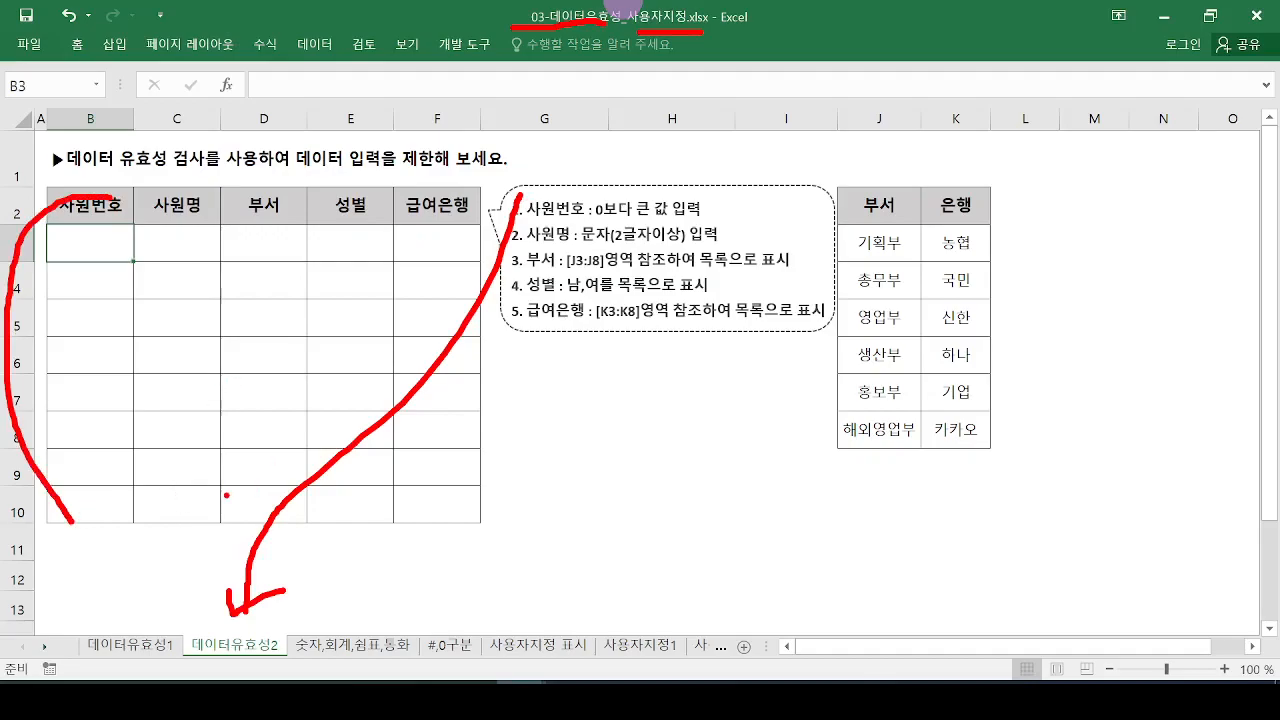
key("Escape")
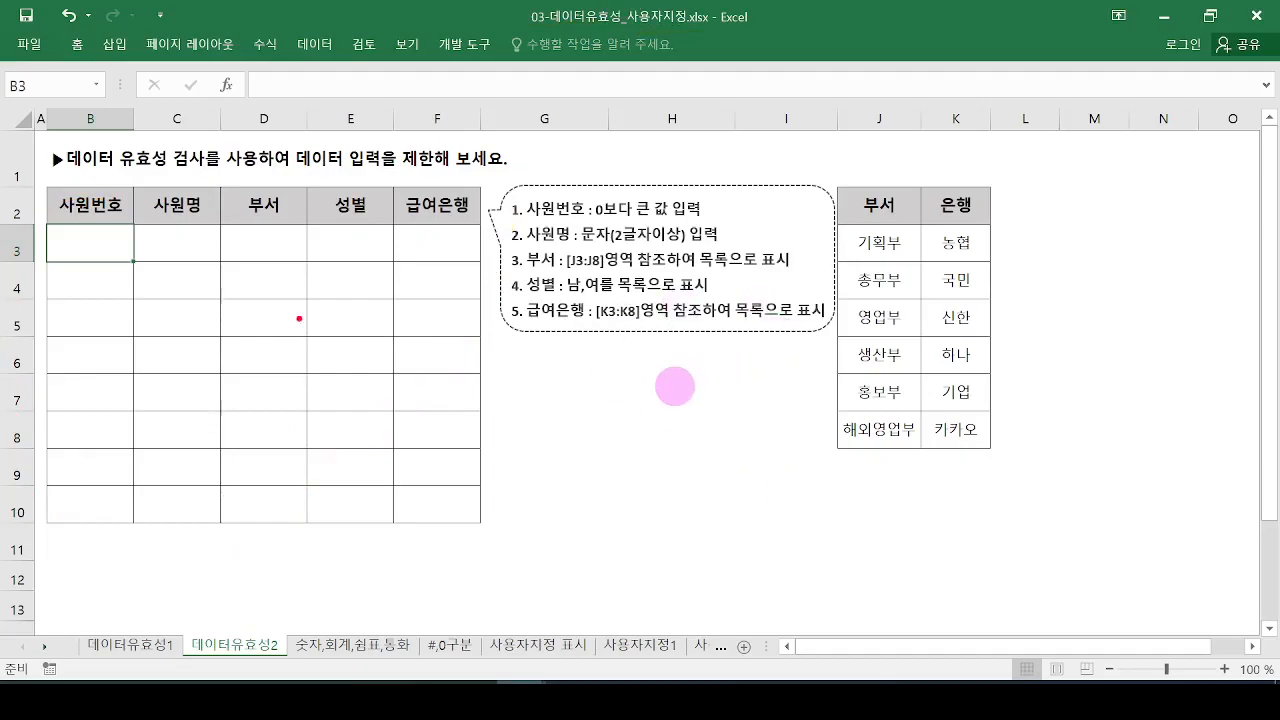
mouse_move(54, 186)
left_mouse_down()
mouse_move(92, 220)
mouse_move(138, 226)
mouse_move(70, 240)
mouse_move(113, 229)
mouse_move(114, 268)
left_mouse_up()
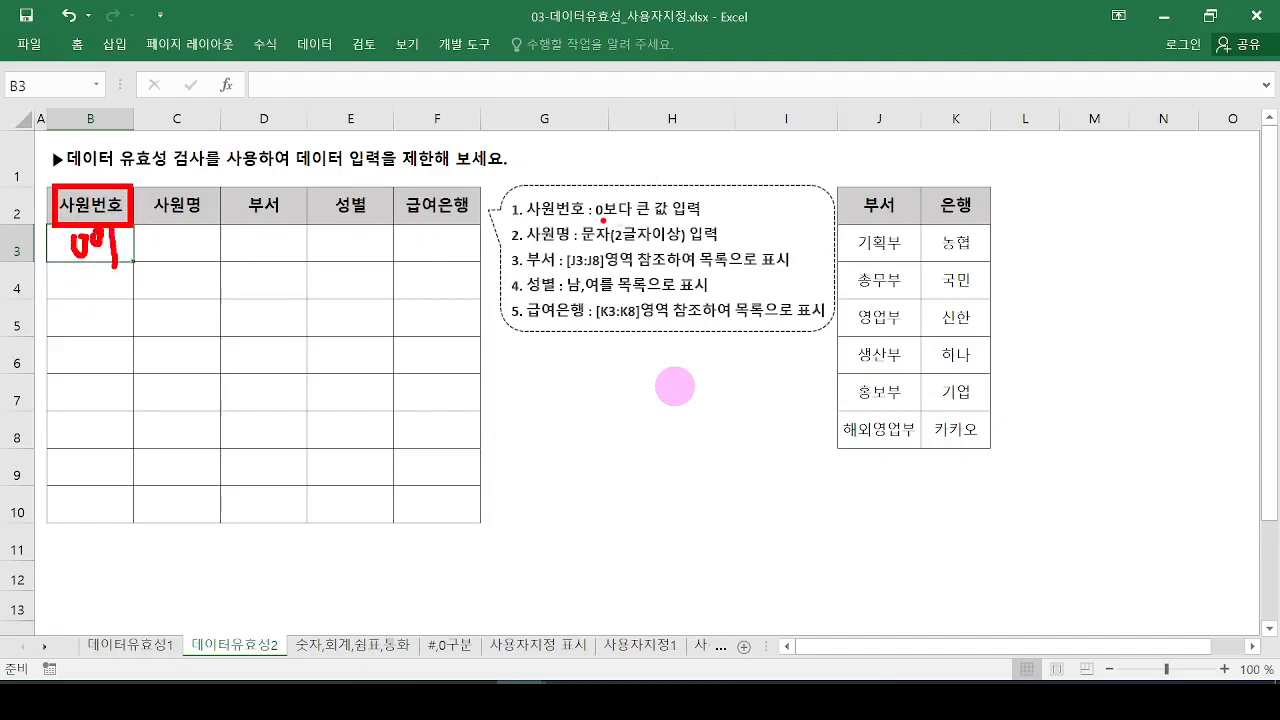
left_click_drag(532, 224, 698, 215)
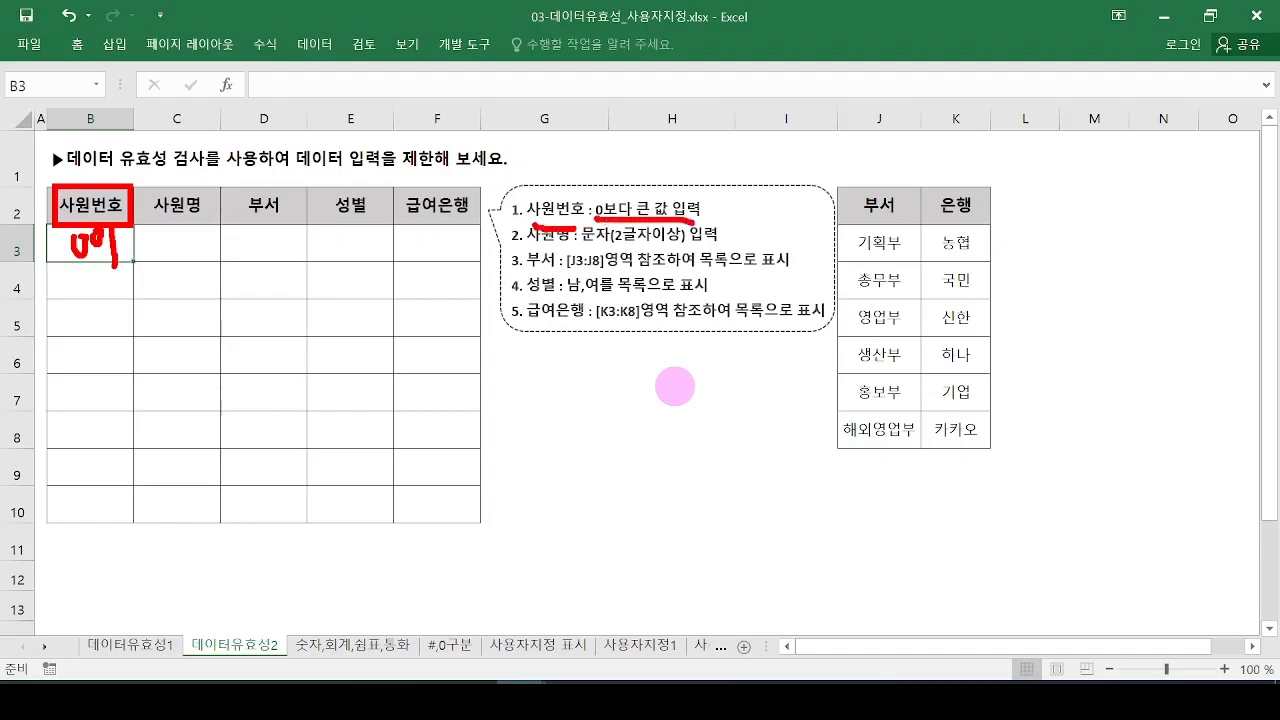
left_click_drag(118, 243, 120, 470)
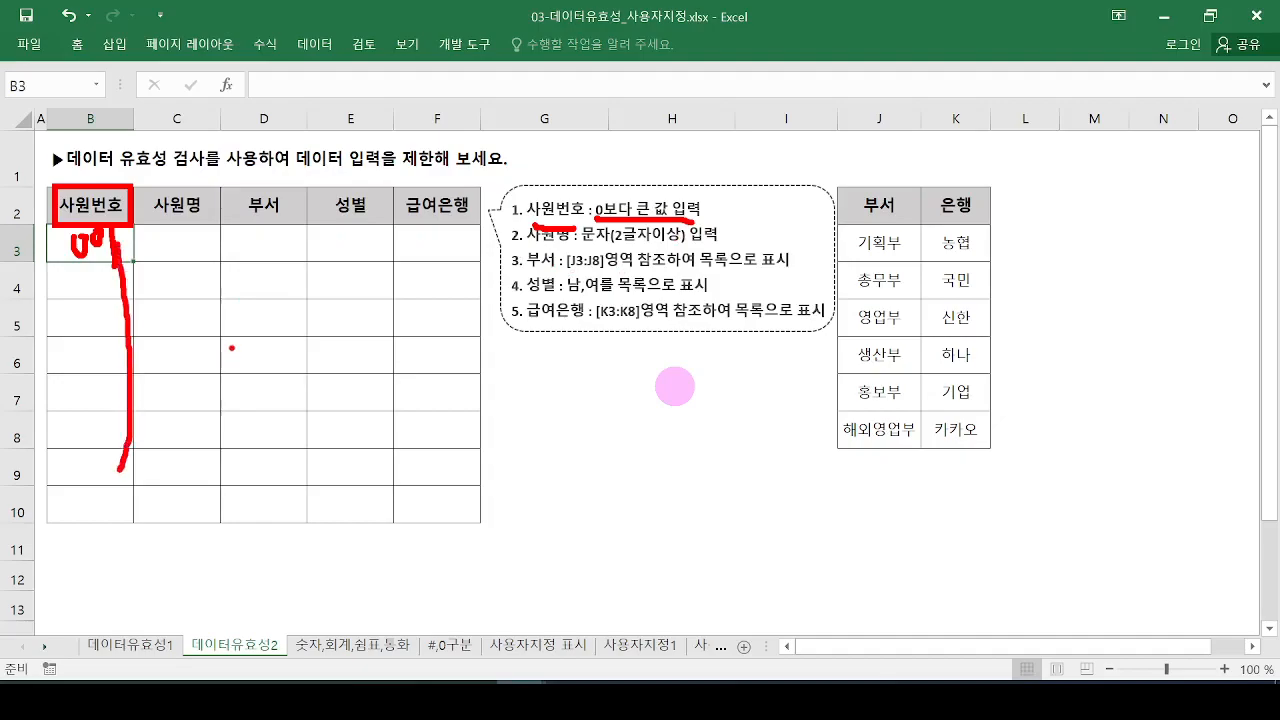
key("Escape")
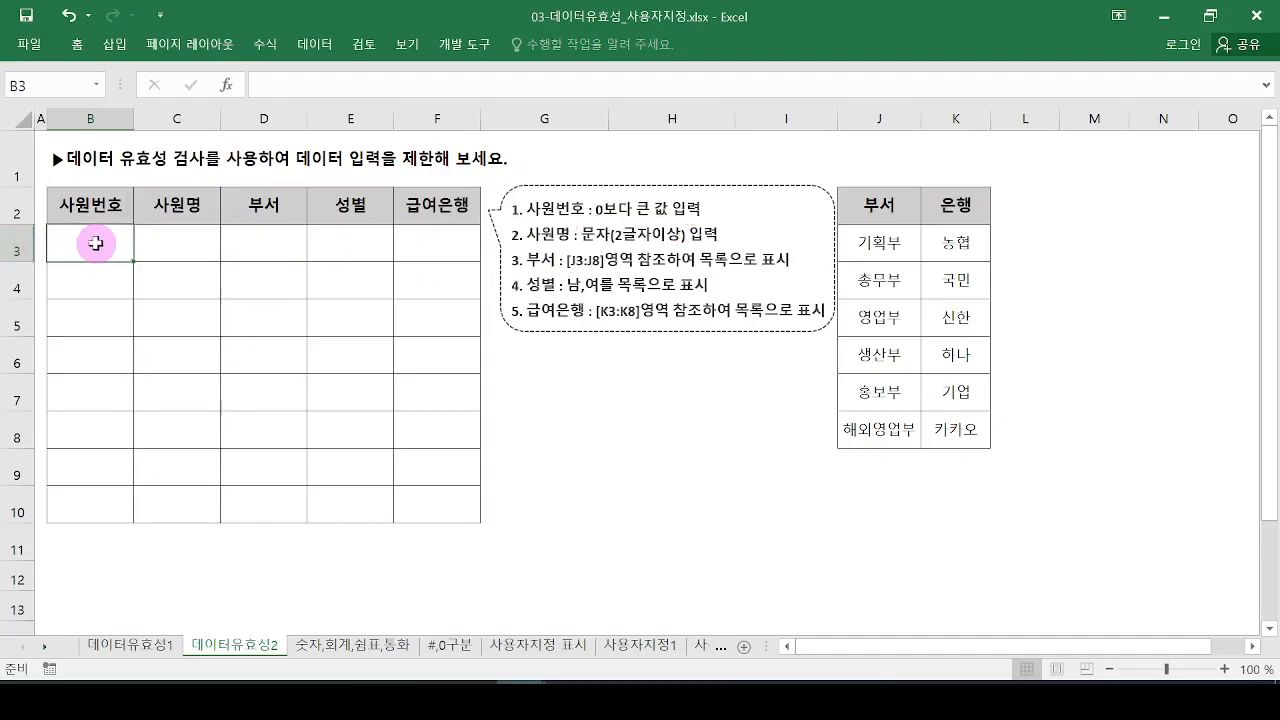
key("ctrl+2")
mouse_move(52, 234)
left_mouse_down()
mouse_move(85, 475)
mouse_move(119, 517)
left_mouse_up()
key("Escape")
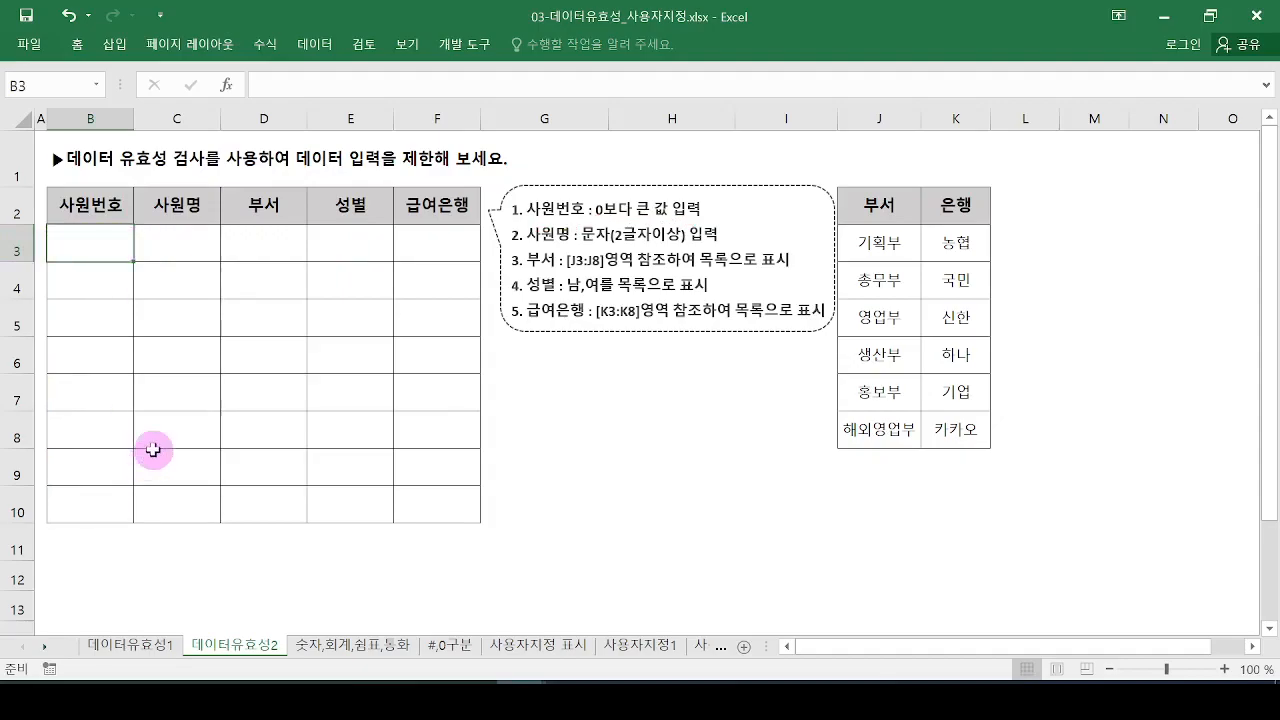
Start a data validation rule for the 사원번호 cells B3:B10 and restrict the allowed values to whole numbers (정수).
left_click_drag(86, 246, 95, 501)
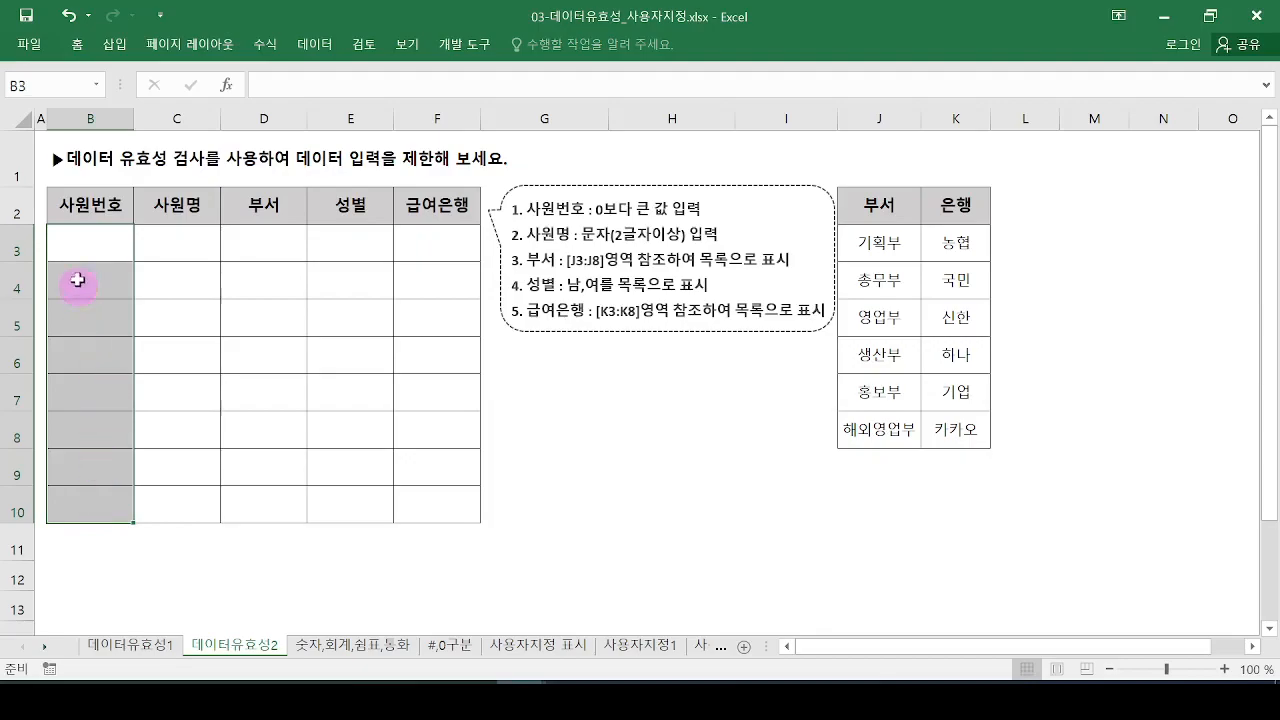
left_click(315, 44)
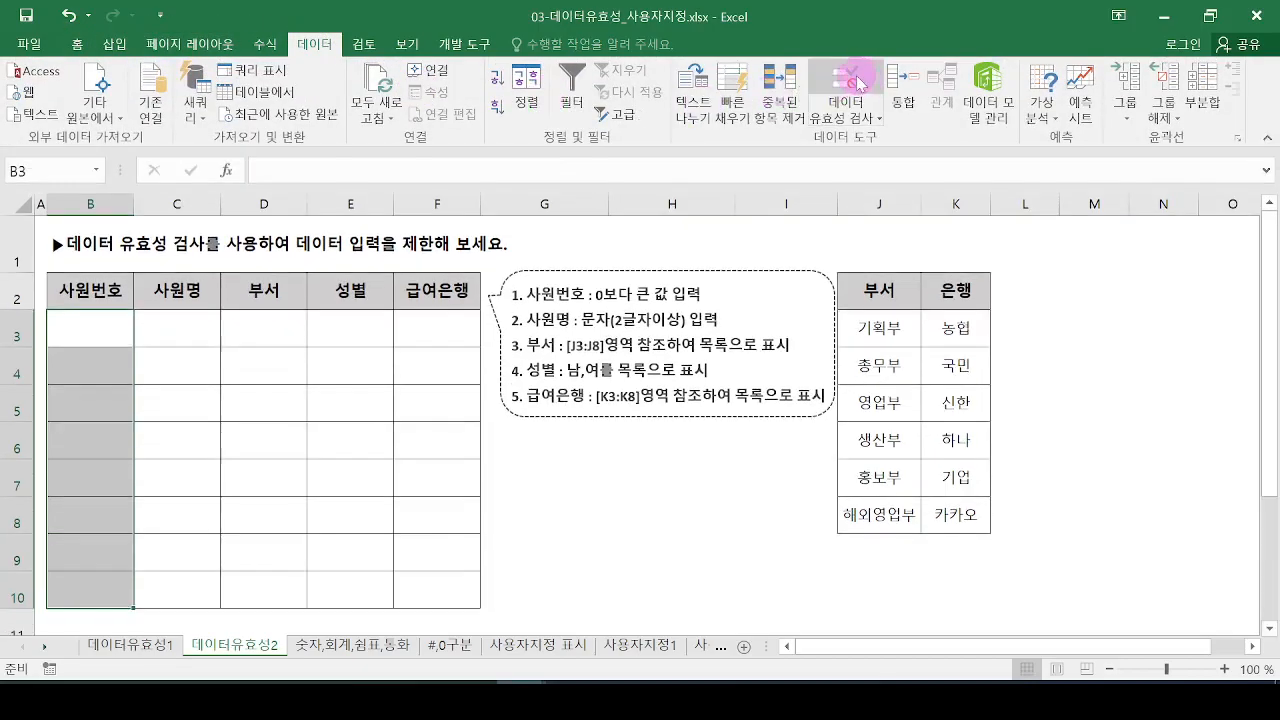
left_click(862, 82)
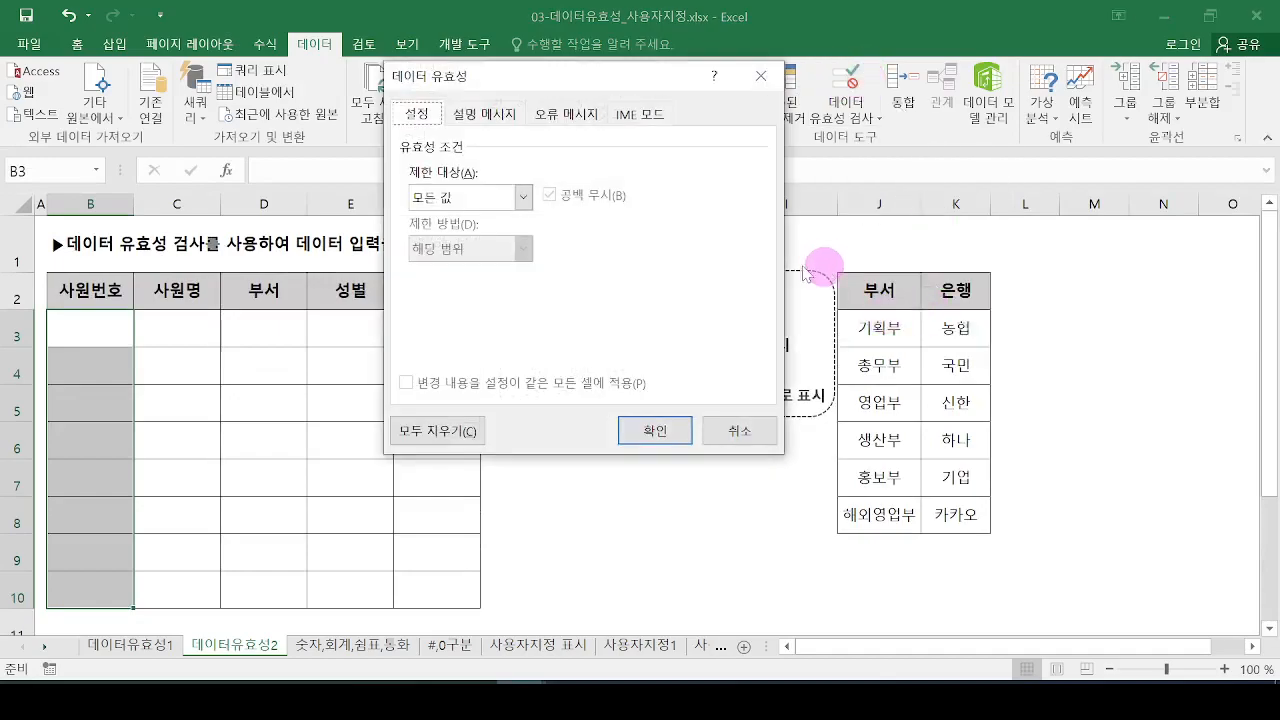
left_click_drag(662, 100, 722, 185)
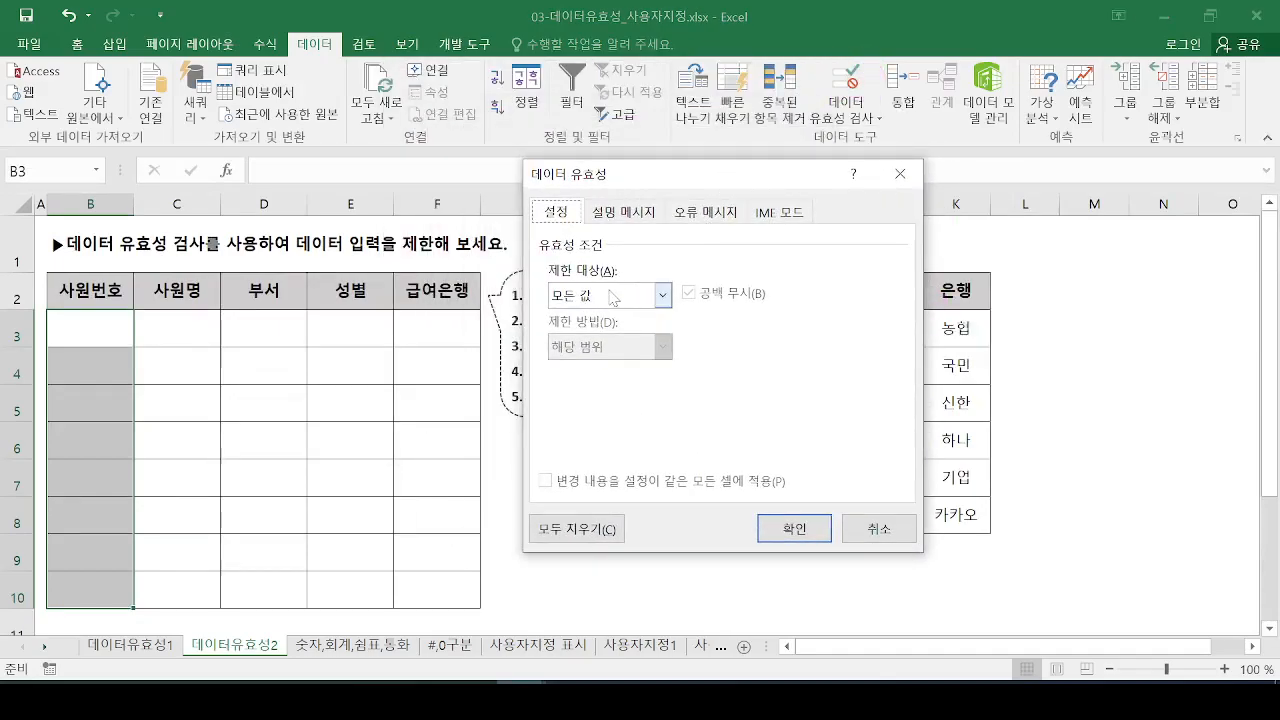
left_click_drag(546, 282, 610, 281)
left_click_drag(94, 322, 97, 324)
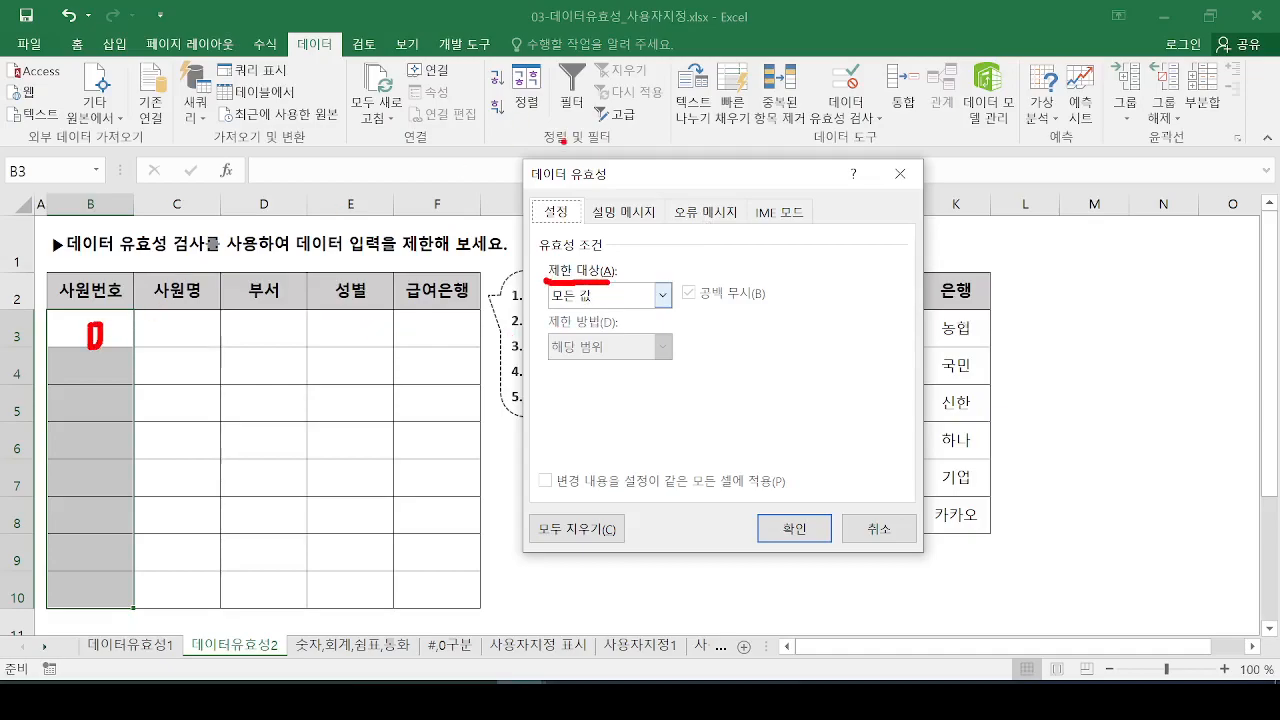
key("Escape")
left_click_drag(707, 169, 986, 163)
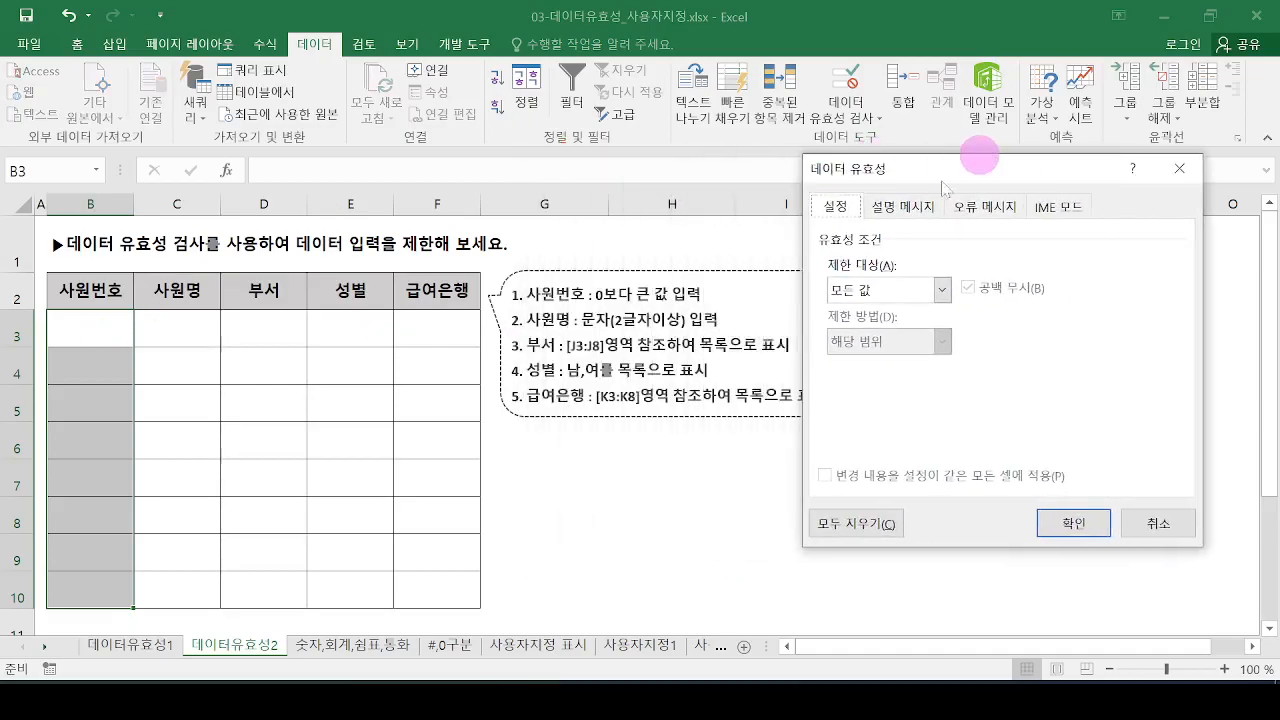
left_click_drag(590, 303, 707, 300)
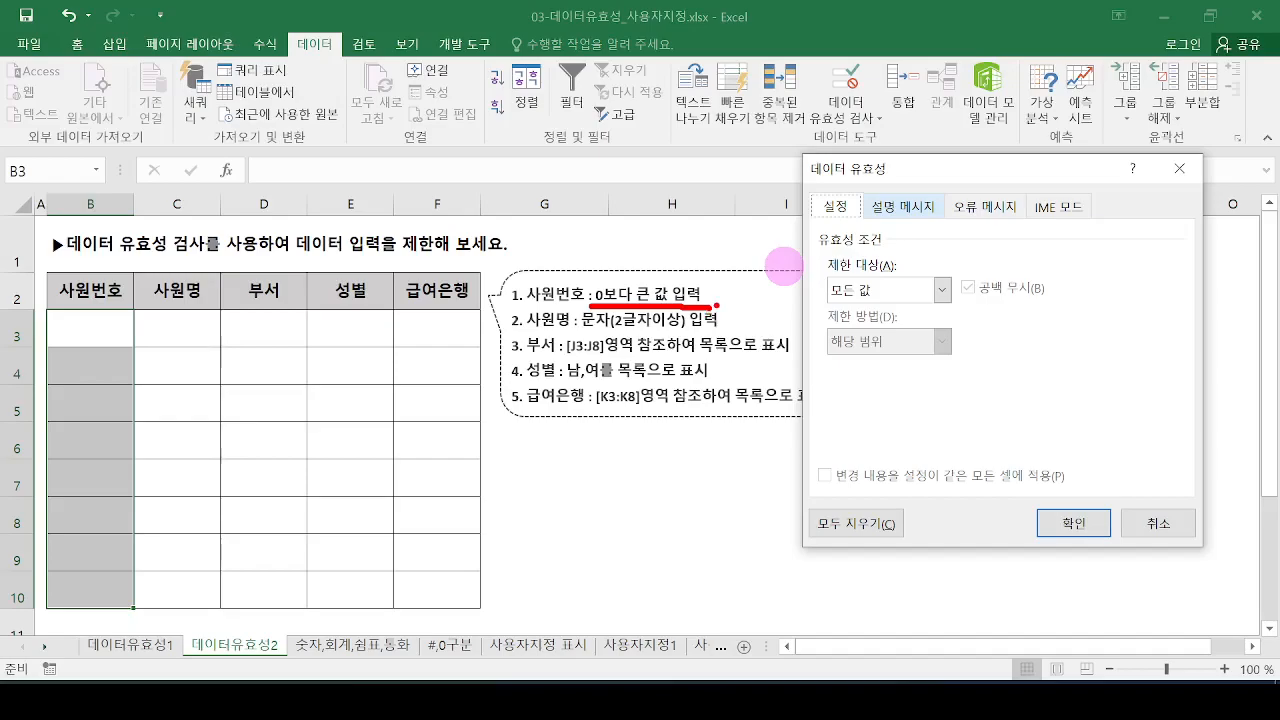
left_click(885, 297)
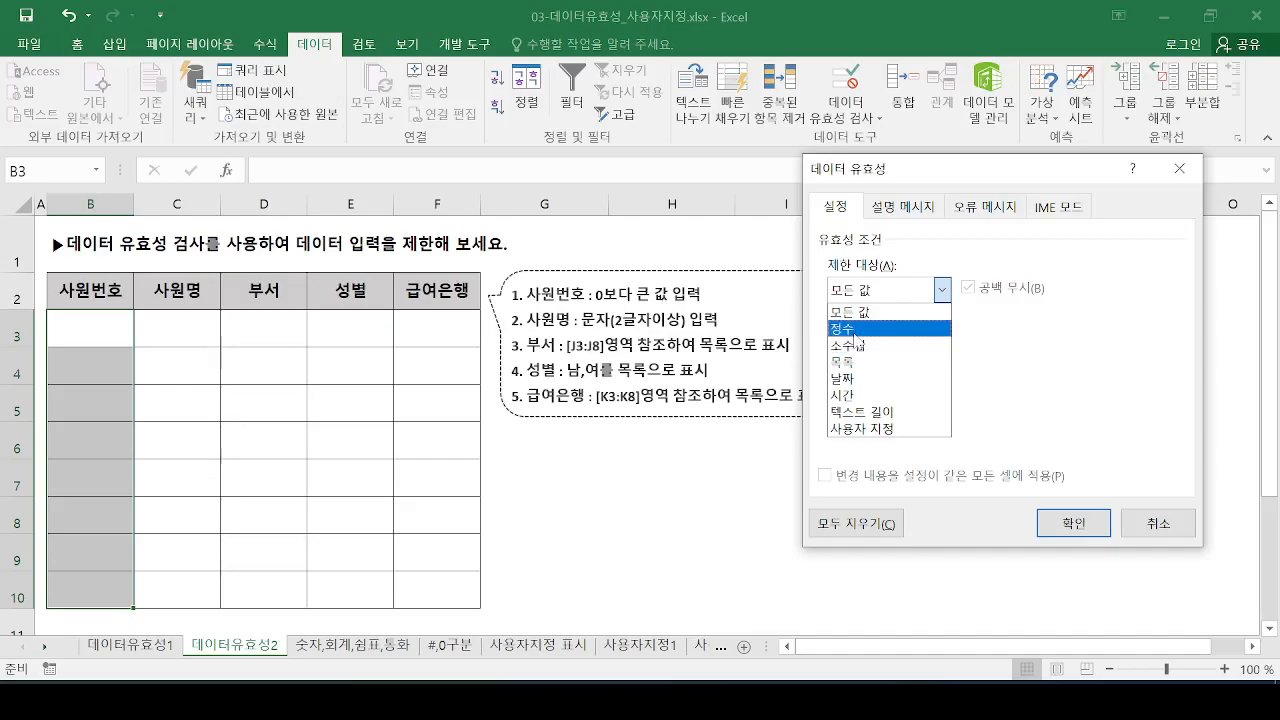
left_click(853, 330)
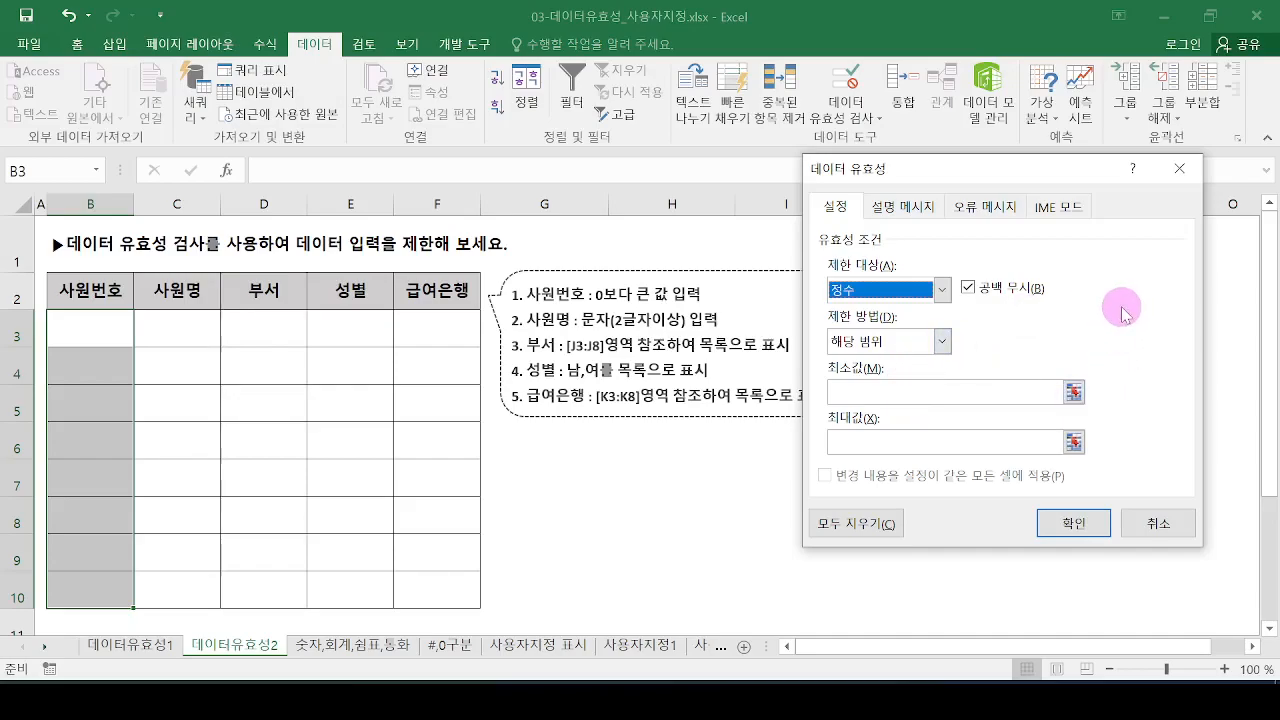
key("ctrl+2")
left_click_drag(925, 176, 932, 256)
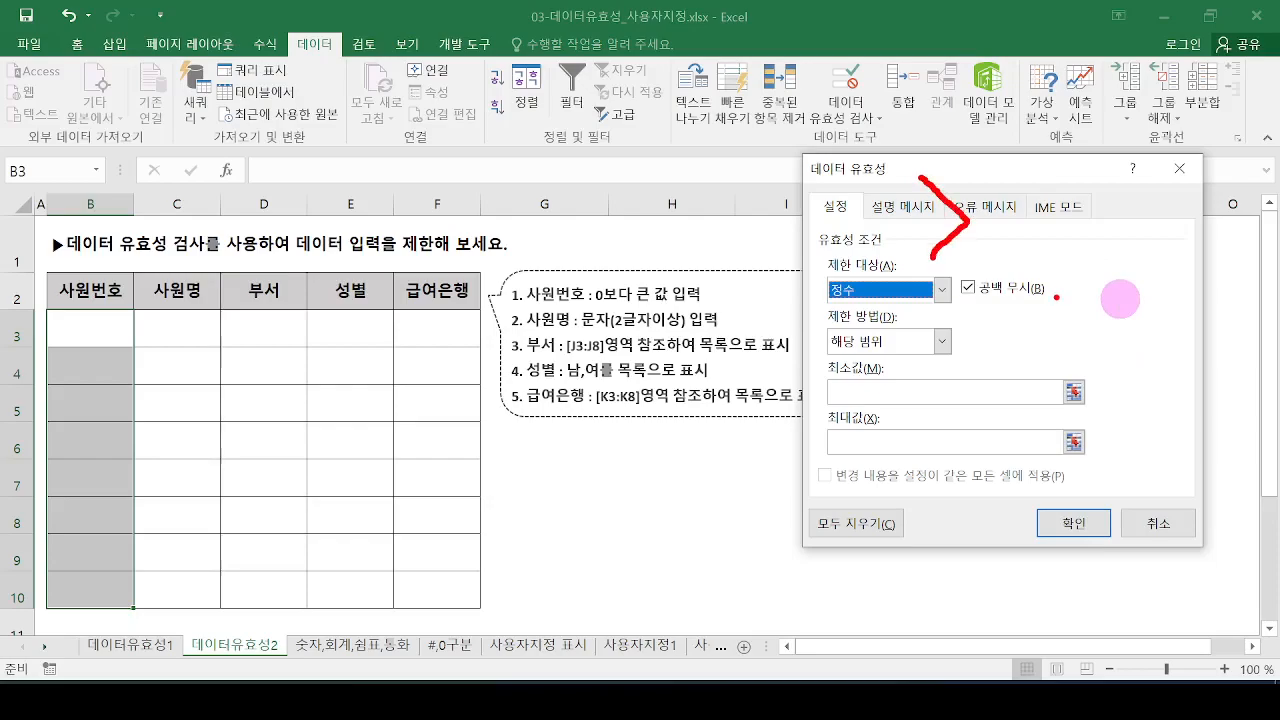
key("Escape")
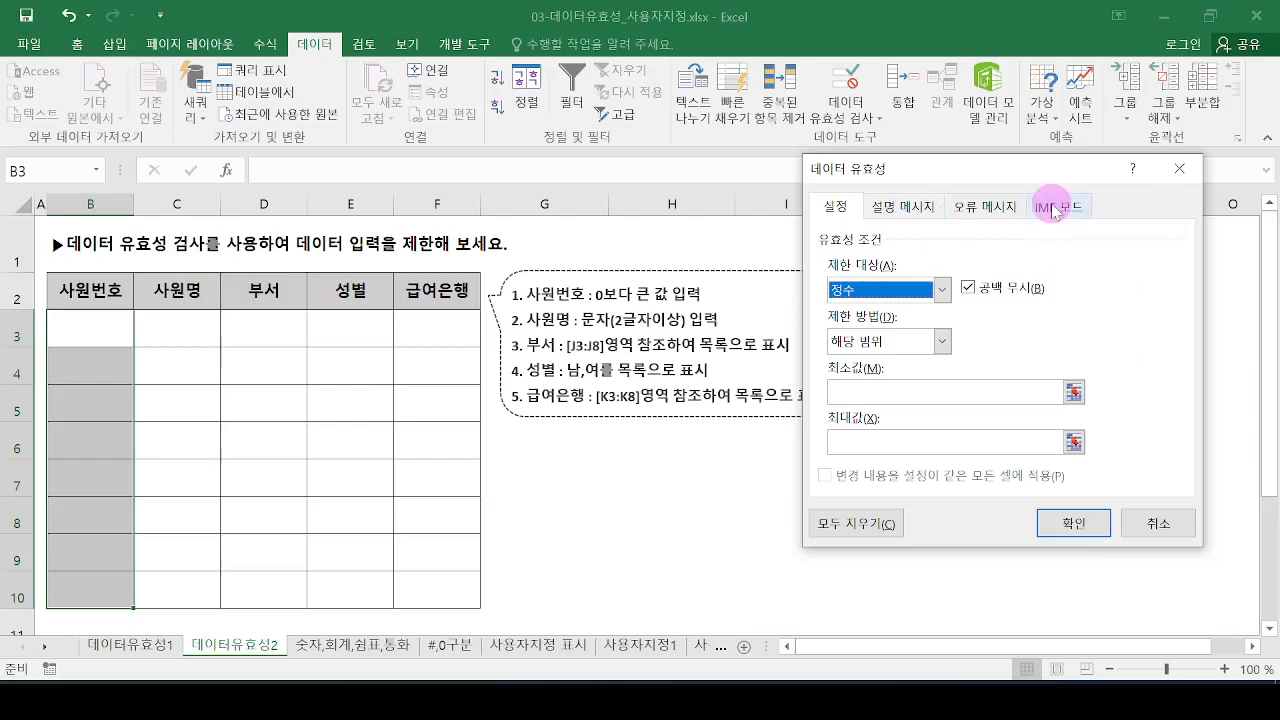
key("ctrl+2")
mouse_move(1040, 160)
left_mouse_down()
mouse_move(1035, 250)
mouse_move(1060, 268)
left_mouse_up()
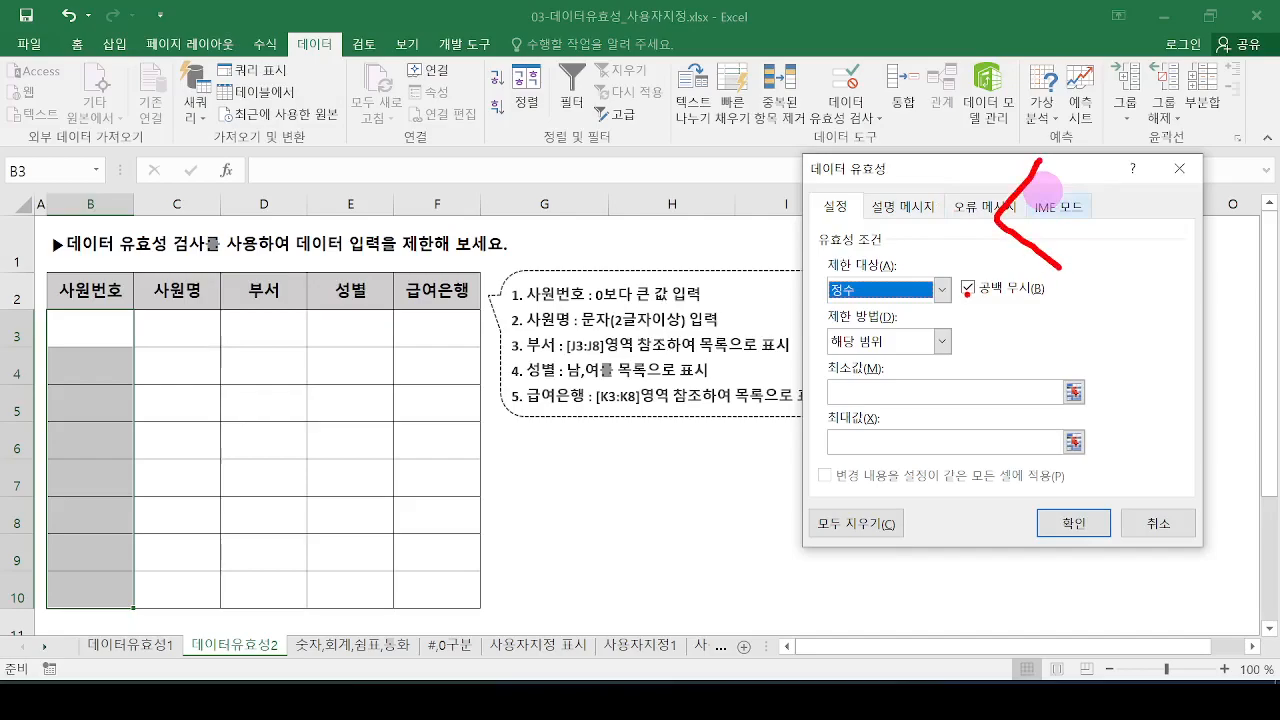
key("Escape")
Set the whole-number condition to greater than (>) with a minimum of 0 and apply the validation rule.
left_click(880, 342)
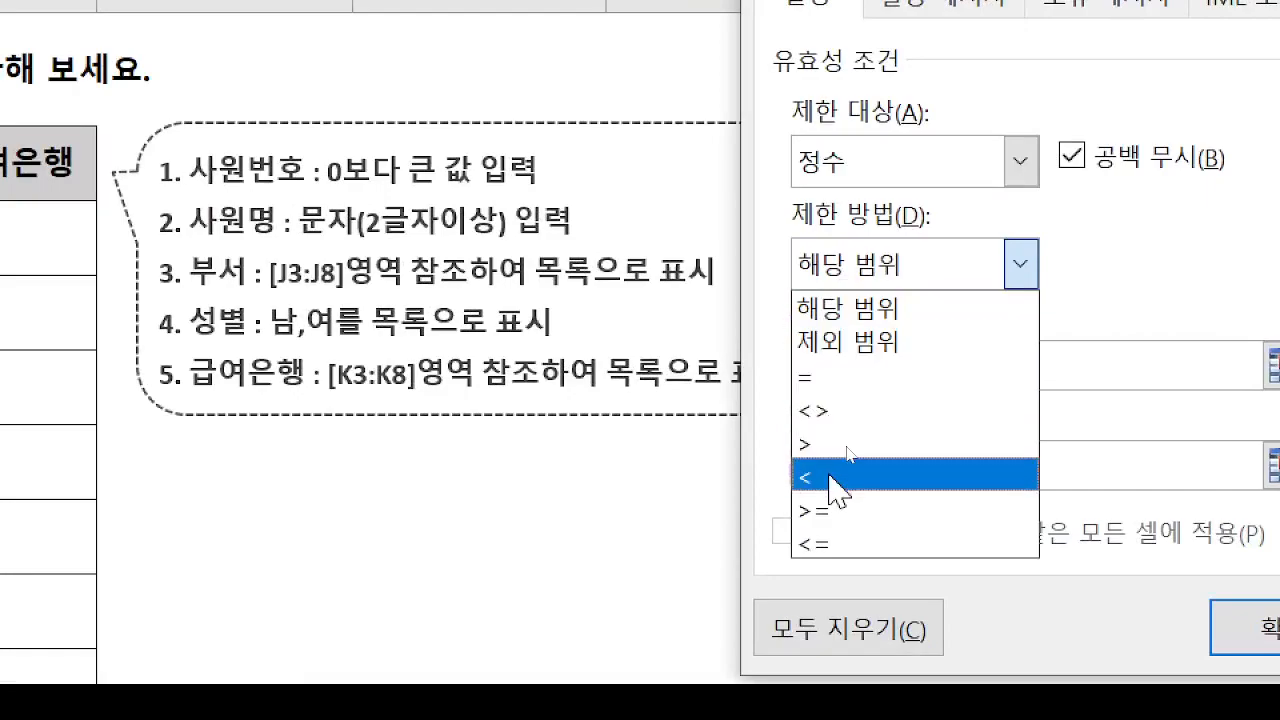
left_click(843, 443)
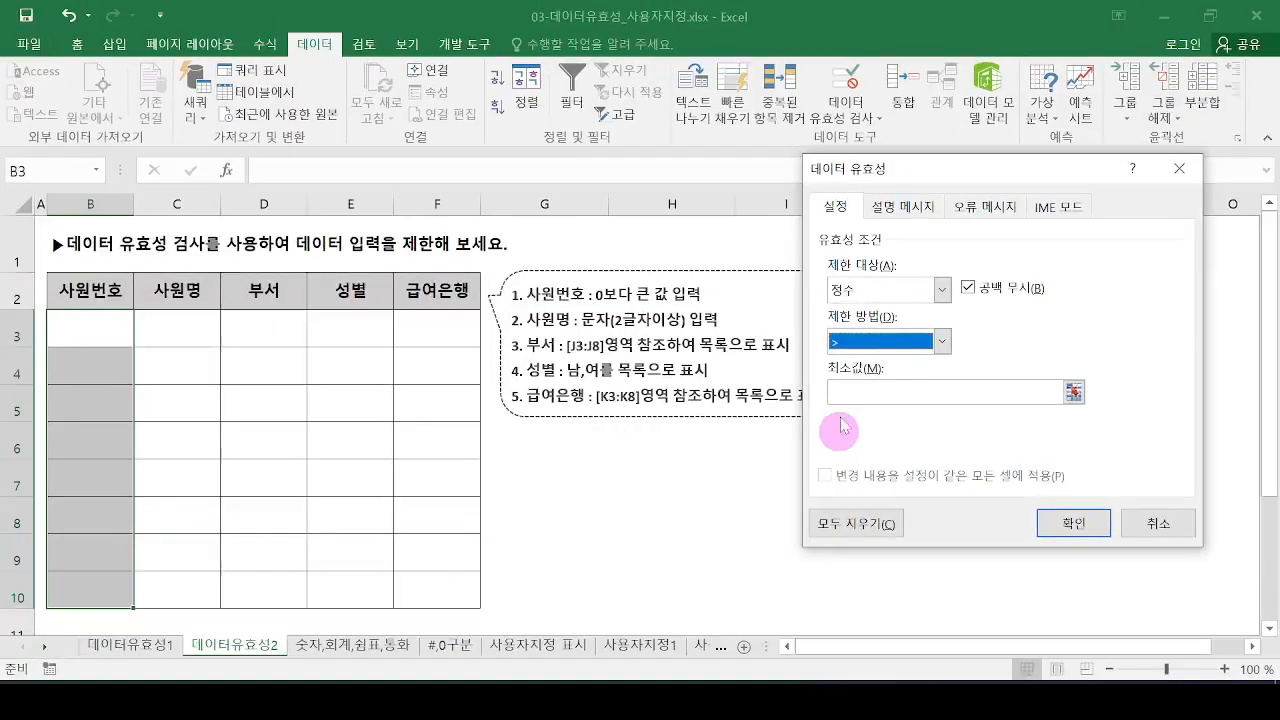
mouse_move(828, 323)
left_mouse_down()
mouse_move(838, 332)
mouse_move(808, 378)
left_mouse_up()
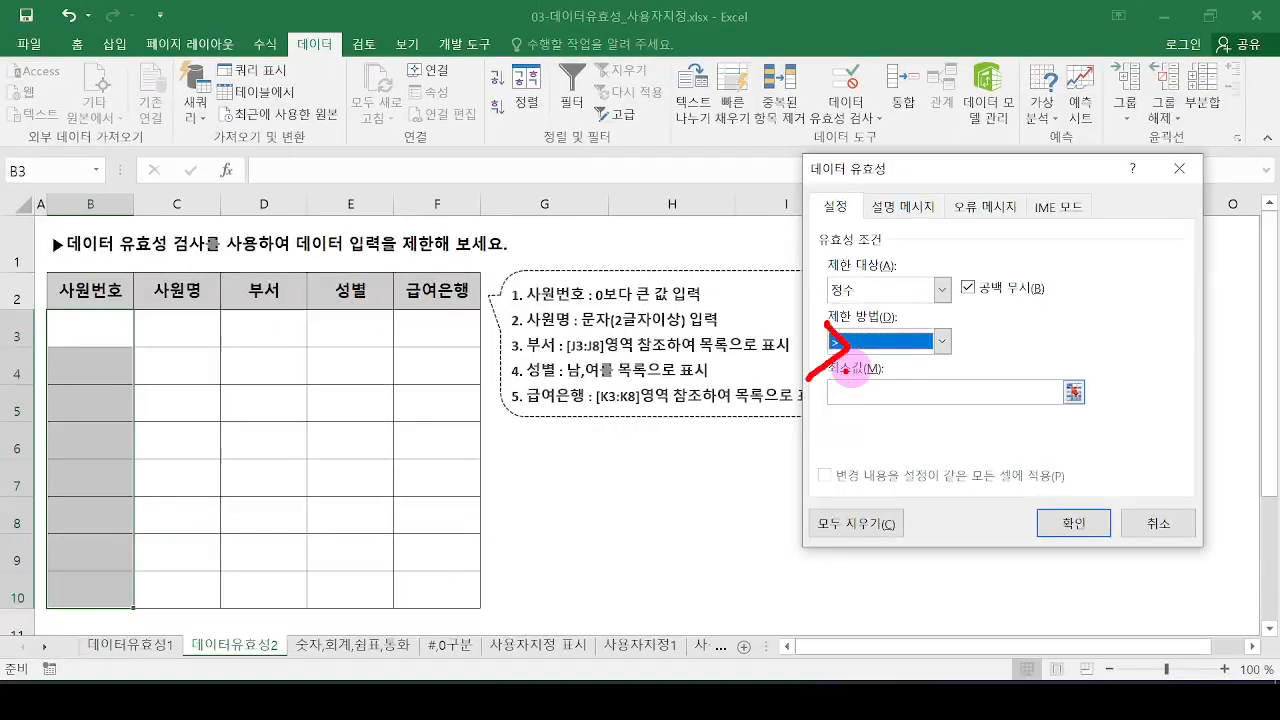
key("Escape")
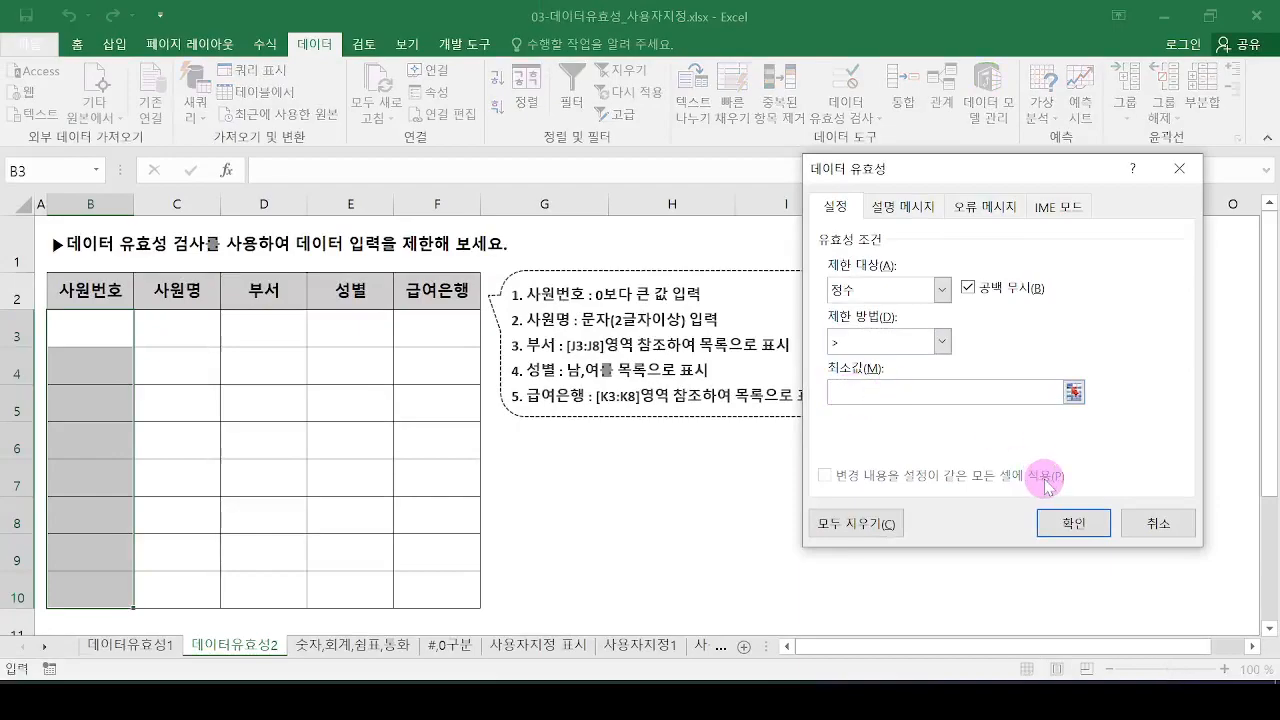
type("0")
left_click_drag(593, 306, 684, 296)
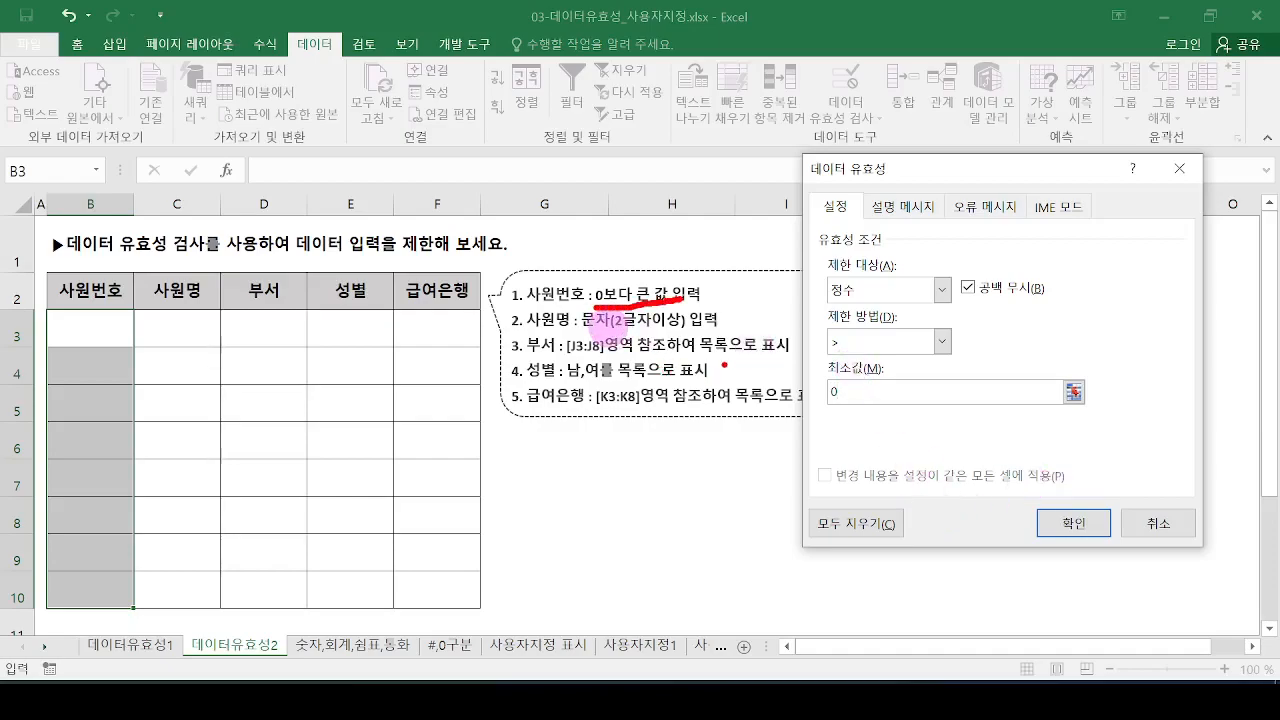
mouse_move(928, 208)
left_mouse_down()
mouse_move(948, 266)
mouse_move(936, 282)
left_mouse_up()
mouse_move(985, 226)
left_mouse_down()
mouse_move(1012, 225)
mouse_move(1015, 240)
left_mouse_up()
left_click_drag(1052, 202, 1054, 259)
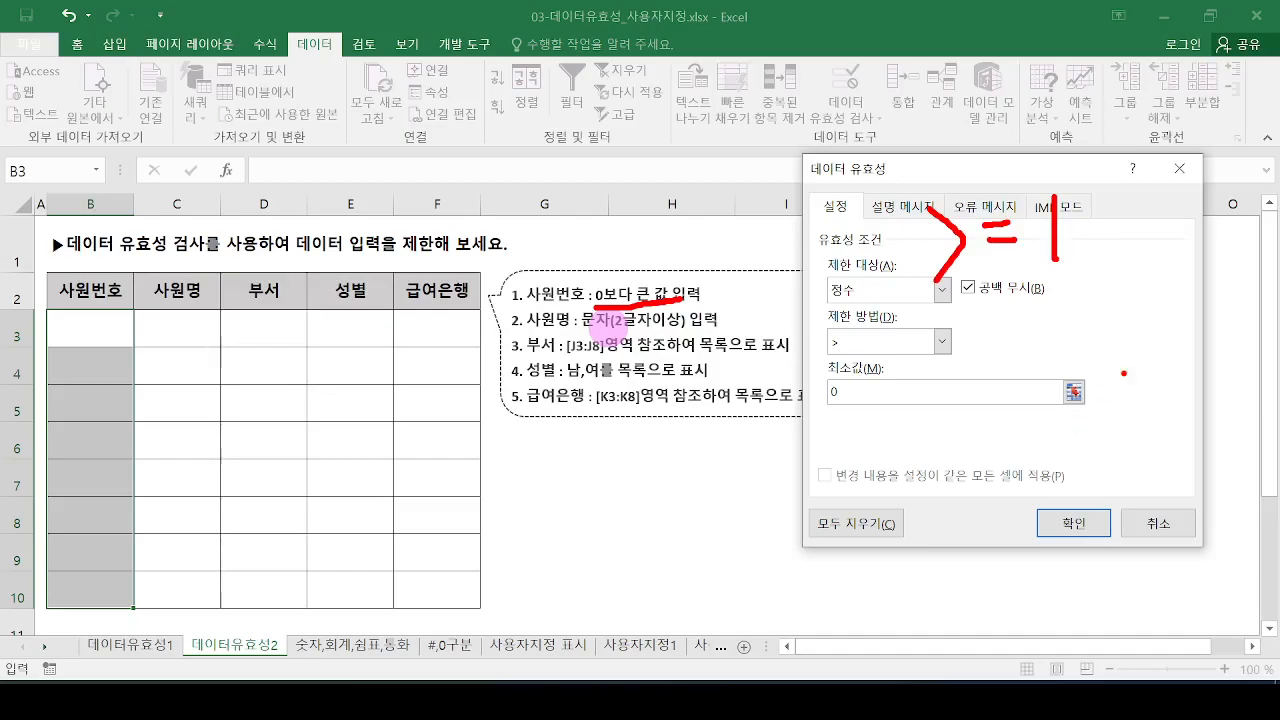
left_click(1073, 523)
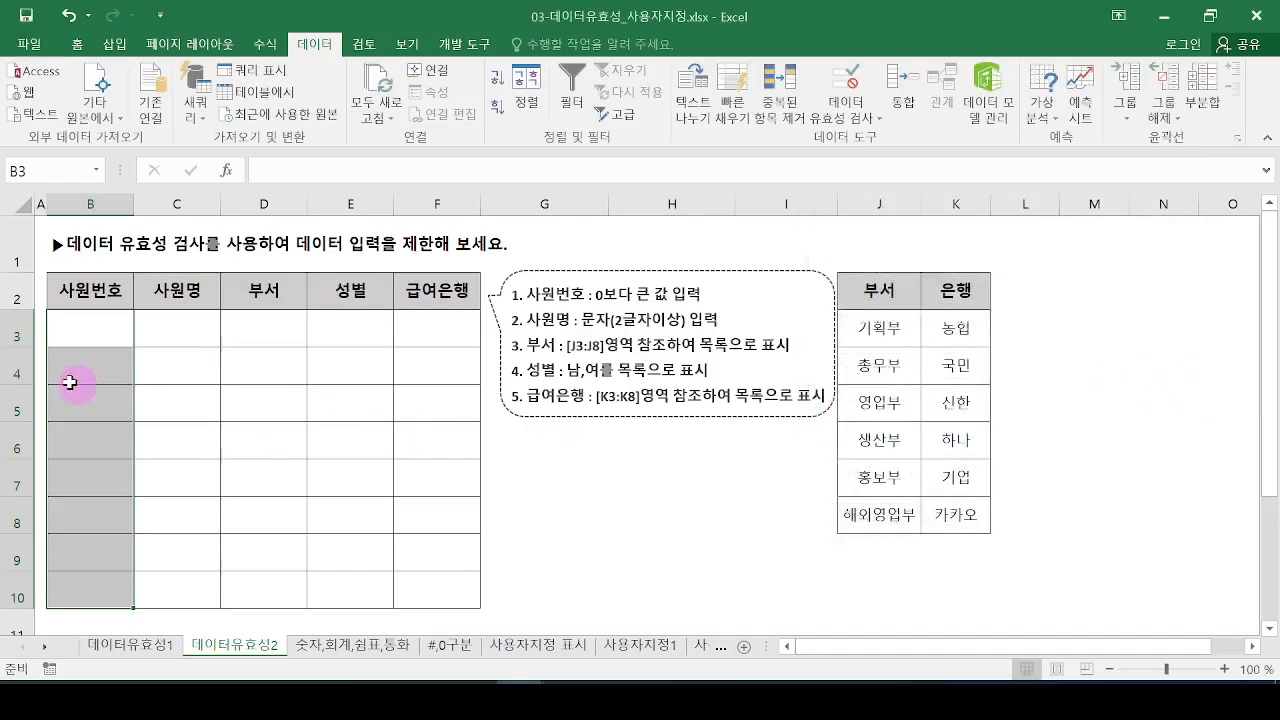
mouse_move(104, 312)
left_mouse_down()
mouse_move(123, 500)
mouse_move(115, 572)
left_mouse_up()
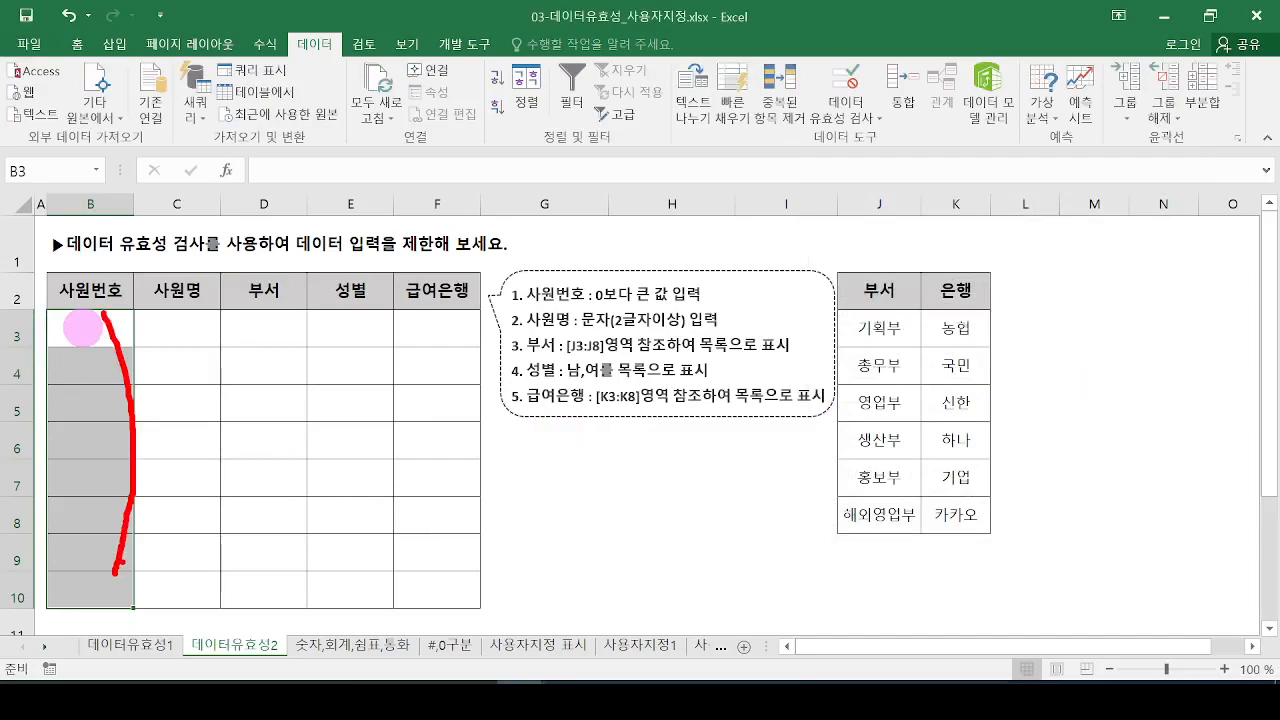
key("Escape")
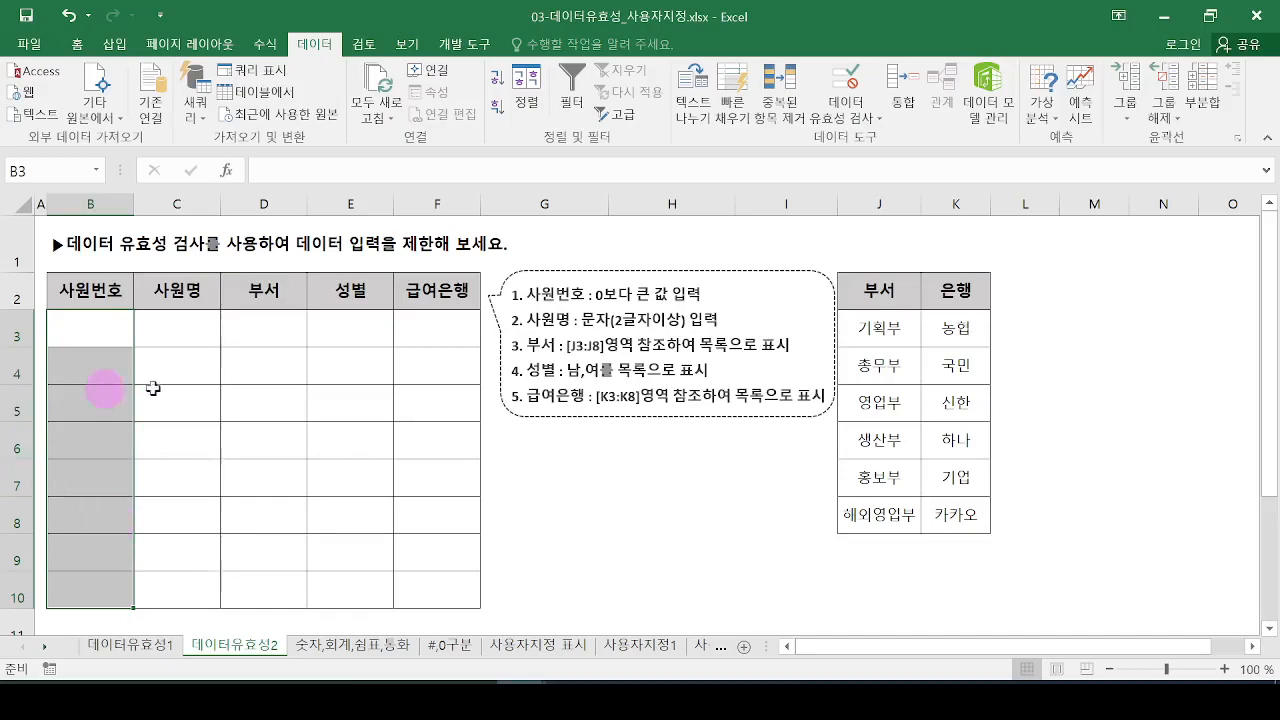
Enter 1, 10 and 100 in cells B3, B4 and B5 of the 사원번호 column.
left_click(106, 318)
type("1")
key("Return")
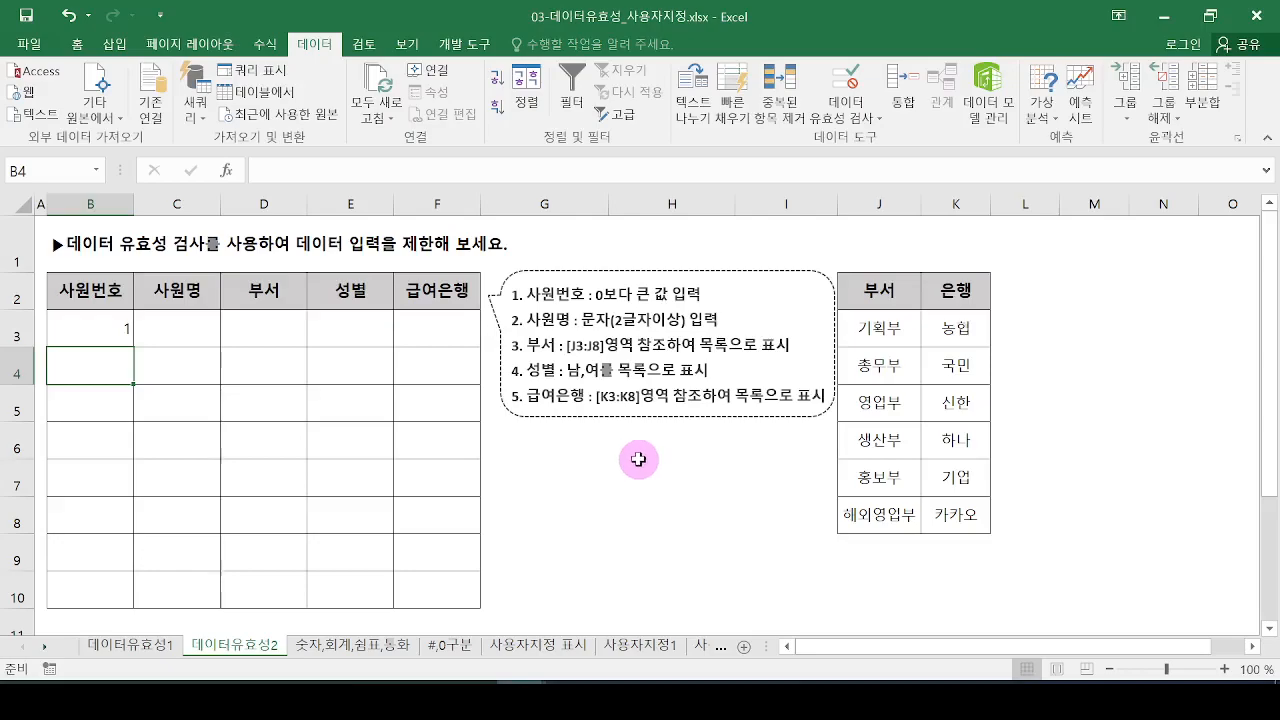
type("10")
key("Return")
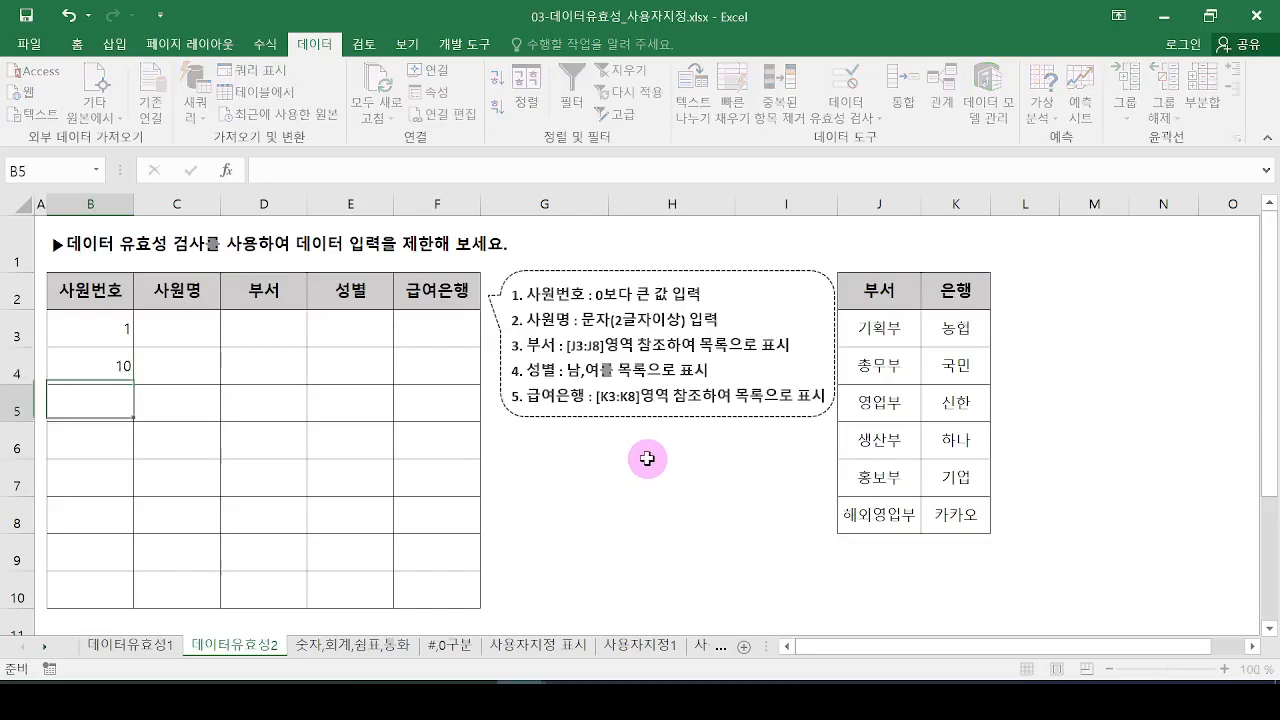
type("100")
key("Return")
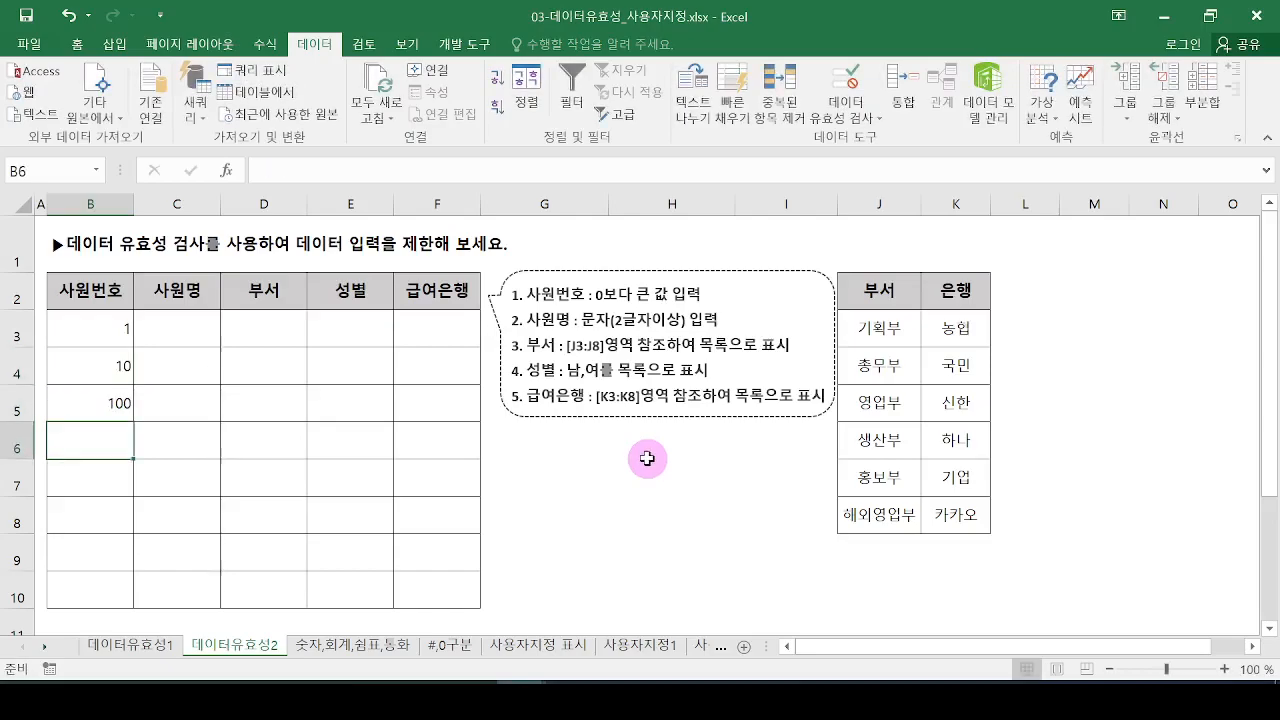
Try to enter 0 in cell B6 to test the validation rule, and cancel the entry.
type("0")
key("Return")
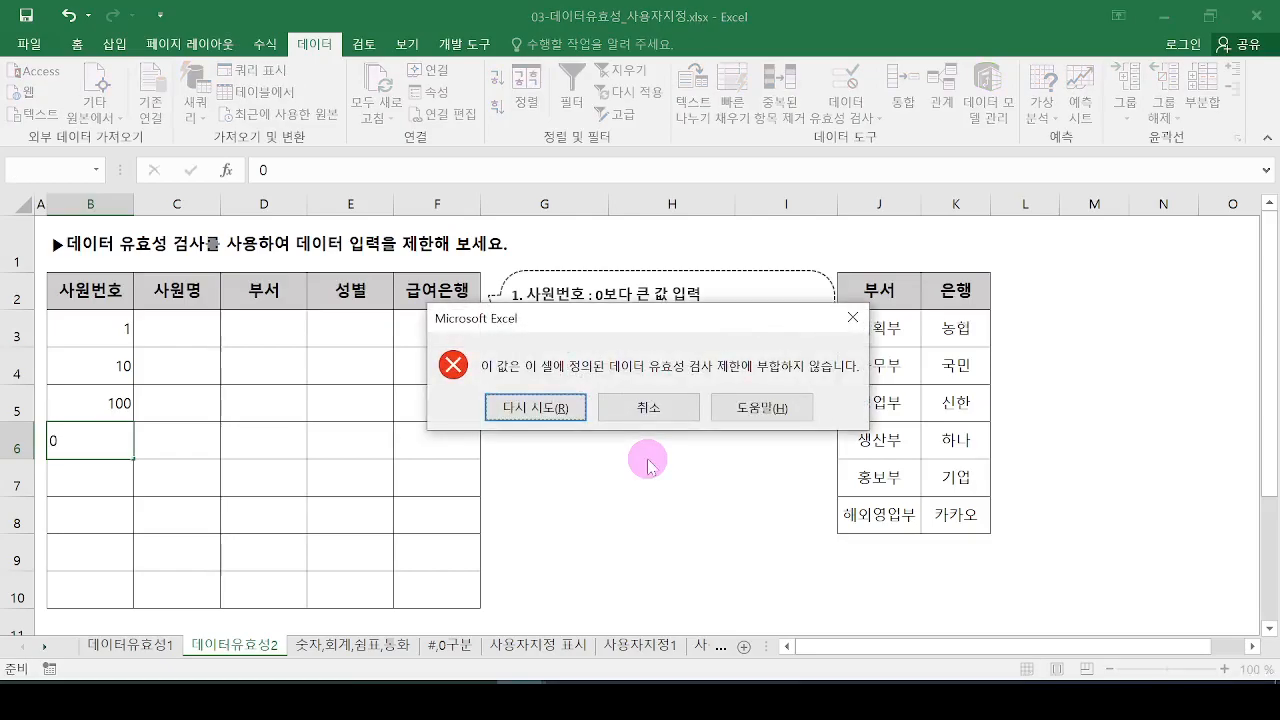
left_click(649, 407)
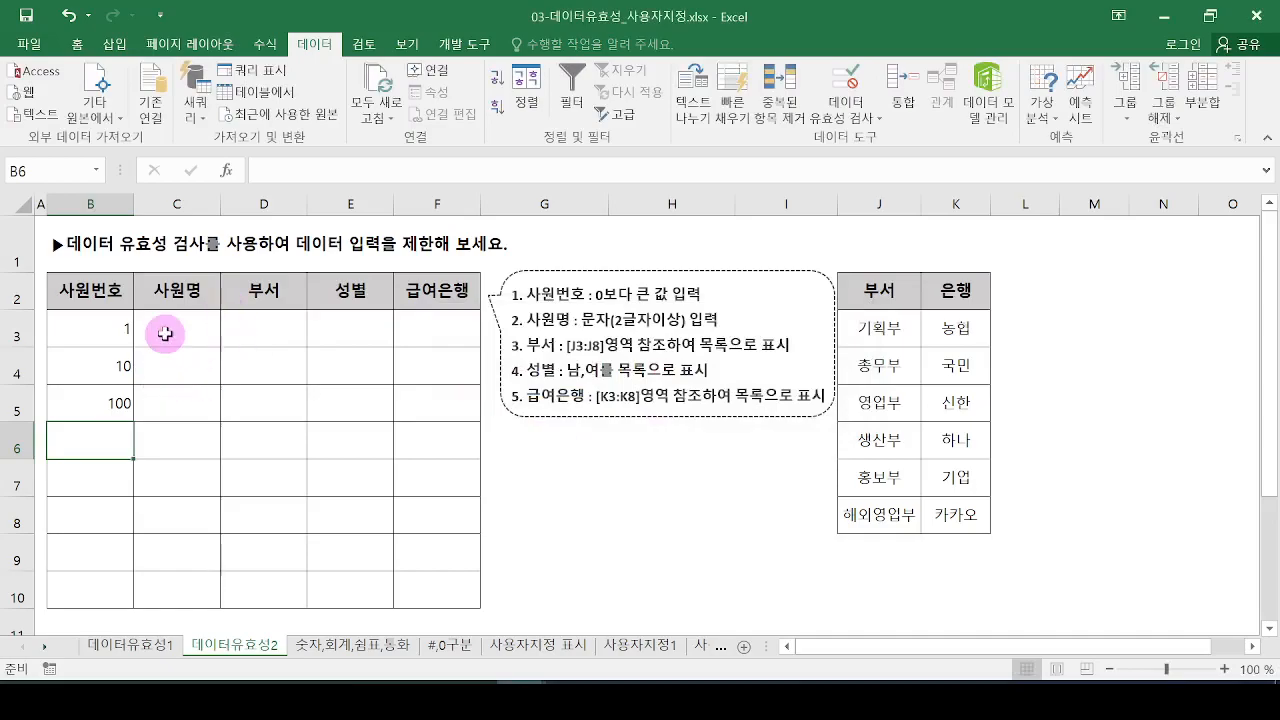
left_click(165, 334)
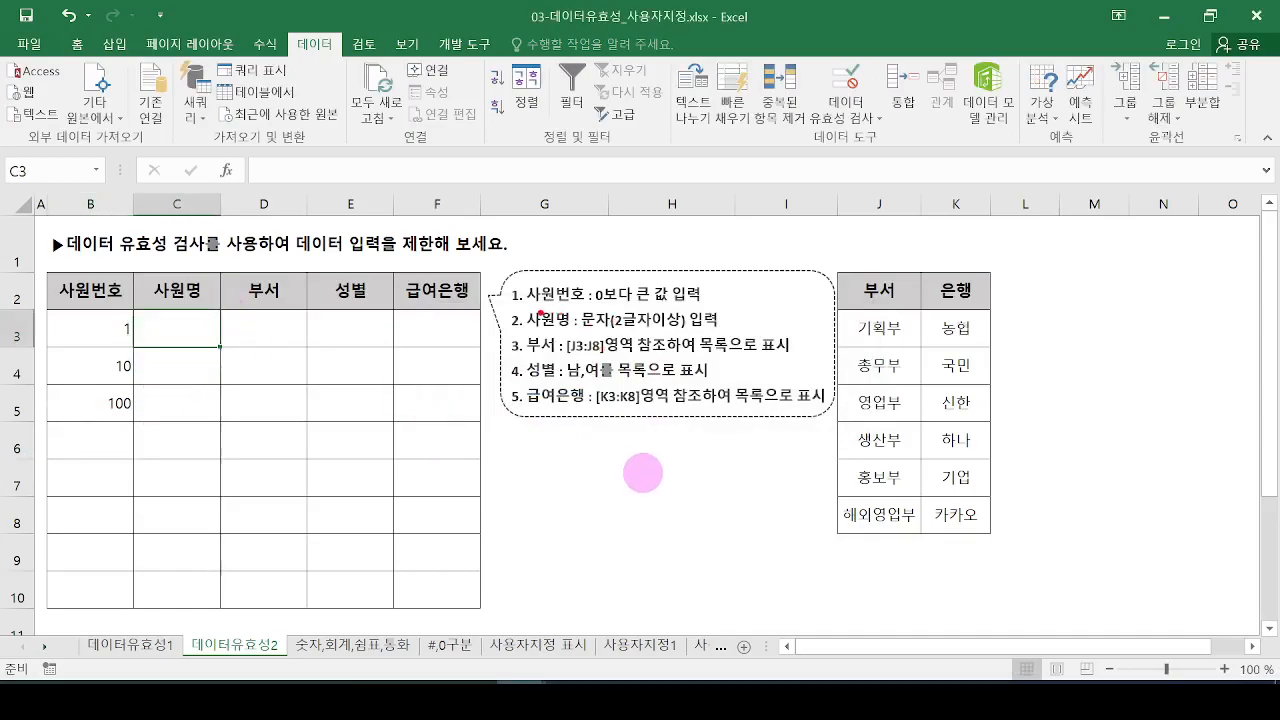
left_click_drag(518, 302, 575, 335)
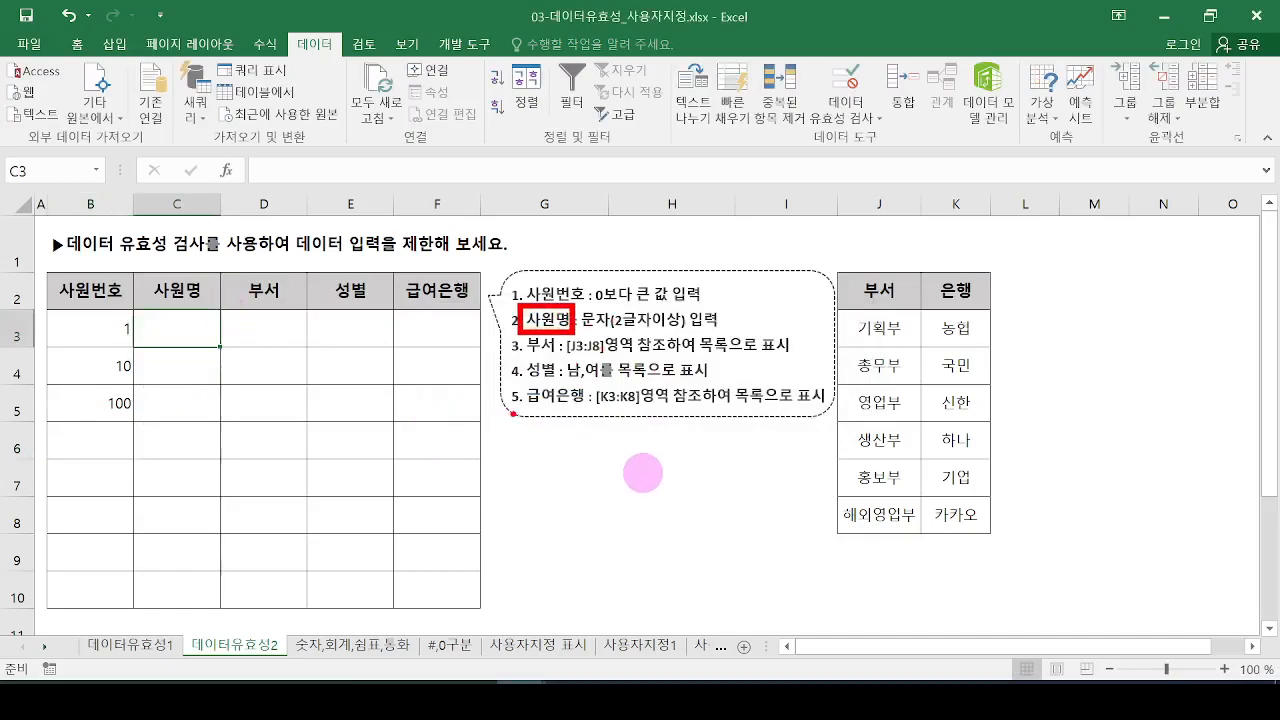
key("Escape")
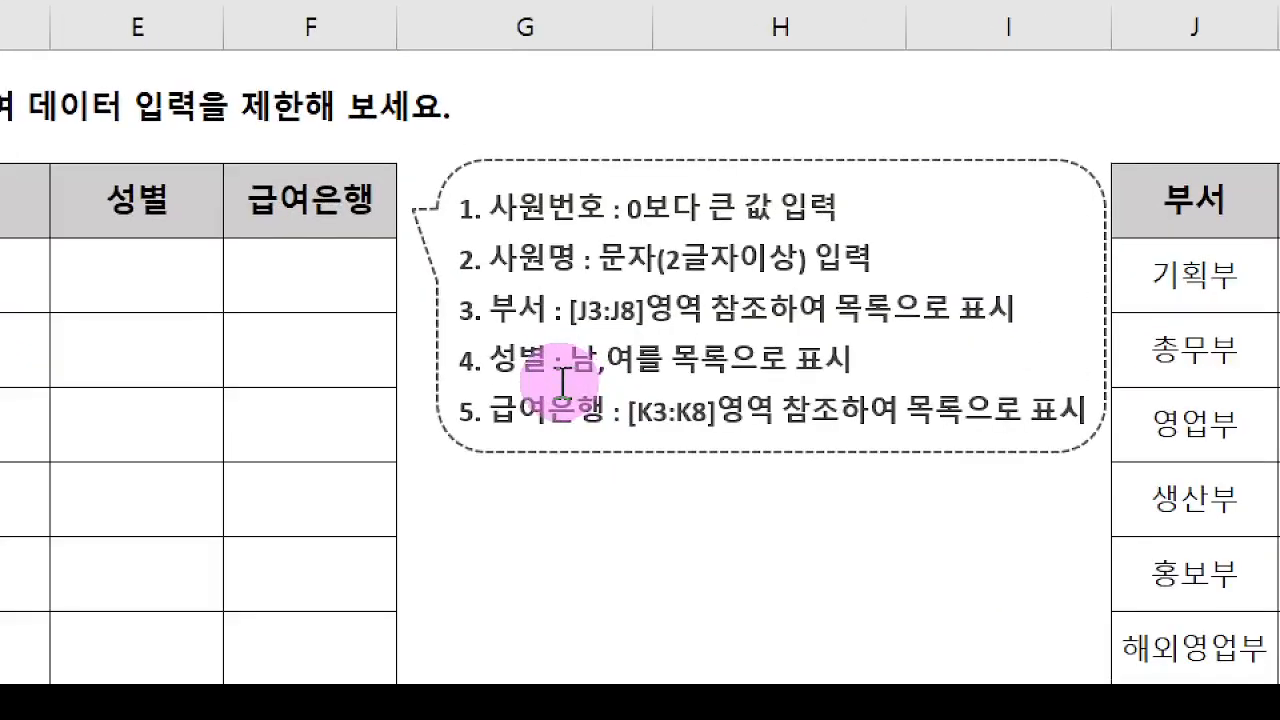
left_click_drag(604, 285, 804, 288)
left_click_drag(818, 286, 916, 284)
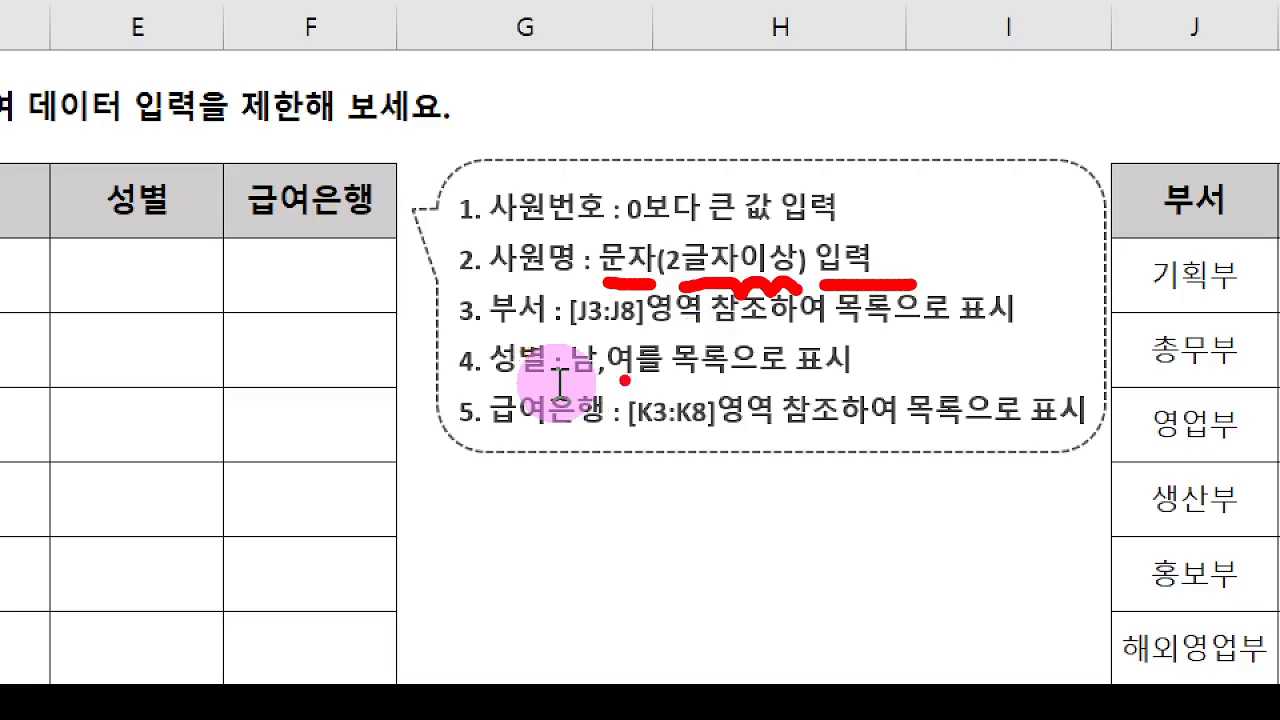
left_click_drag(779, 88, 752, 178)
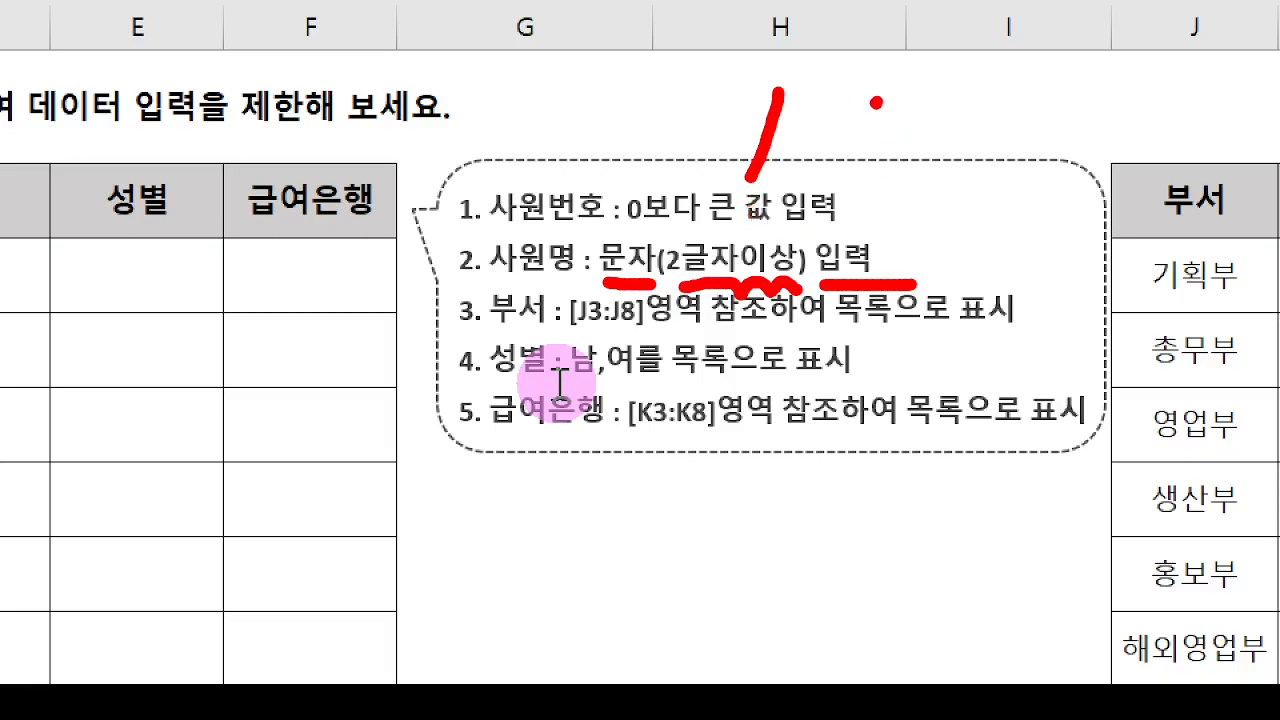
left_click_drag(872, 101, 894, 156)
left_click_drag(945, 58, 948, 184)
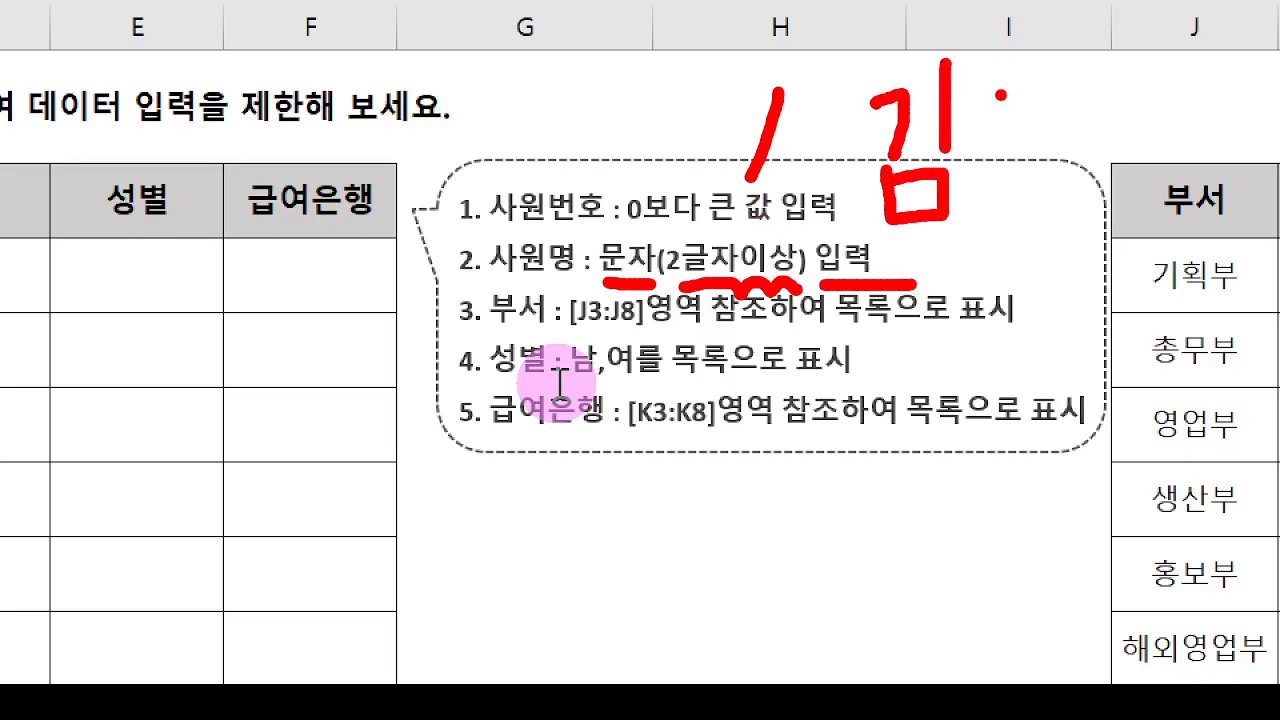
mouse_move(996, 86)
left_mouse_down()
mouse_move(1038, 164)
mouse_move(1018, 90)
mouse_move(1000, 90)
mouse_move(1028, 156)
left_mouse_up()
left_click_drag(1040, 96, 1072, 96)
left_click_drag(1040, 140, 1072, 140)
mouse_move(1060, 56)
left_mouse_down()
mouse_move(1070, 180)
mouse_move(1030, 240)
mouse_move(1061, 198)
left_mouse_up()
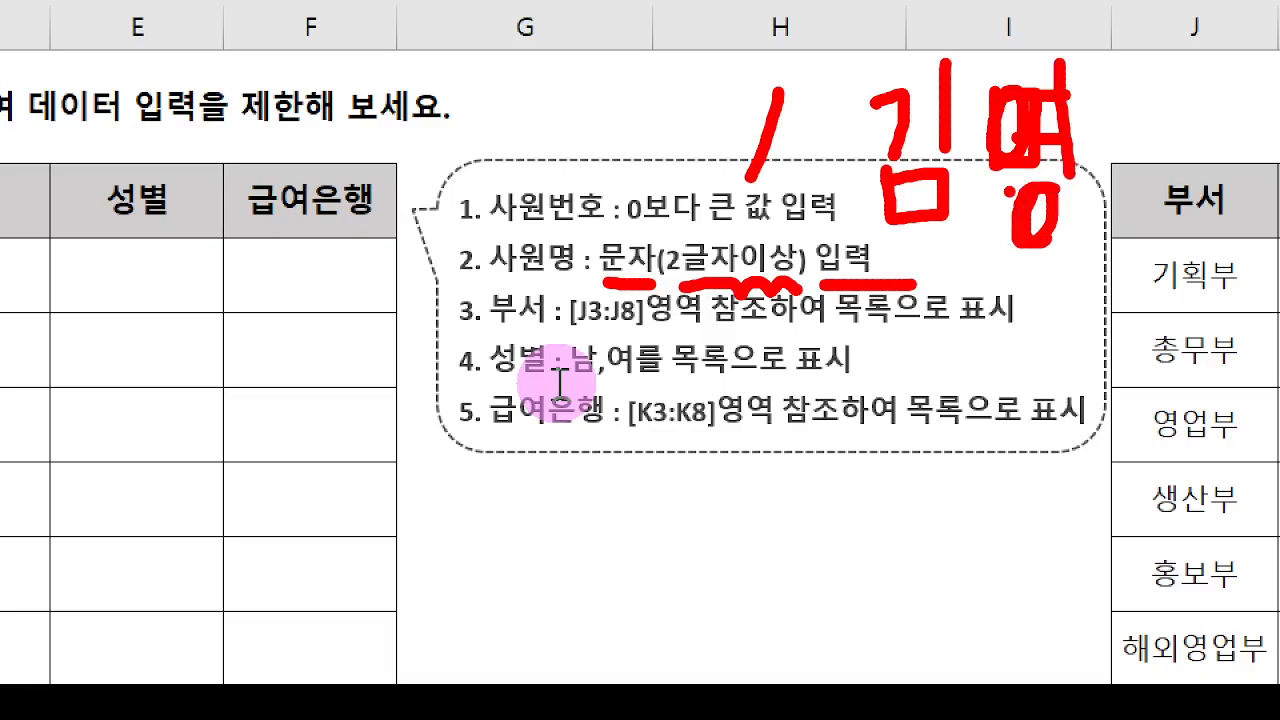
key("Escape")
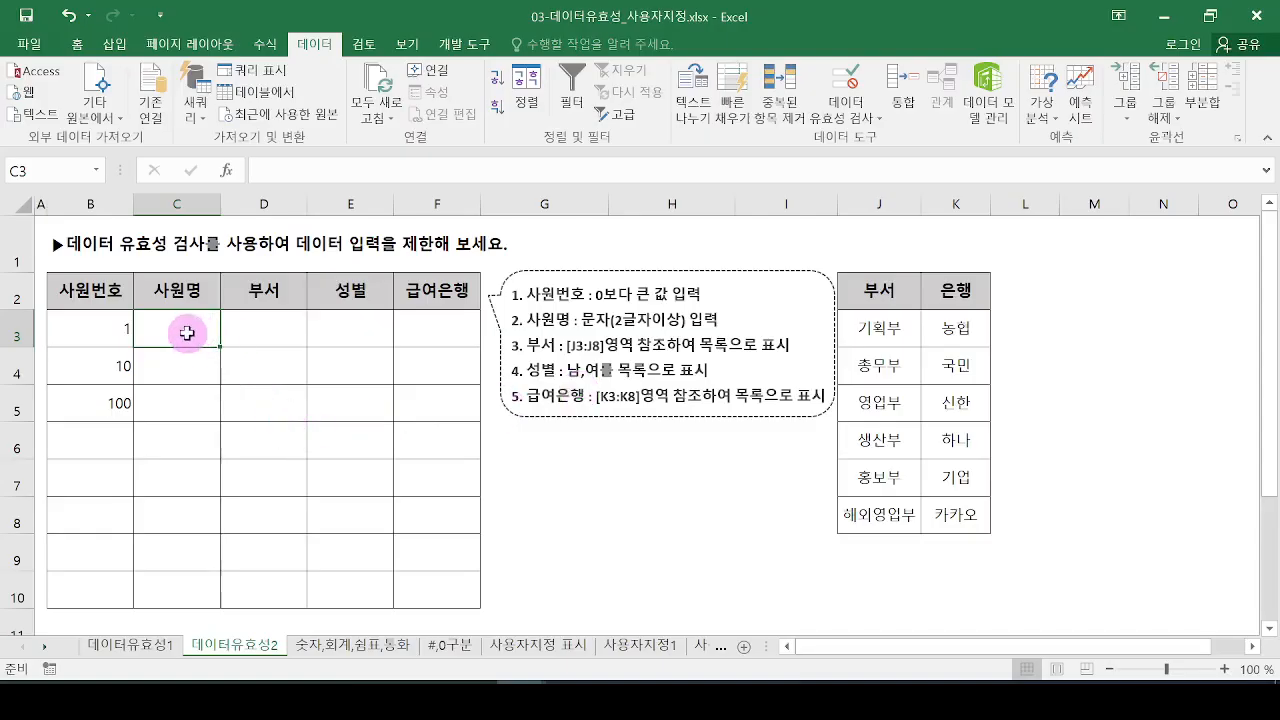
key("ctrl+2")
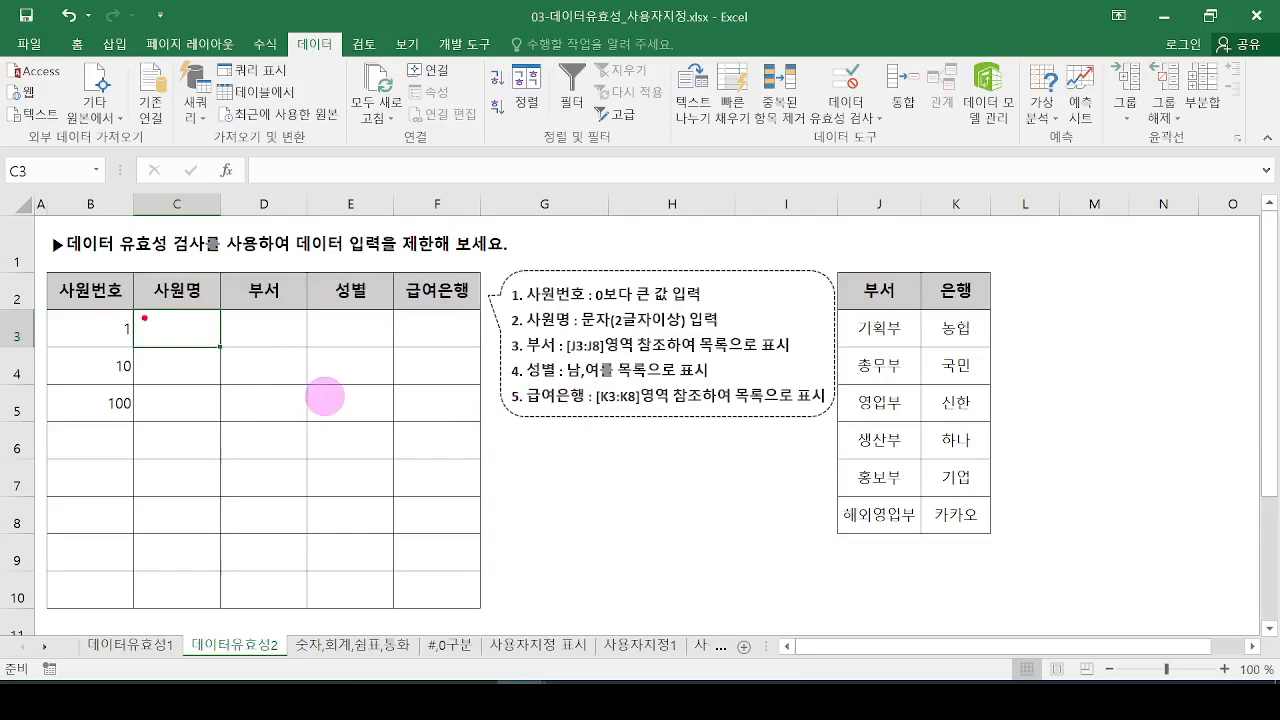
left_click_drag(142, 318, 212, 598)
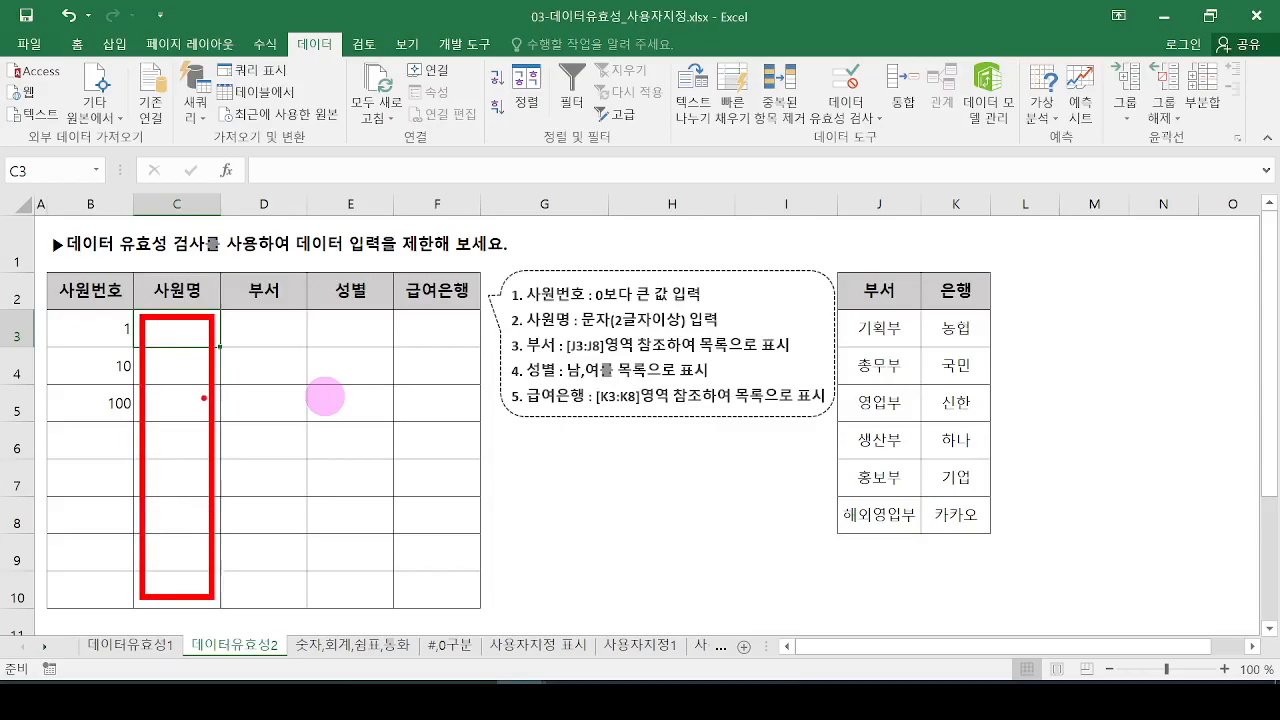
key("Escape")
Start a data validation rule for the 사원명 cells C3:C10 and restrict the allowed values by text length (텍스트 길이).
left_click_drag(183, 334, 198, 584)
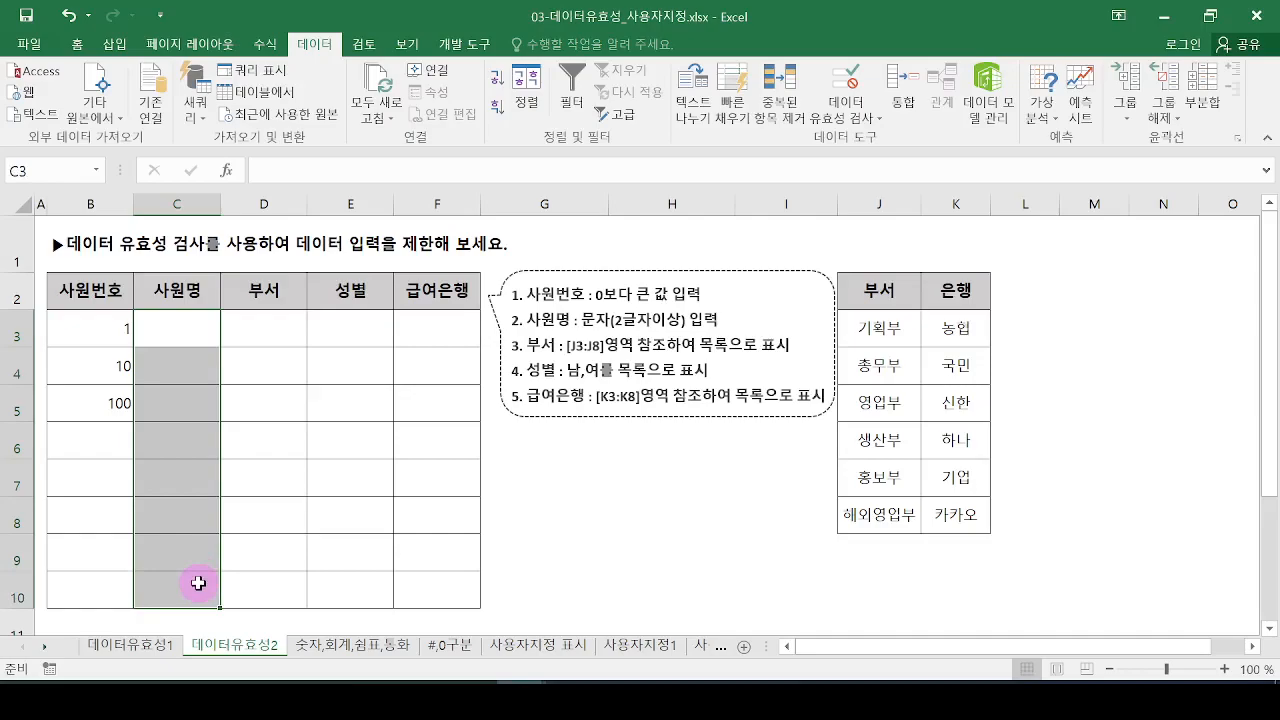
key("ctrl+2")
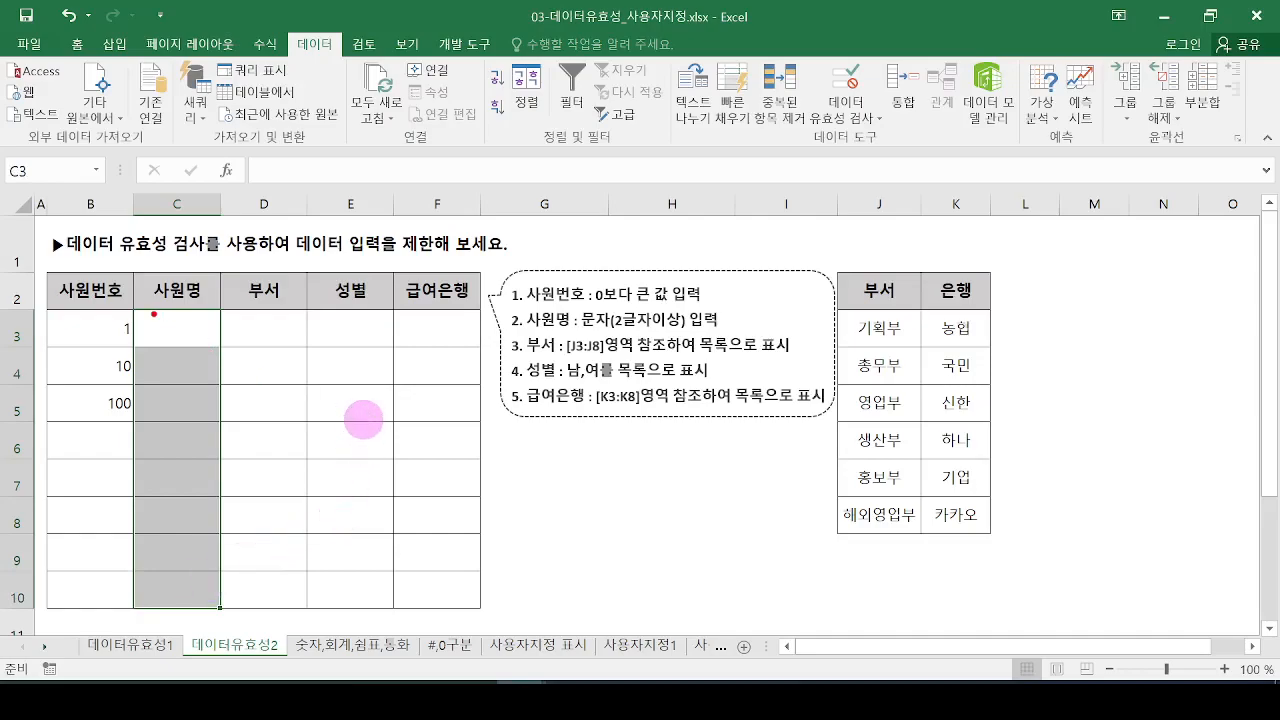
left_click_drag(142, 311, 214, 603)
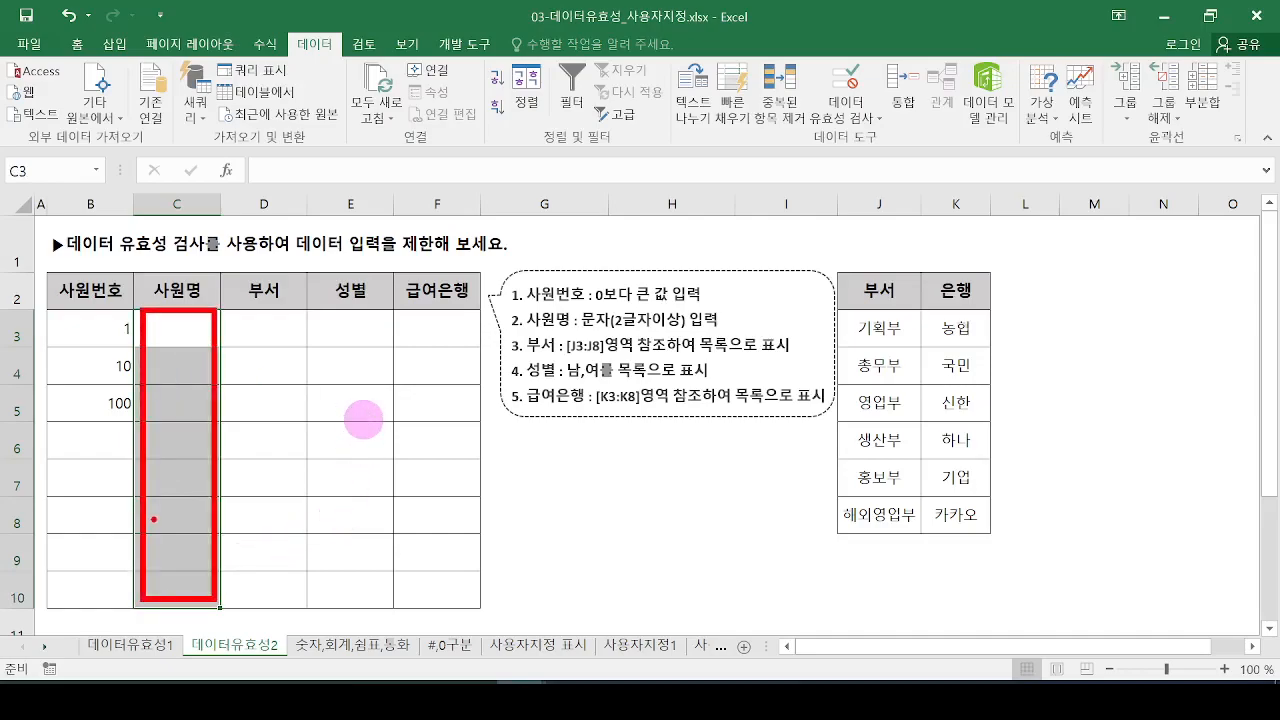
key("Escape")
mouse_move(812, 55)
left_mouse_down()
mouse_move(856, 100)
mouse_move(882, 101)
left_mouse_up()
key("Escape")
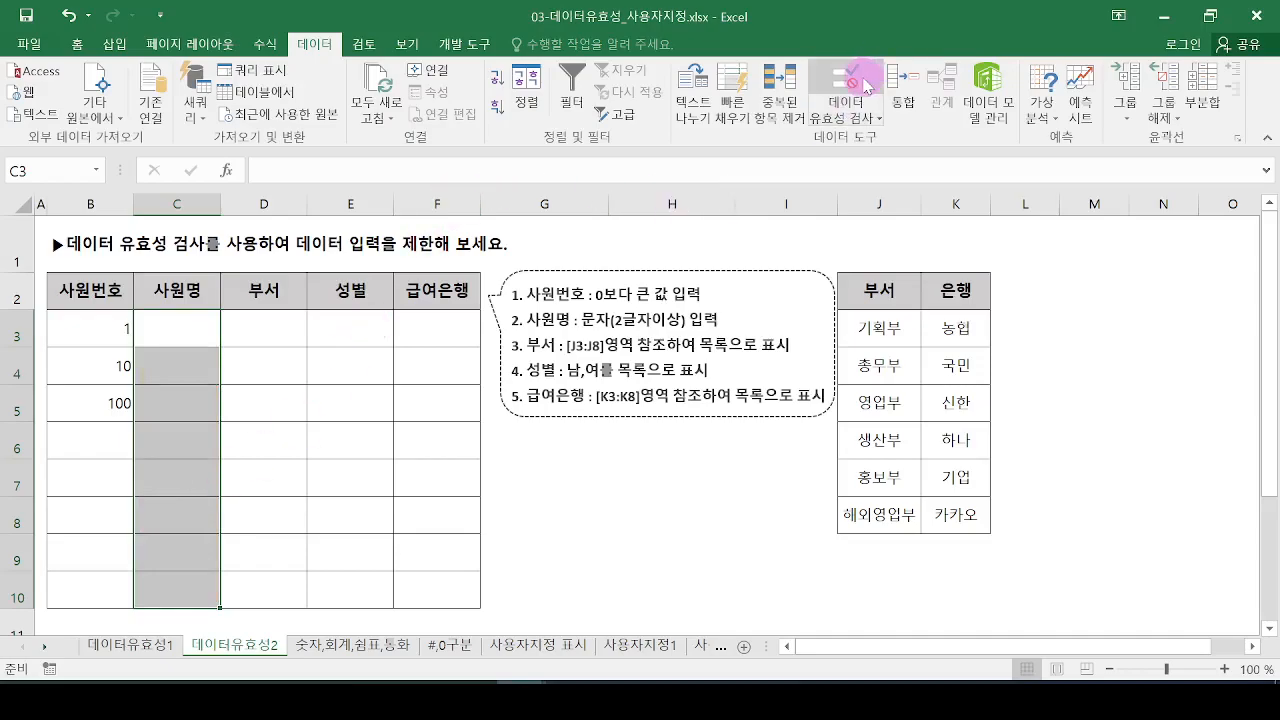
left_click(846, 90)
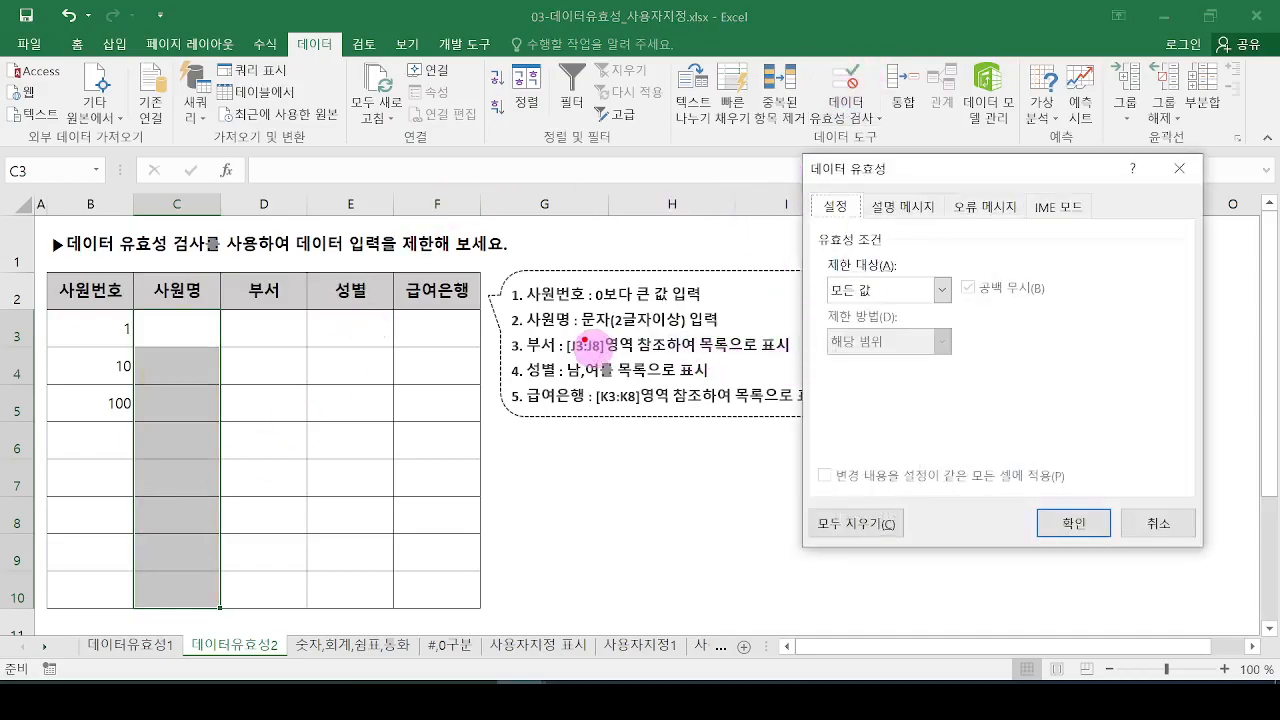
left_click_drag(582, 340, 728, 340)
key("Escape")
mouse_move(900, 290)
left_mouse_down()
mouse_move(866, 316)
mouse_move(903, 268)
left_mouse_up()
key("Escape")
left_click(941, 290)
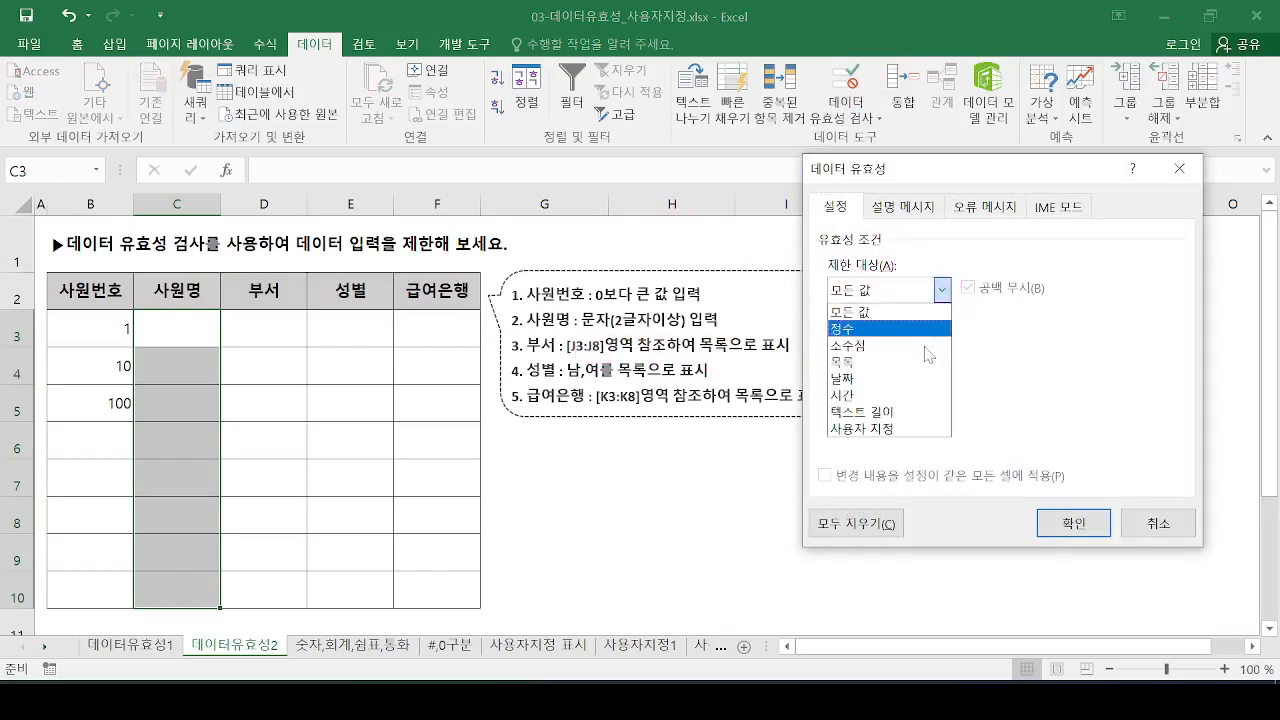
left_click(866, 412)
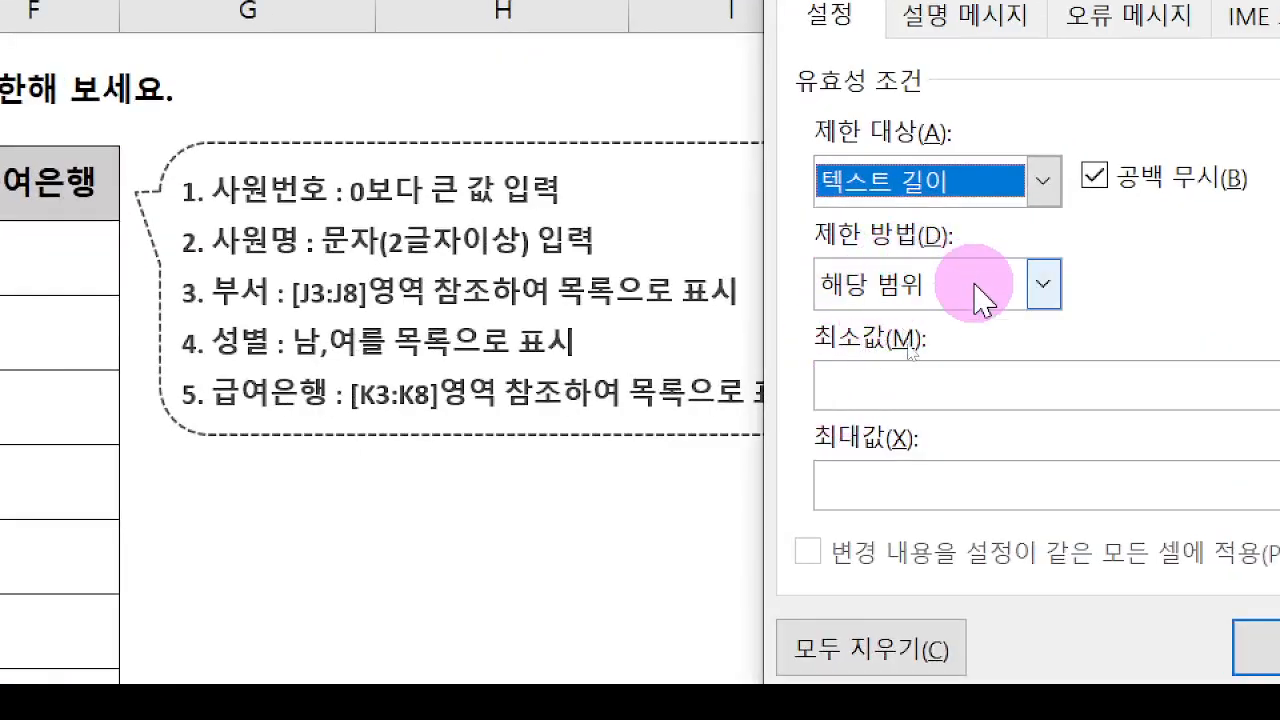
Set the text-length condition to greater than or equal (>=) with a minimum of 2 and apply the validation rule.
left_click(1045, 280)
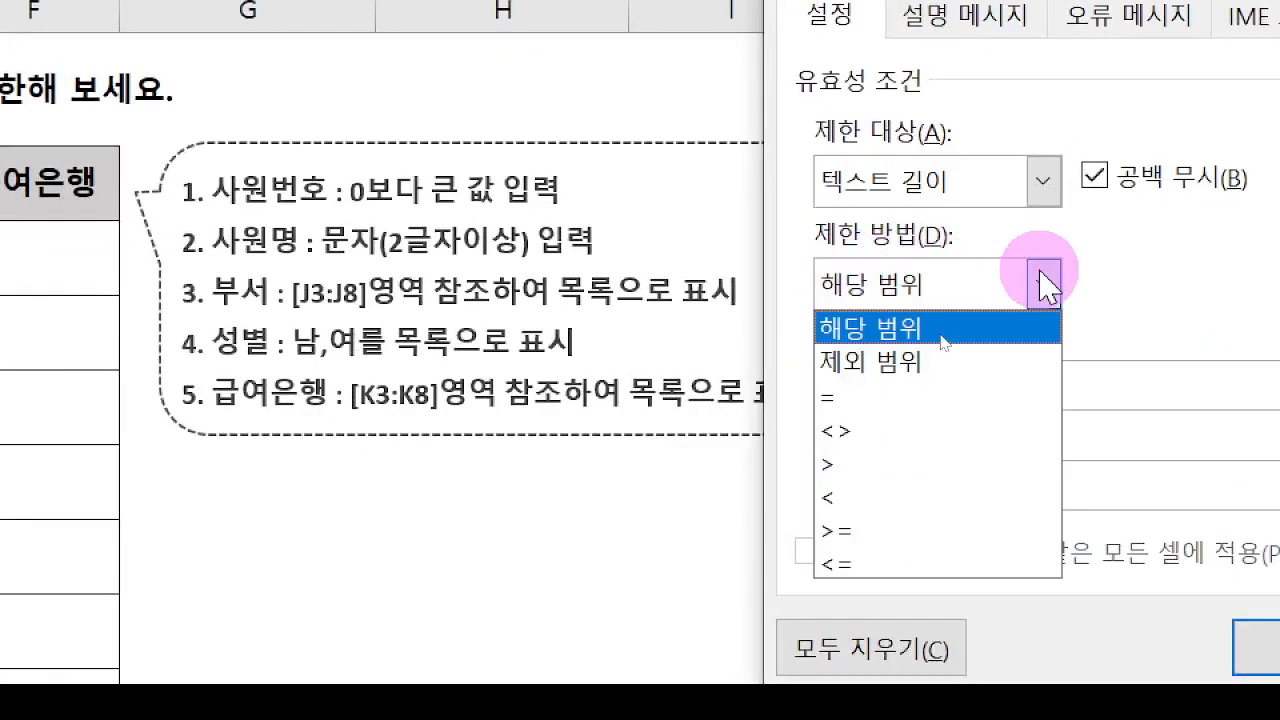
left_click(876, 532)
left_click(860, 385)
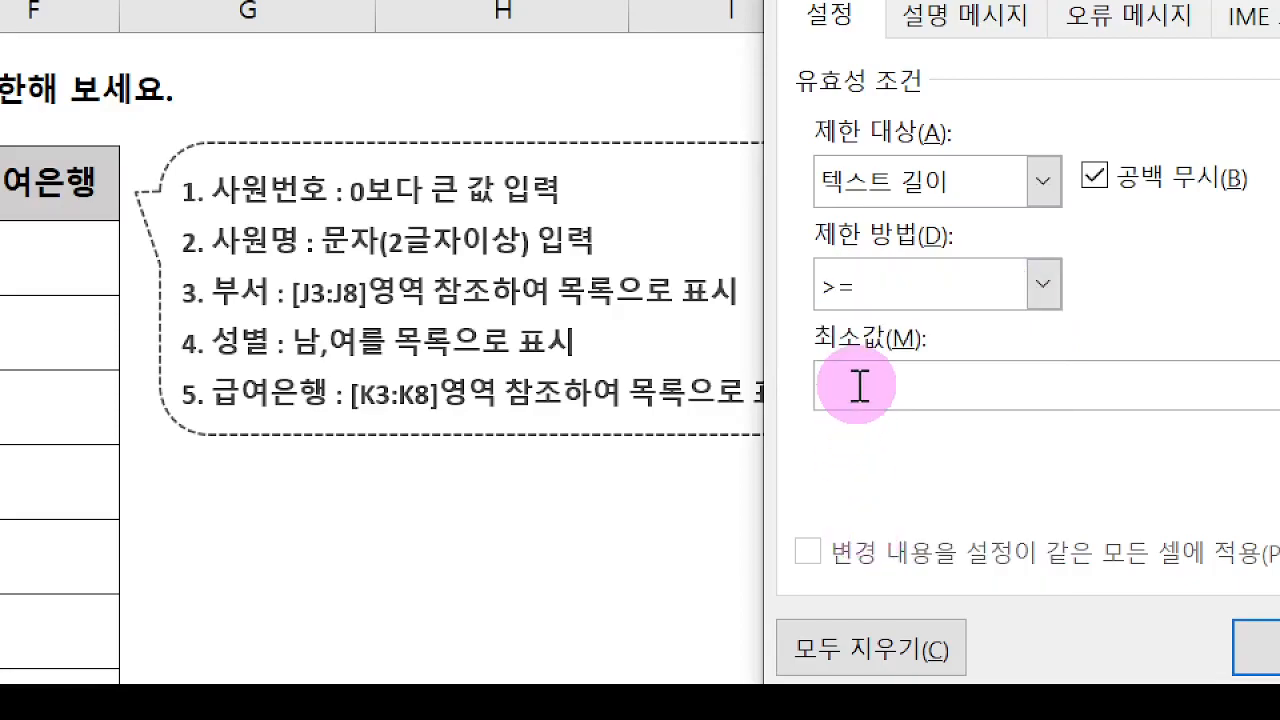
type("2")
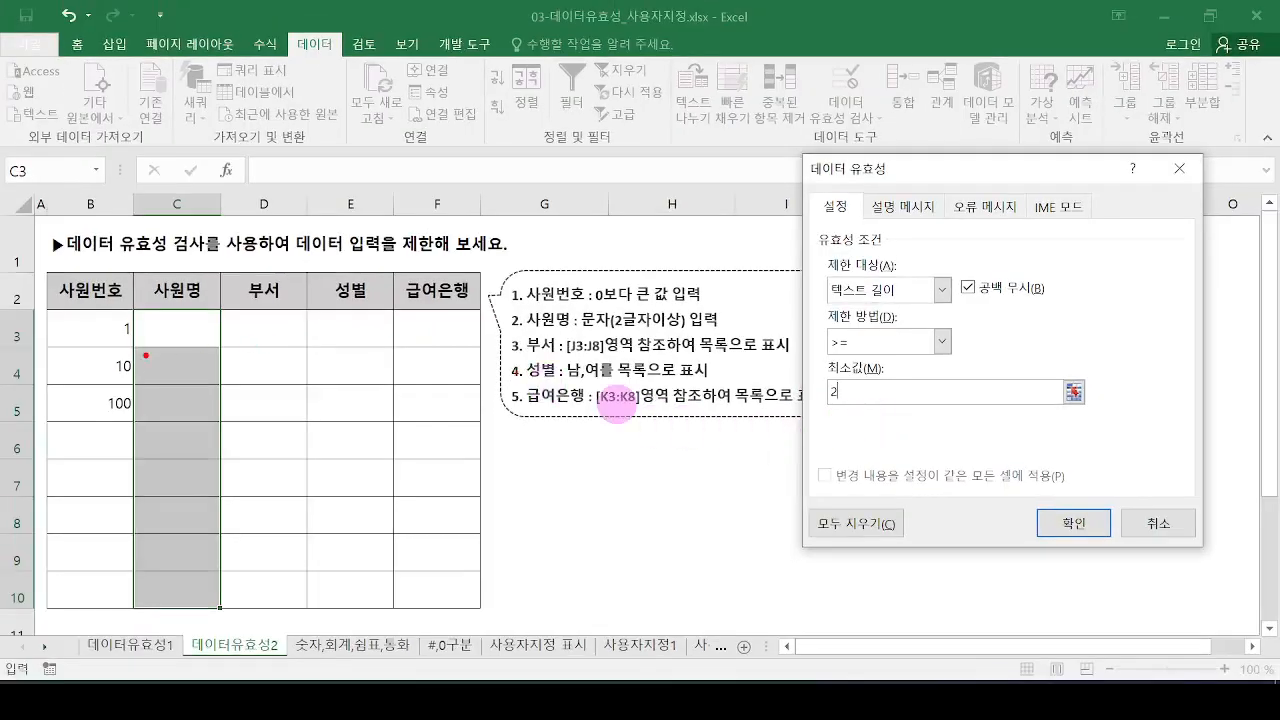
mouse_move(146, 355)
left_mouse_down()
mouse_move(207, 352)
mouse_move(193, 378)
left_mouse_up()
left_click_drag(175, 425, 206, 428)
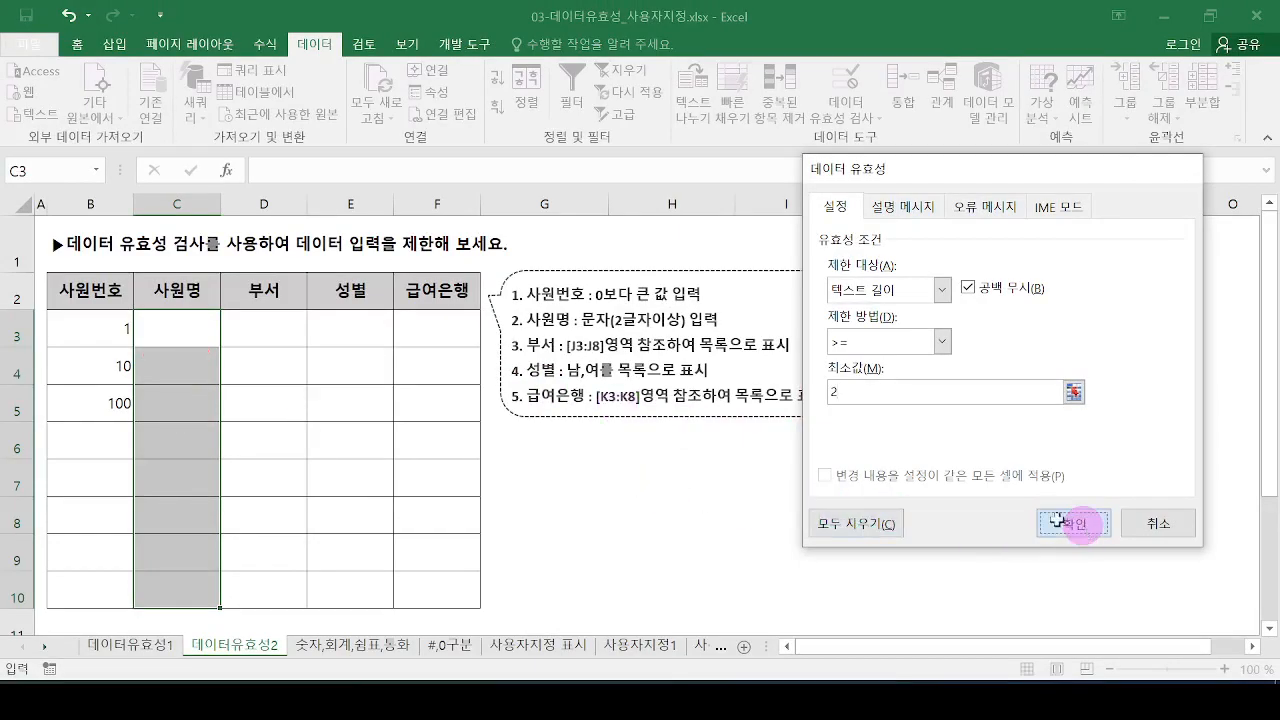
left_click(1068, 523)
Enter 22 in cell C3 of the 사원명 column.
left_click(177, 326)
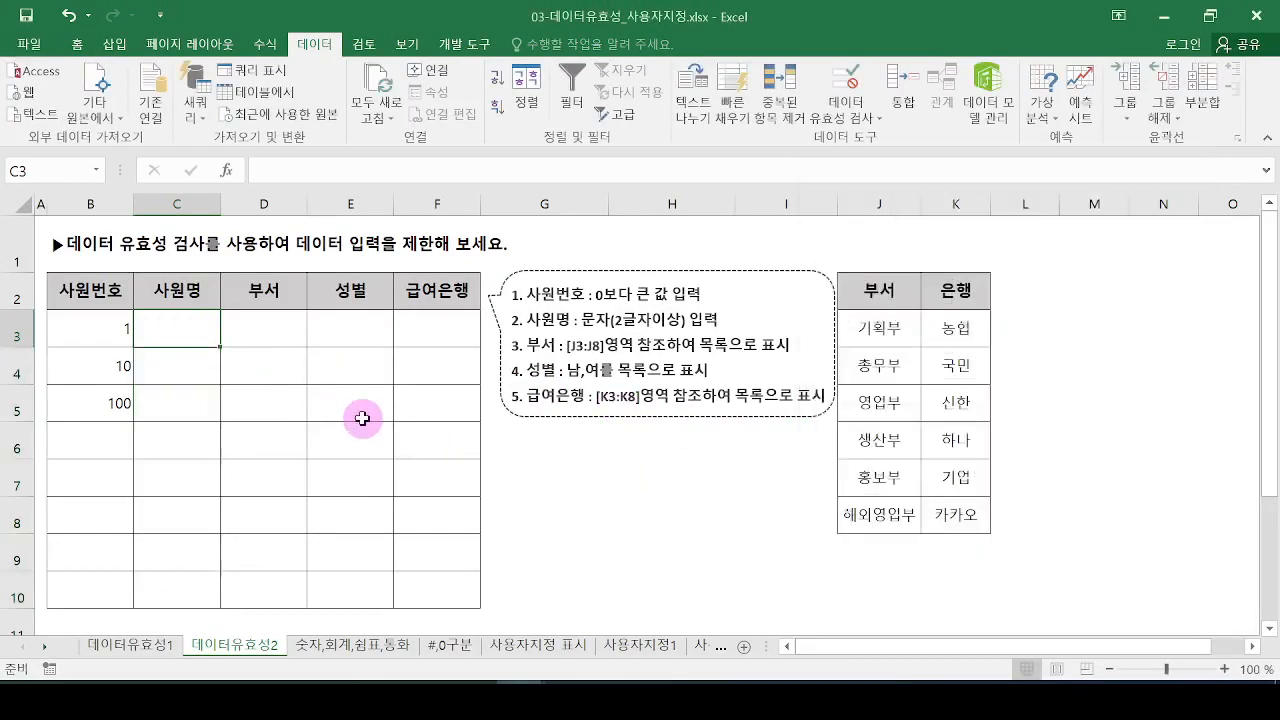
type("22")
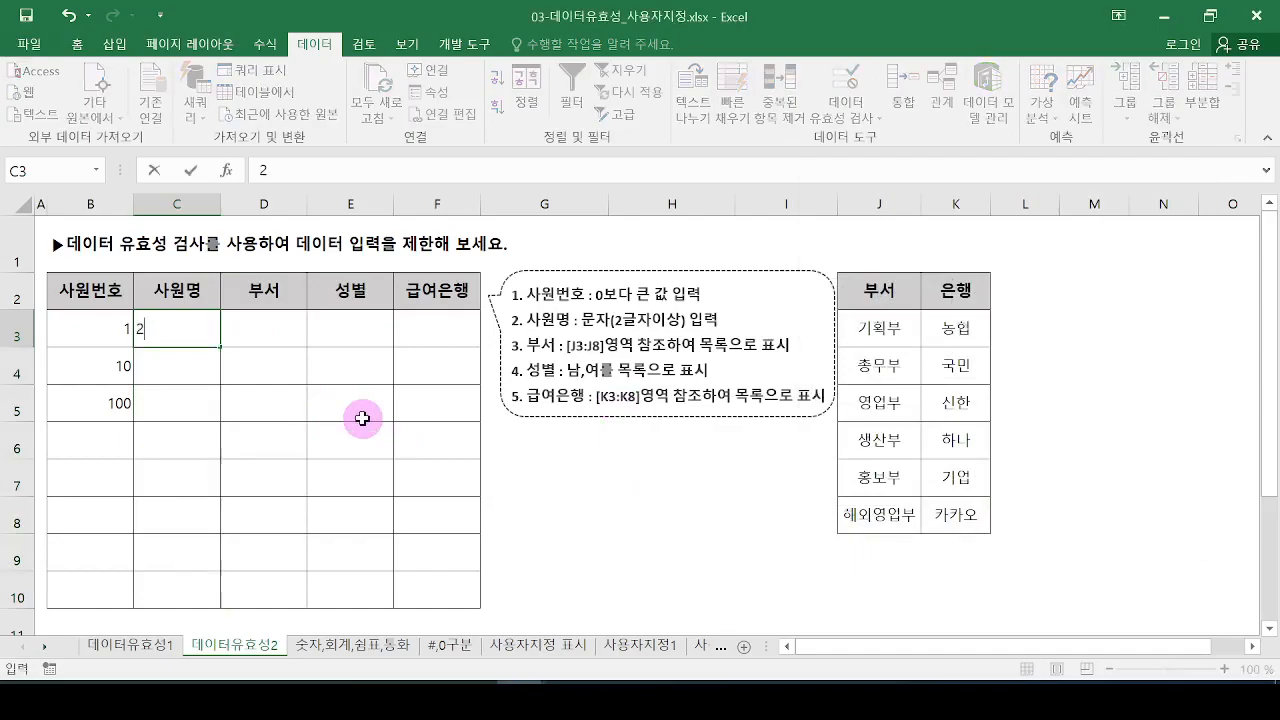
key("Return")
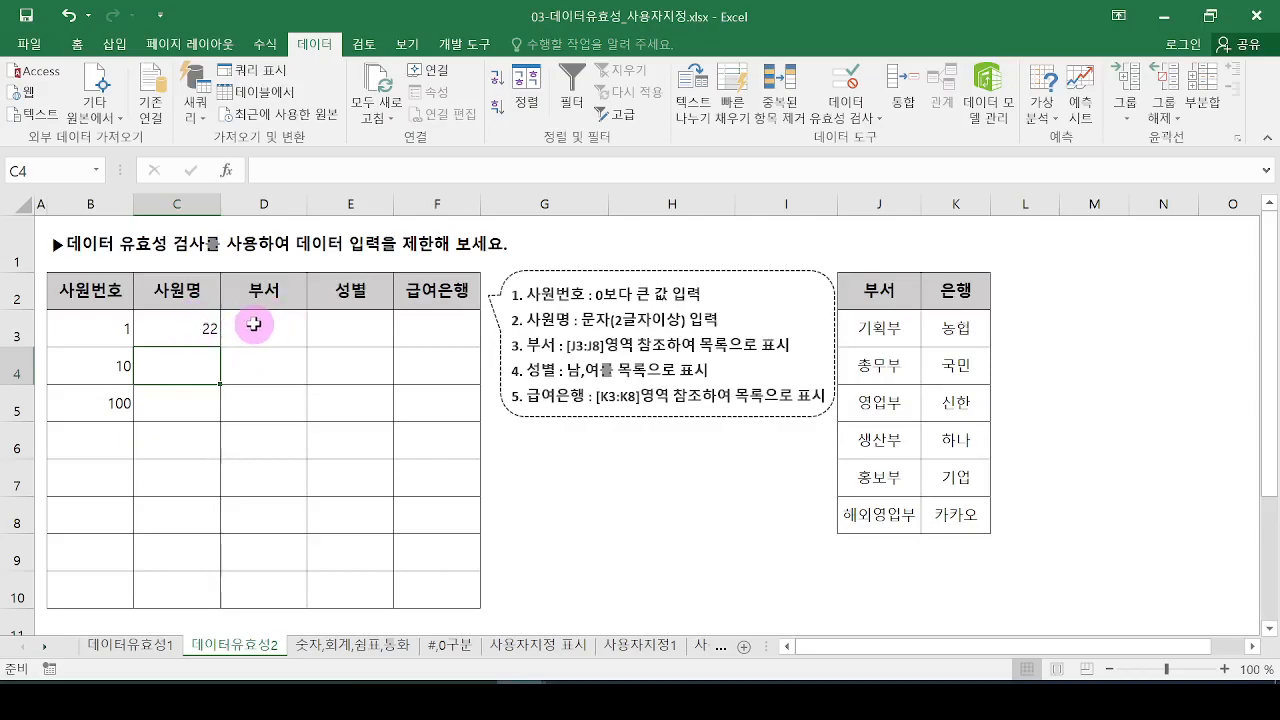
Start a data validation rule for the 부서 cells D3:D10 and restrict the allowed values to a list (목록).
left_click(254, 323)
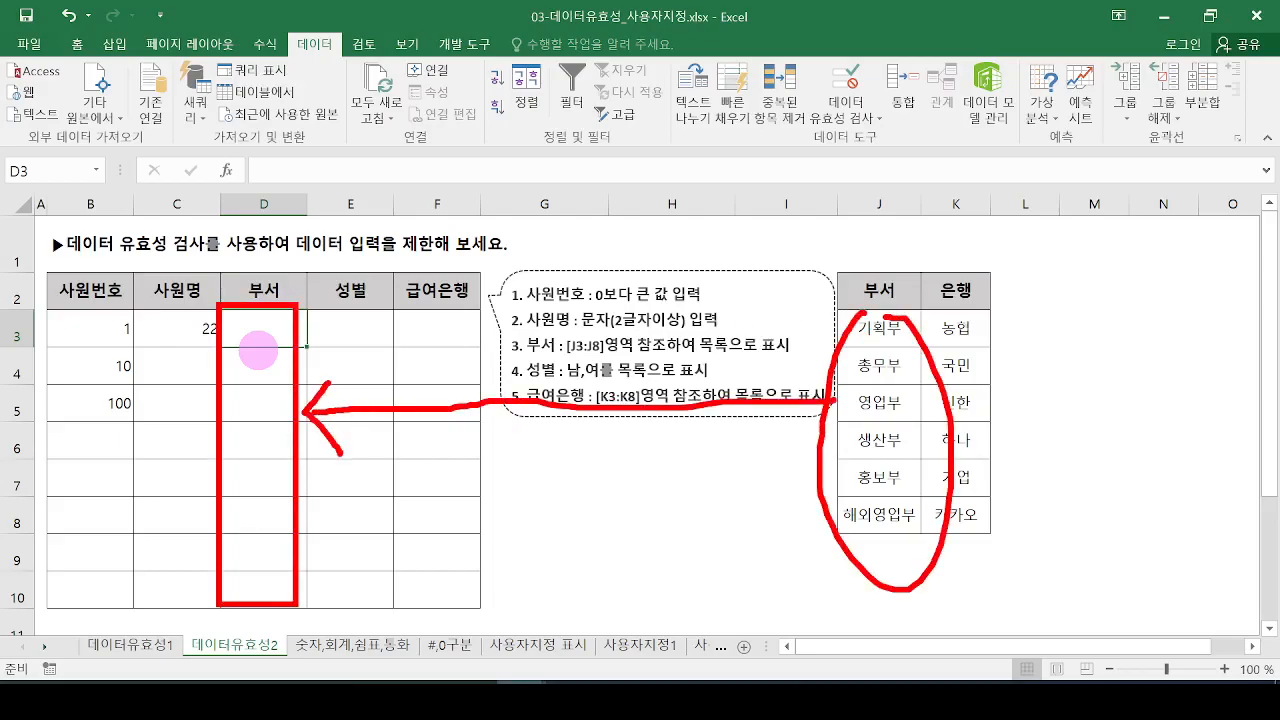
left_click_drag(271, 334, 260, 586)
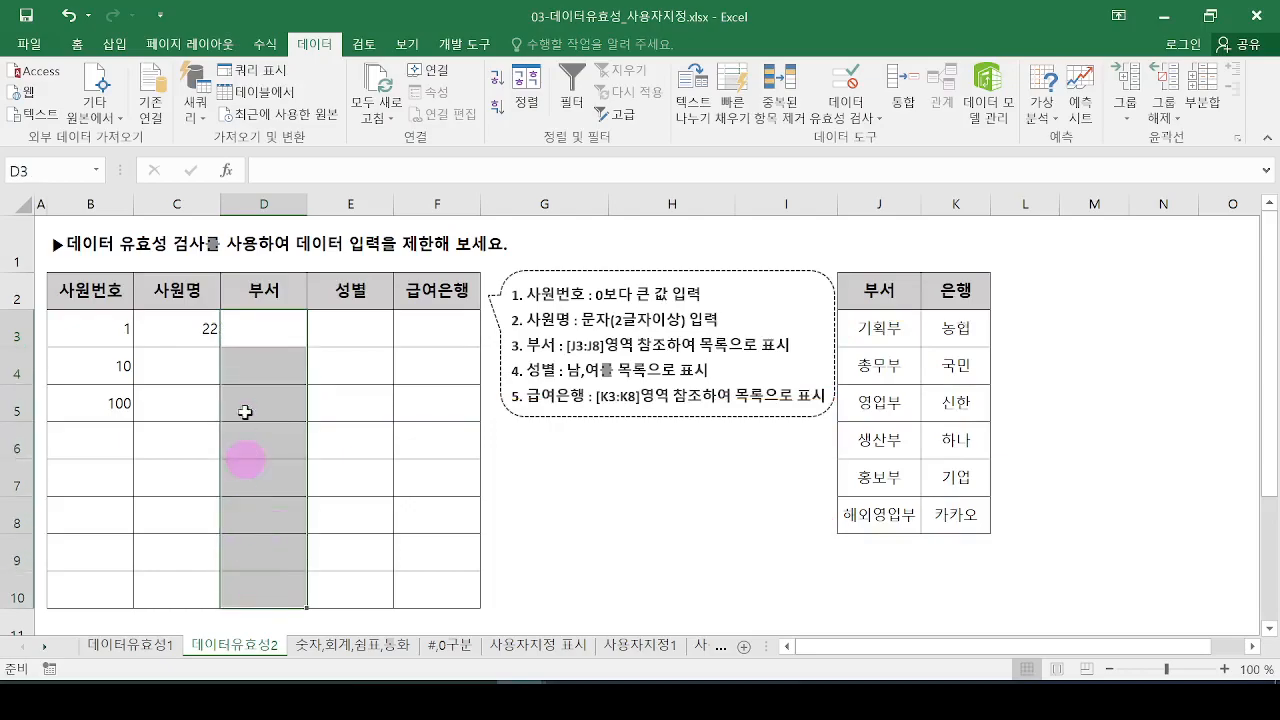
left_click(846, 85)
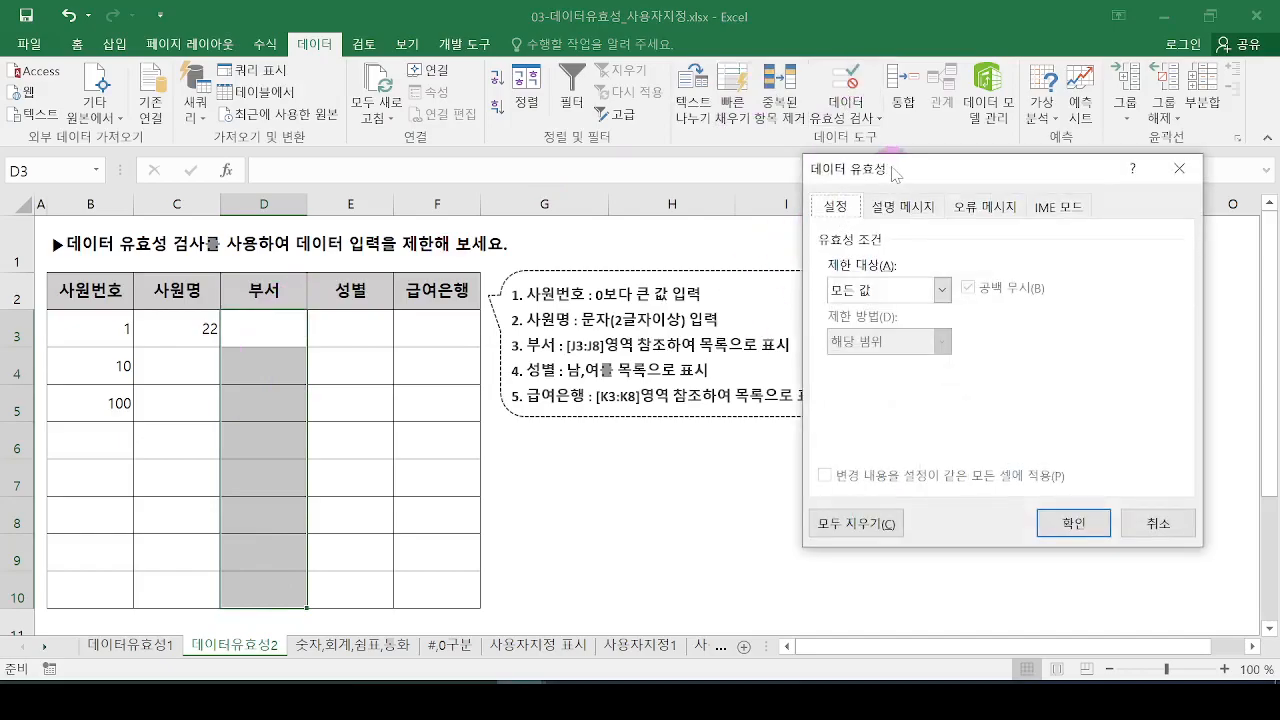
left_click_drag(912, 180, 540, 199)
key("ctrl+2")
mouse_move(521, 317)
left_mouse_down()
mouse_move(507, 287)
mouse_move(512, 325)
left_mouse_up()
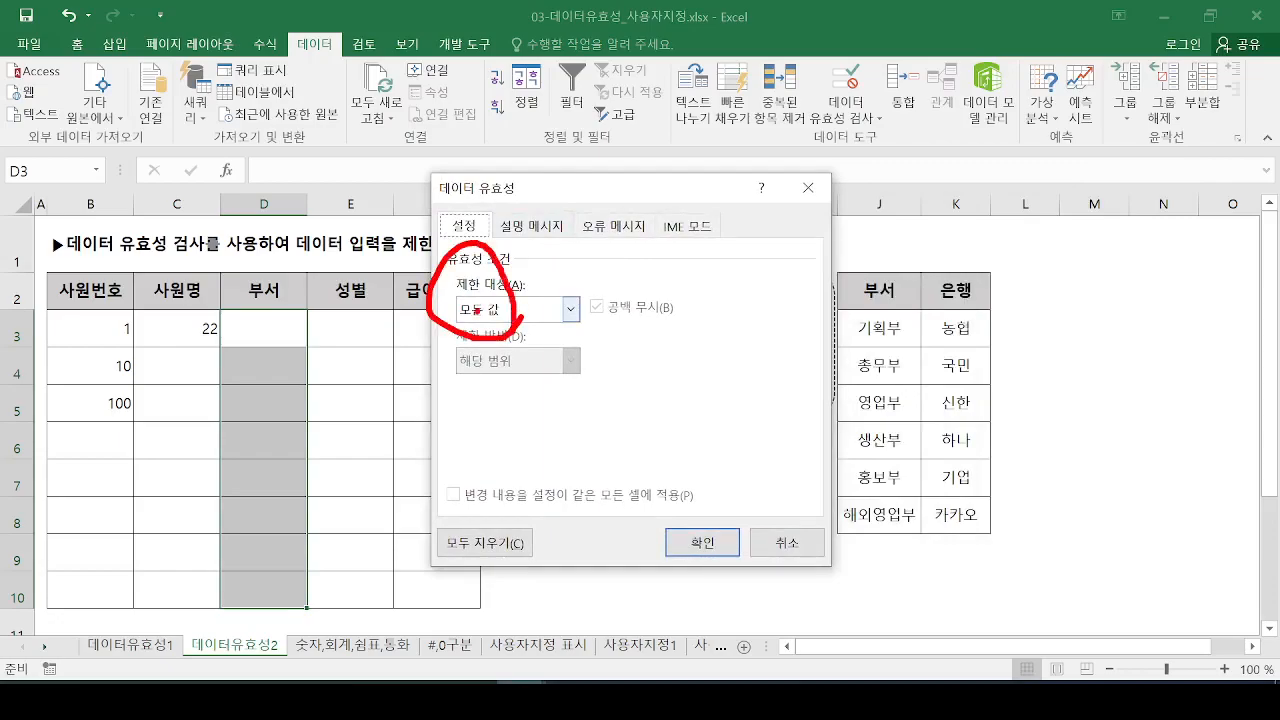
key("Escape")
left_click(570, 309)
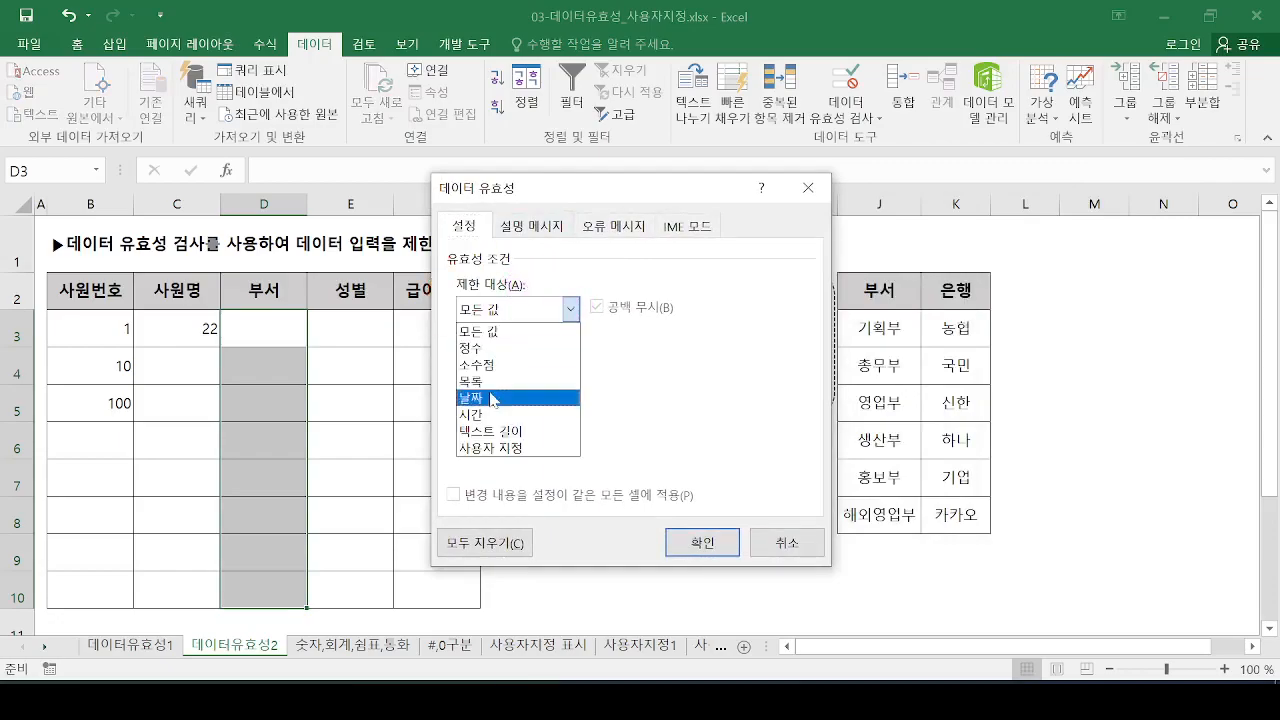
left_click(493, 381)
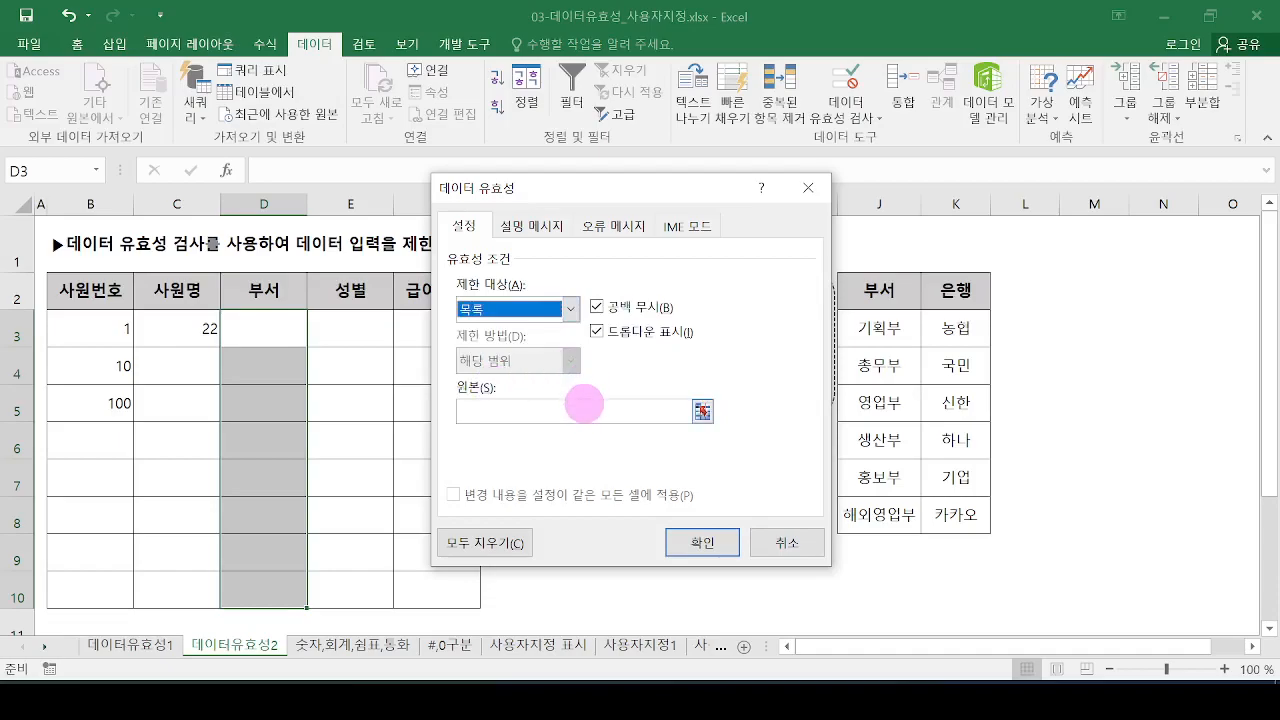
Set the list source to the department names in J3:J8 and apply the validation rule.
left_click_drag(843, 318, 931, 550)
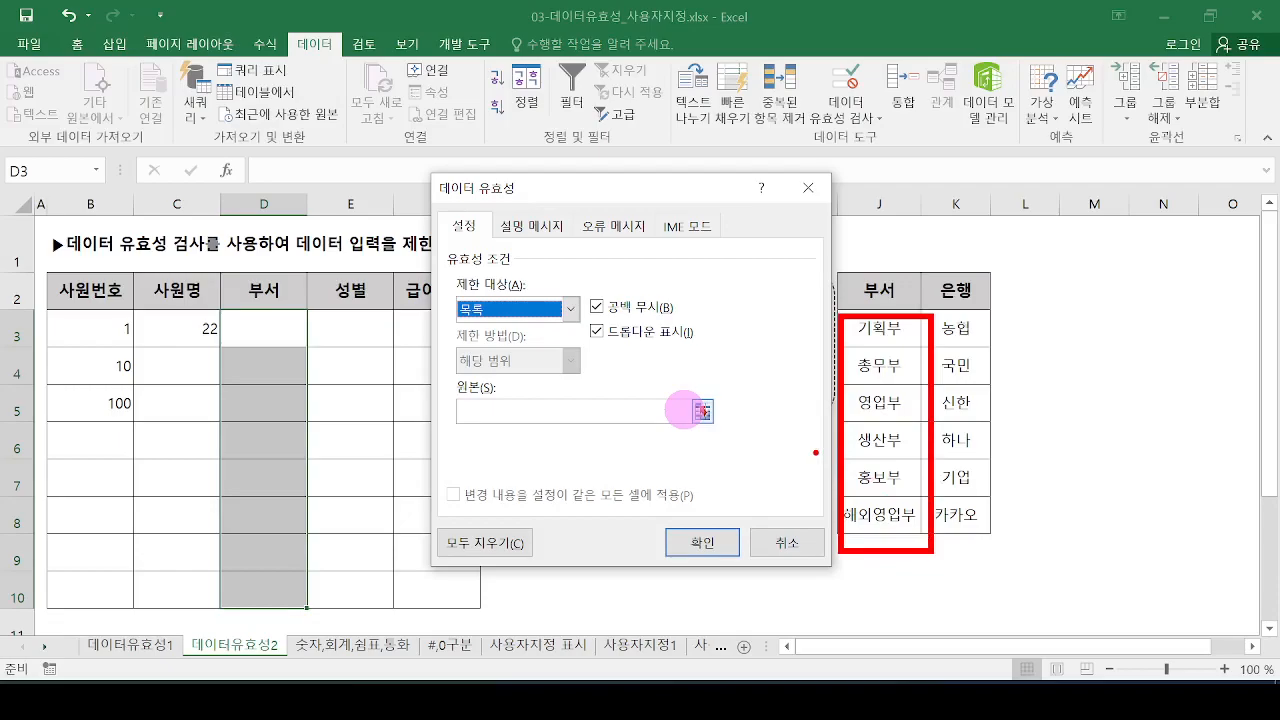
mouse_move(462, 436)
left_mouse_down()
mouse_move(526, 438)
mouse_move(567, 462)
left_mouse_up()
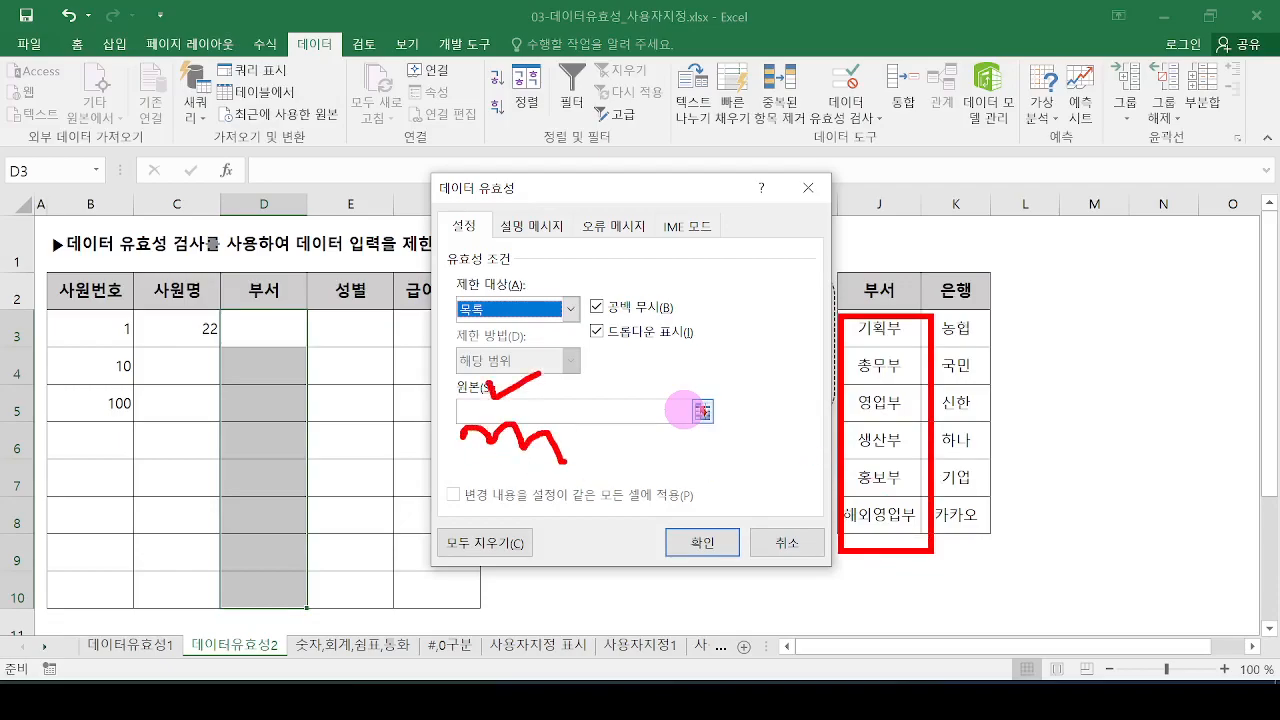
key("Escape")
left_click(517, 411)
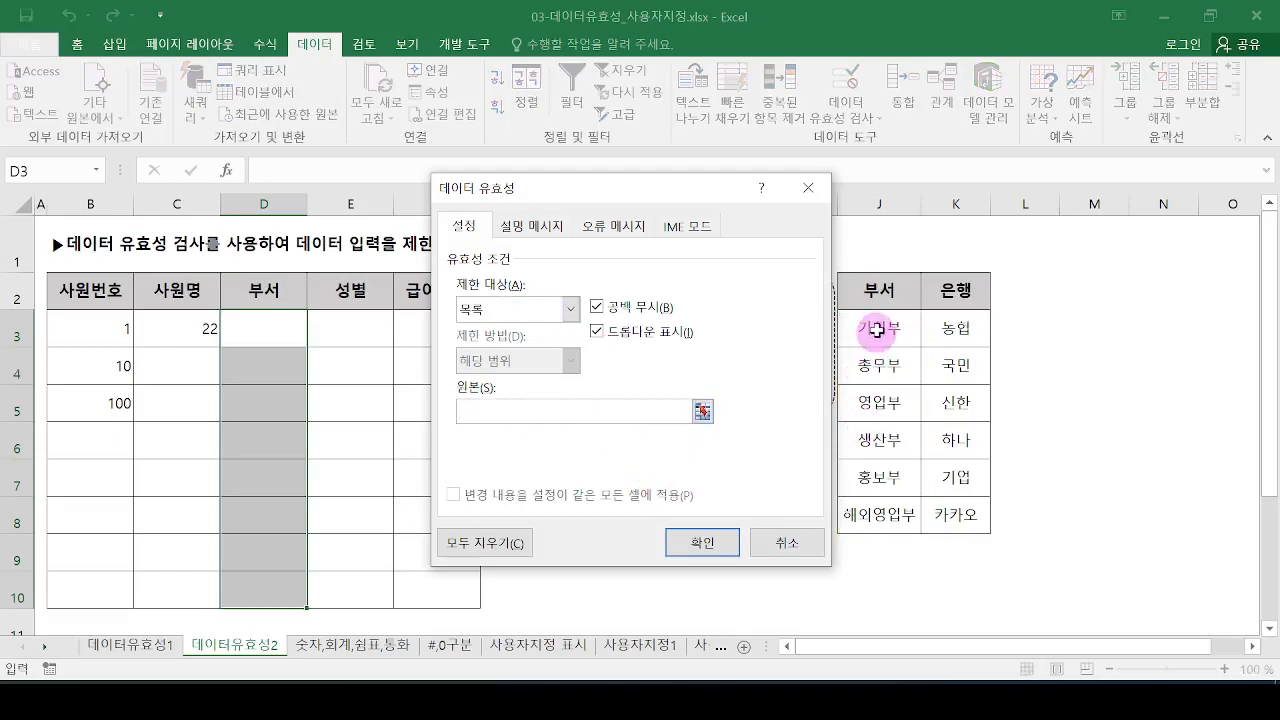
left_click_drag(838, 312, 926, 542)
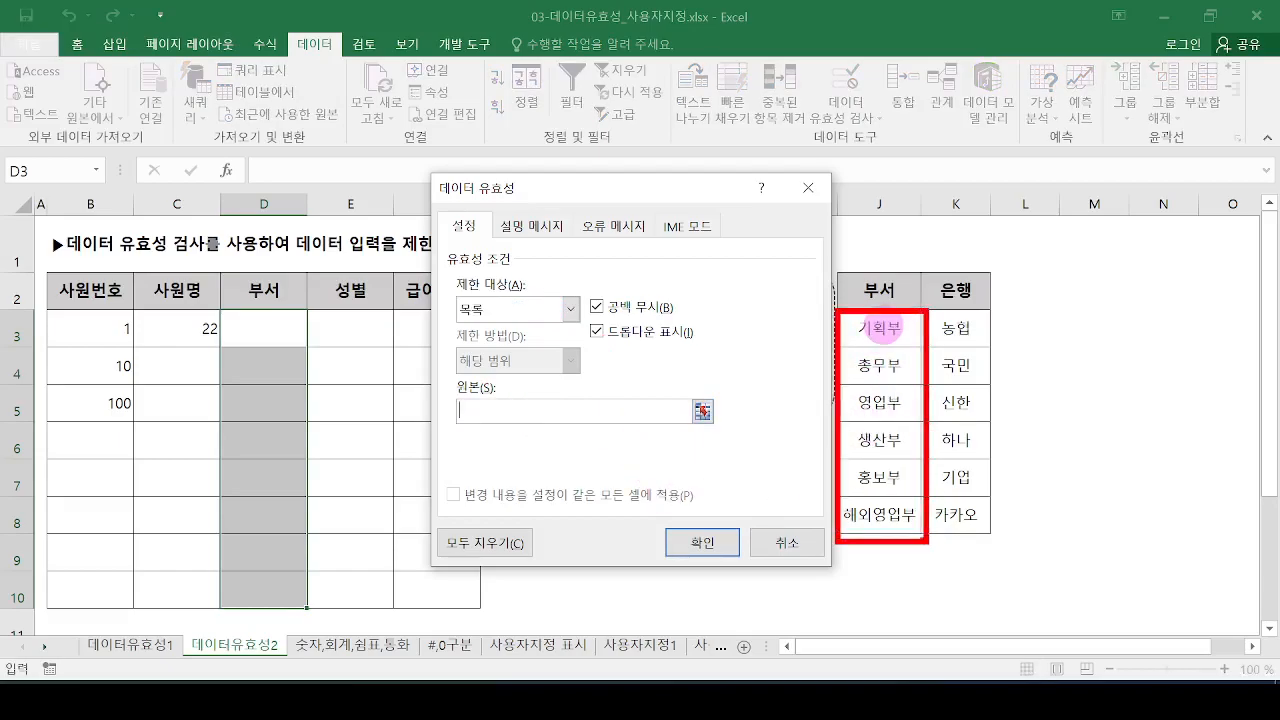
key("Escape")
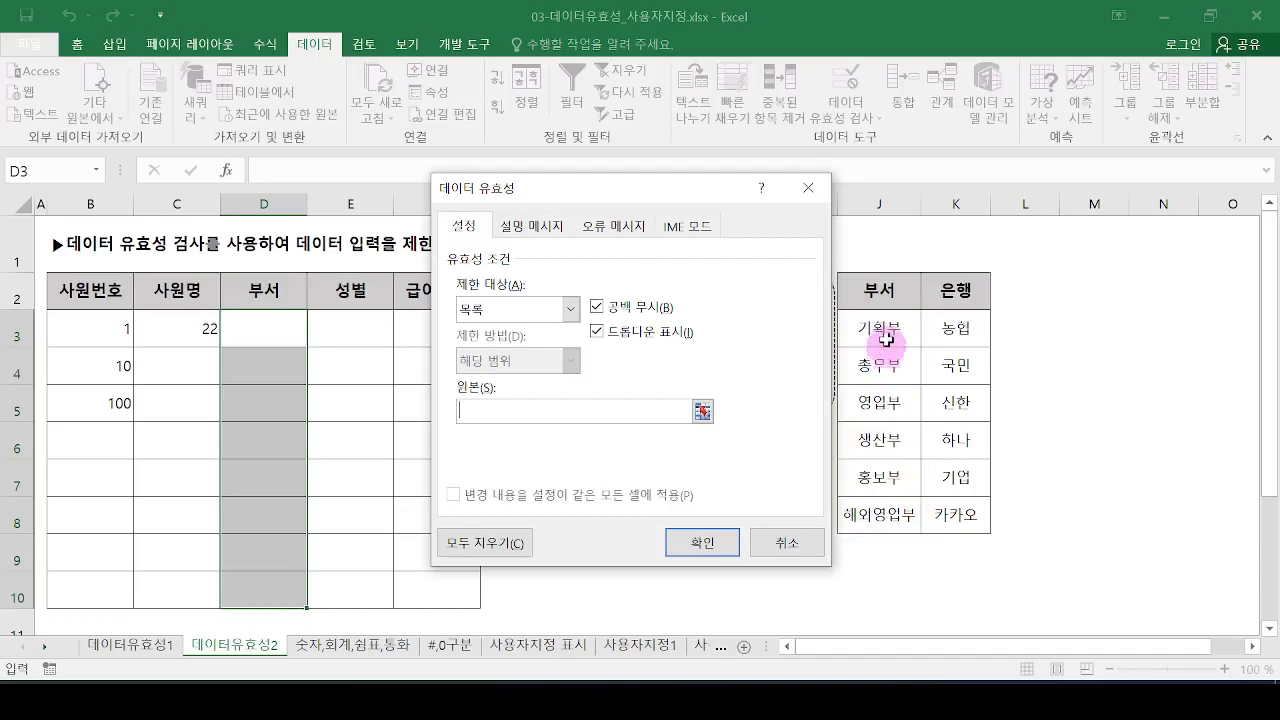
left_click(886, 326)
left_click_drag(886, 326, 886, 517)
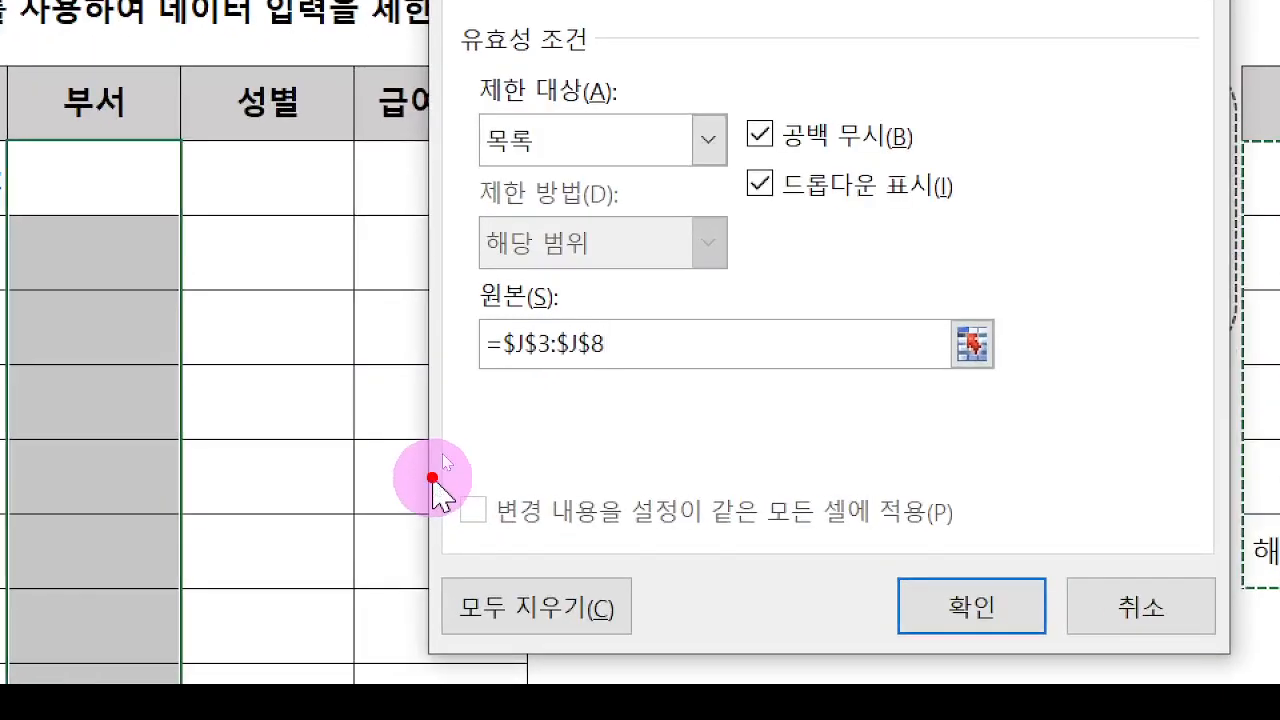
left_click_drag(466, 367, 652, 370)
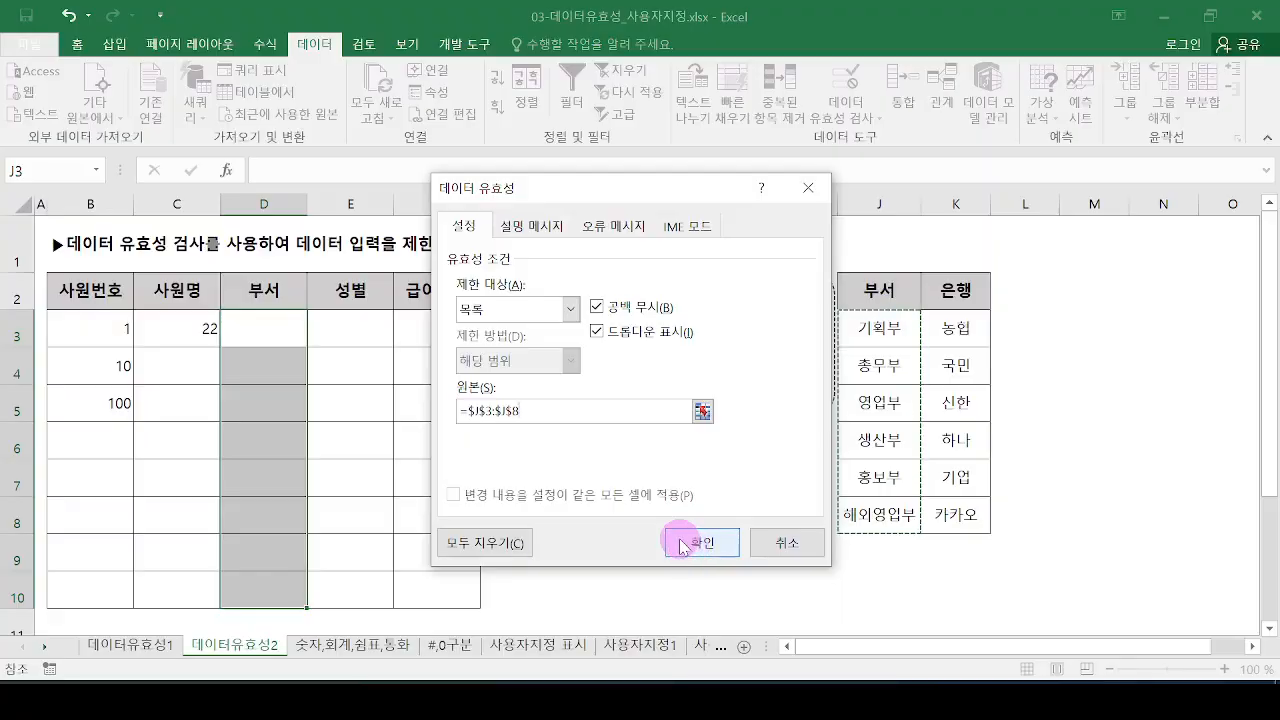
left_click(692, 553)
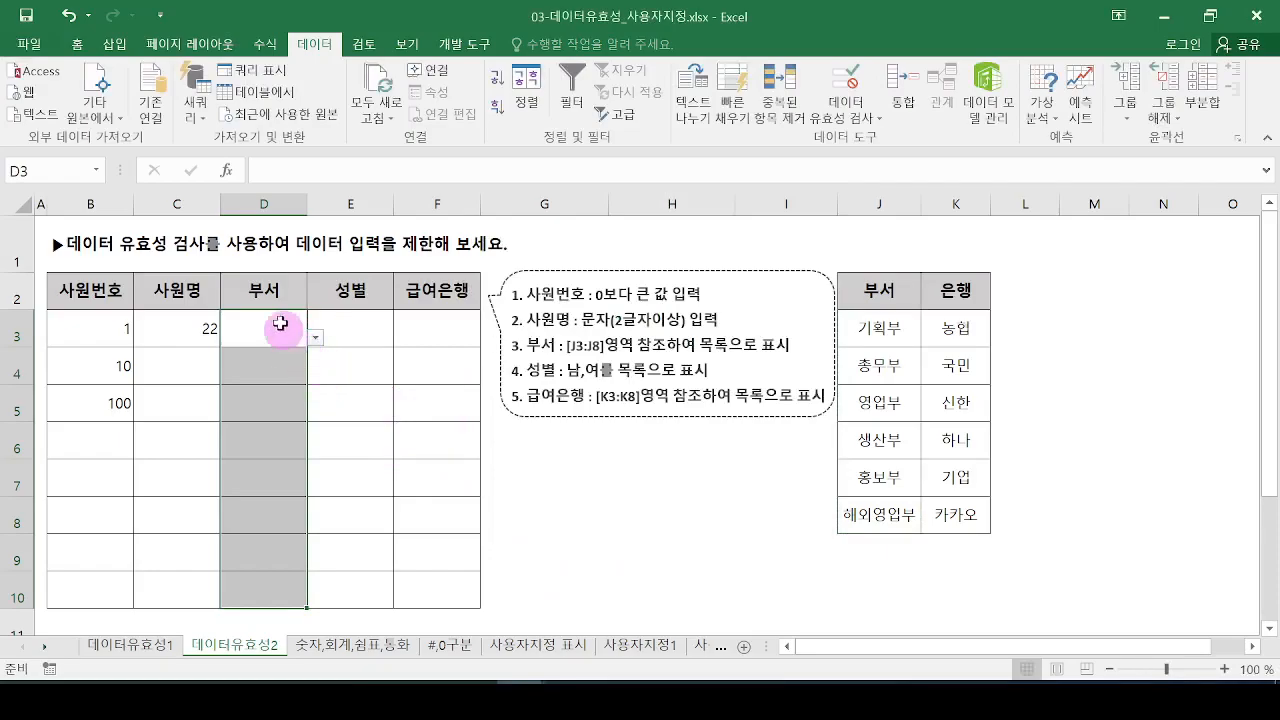
Open the department list in cell D3 to examine the choices offered.
left_click(276, 330)
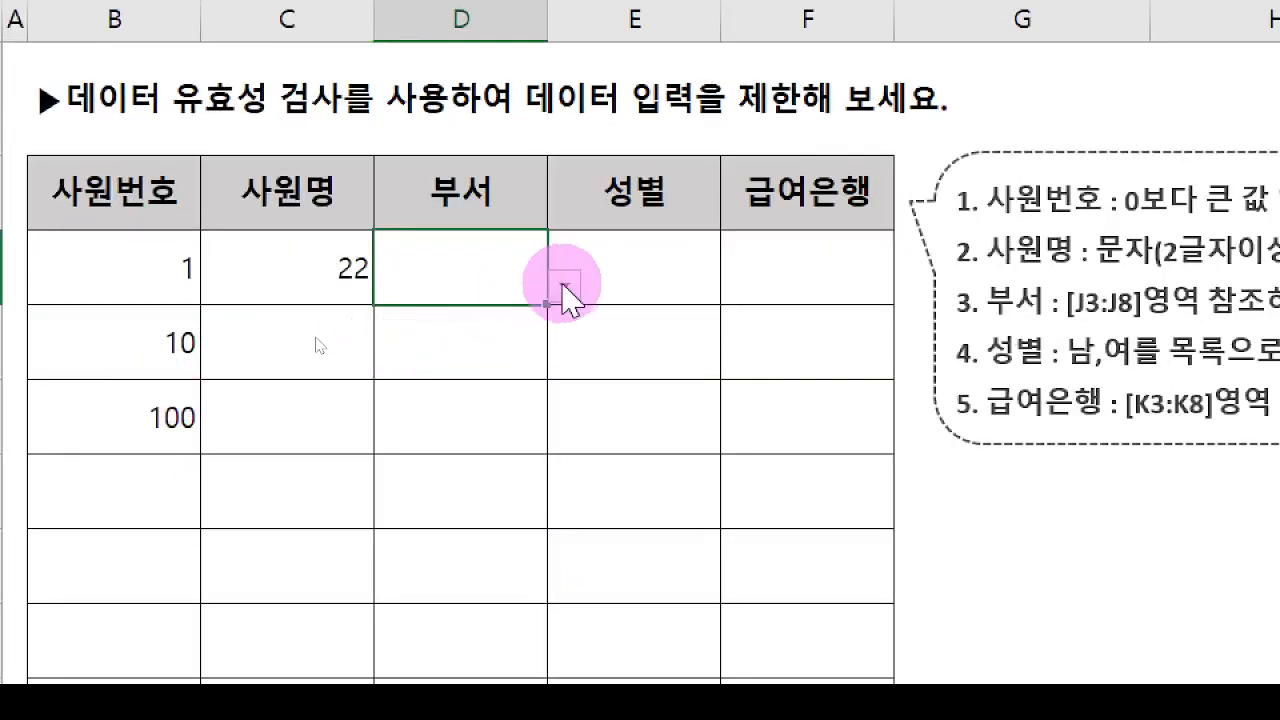
left_click(563, 287)
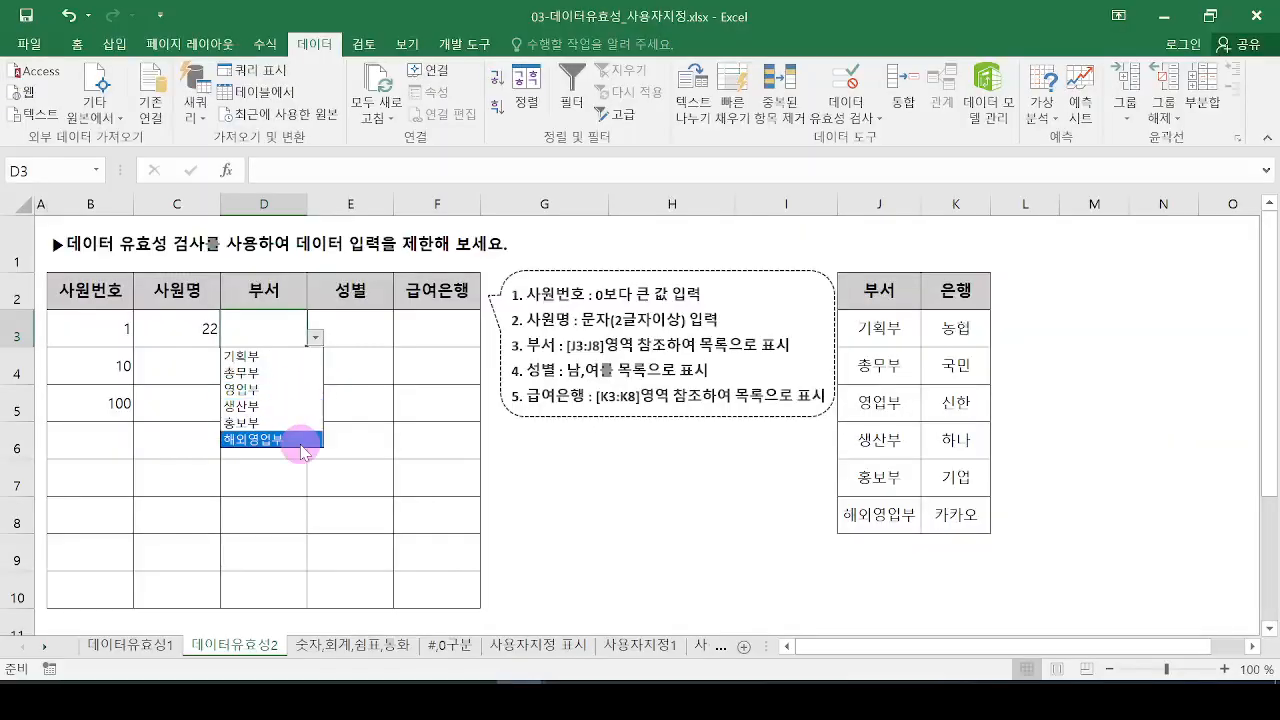
Switch to Notepad and add the line "남,여" without a space below "3글자".
left_click(322, 700)
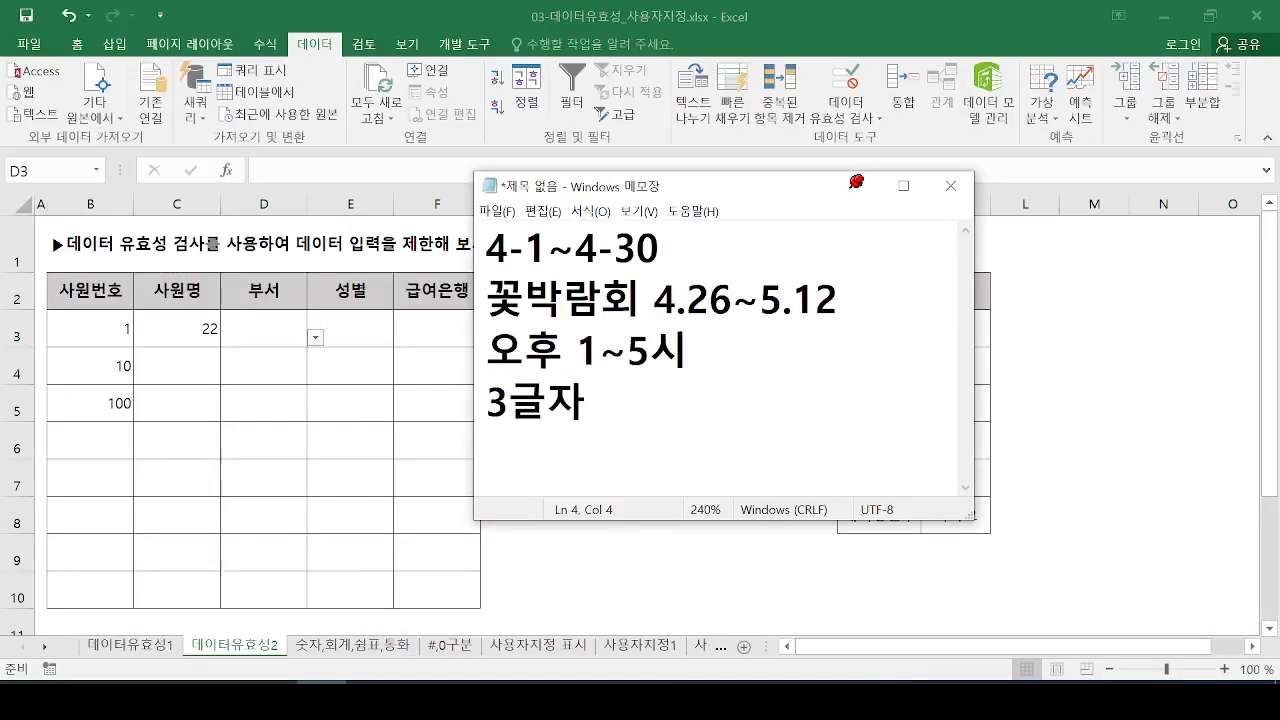
key("Return")
type("남, 여")
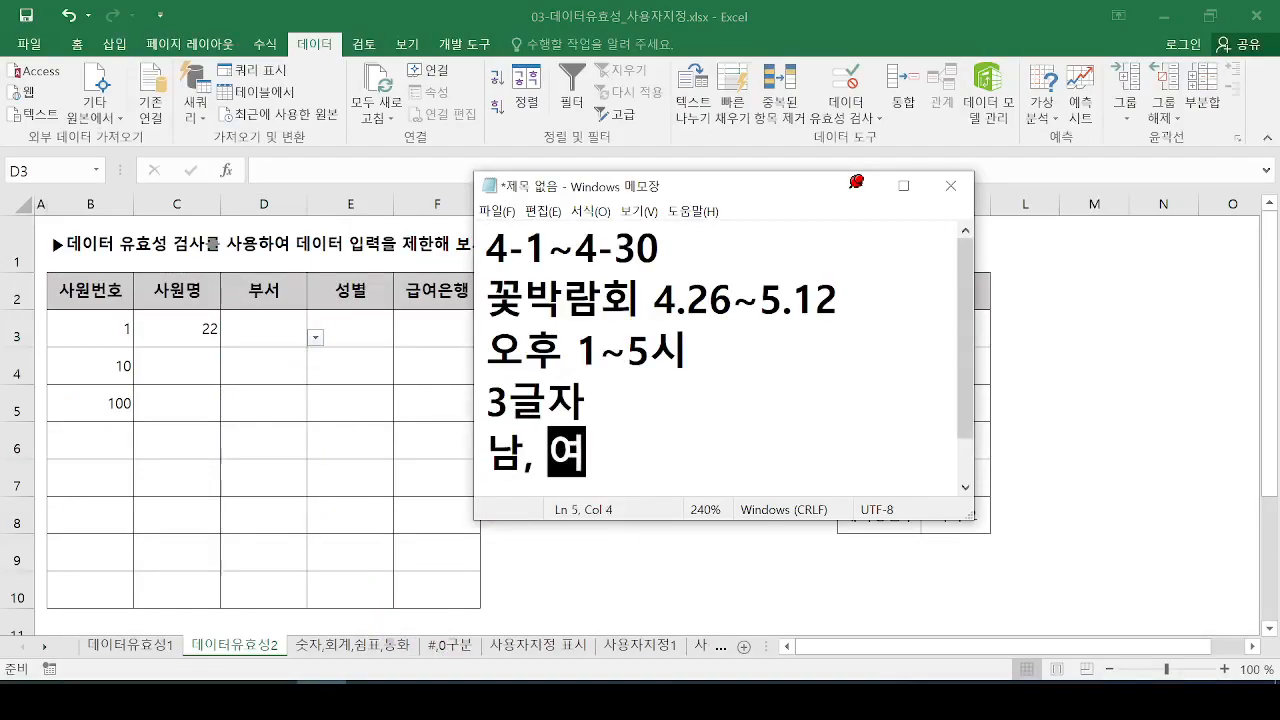
key("BackSpace")
key("BackSpace")
key("BackSpace")
type("여")
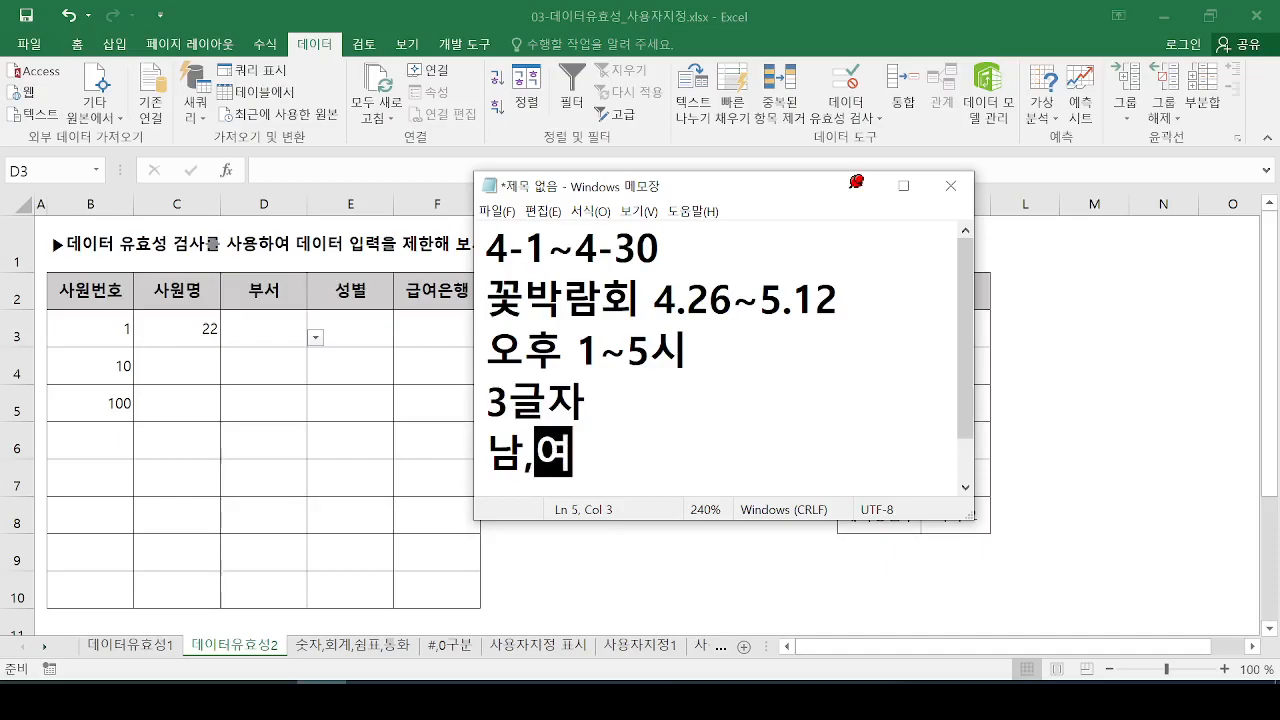
key("ctrl+4")
key("ctrl+2")
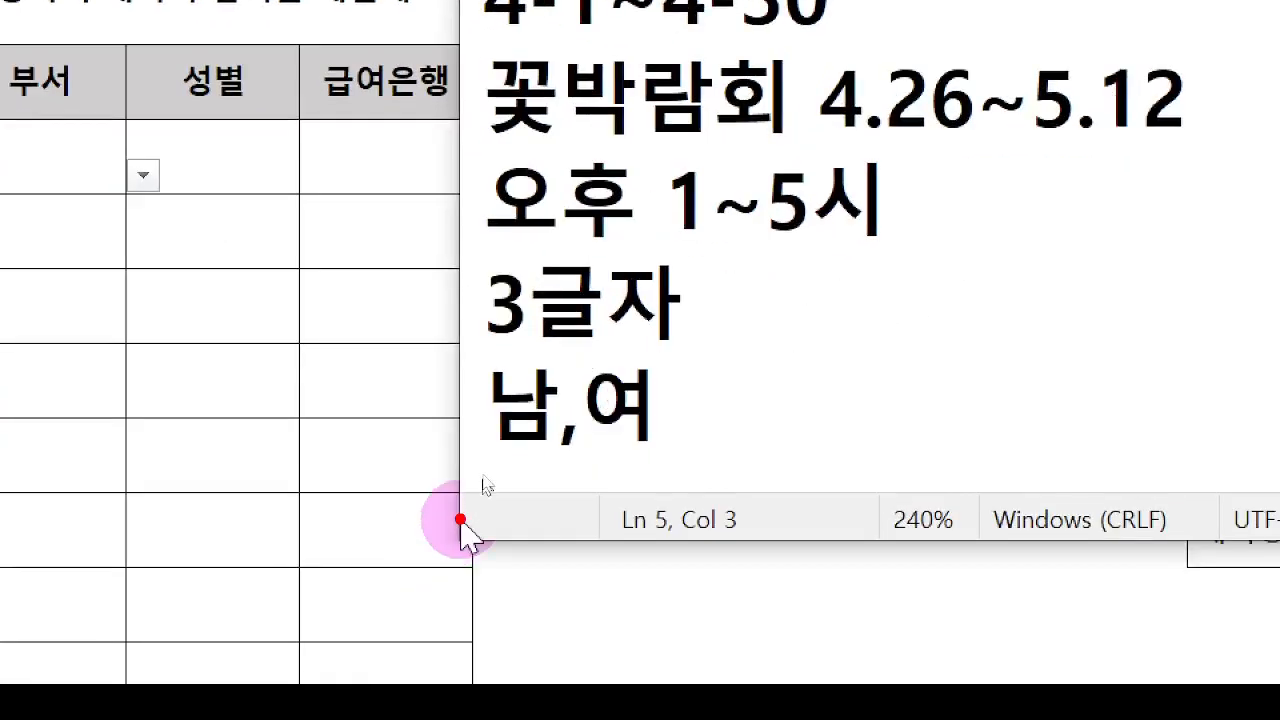
left_click_drag(492, 449, 649, 454)
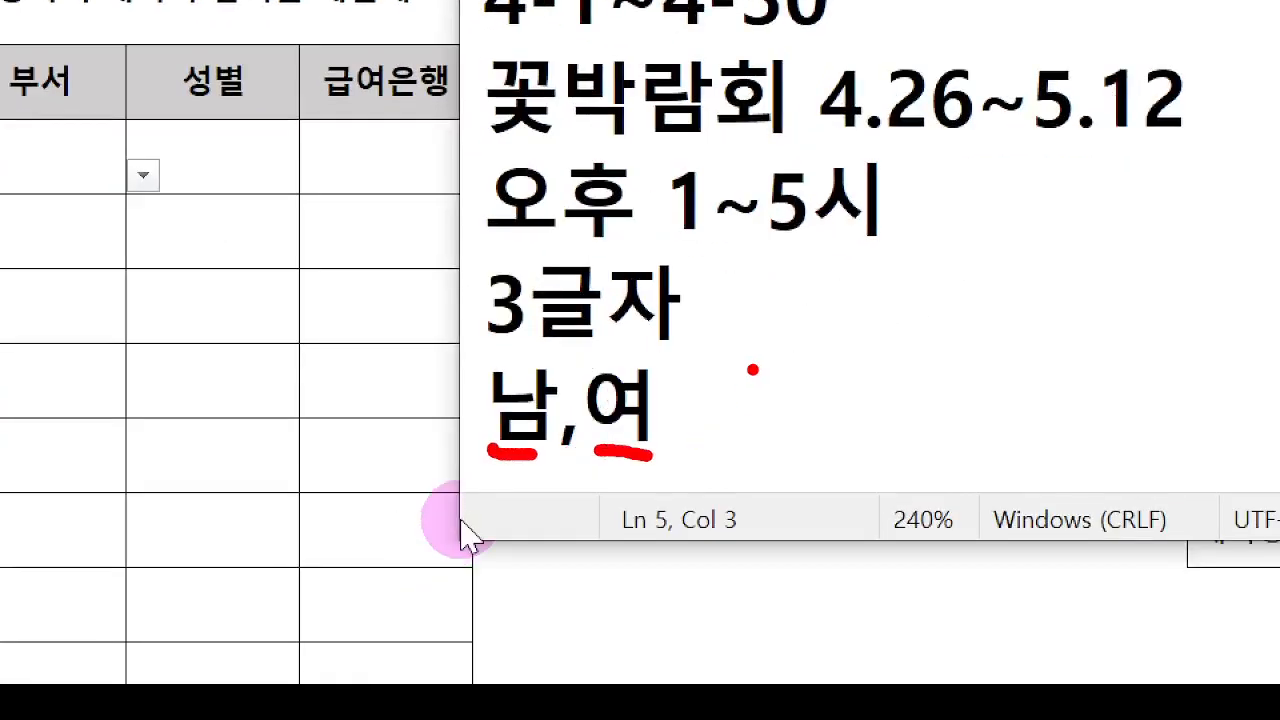
key("Escape")
key("ctrl+4")
left_click_drag(647, 188, 423, 138)
key("ctrl+2")
left_click_drag(828, 314, 945, 558)
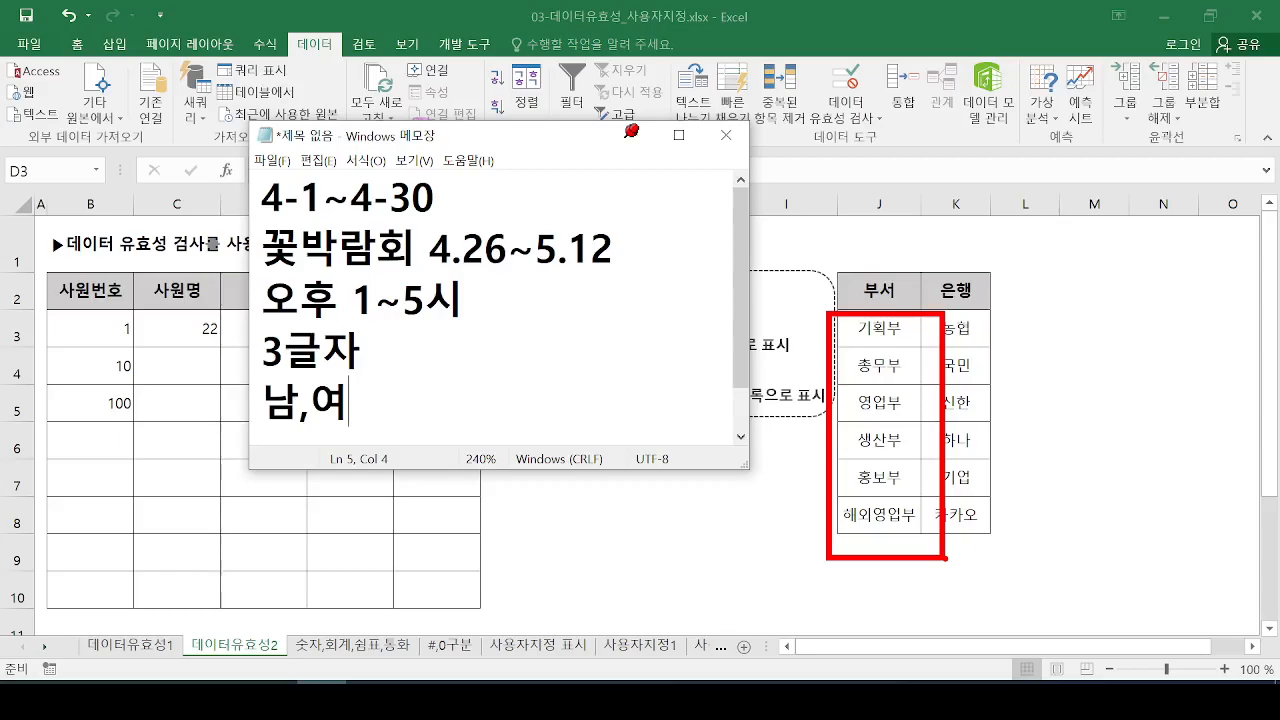
key("e")
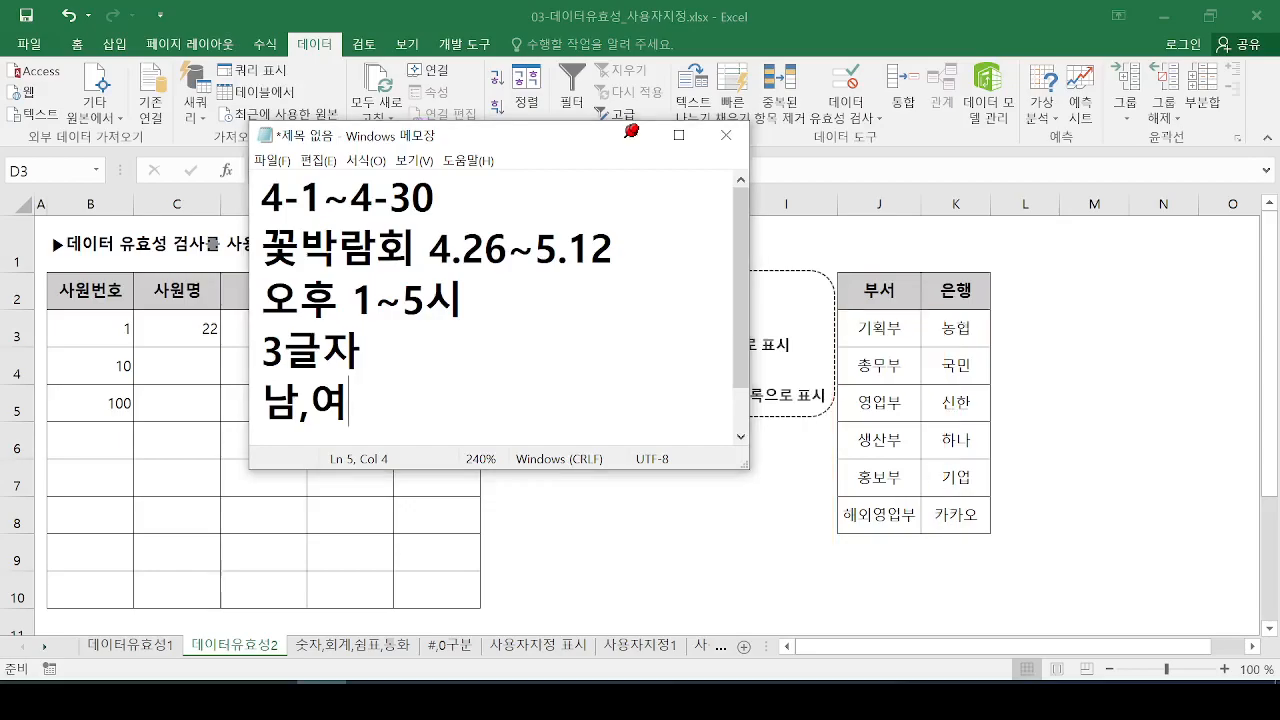
key("Escape")
Return to the Excel sheet and choose 기획부 in D3, 영업부 in D4 and 생산부 in D5 from the 부서 lists.
left_click(362, 332)
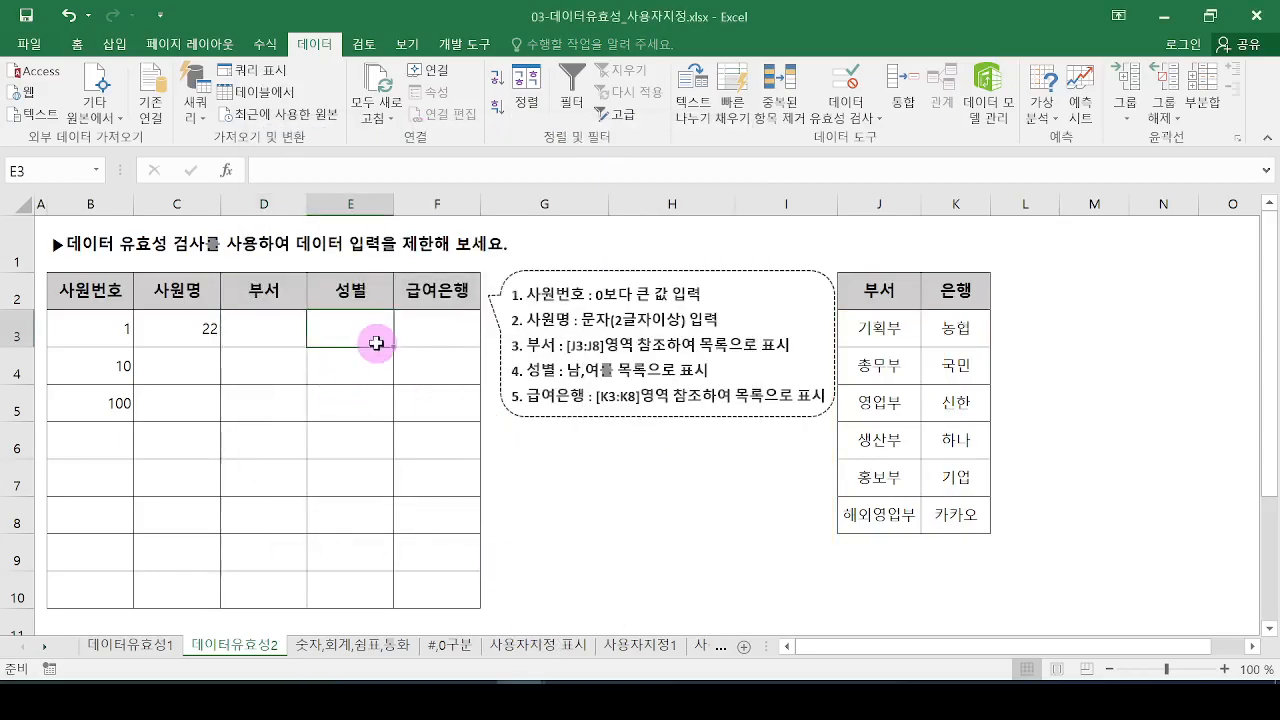
left_click(257, 331)
left_click(316, 339)
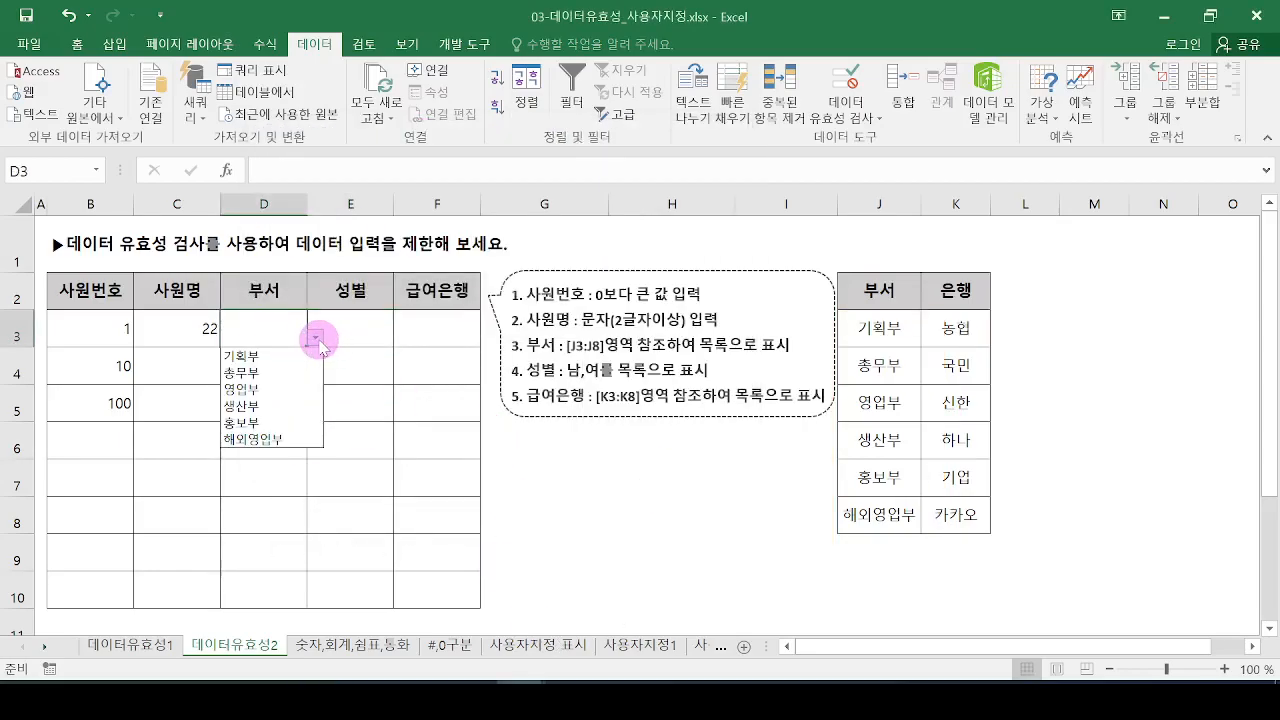
left_click(256, 354)
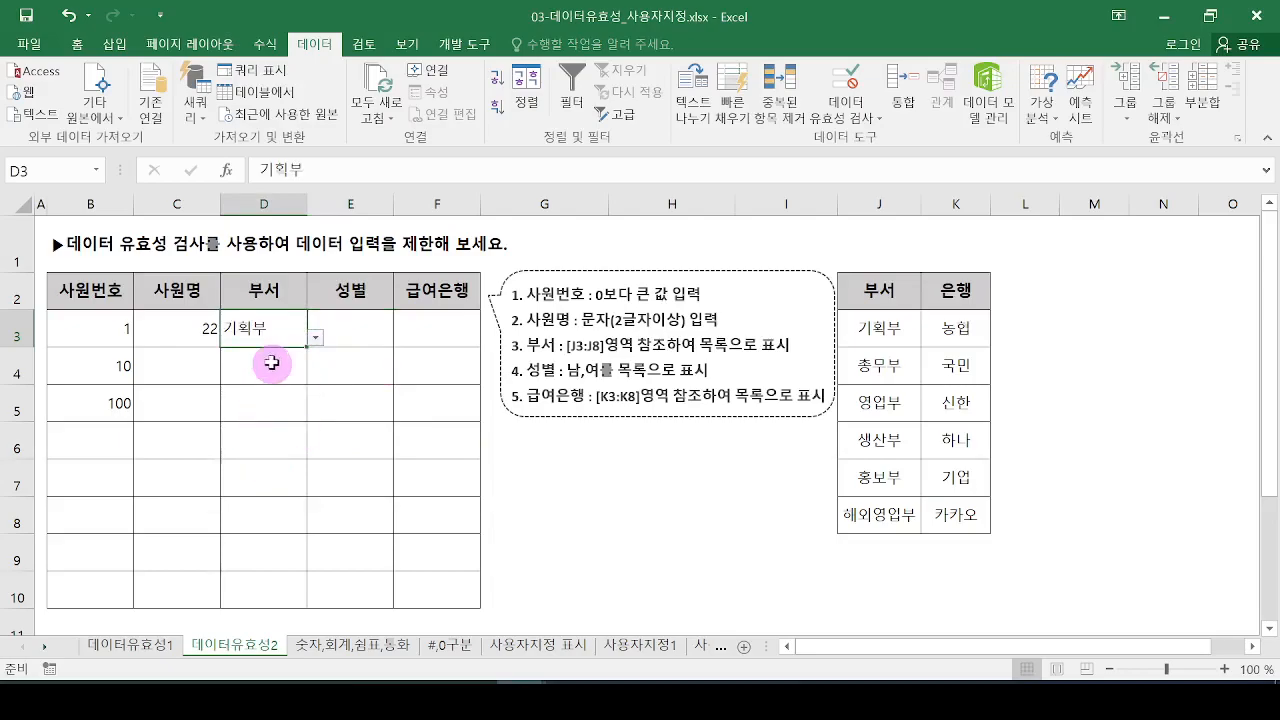
left_click(270, 366)
left_click(316, 375)
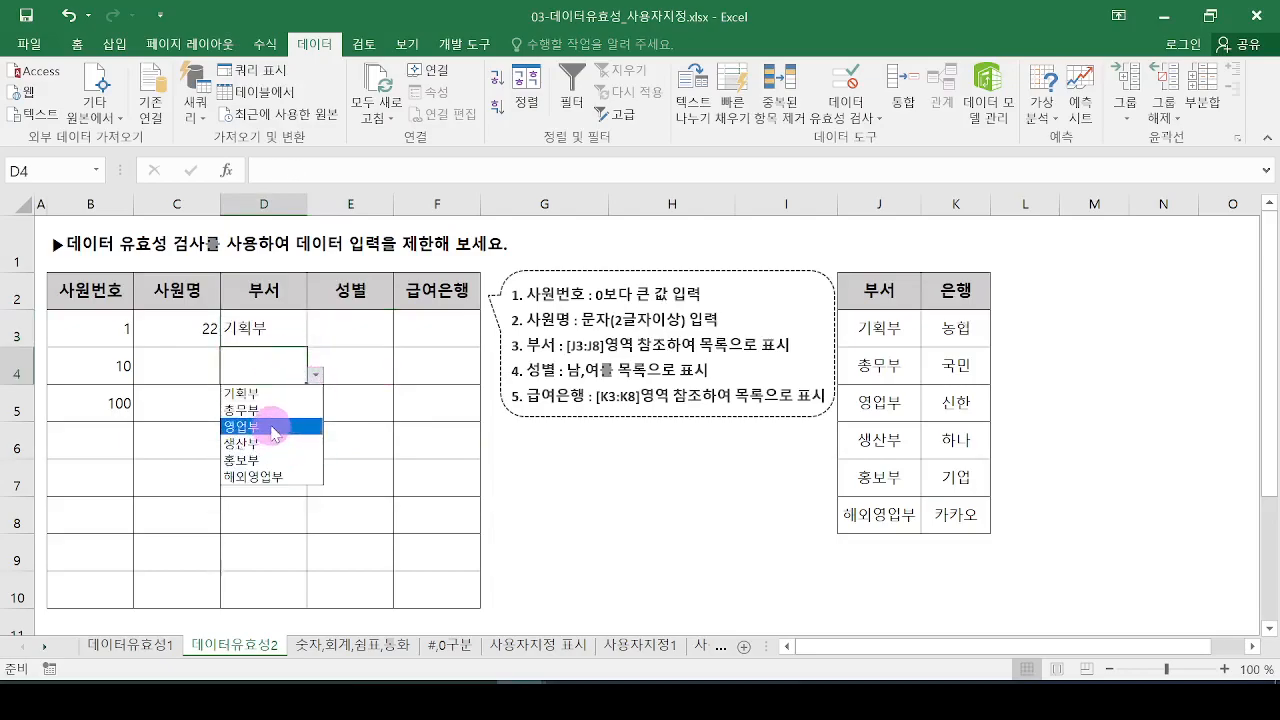
left_click(262, 426)
left_click(257, 404)
left_click(316, 412)
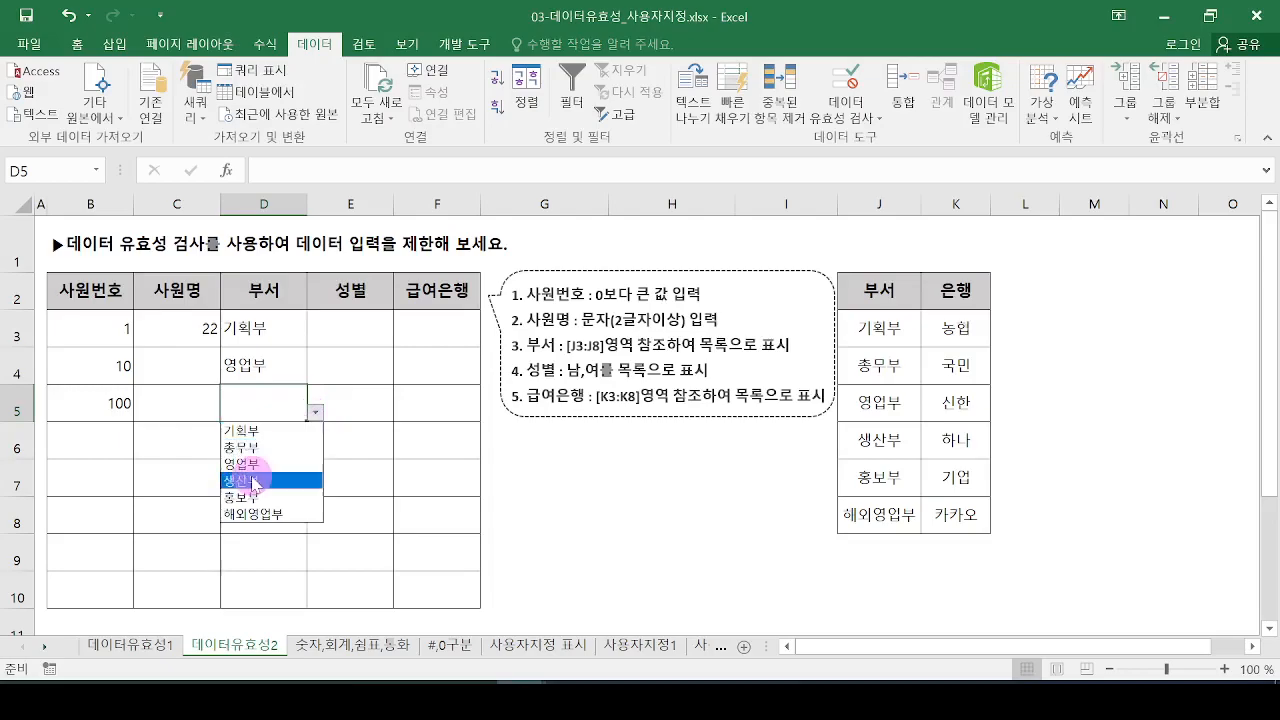
left_click(300, 484)
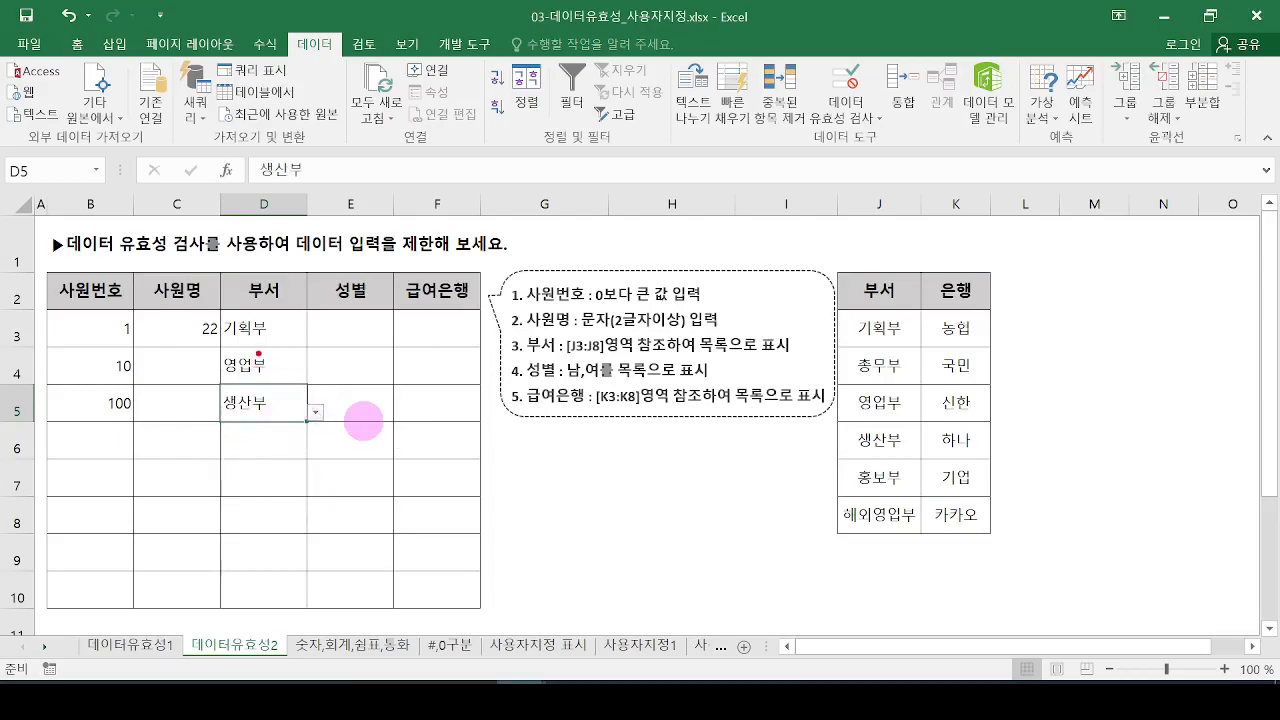
left_click_drag(219, 313, 286, 436)
left_click_drag(300, 326, 328, 318)
mouse_move(306, 350)
left_mouse_down()
mouse_move(320, 374)
mouse_move(309, 386)
left_mouse_up()
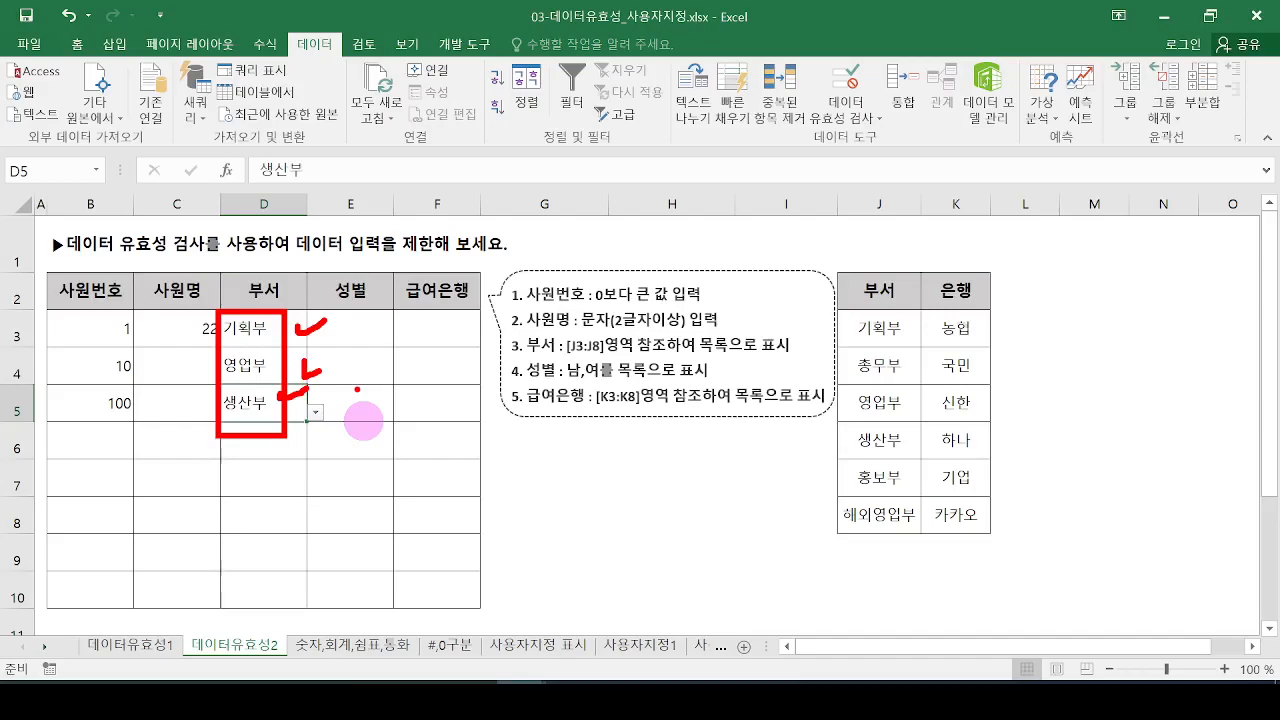
mouse_move(937, 317)
left_mouse_down()
mouse_move(775, 333)
mouse_move(937, 614)
mouse_move(925, 345)
left_mouse_up()
key("Escape")
Start a data validation rule for the 성별 cells E3:E10 and restrict the allowed values to a list (목록).
left_click(318, 338)
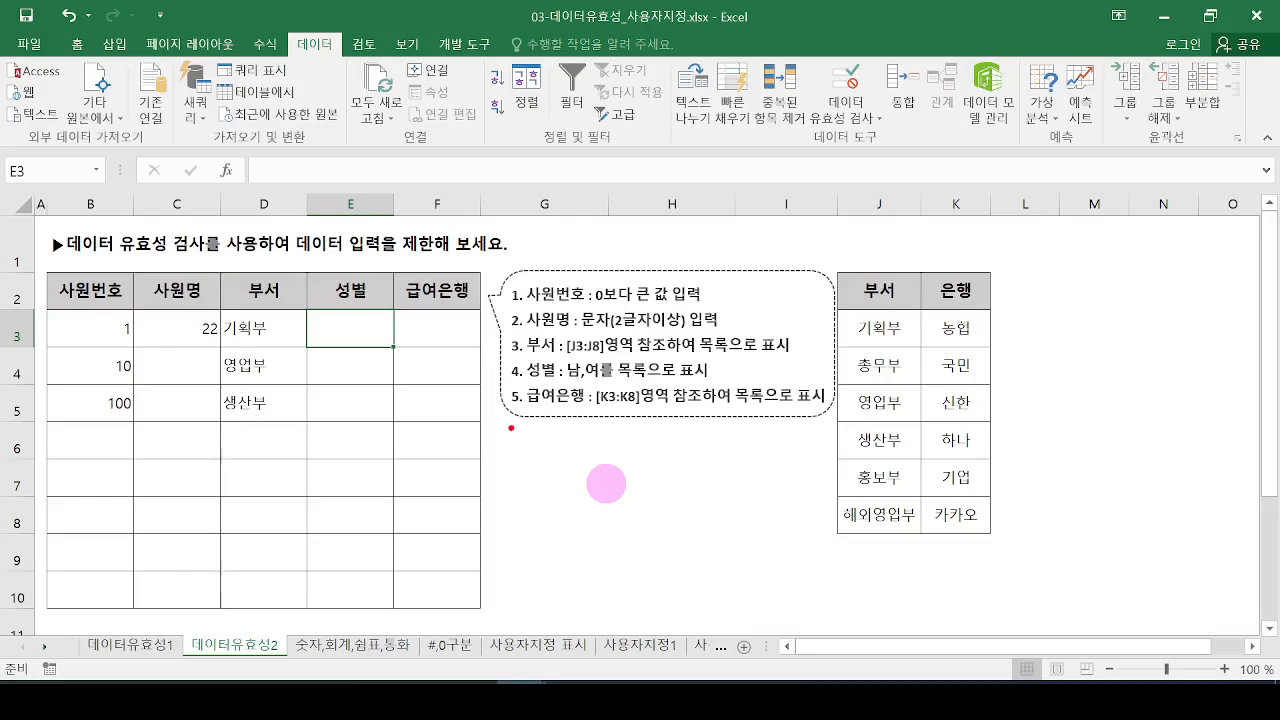
left_click_drag(313, 316, 393, 610)
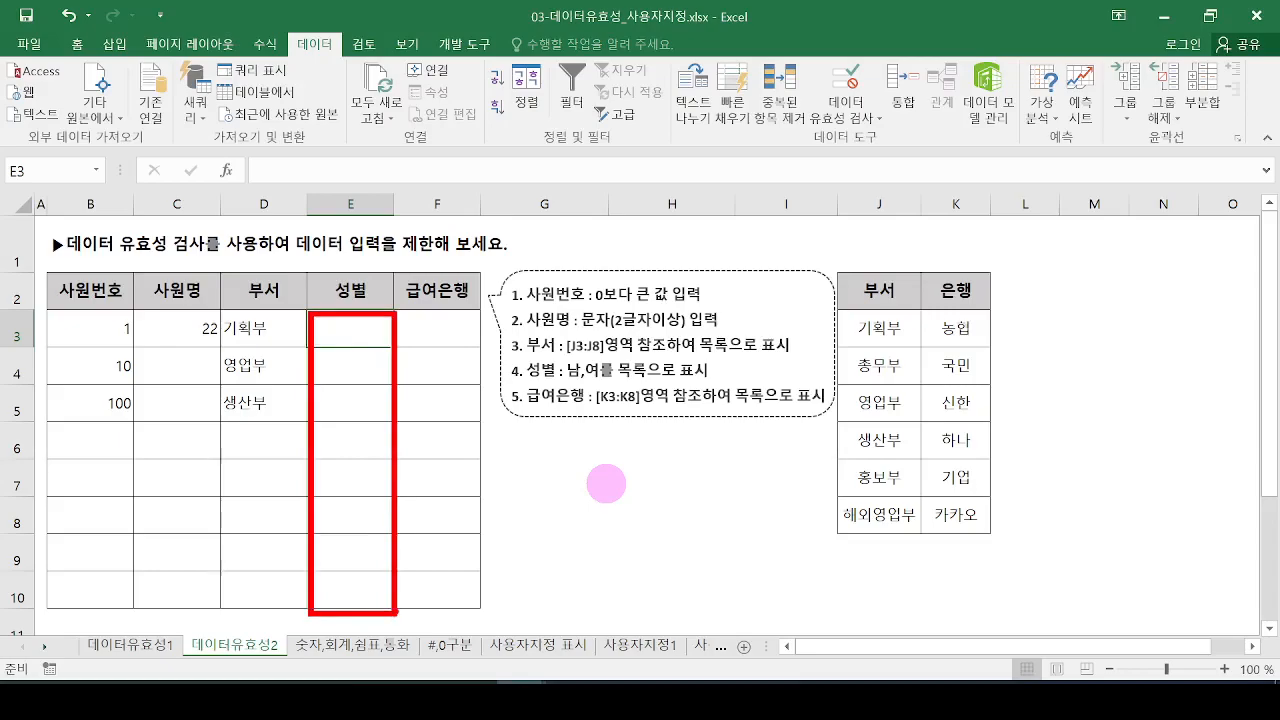
left_click_drag(350, 328, 363, 586)
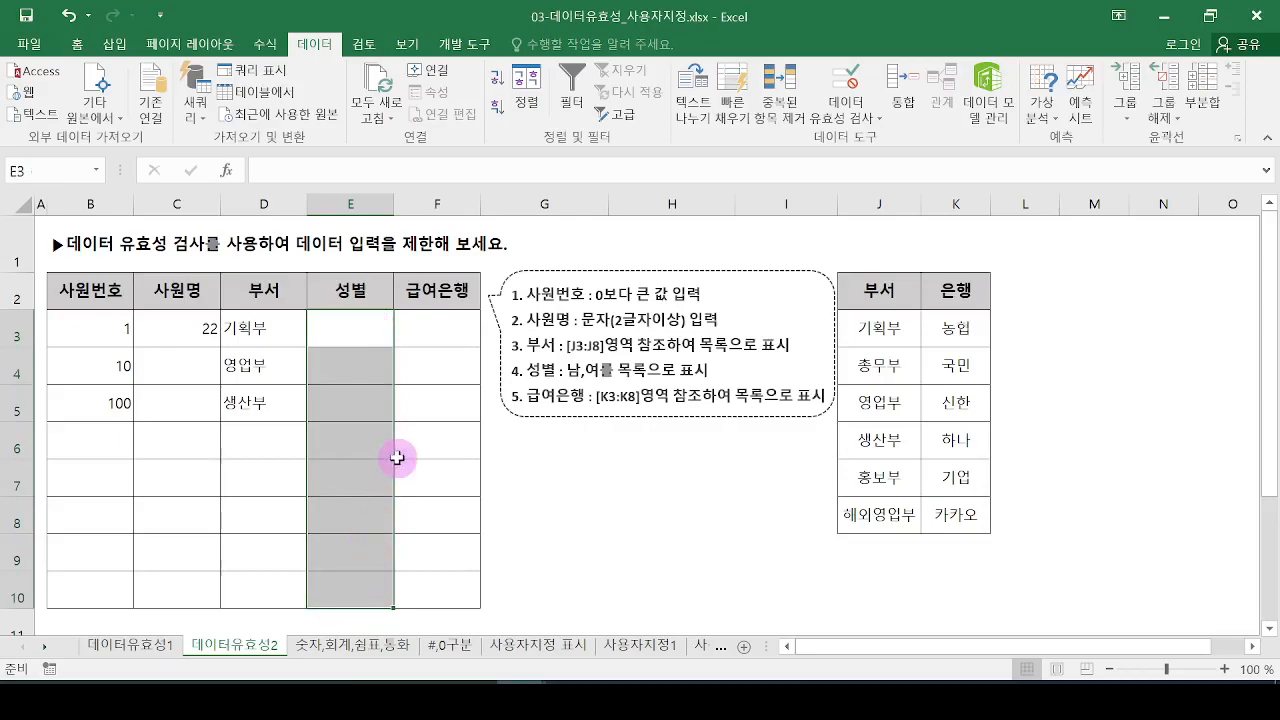
mouse_move(324, 322)
left_mouse_down()
mouse_move(388, 532)
mouse_move(391, 605)
left_mouse_up()
mouse_move(393, 437)
left_mouse_down()
mouse_move(552, 240)
mouse_move(838, 106)
mouse_move(856, 46)
mouse_move(862, 108)
left_mouse_up()
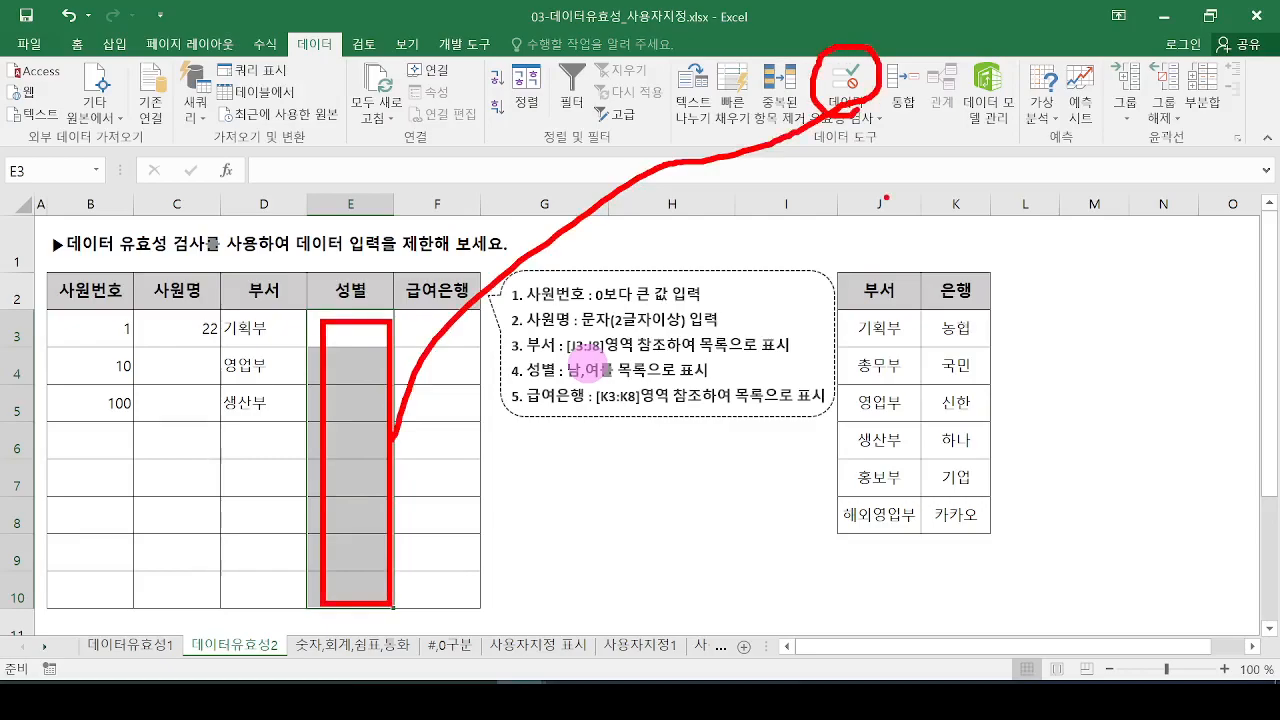
left_click(846, 85)
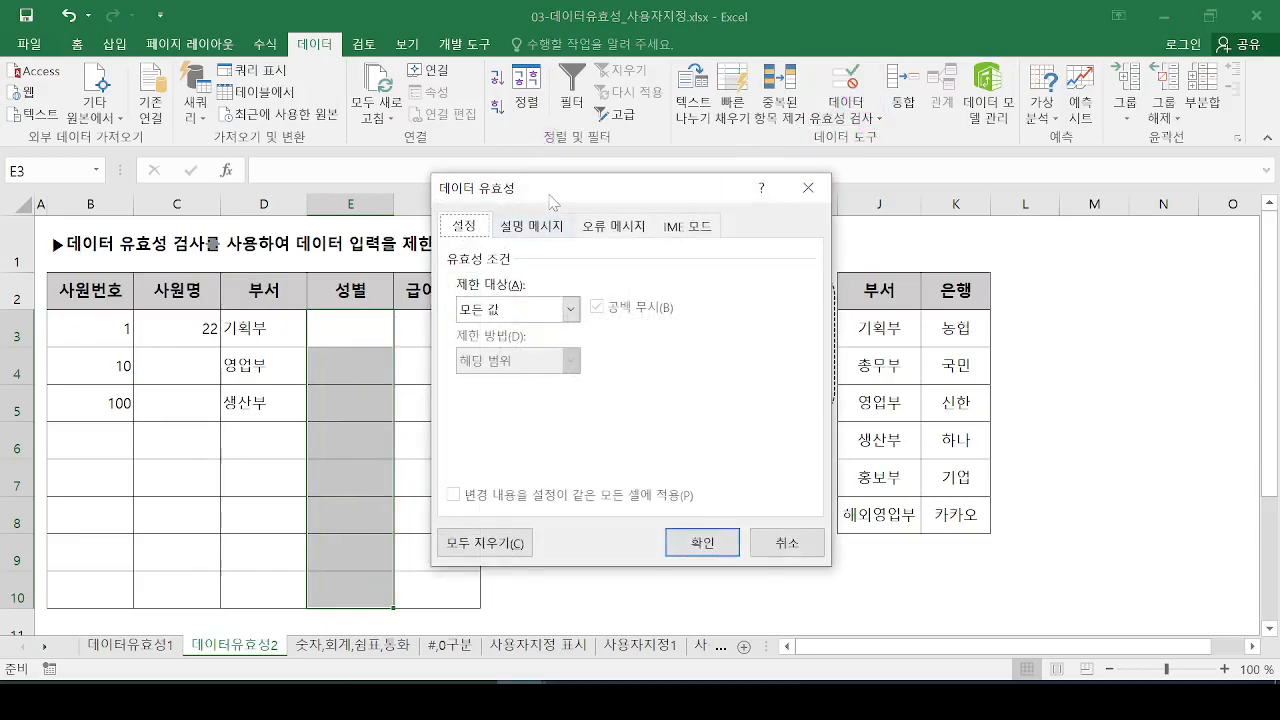
left_click_drag(549, 197, 640, 181)
mouse_move(578, 326)
left_mouse_down()
mouse_move(601, 299)
mouse_move(595, 318)
left_mouse_up()
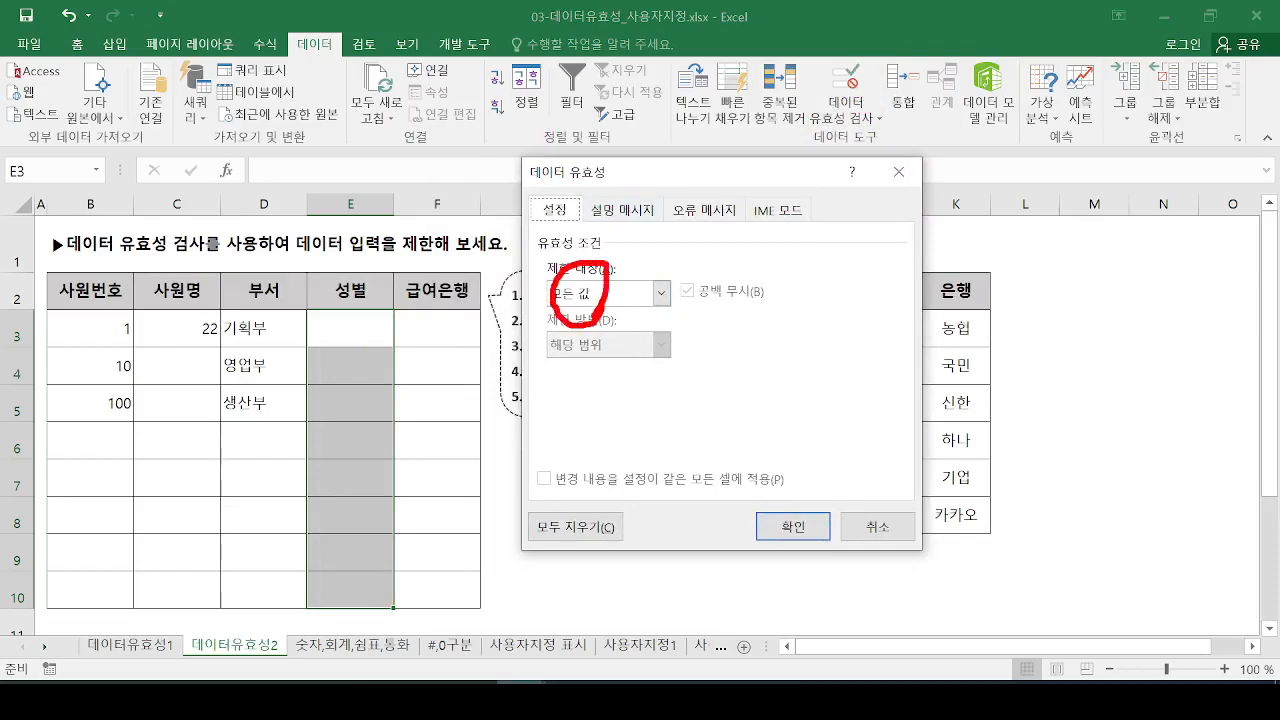
left_click(662, 294)
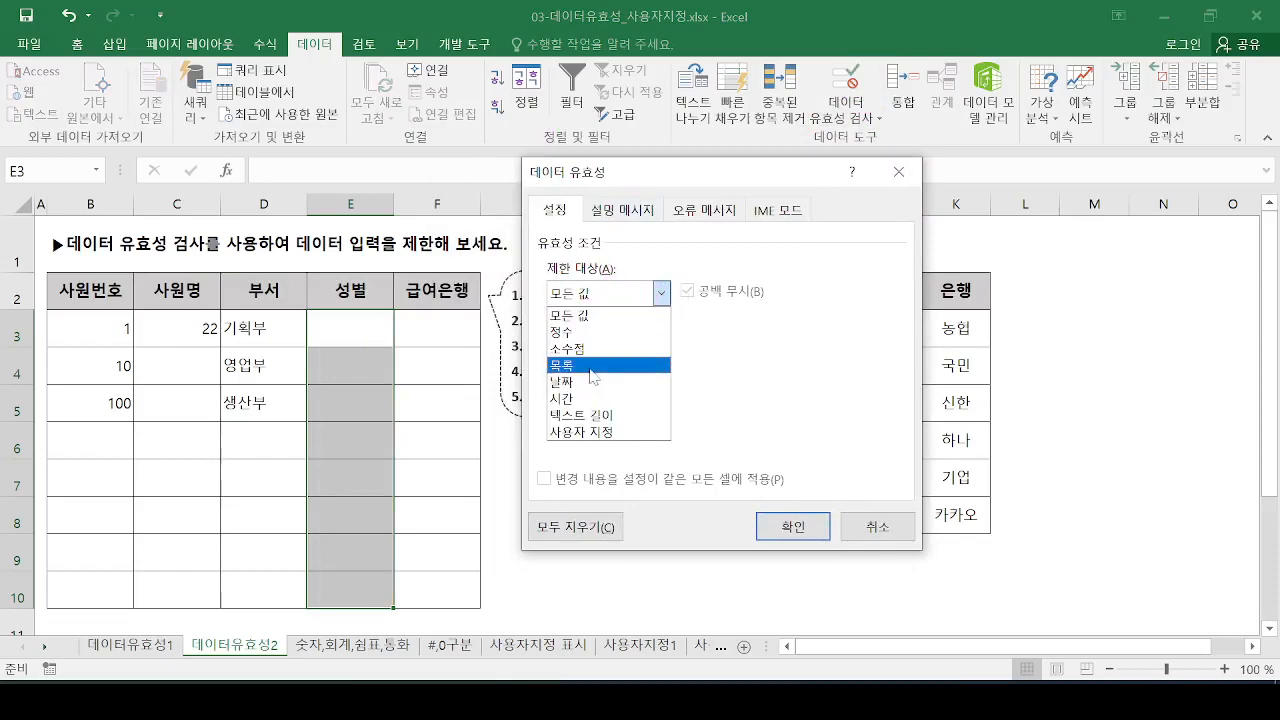
left_click(585, 365)
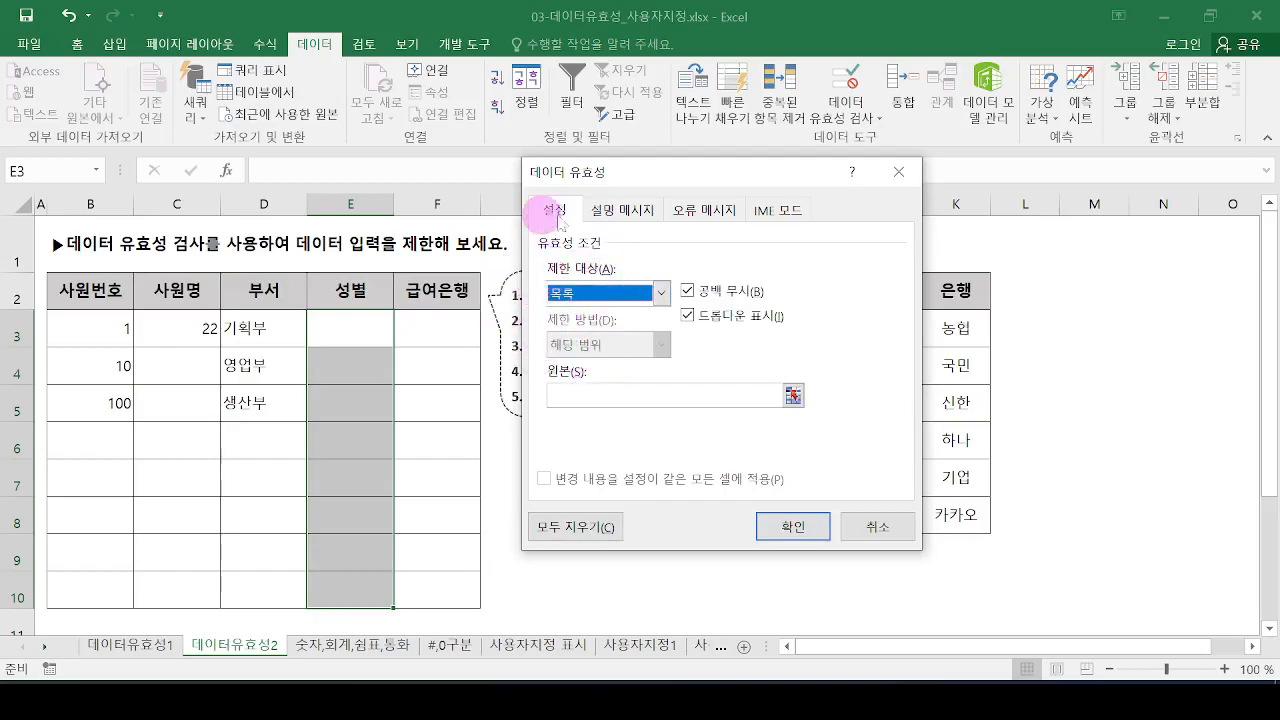
Enter 남,여 as the list source (원본) and apply the validation rule to the 성별 cells.
left_click(562, 395)
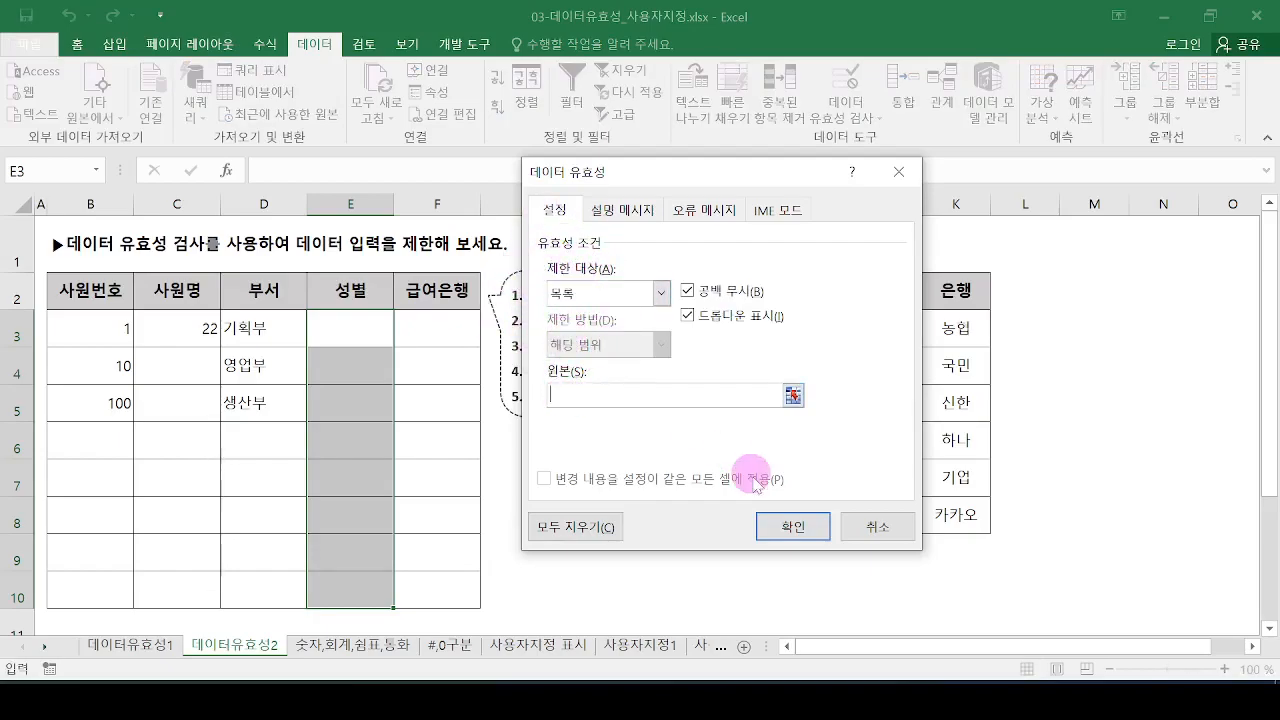
type("ㄴㅁ")
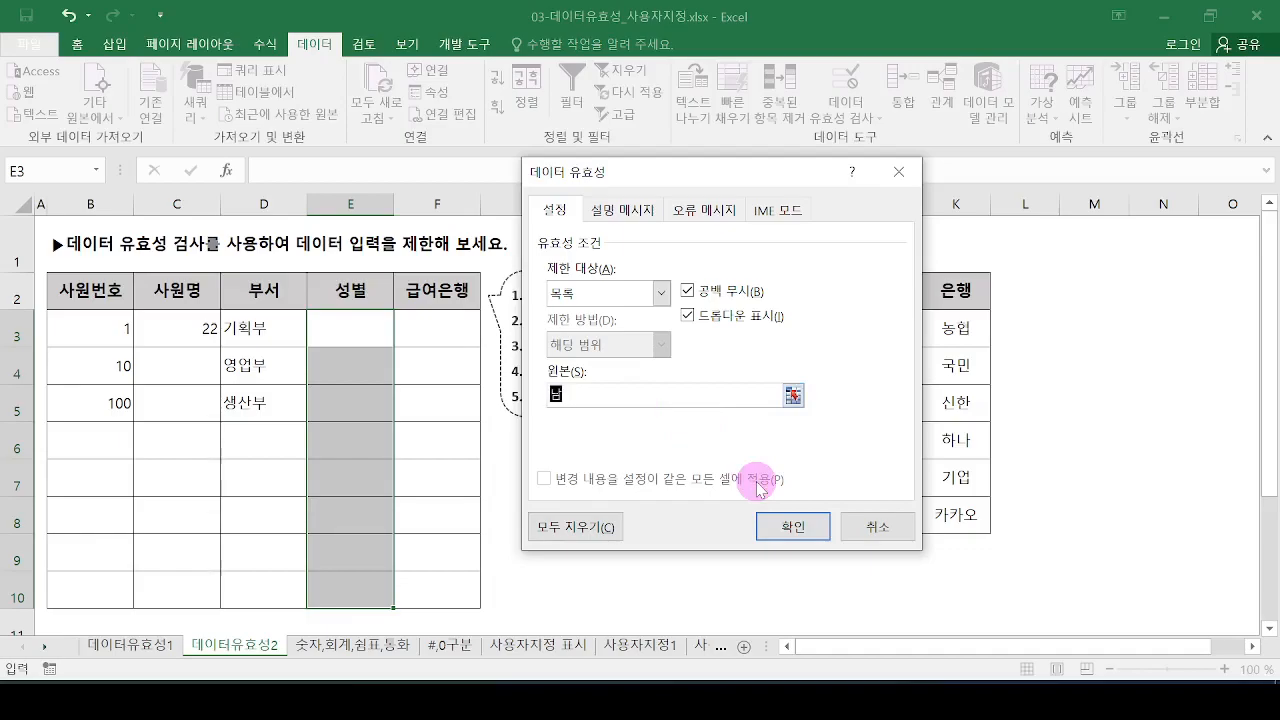
type(",ㅇ")
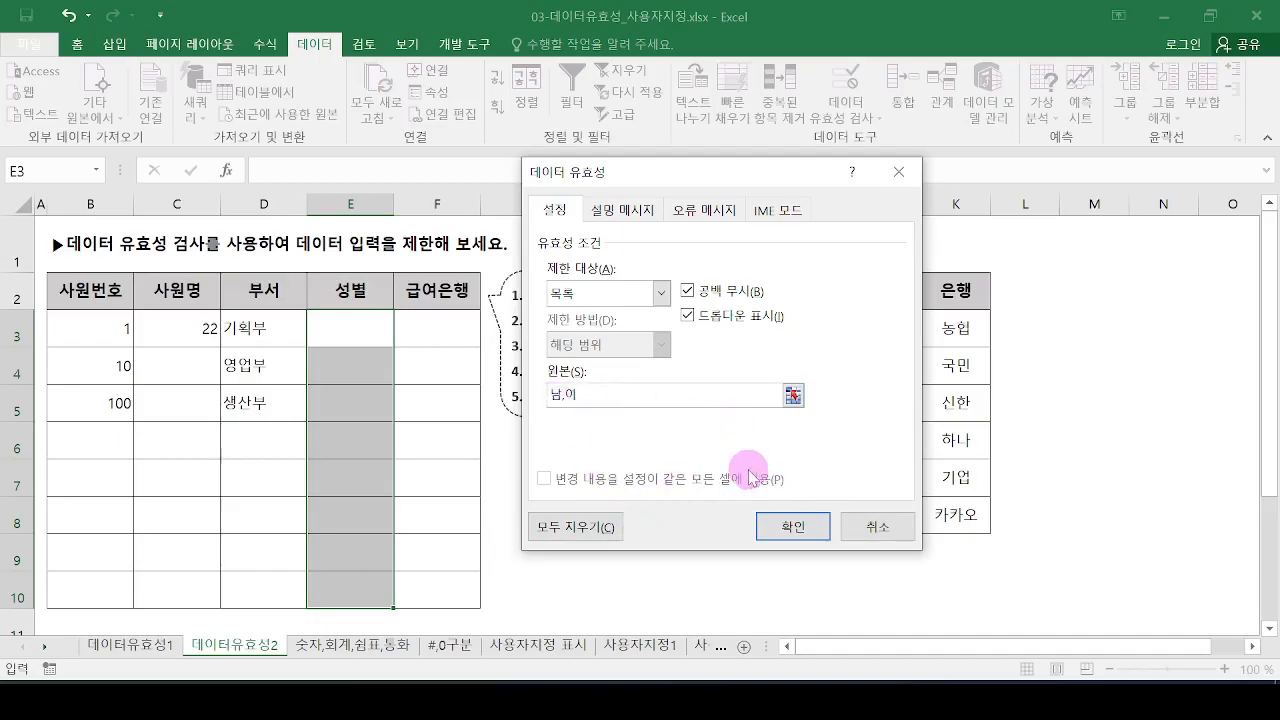
left_click(770, 530)
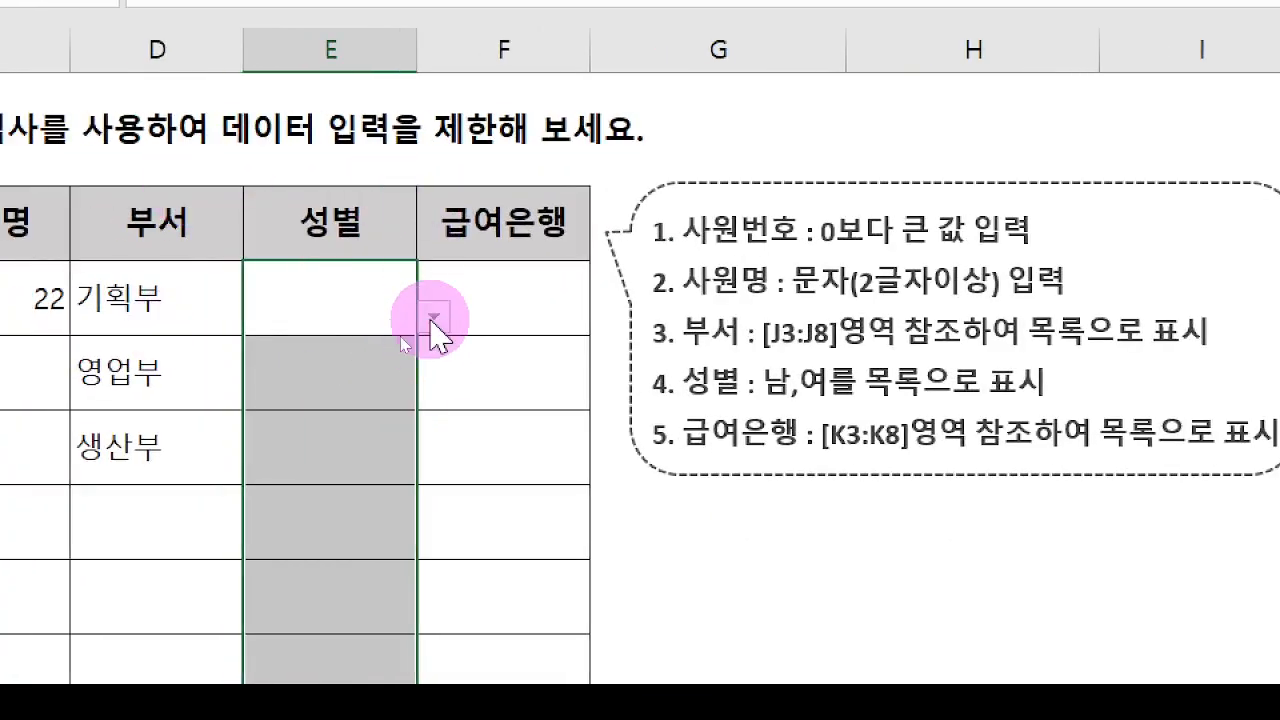
Choose 남 in cell E3 and 여 in cell E4 from the 성별 lists.
left_click(402, 337)
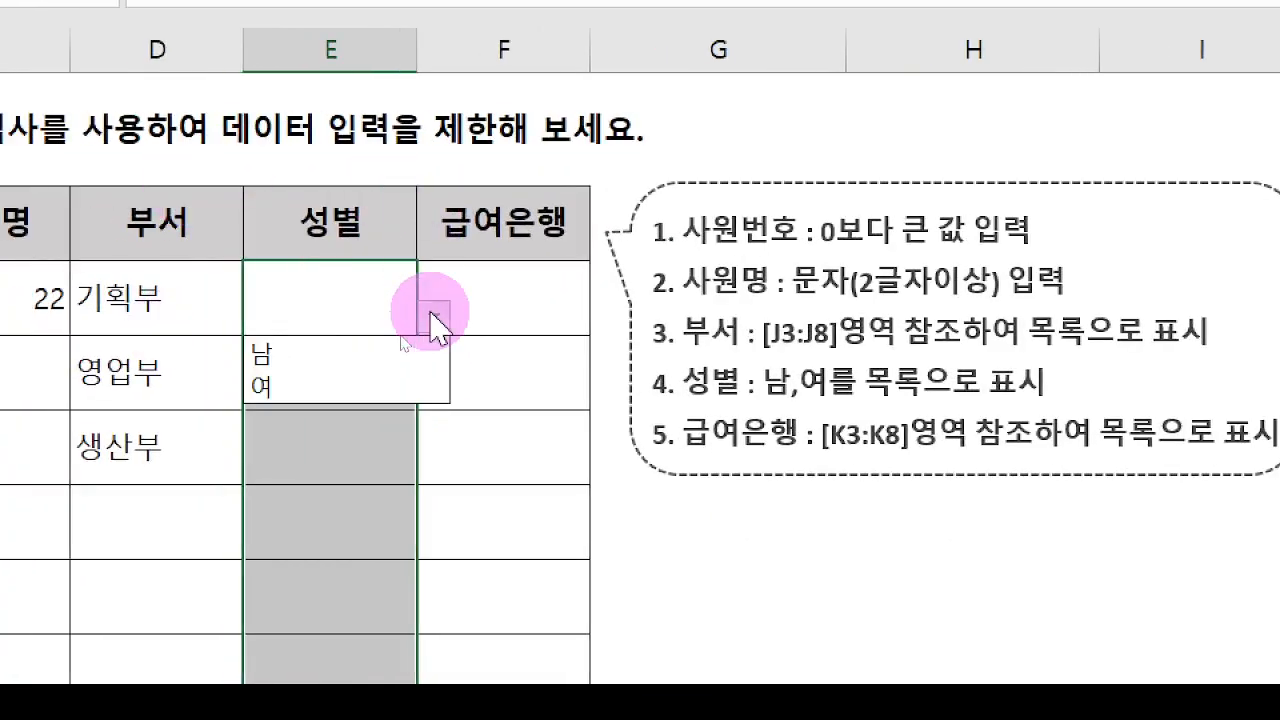
left_click(335, 356)
left_click(337, 385)
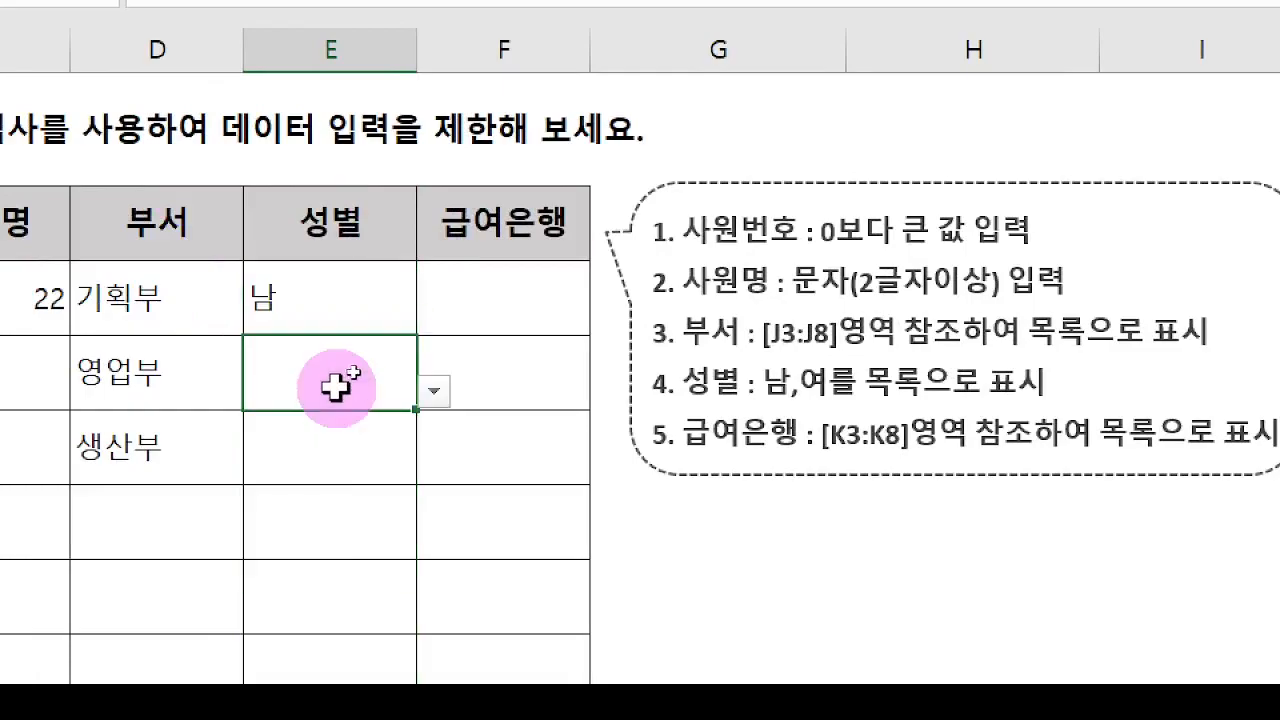
left_click(434, 391)
left_click(378, 467)
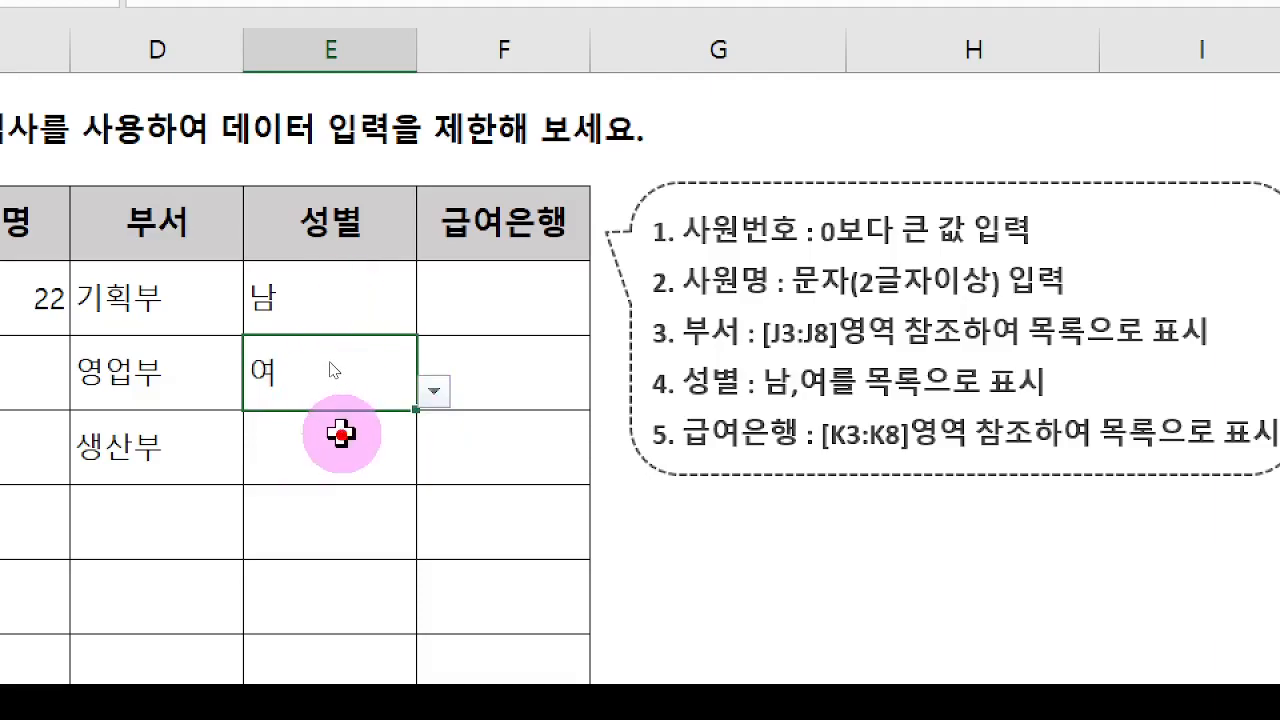
mouse_move(292, 288)
left_mouse_down()
mouse_move(302, 316)
mouse_move(330, 318)
left_mouse_up()
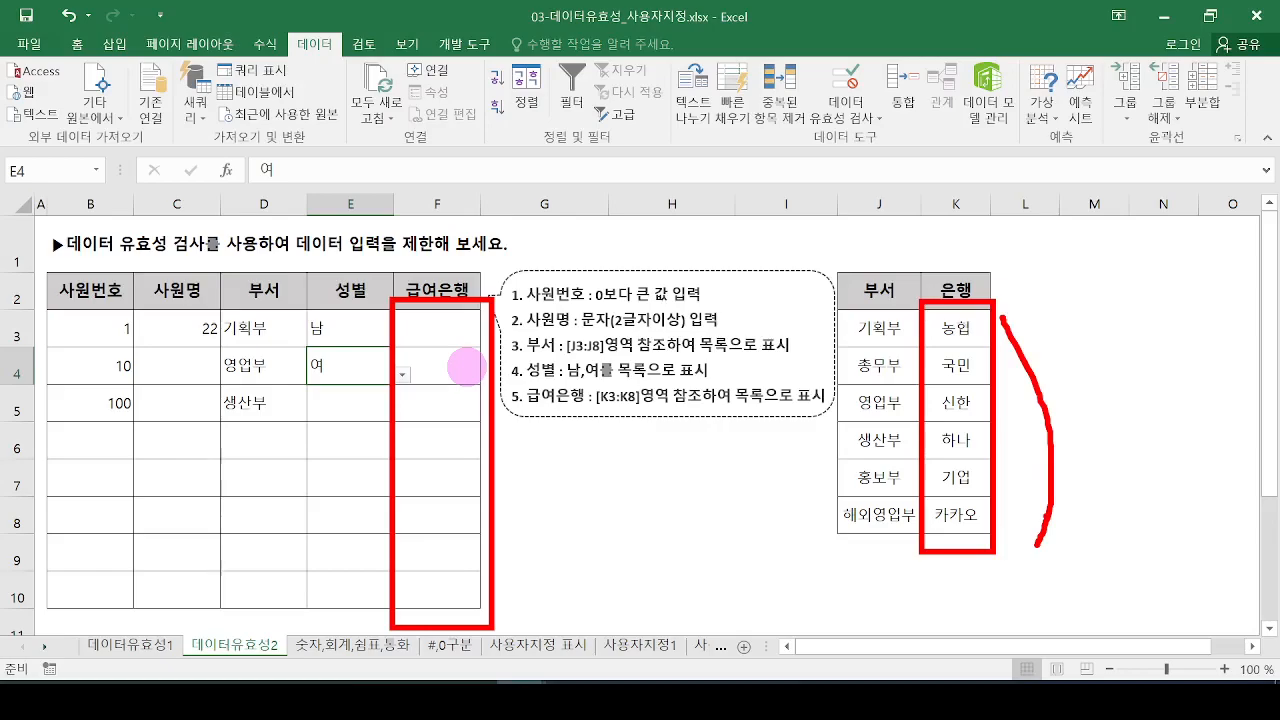
left_click_drag(1018, 324, 1000, 516)
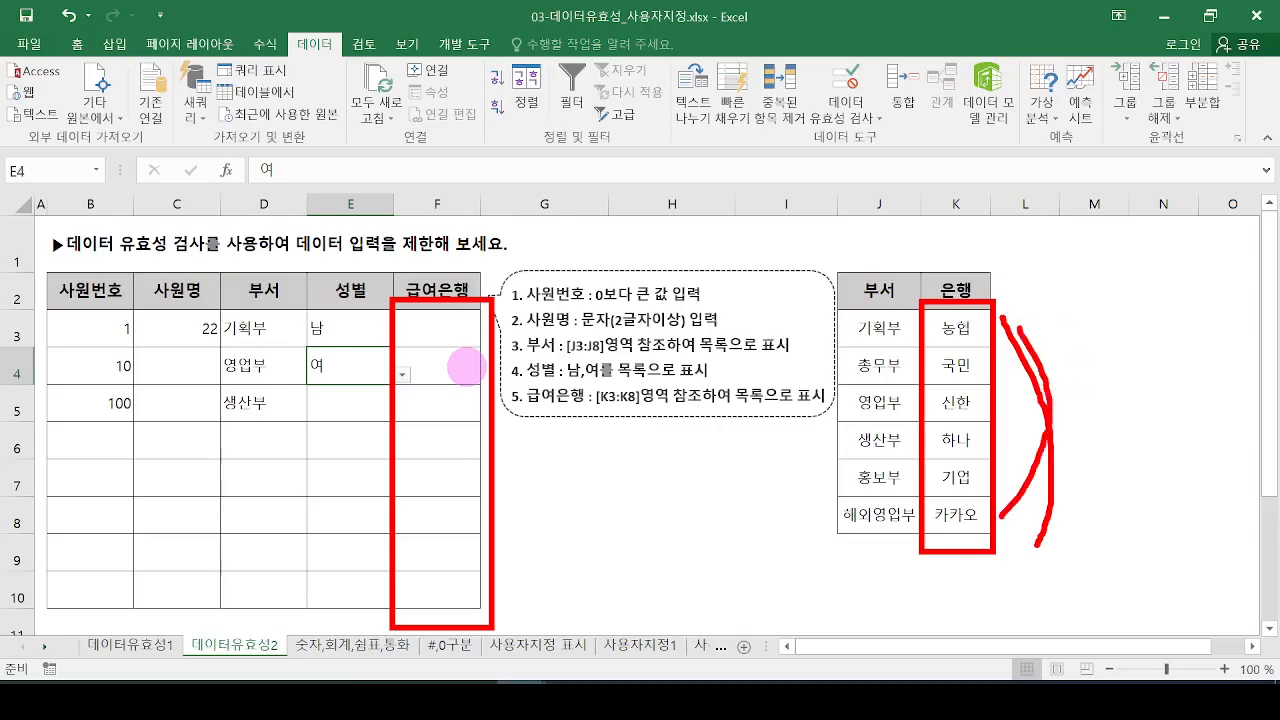
mouse_move(946, 434)
left_mouse_down()
mouse_move(790, 470)
mouse_move(453, 373)
left_mouse_up()
mouse_move(456, 321)
left_mouse_down()
mouse_move(432, 458)
mouse_move(434, 556)
left_mouse_up()
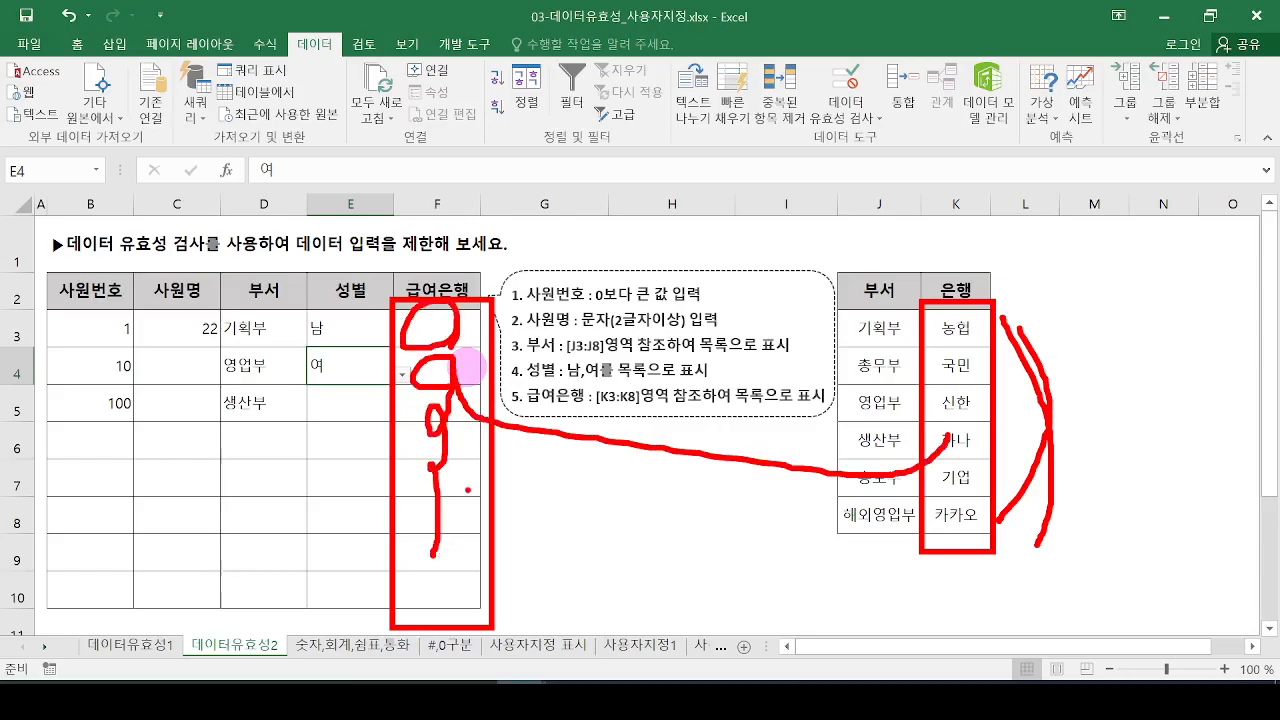
Start a data validation rule for the 급여은행 cells F3:F10 and restrict the allowed values to a list (목록).
left_click_drag(434, 322, 436, 595)
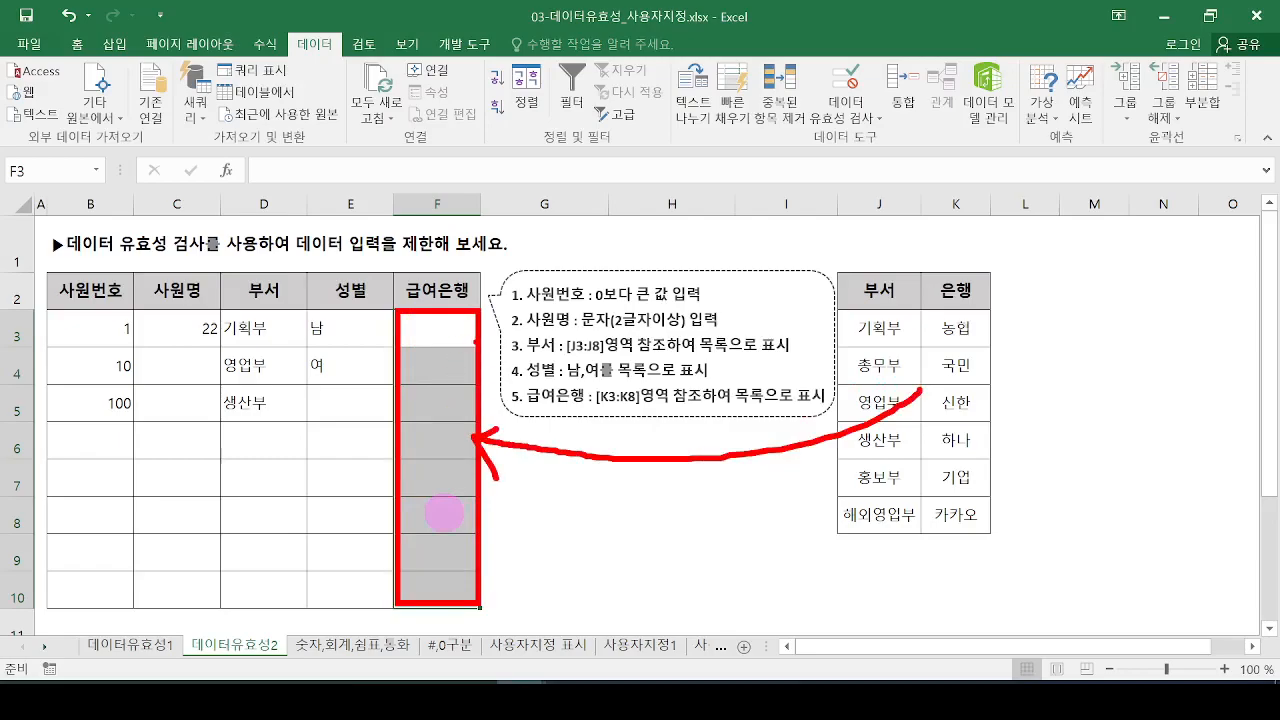
left_click(843, 84)
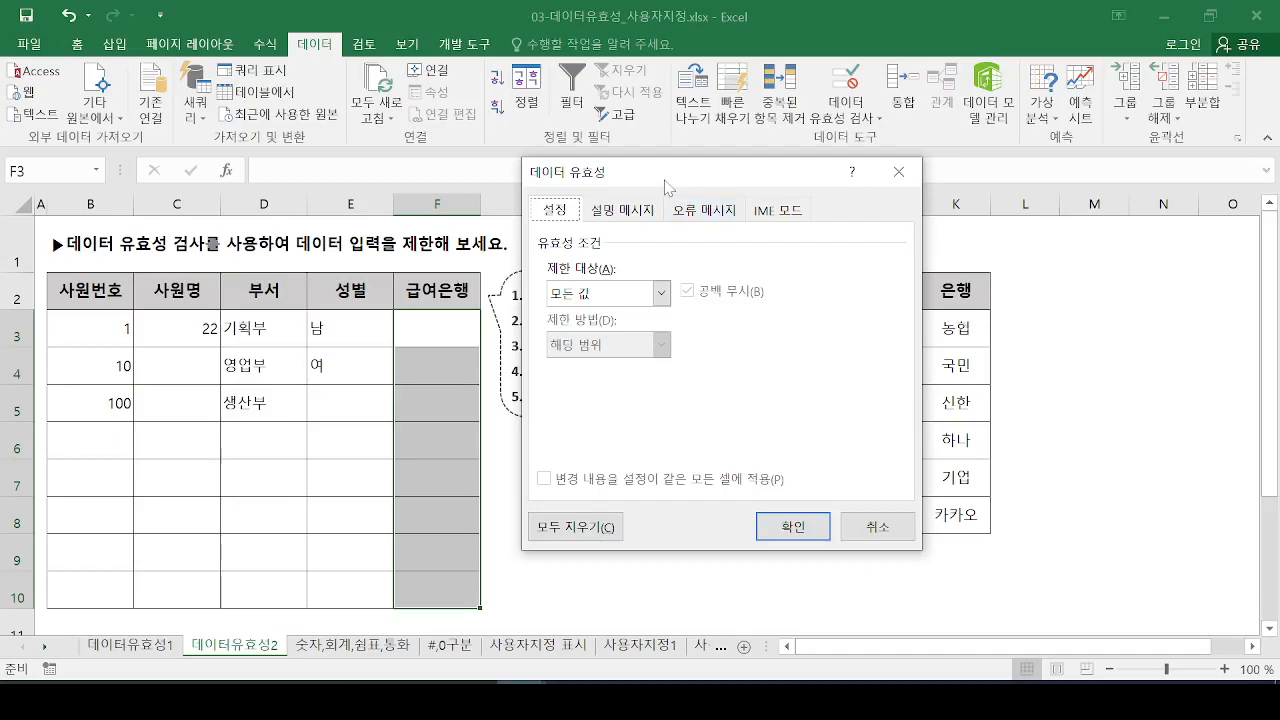
left_click_drag(671, 165, 644, 185)
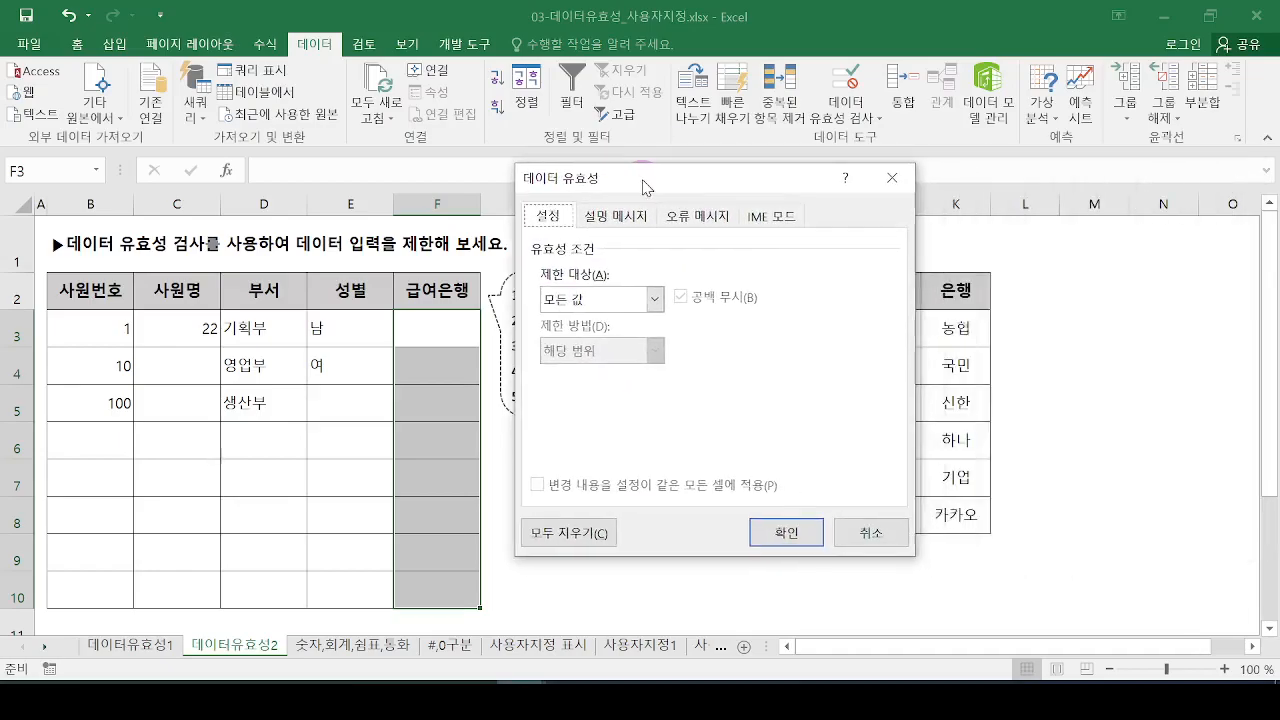
left_click(655, 300)
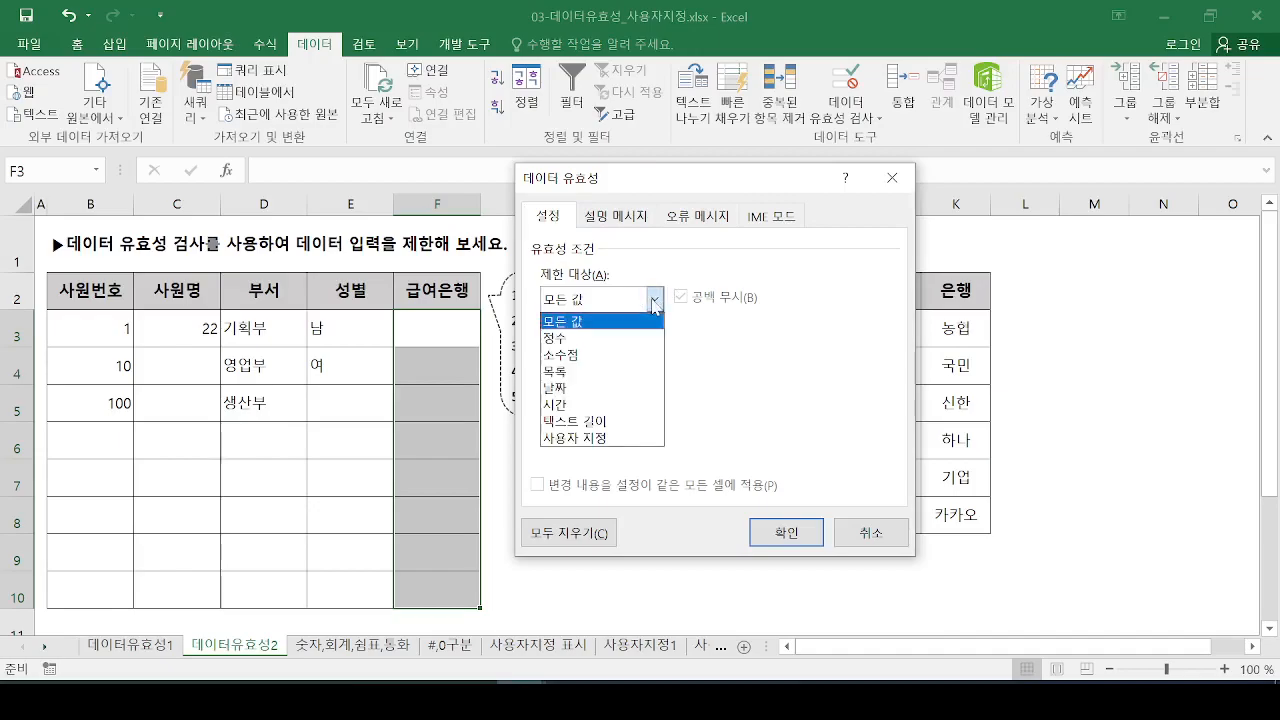
left_click(558, 371)
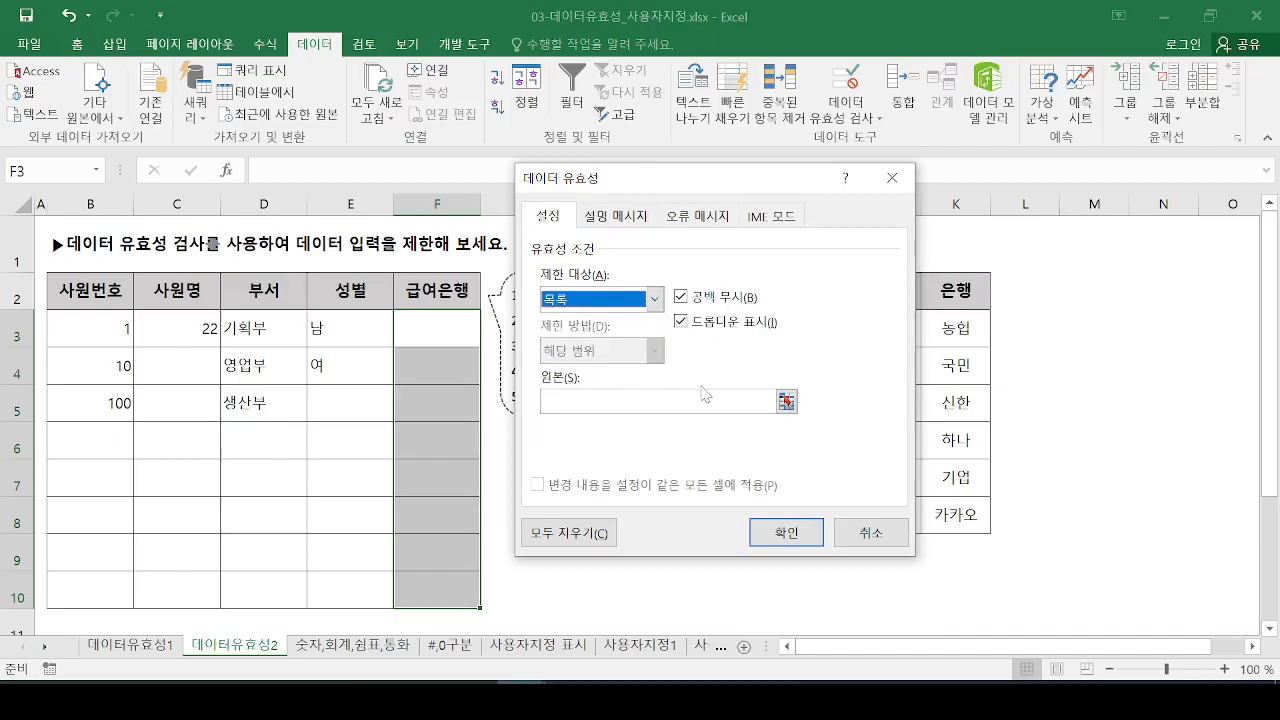
Set the list source (원본) to the 은행 cells =$K$3:$K$8 and apply the validation rule to the 급여은행 cells.
left_click(590, 400)
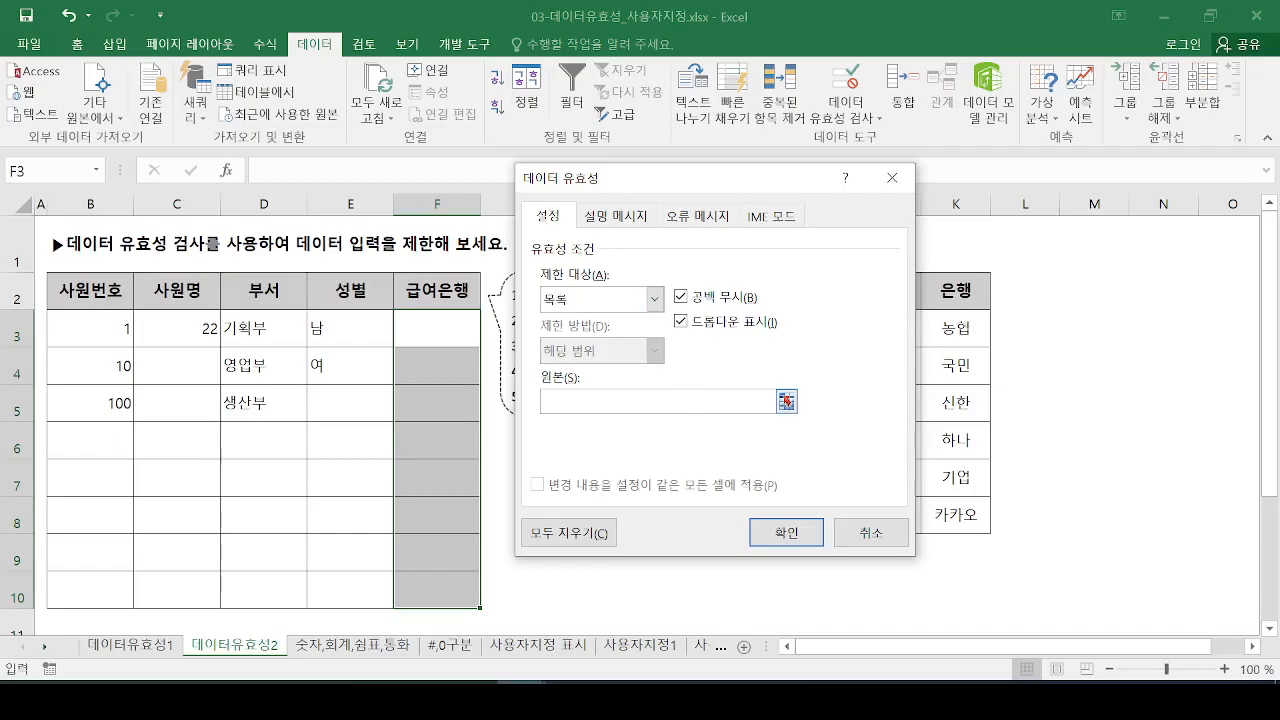
left_click_drag(662, 190, 507, 132)
mouse_move(382, 322)
left_mouse_down()
mouse_move(386, 377)
mouse_move(432, 316)
left_mouse_up()
mouse_move(919, 313)
left_mouse_down()
mouse_move(966, 442)
mouse_move(982, 547)
left_mouse_up()
mouse_move(992, 308)
left_mouse_down()
mouse_move(1005, 354)
mouse_move(992, 565)
left_mouse_up()
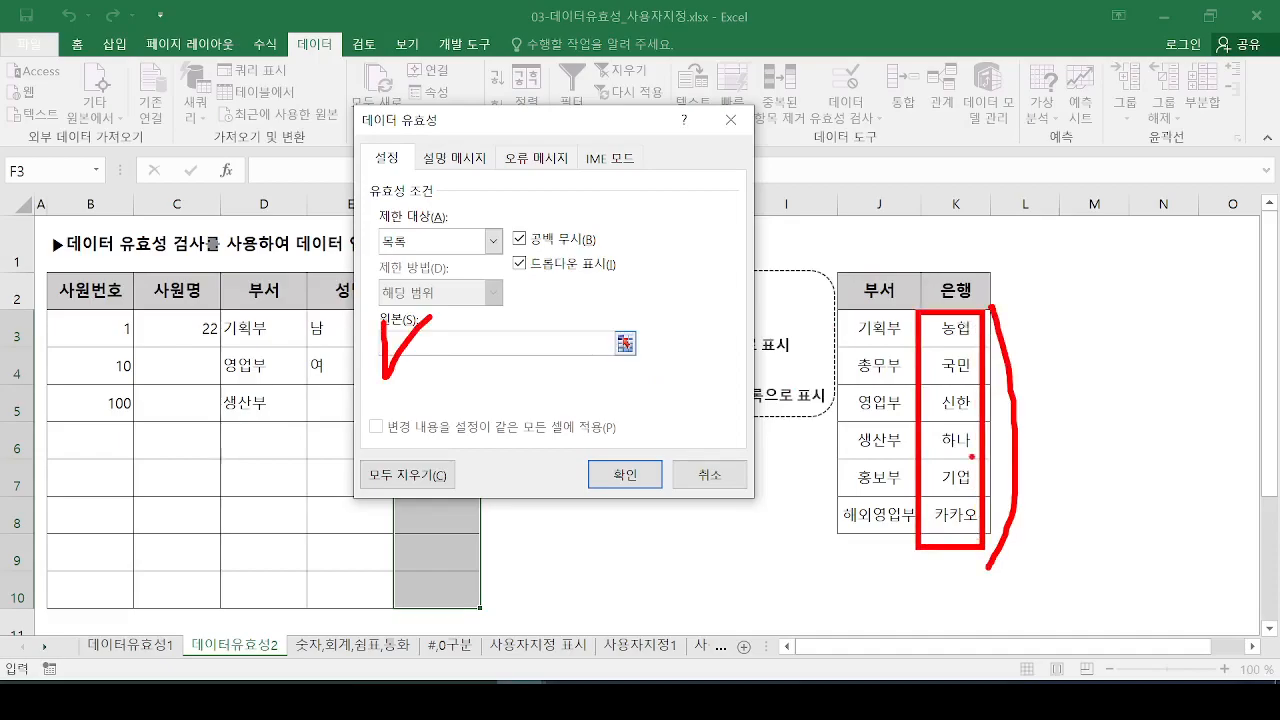
key("Escape")
left_click_drag(957, 327, 960, 514)
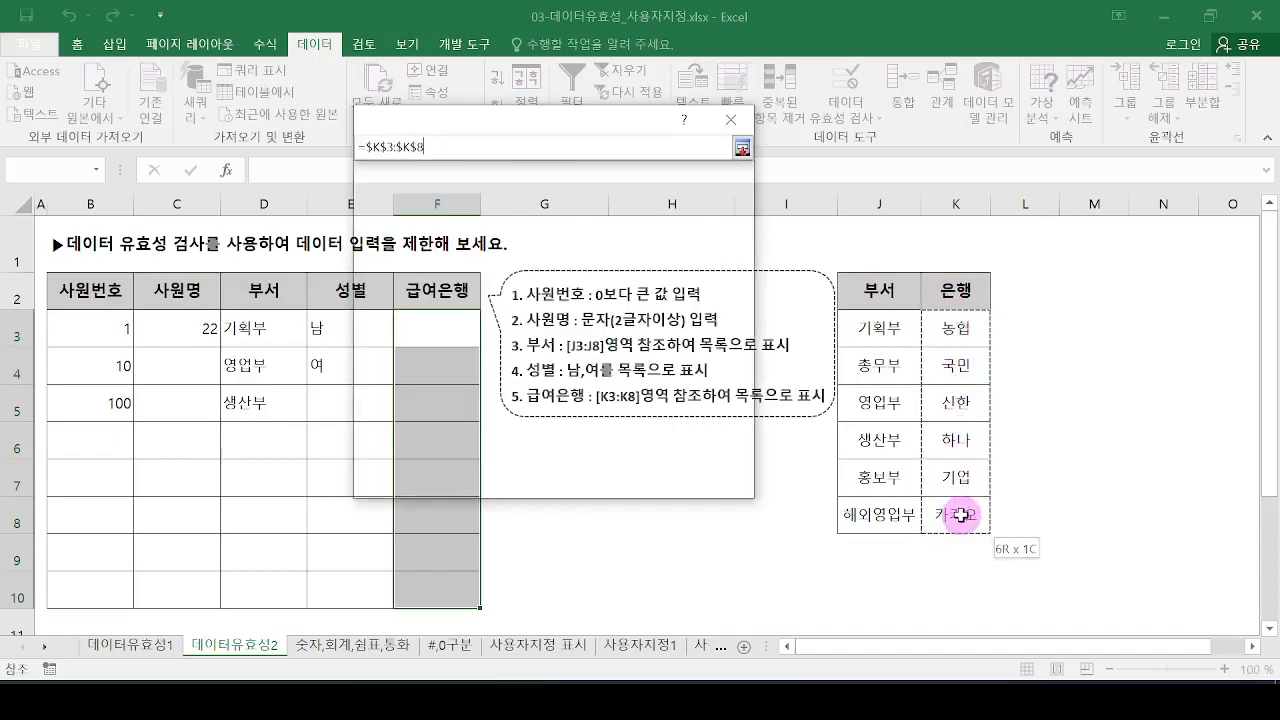
left_click_drag(929, 323, 988, 540)
mouse_move(930, 425)
left_mouse_down()
mouse_move(885, 437)
mouse_move(400, 365)
mouse_move(500, 335)
mouse_move(445, 380)
left_mouse_up()
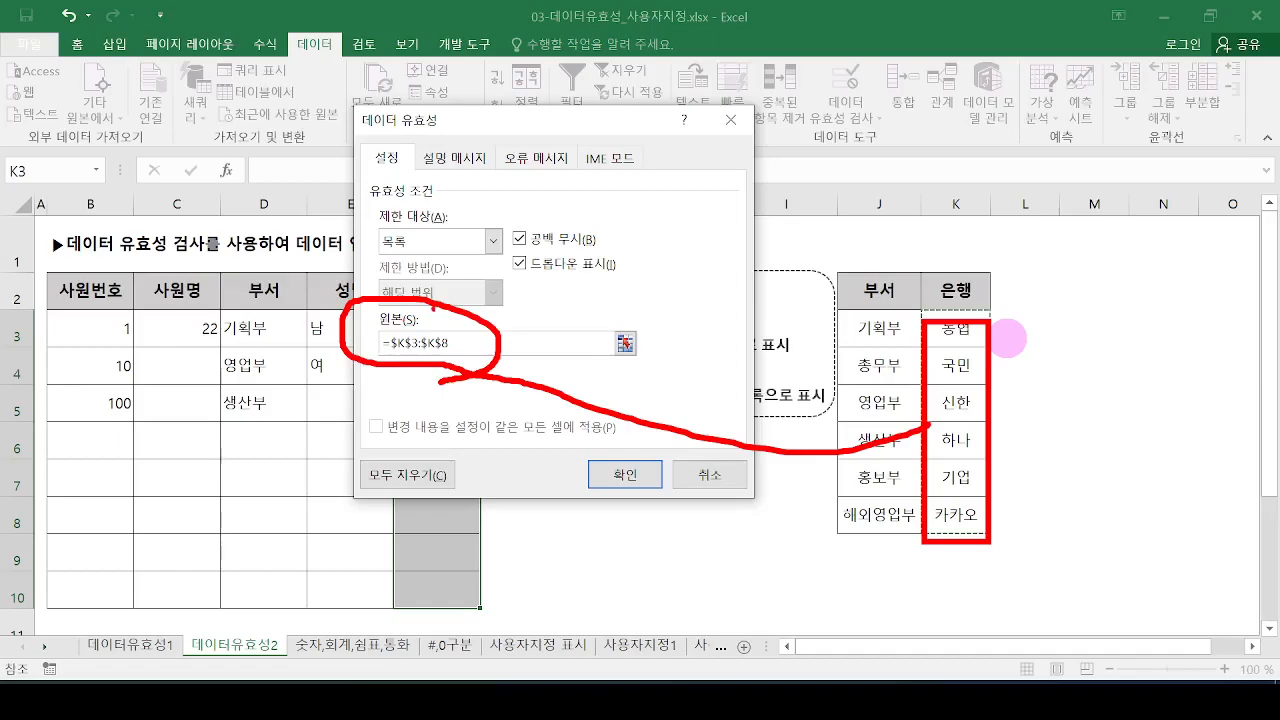
key("Escape")
left_click(625, 474)
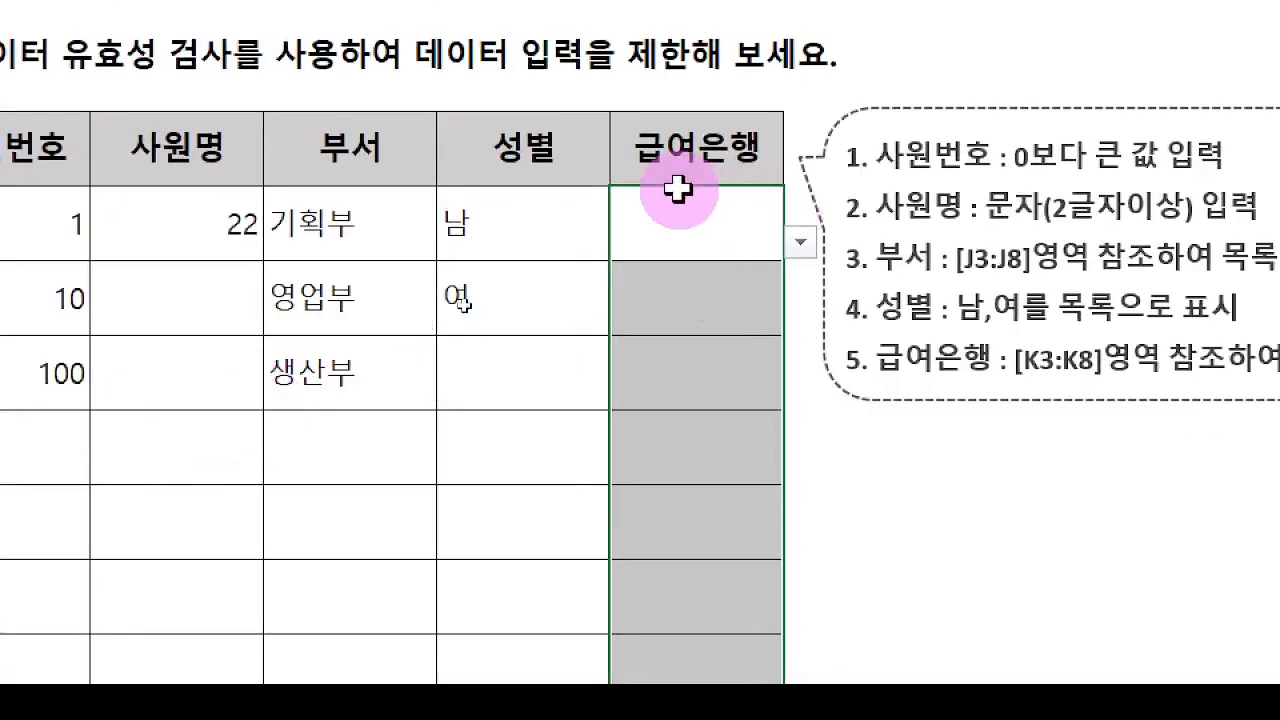
Choose 농협 in cell F3 and 국민 in cell F4 from the 급여은행 lists.
left_click(800, 243)
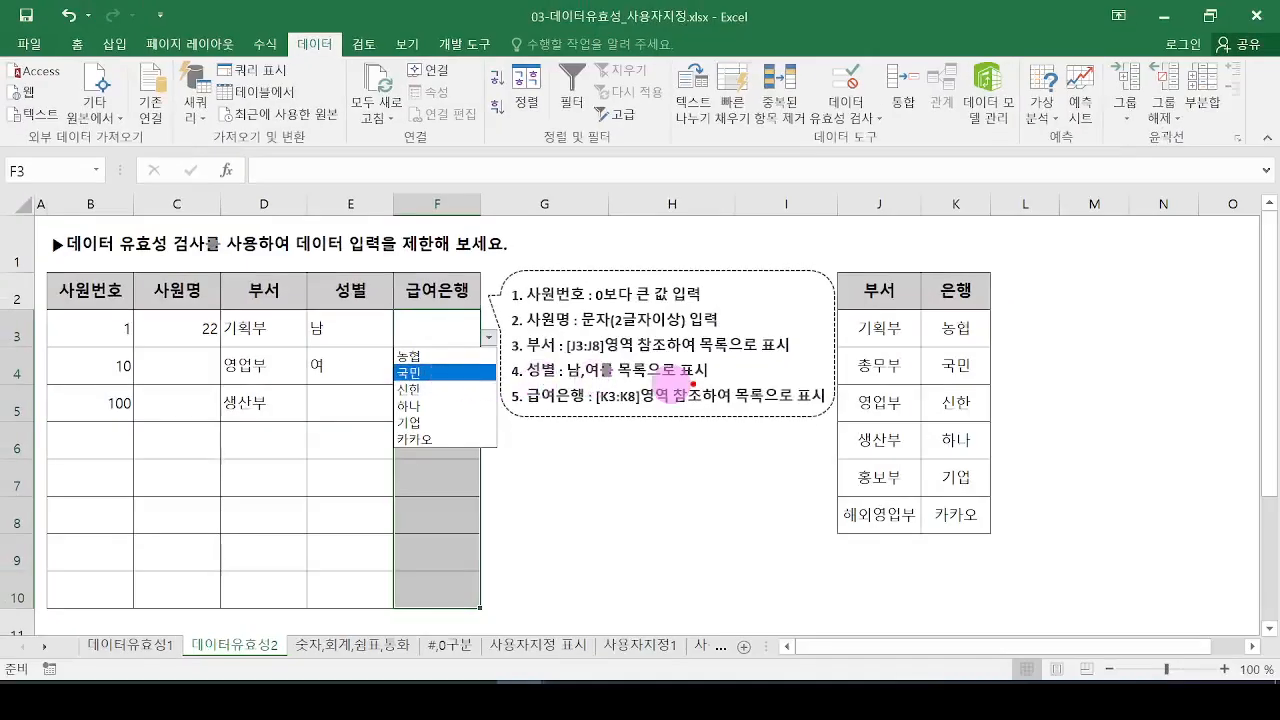
mouse_move(913, 302)
left_mouse_down()
mouse_move(968, 560)
mouse_move(912, 300)
left_mouse_up()
mouse_move(920, 480)
left_mouse_down()
mouse_move(528, 486)
mouse_move(478, 406)
left_mouse_up()
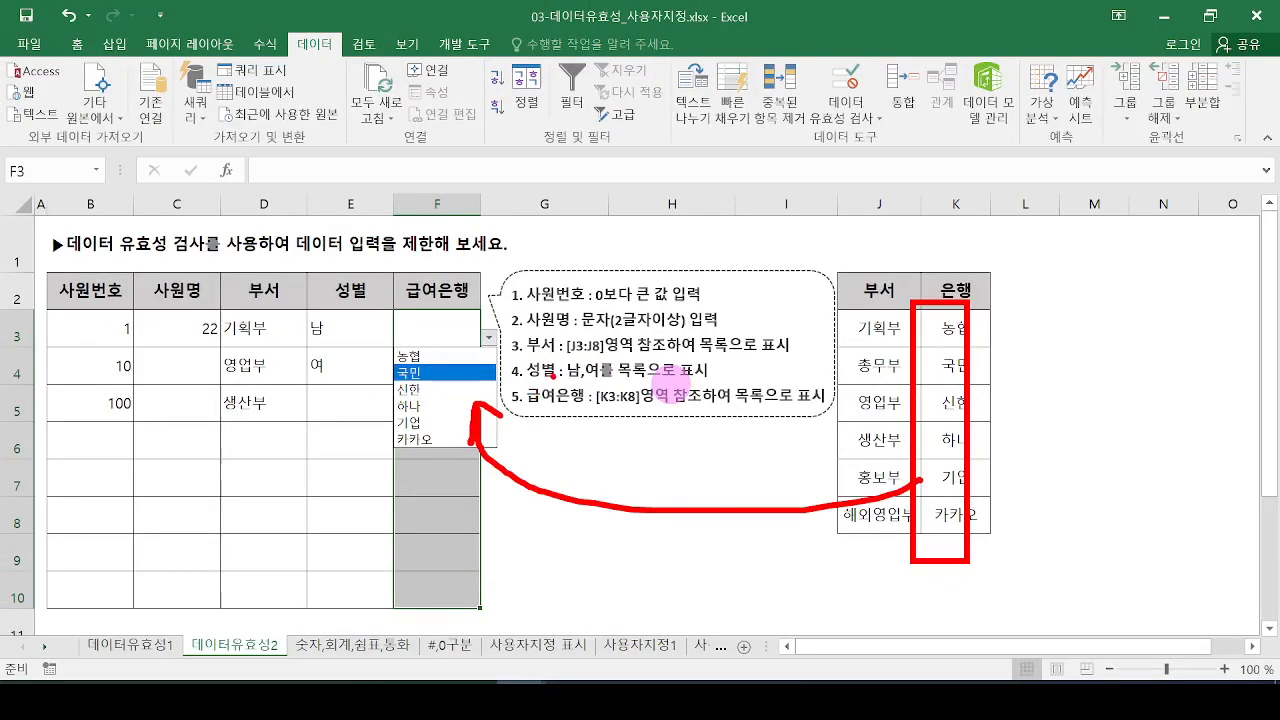
key("Escape")
left_click(420, 355)
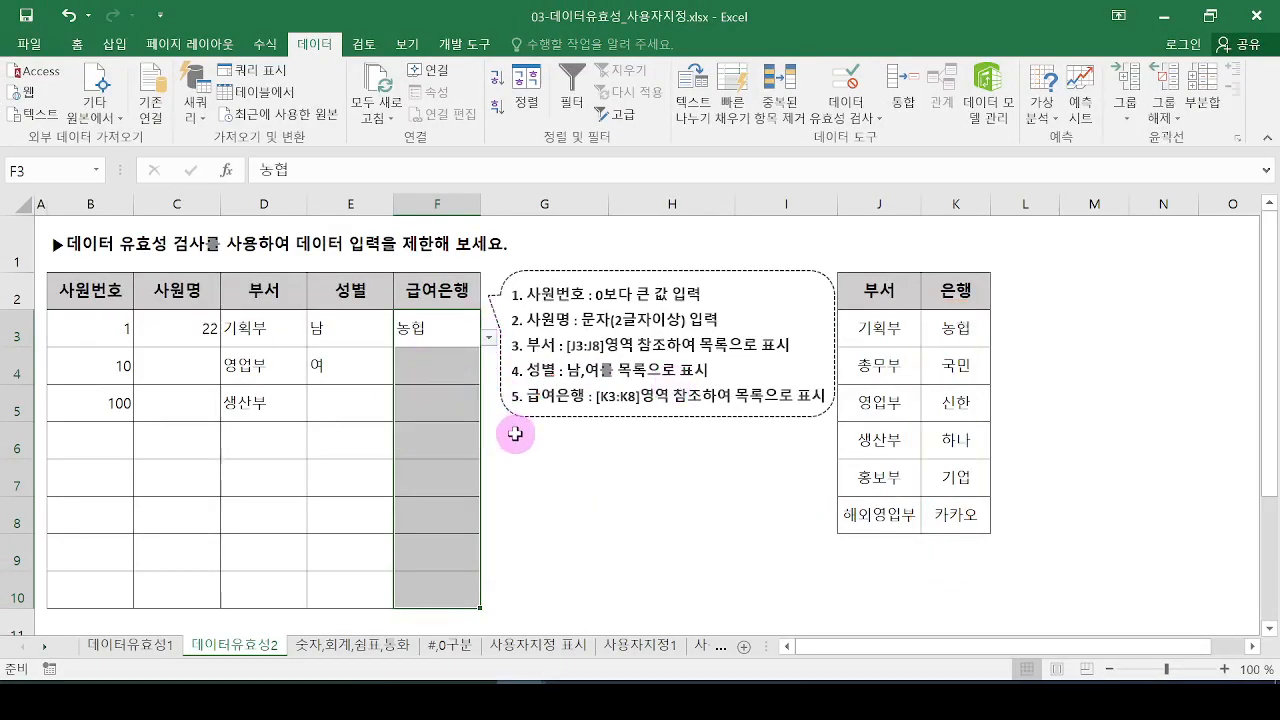
left_click(439, 370)
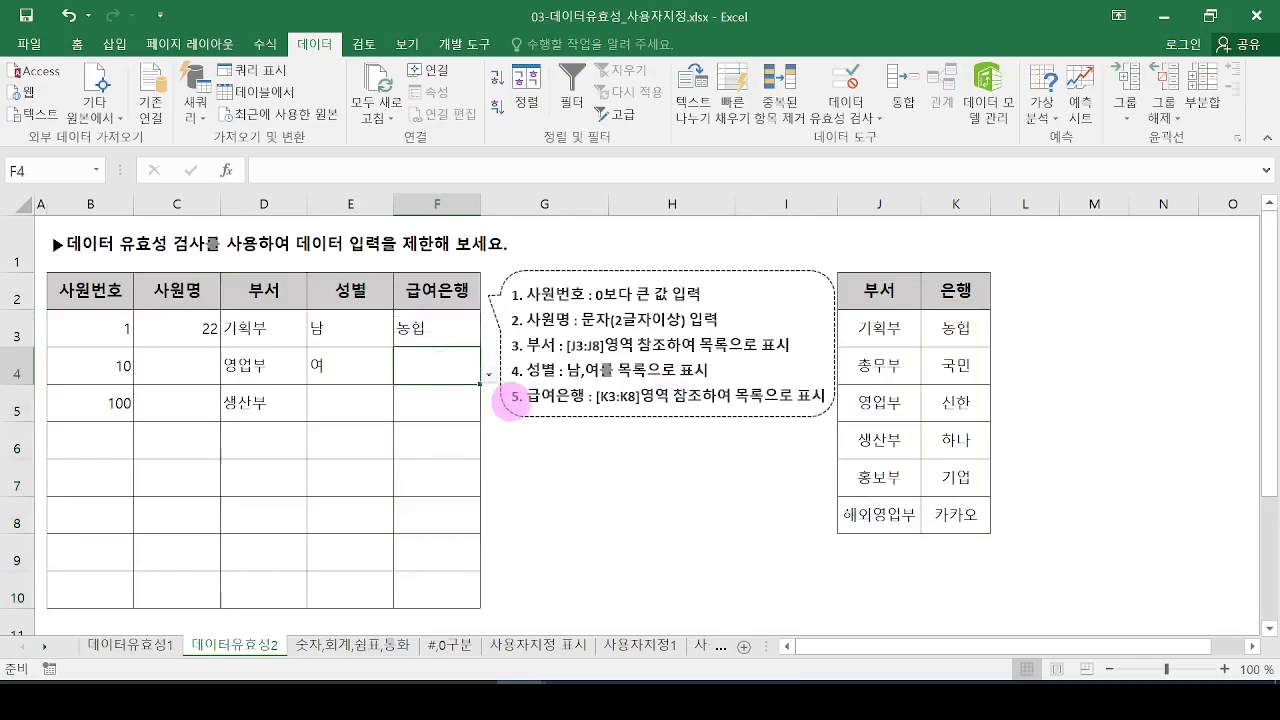
left_click(489, 374)
left_click(435, 410)
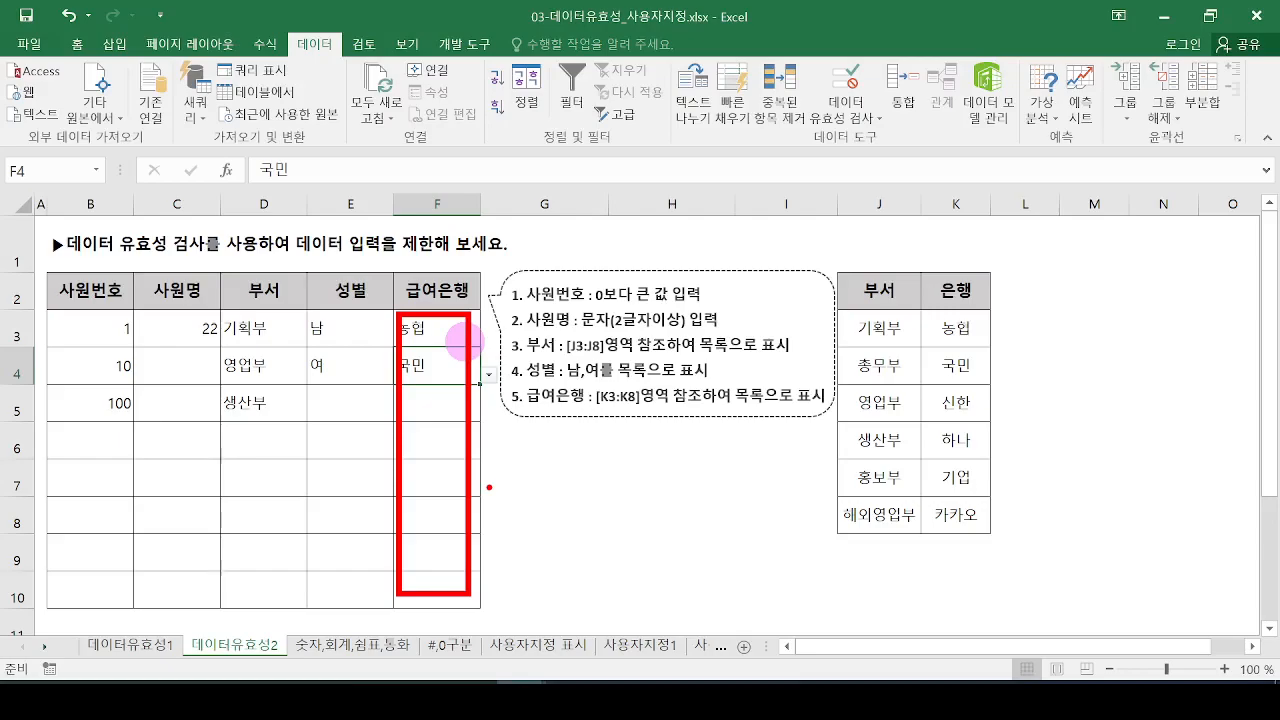
Switch to the PowerPoint slide show and go to the 가계부.xlsx slide with the 12월 household ledger.
left_click_drag(568, 17, 648, 68)
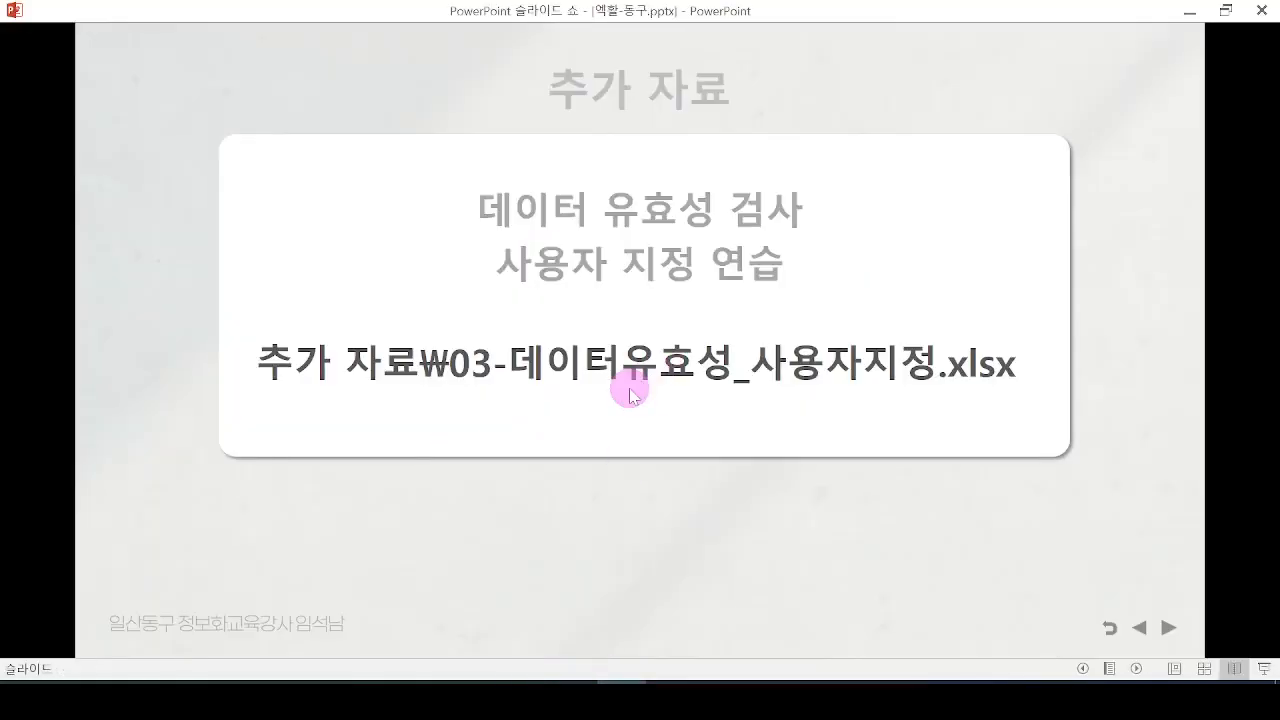
left_click(629, 390)
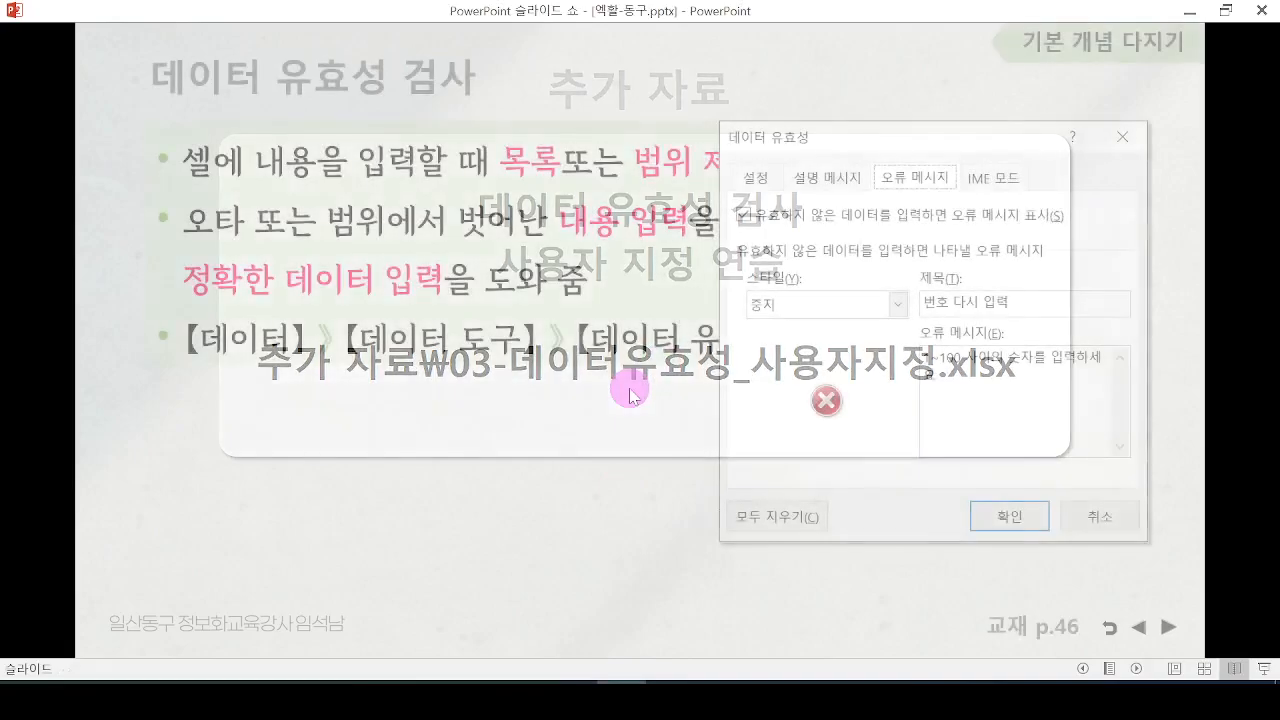
scroll(843, 396, "up", 2)
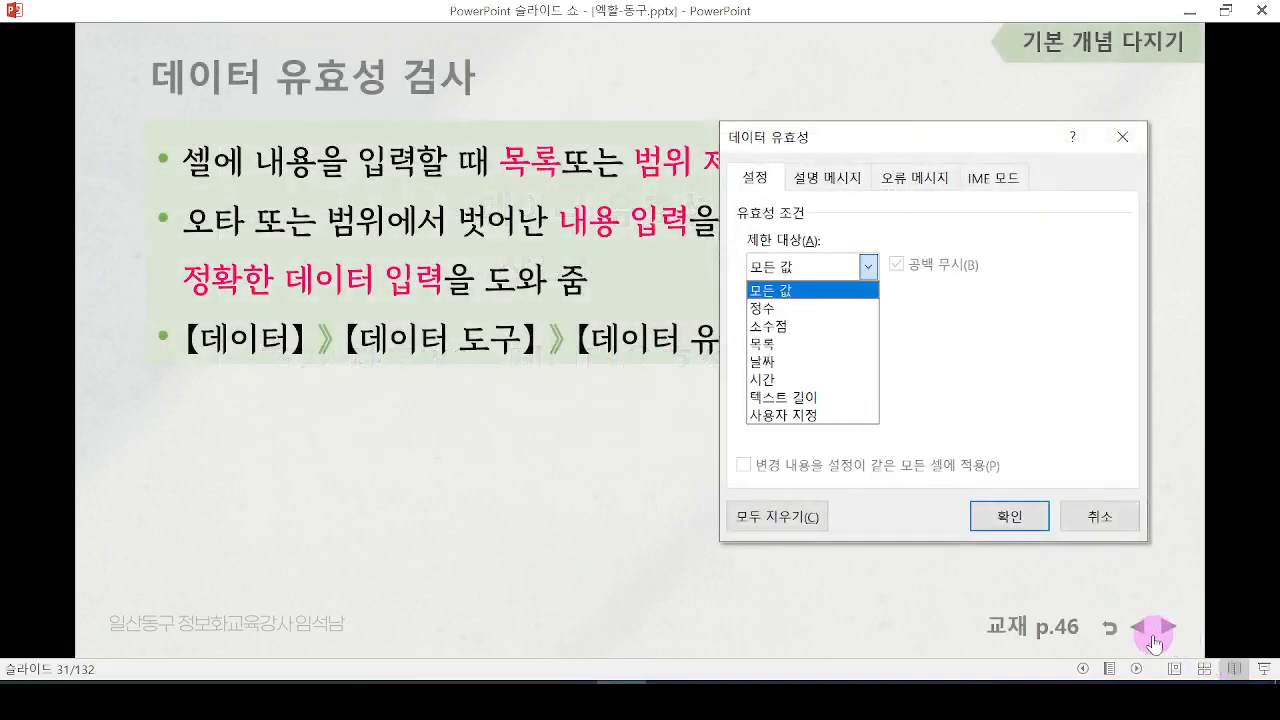
left_click(1150, 635)
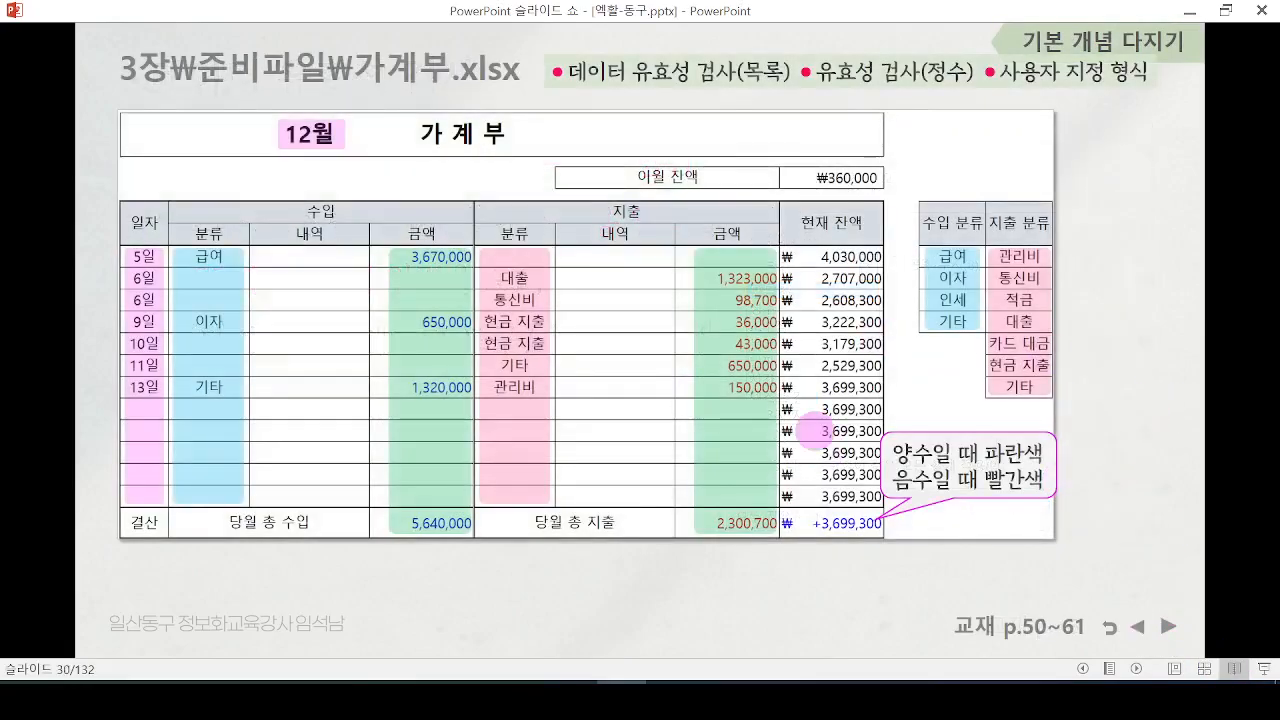
left_click_drag(386, 237, 480, 566)
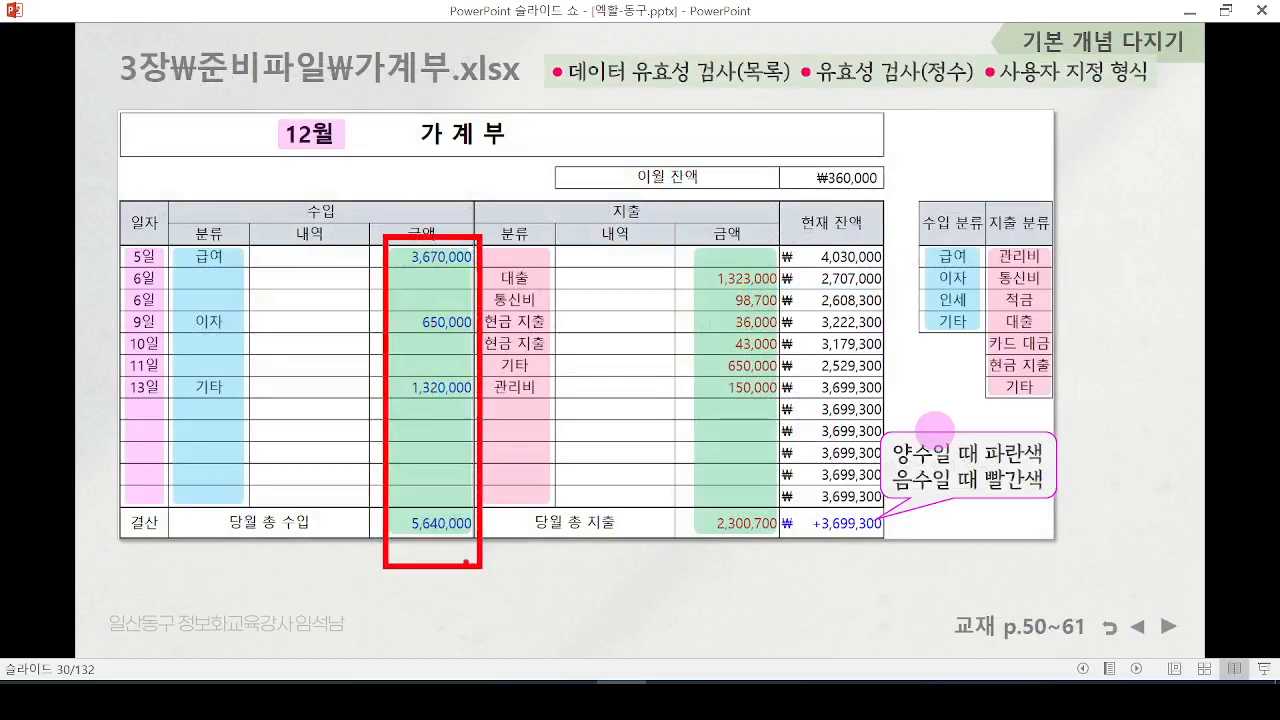
mouse_move(692, 243)
left_mouse_down()
mouse_move(790, 506)
mouse_move(801, 574)
left_mouse_up()
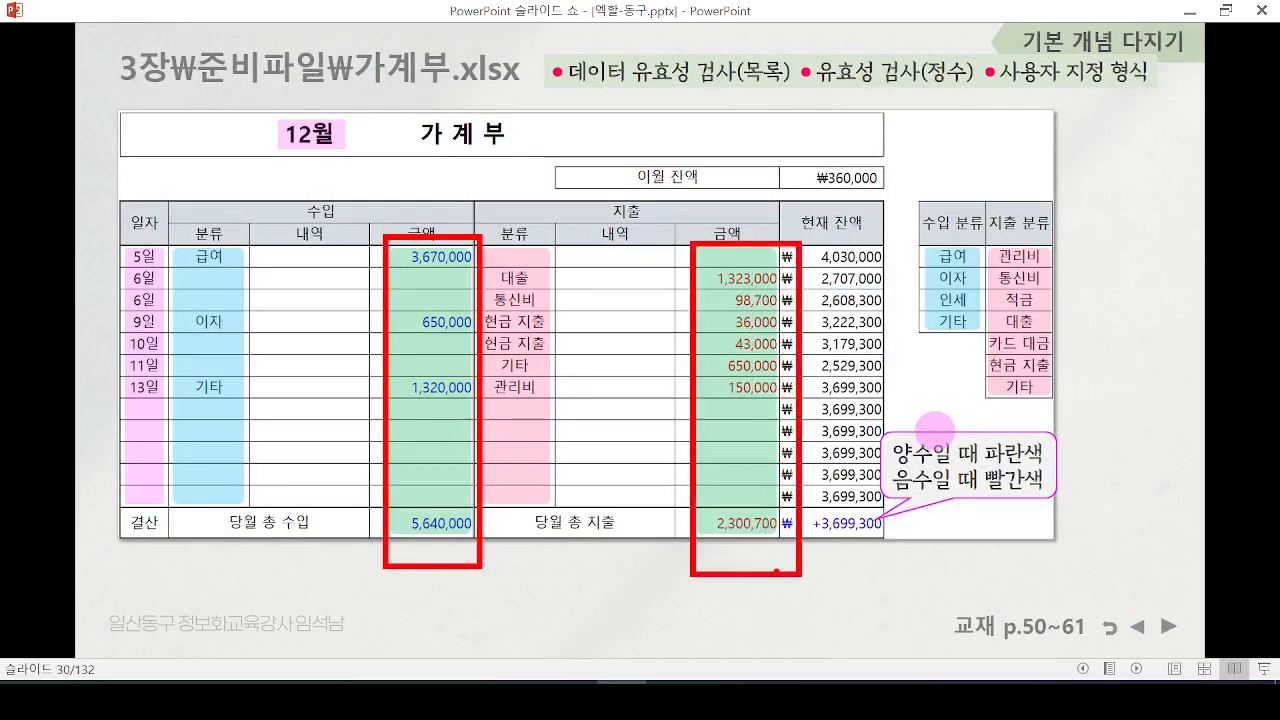
key("e")
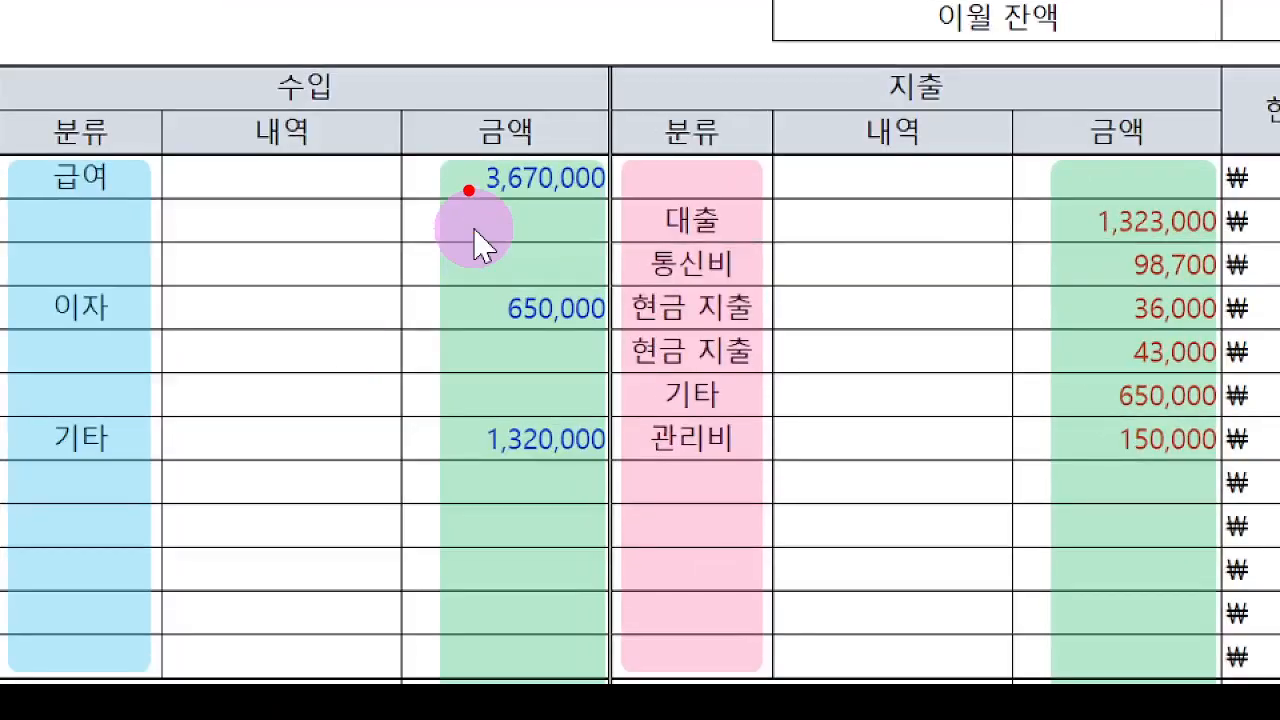
left_click_drag(466, 192, 642, 200)
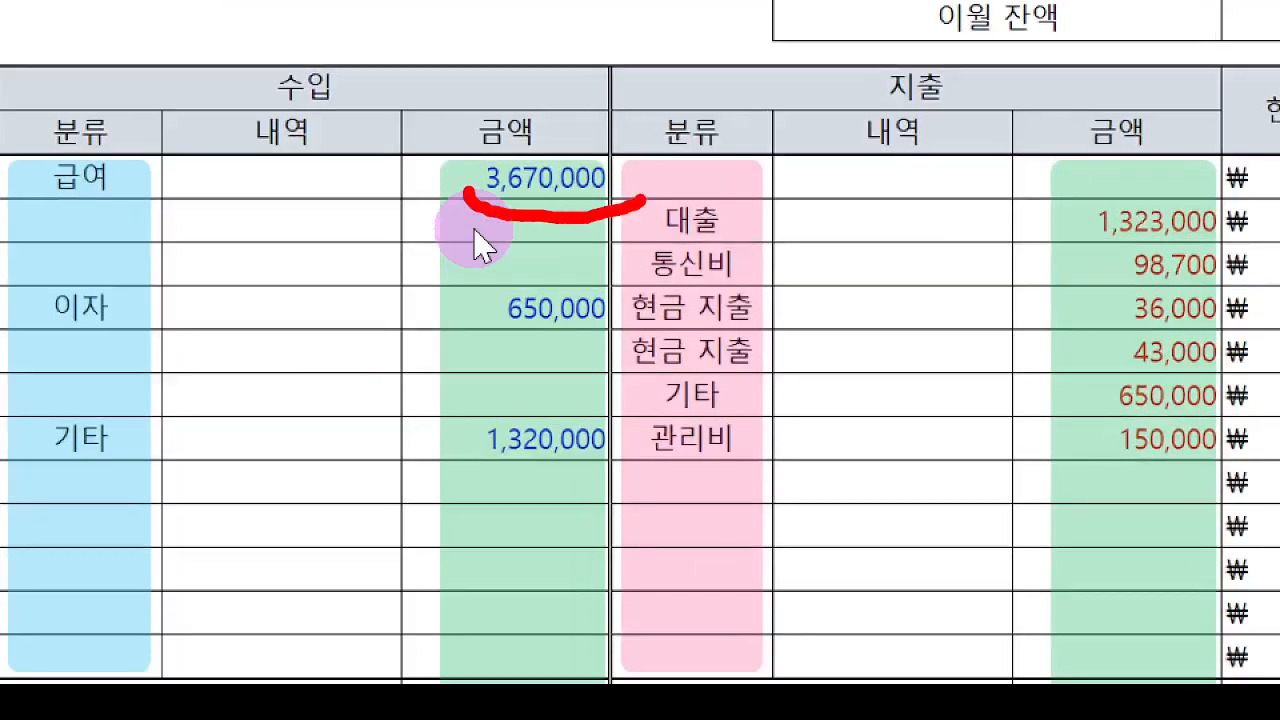
key("e")
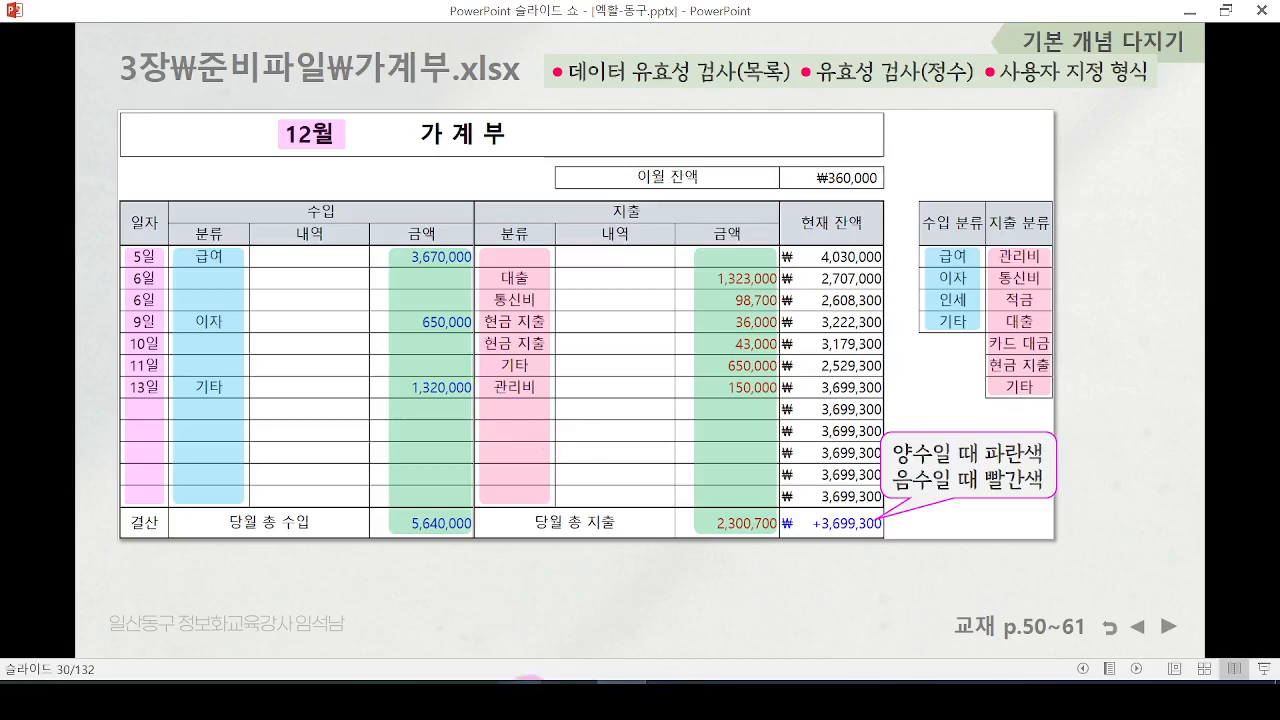
Switch to the Excel workbook 03-데이터유효성_사용자지정.xlsx and show the 홈 commands.
mouse_move(520, 695)
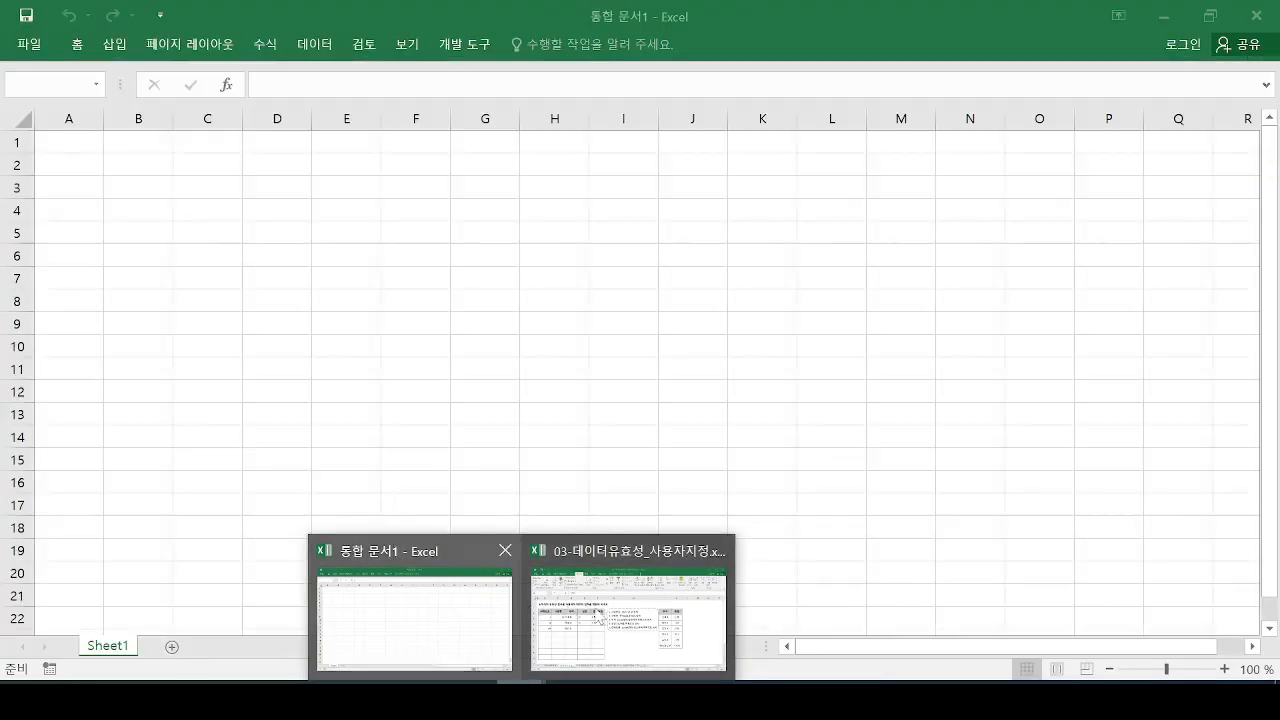
left_click(628, 612)
left_click(78, 45)
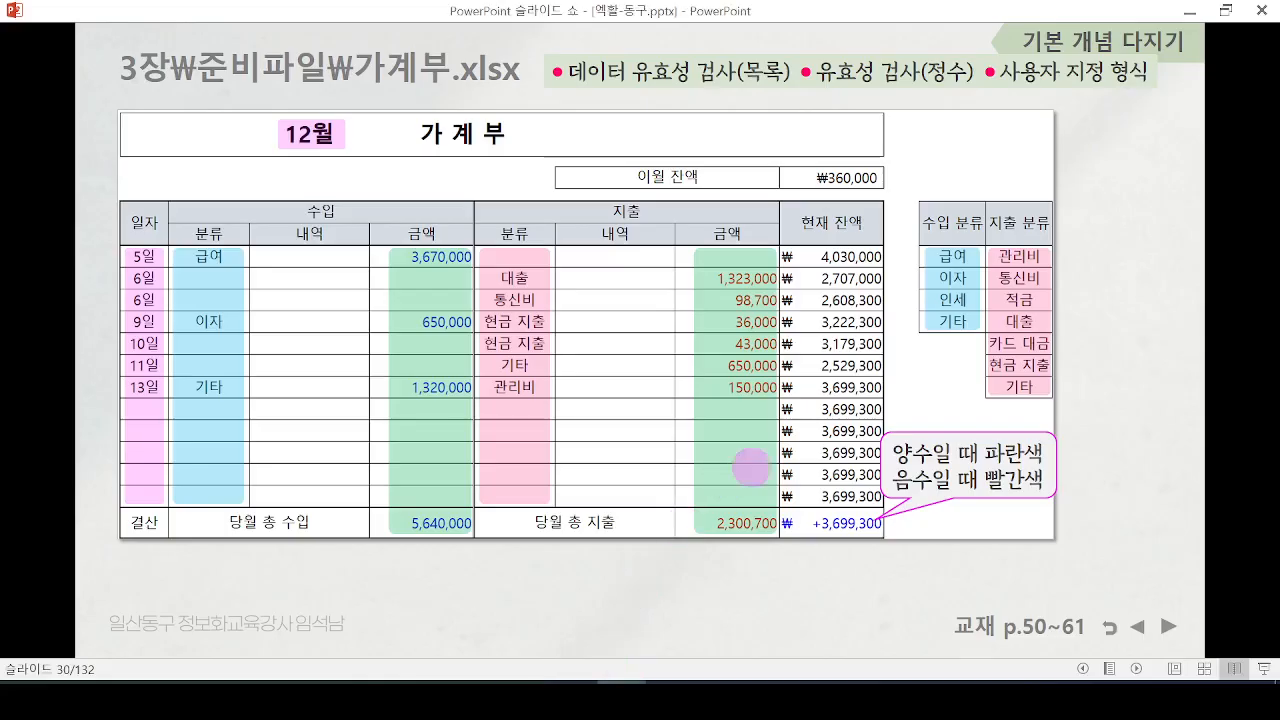
key("ctrl+p")
left_click_drag(998, 103, 1154, 76)
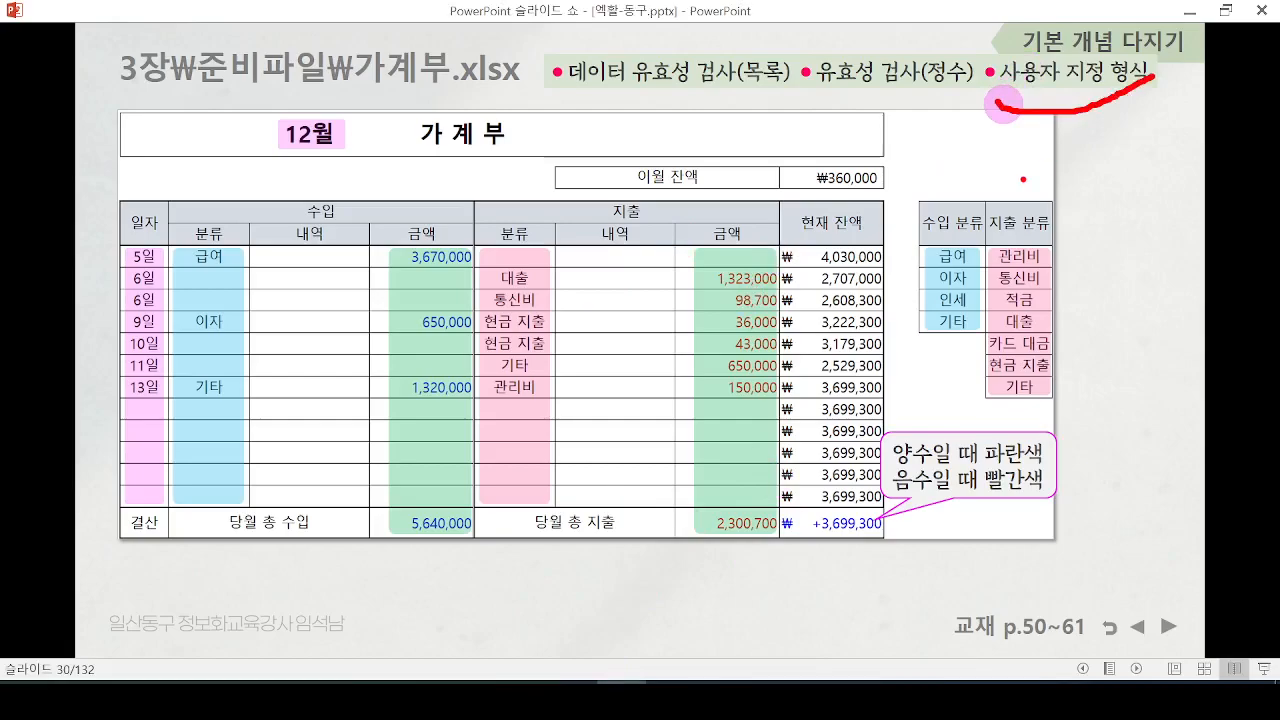
left_click_drag(375, 243, 485, 566)
left_click_drag(641, 207, 813, 636)
left_click_drag(797, 498, 913, 549)
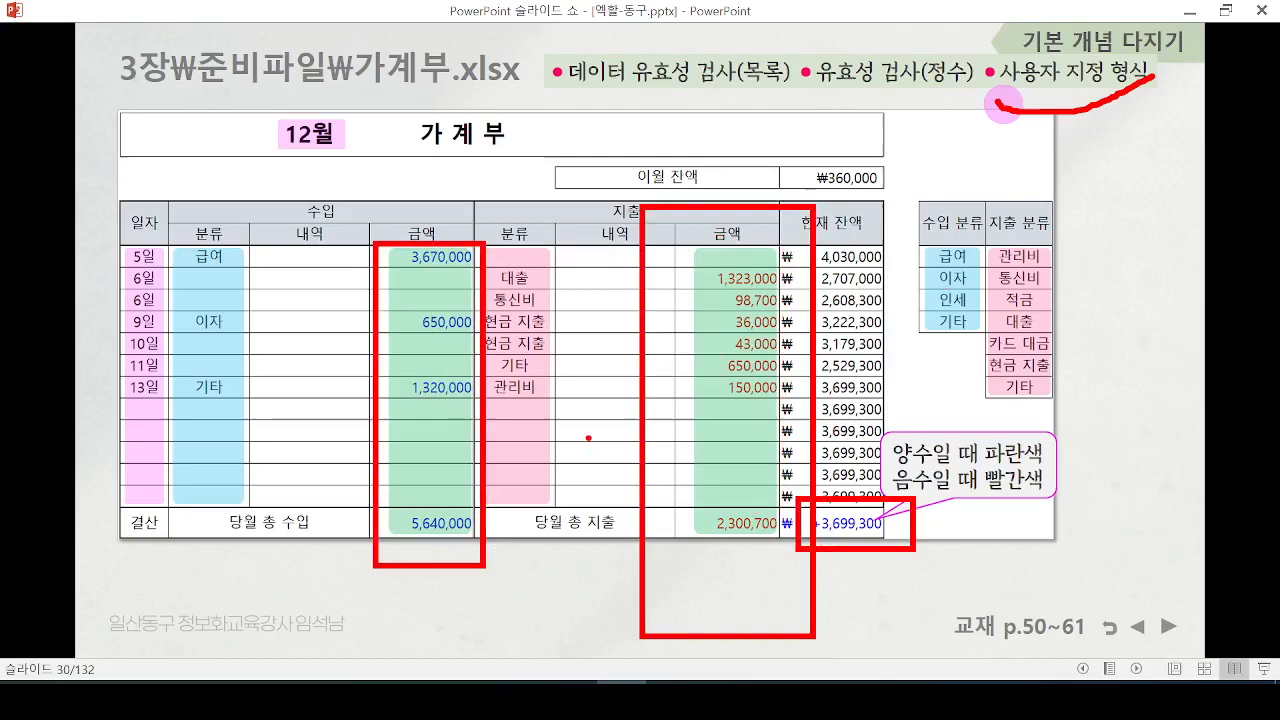
key("e")
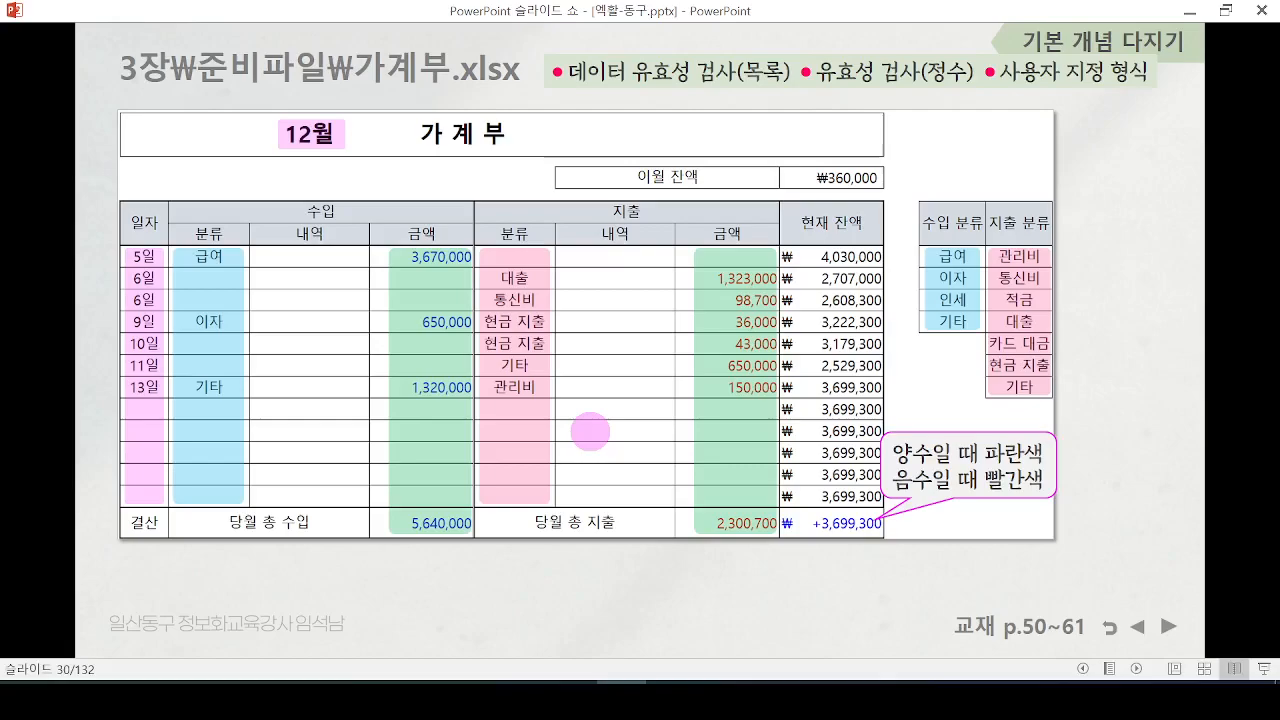
Advance the PowerPoint slide show past the 데이터 유효성 검사 slide to slide 33 and reveal the first three number rows of its 데이터 table.
left_click(590, 431)
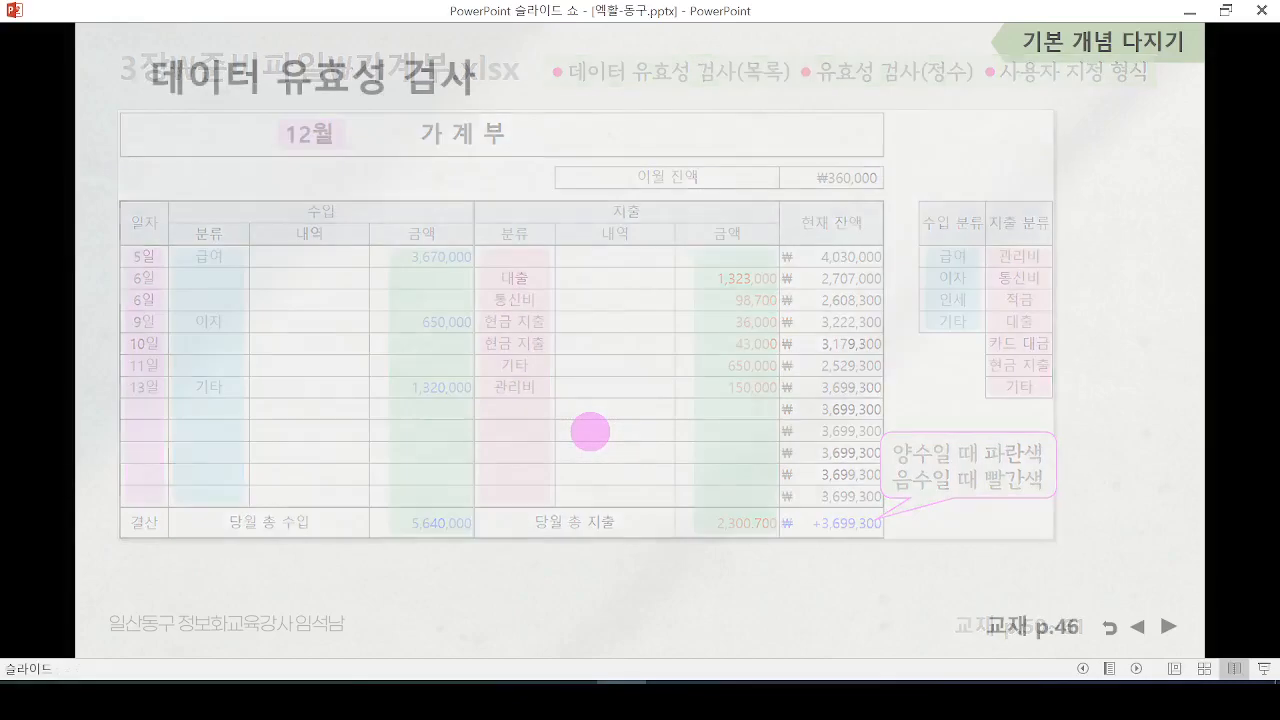
left_click(1170, 628)
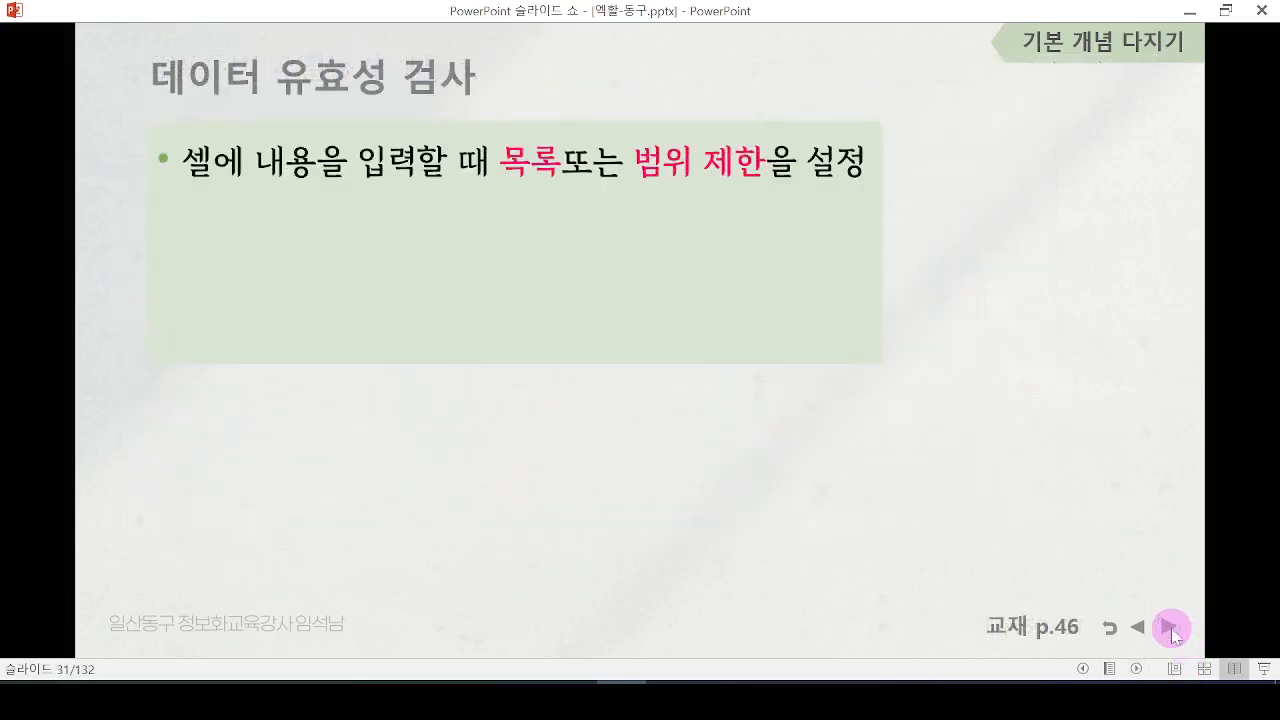
left_click(1170, 630)
left_click(1155, 628)
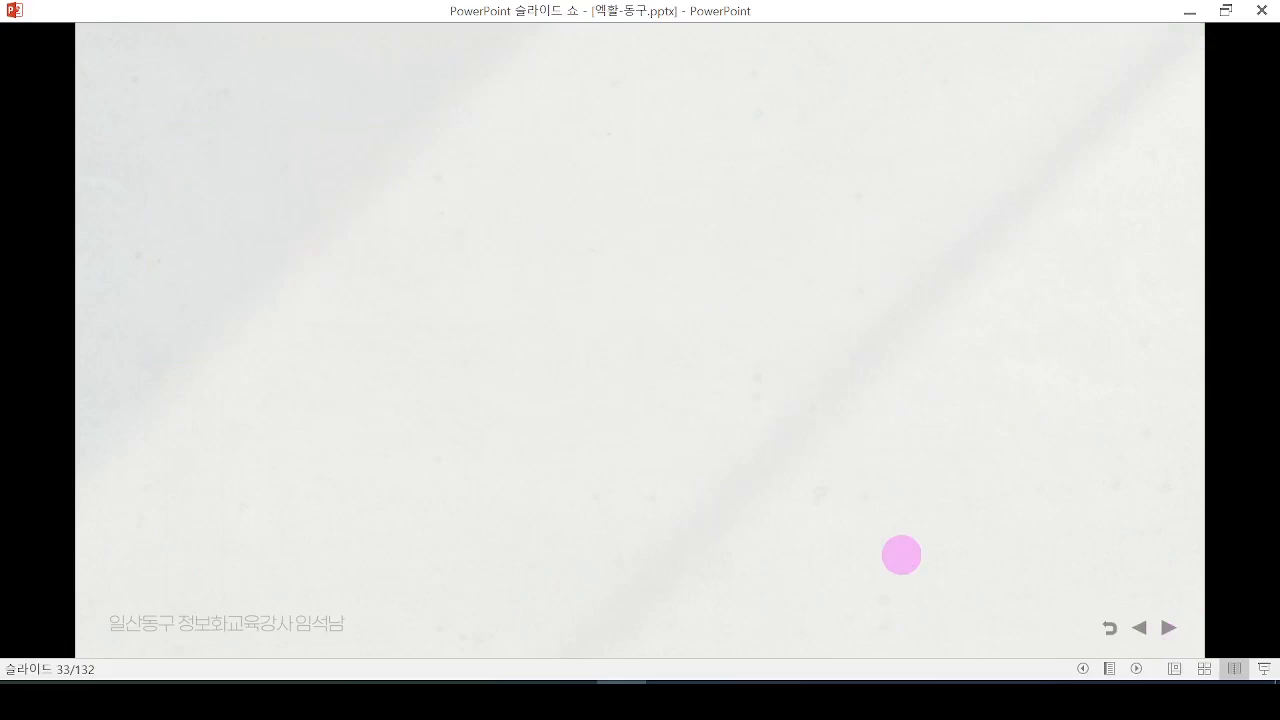
left_click(901, 555)
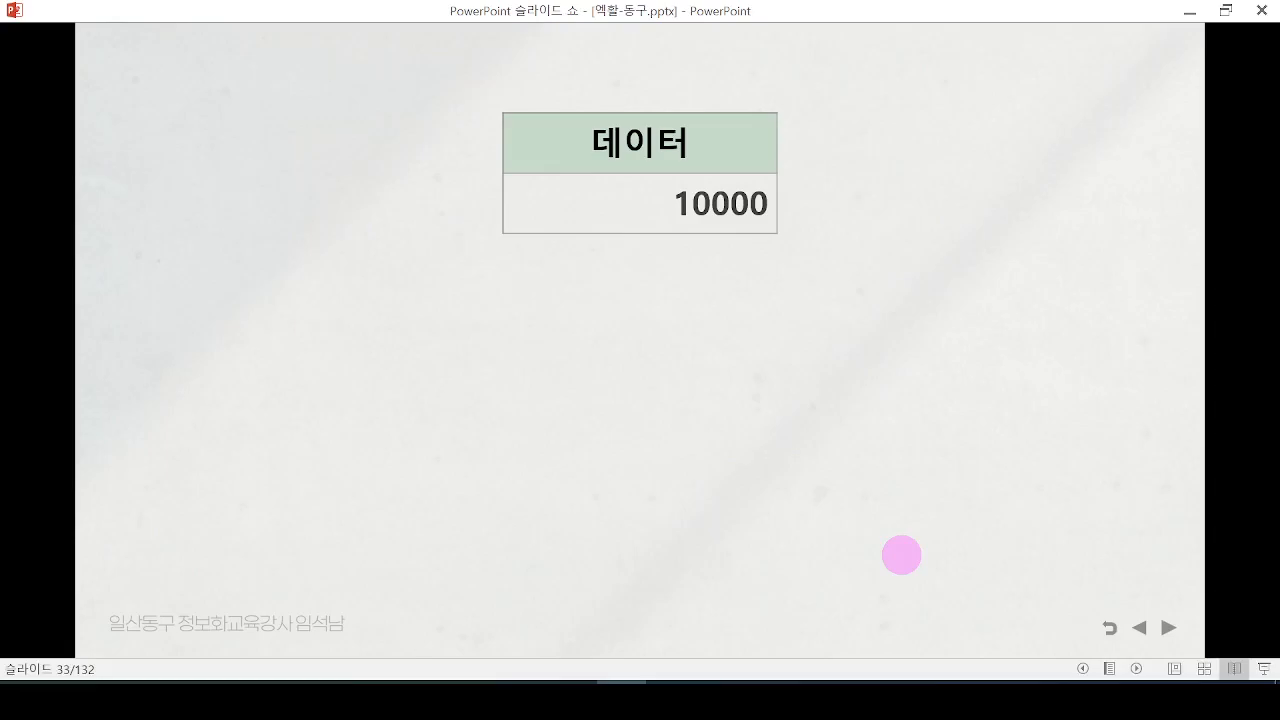
left_click(901, 555)
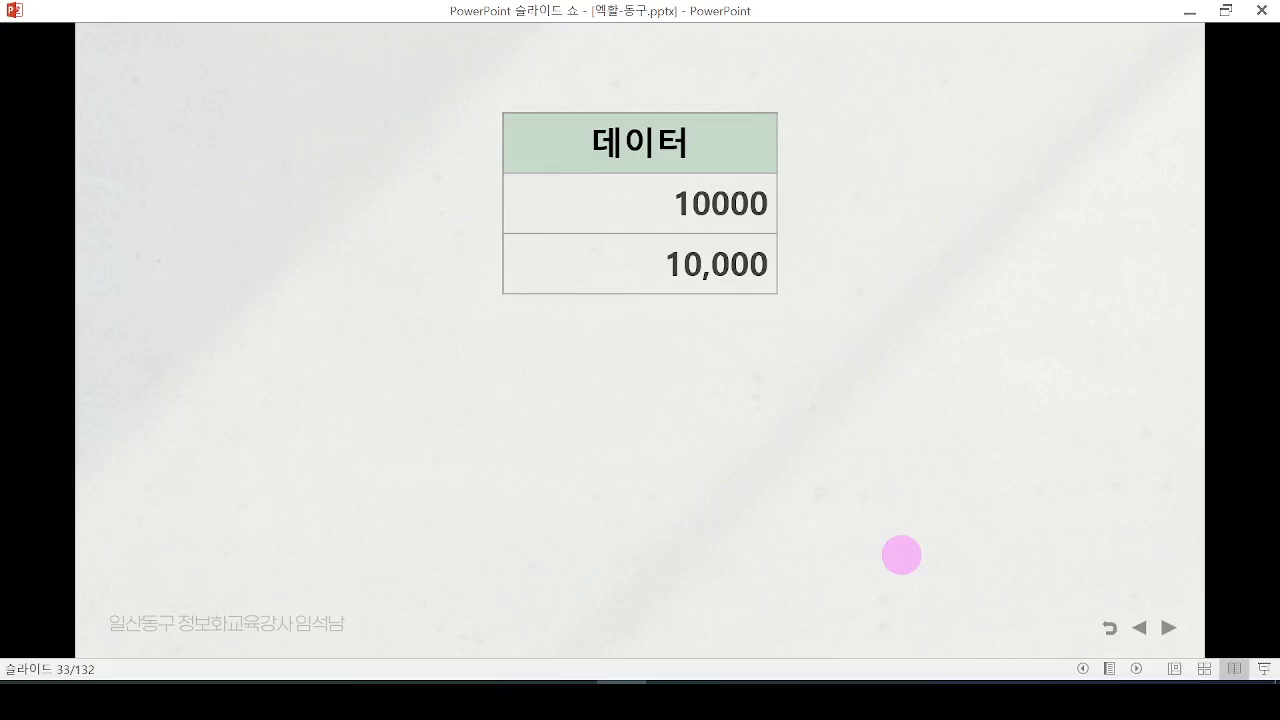
left_click(901, 555)
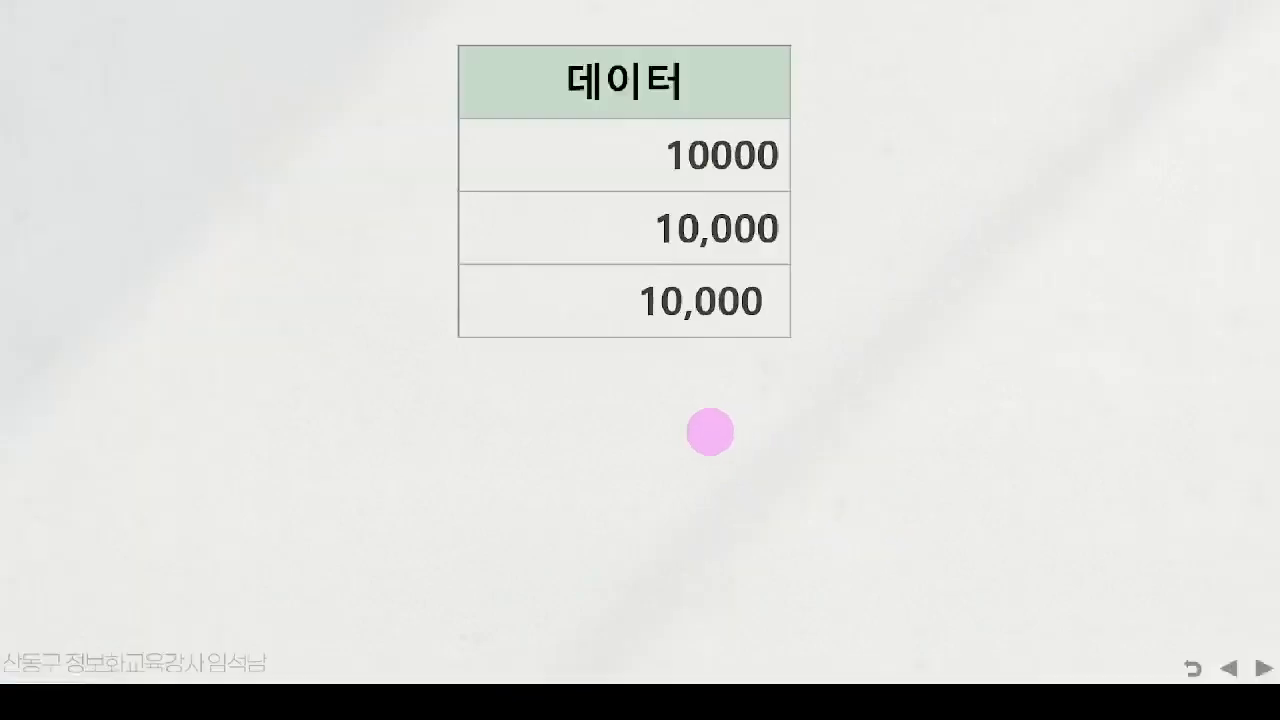
Mark the gaps after the 10,000 values in rows two and three, and reveal the two ₩ rows of the 데이터 table.
left_click_drag(824, 124, 843, 125)
left_click_drag(800, 241, 838, 241)
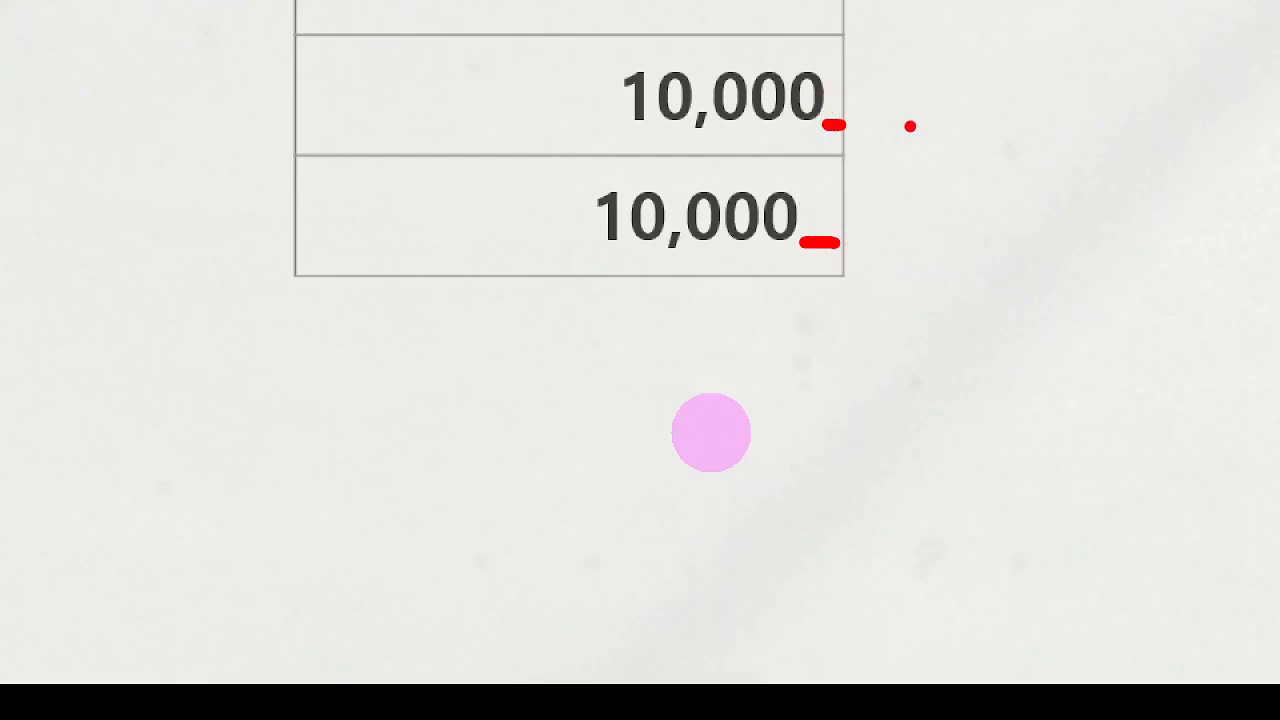
left_click(711, 432)
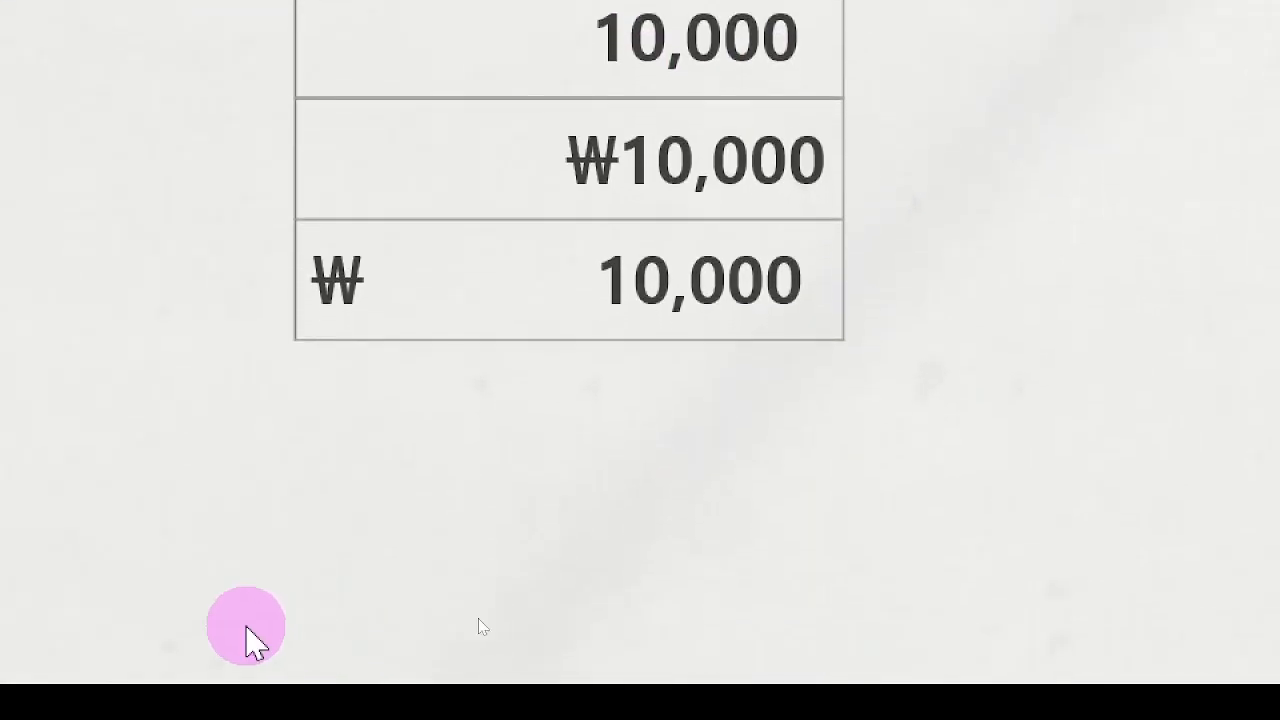
Underline the ₩ signs in the last two rows and the gap after the third value, and erase the marks.
key("ctrl+l")
left_click_drag(558, 464, 463, 465)
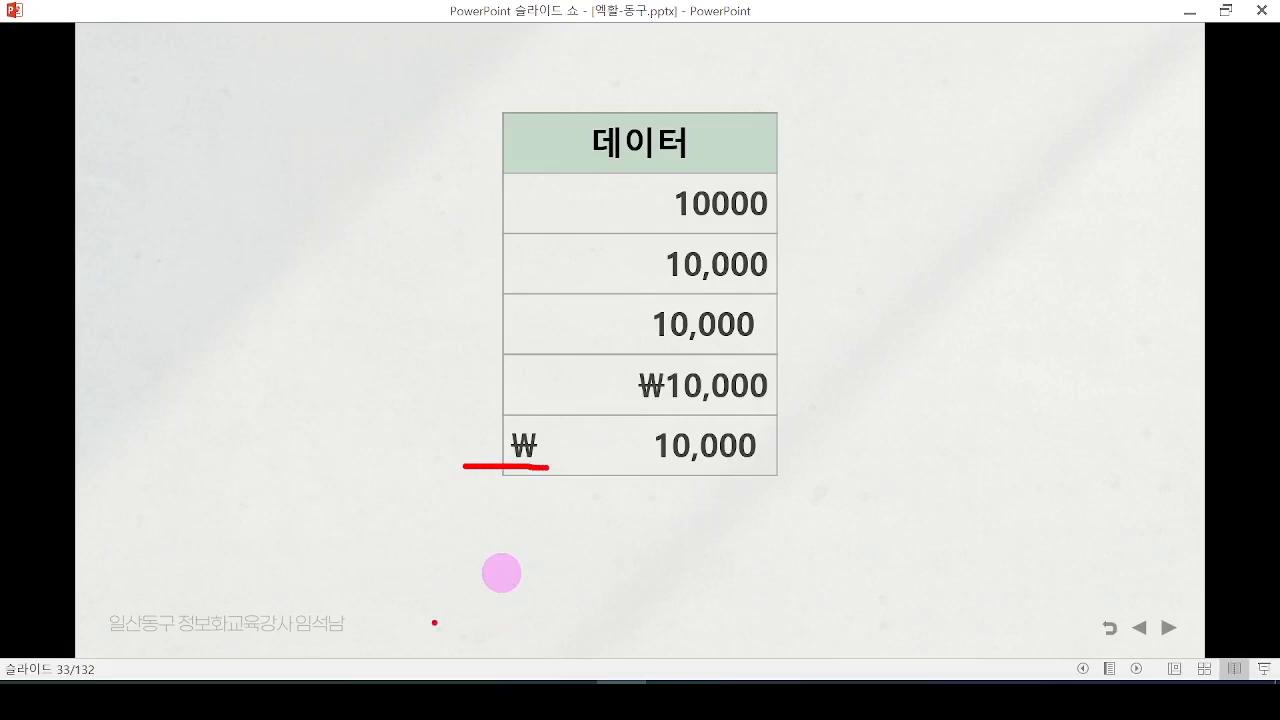
left_click_drag(668, 404, 640, 405)
left_click_drag(756, 338, 783, 336)
key("e")
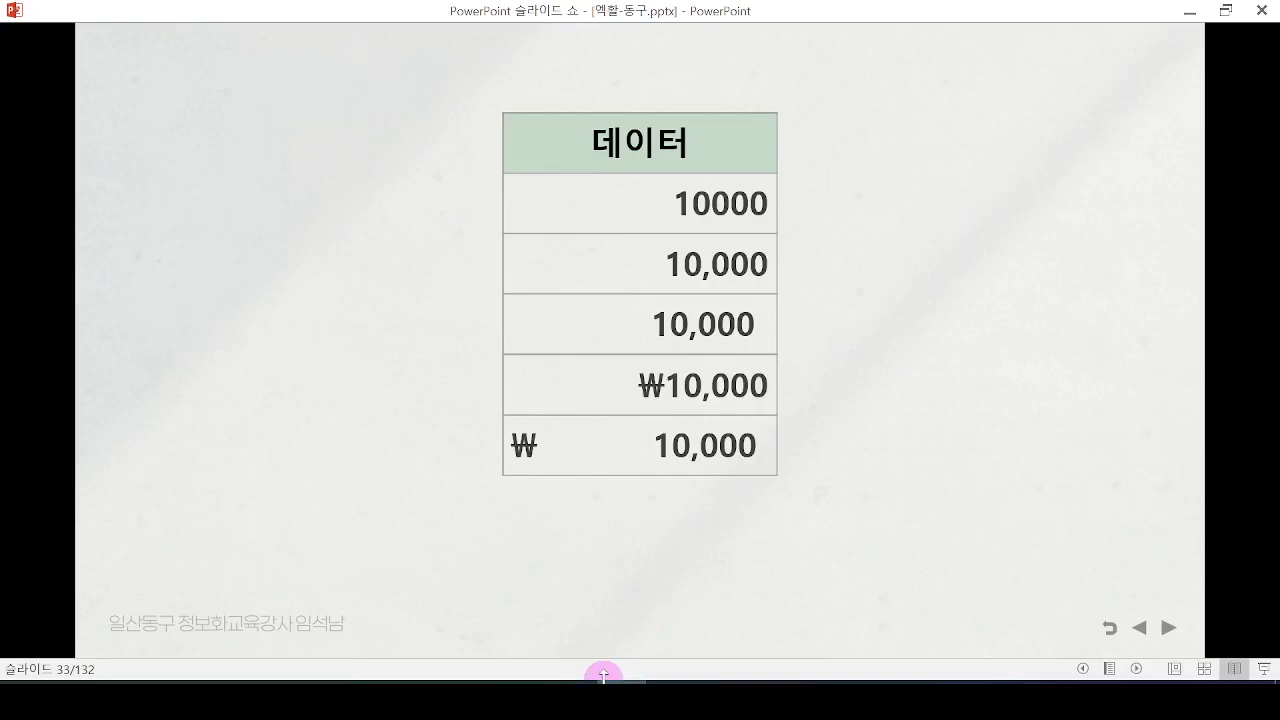
Advance the slide show to slide 34 on 숫자서식/회계서식/쉼표 스타일/통화 서식 and reveal its 데이터 and 숫자 서식 columns.
key("Right")
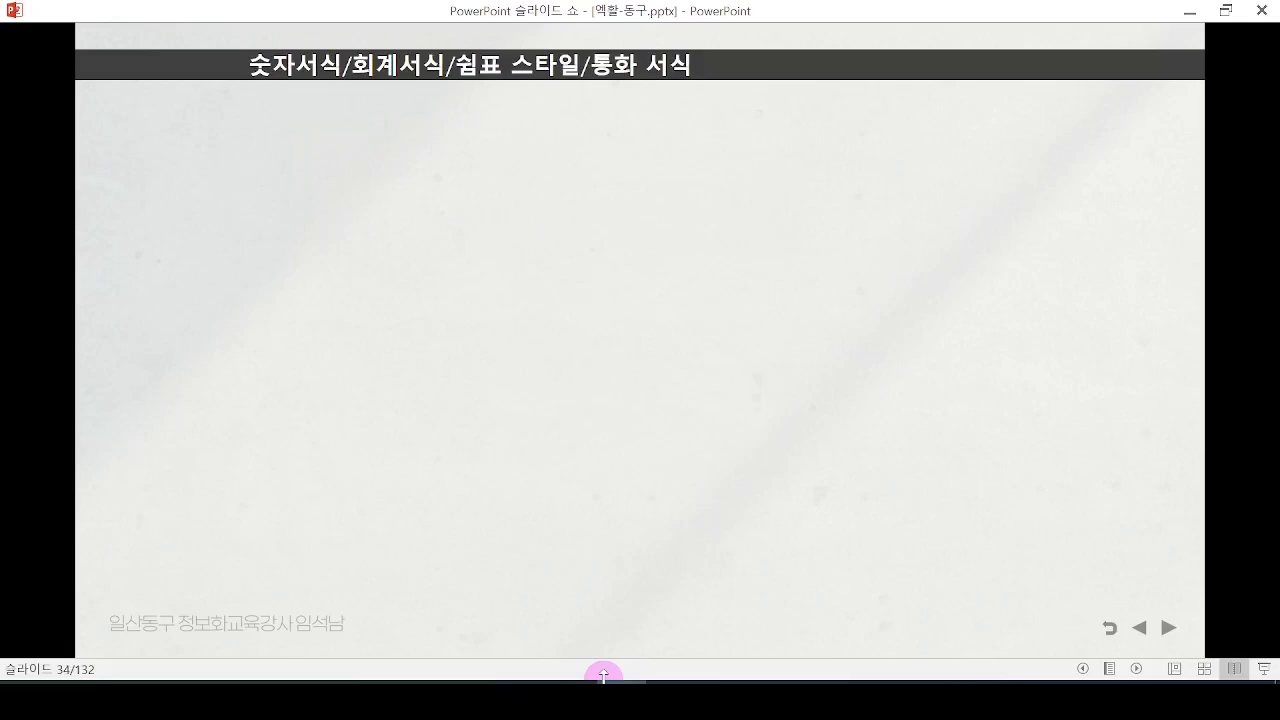
key("Right")
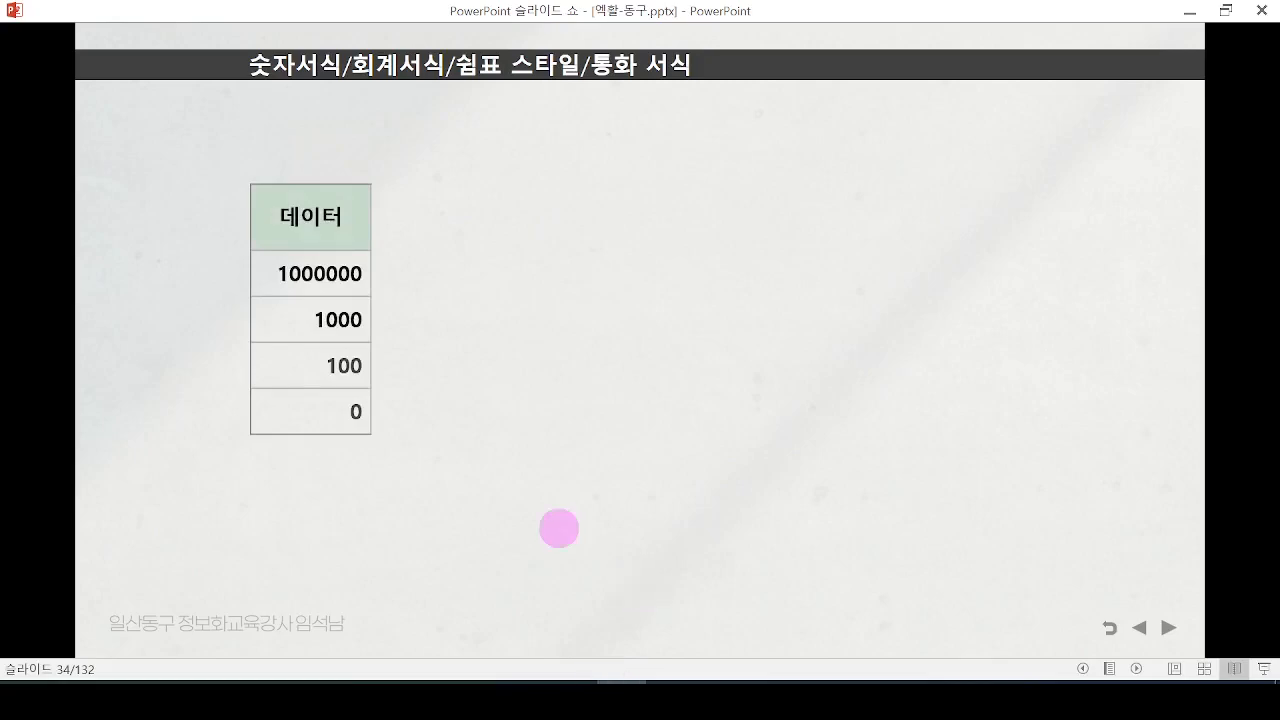
key("ctrl+p")
left_click_drag(374, 272, 377, 310)
left_click(377, 349)
left_click_drag(377, 390, 378, 395)
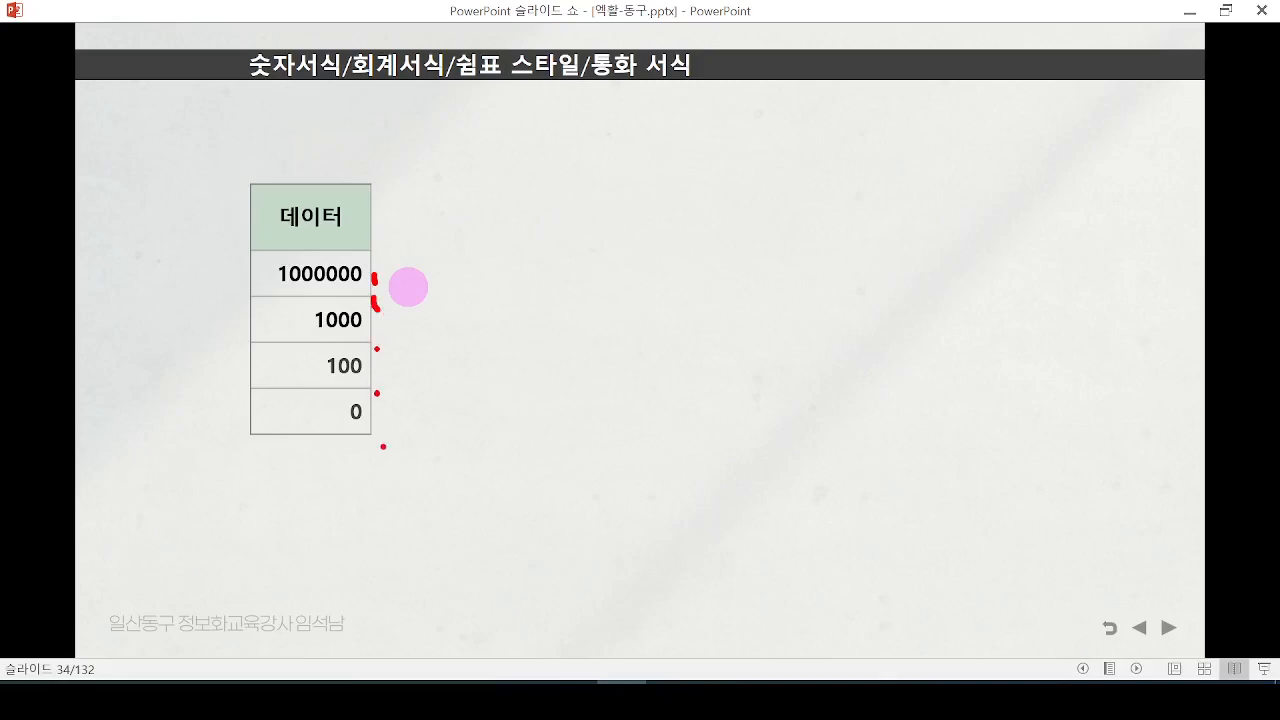
key("Escape")
left_click(362, 520)
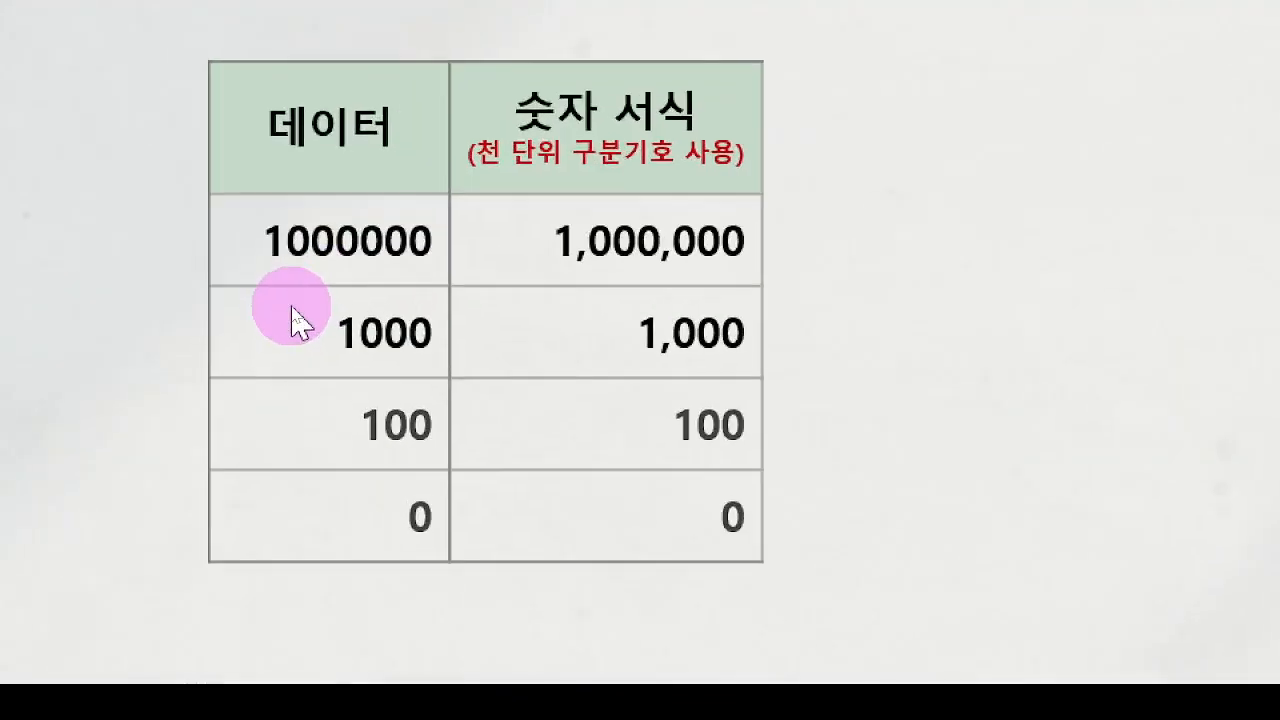
Underline the note (천 단위 구분기호 사용) in the 숫자 서식 heading and mark the thousands commas beneath it.
left_click(292, 302)
left_click_drag(466, 182, 758, 172)
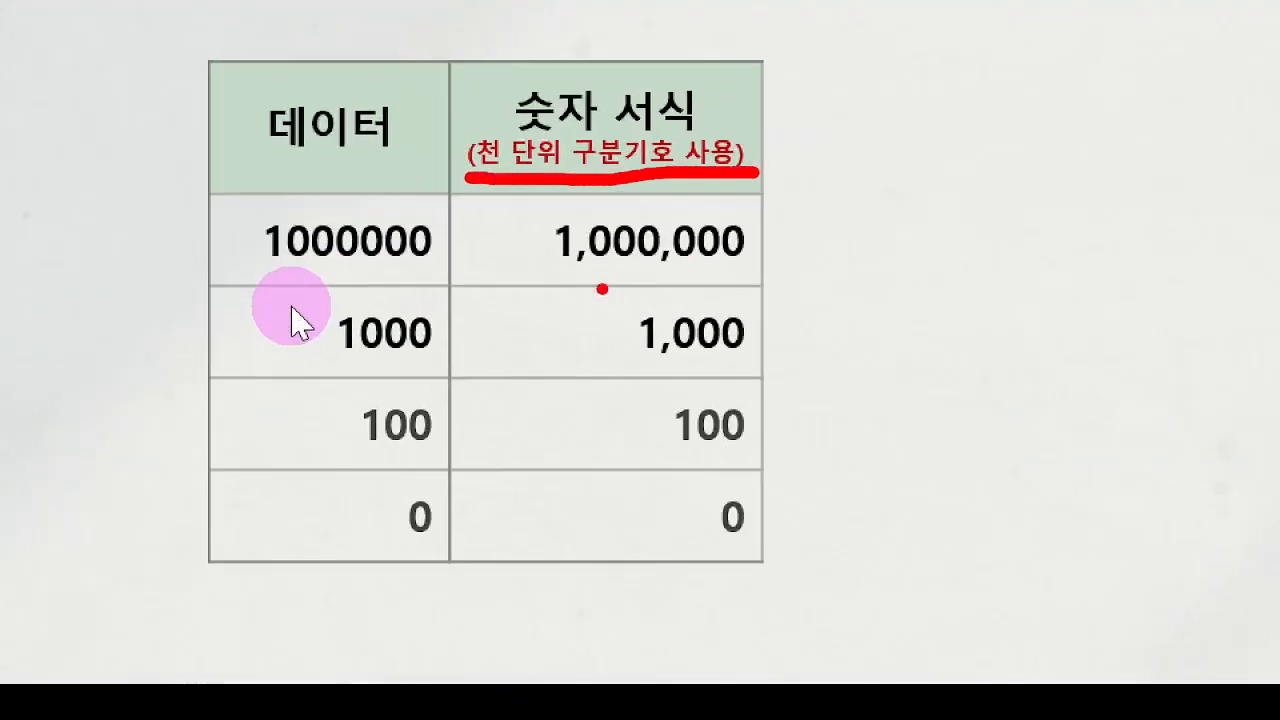
left_click_drag(583, 252, 577, 280)
left_click_drag(666, 249, 662, 272)
left_click(657, 286)
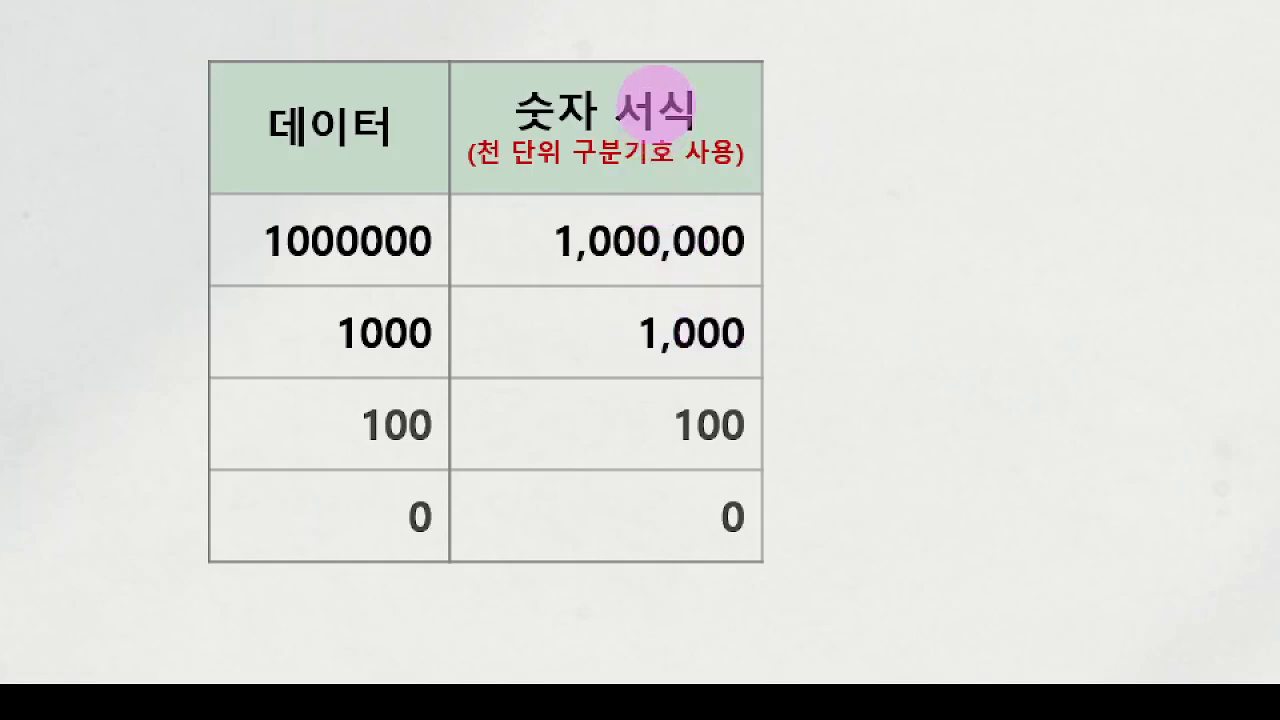
left_click(830, 626)
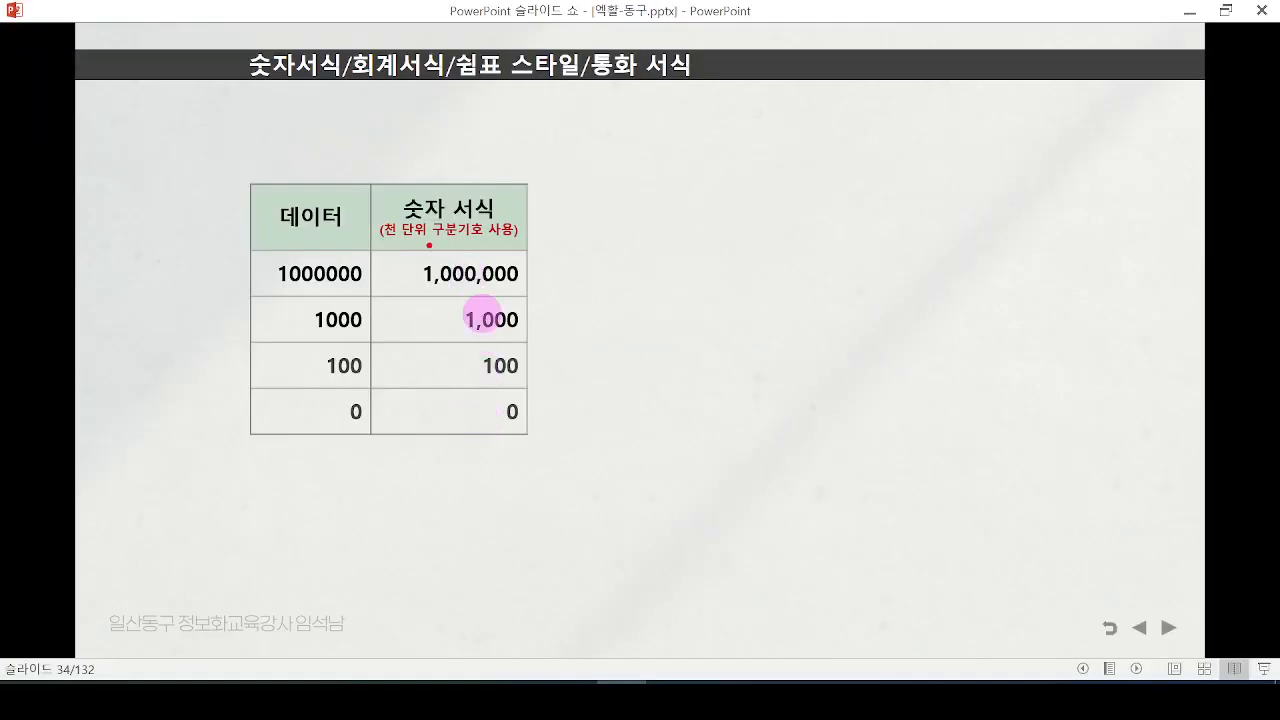
Underline 1000000 in the 데이터 column and 1,000,000 in the 숫자 서식 column for comparison, and erase the marks.
mouse_move(441, 277)
left_mouse_down()
mouse_move(436, 303)
mouse_move(477, 304)
left_mouse_up()
key("Escape")
left_click_drag(278, 290, 385, 291)
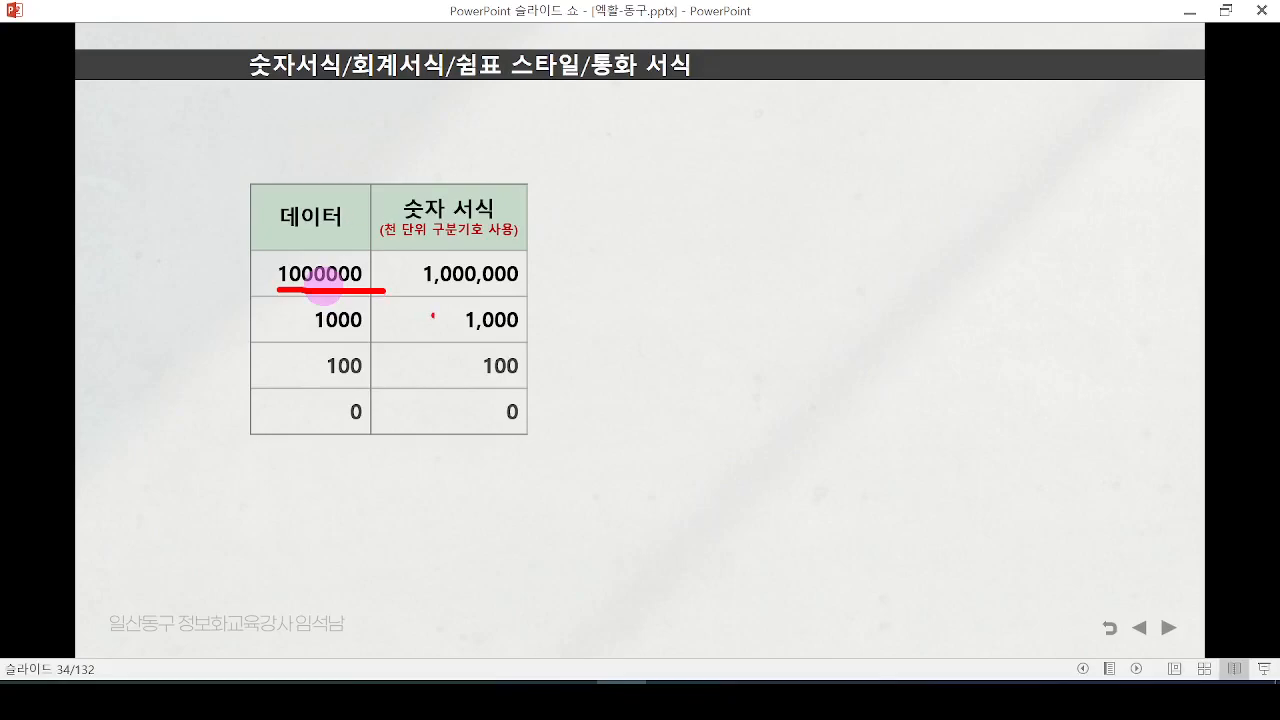
left_click_drag(426, 294, 484, 288)
key("e")
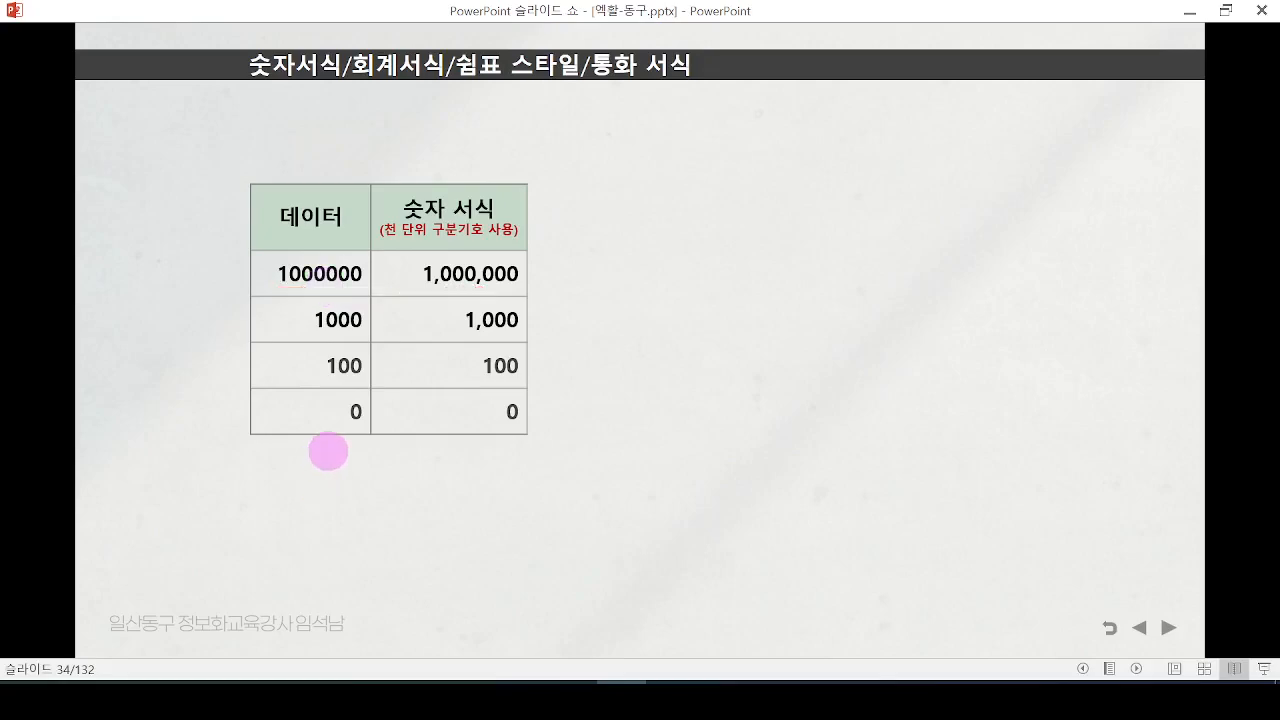
Reveal the 회계 서식 column on slide 34 and mark its dash for zero against the 0 in the 숫자 서식 column.
key("Right")
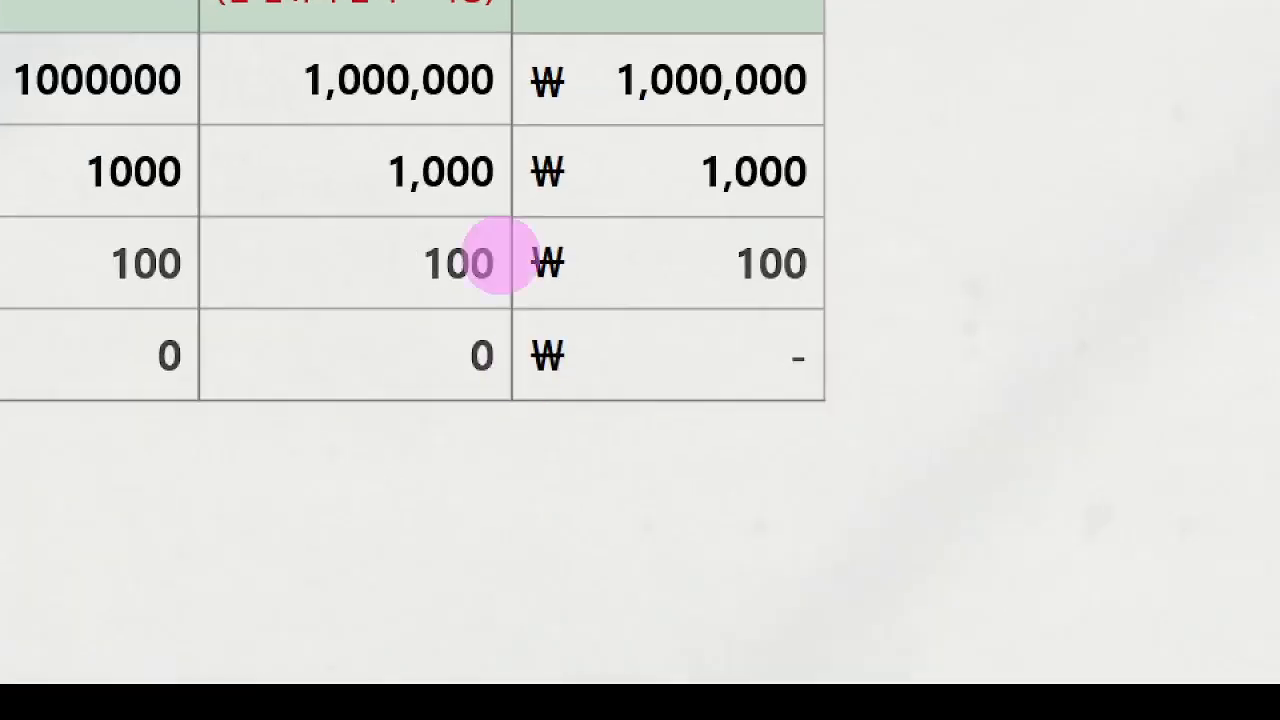
mouse_move(818, 436)
left_mouse_down()
mouse_move(772, 396)
mouse_move(832, 436)
left_mouse_up()
left_click_drag(492, 441, 500, 432)
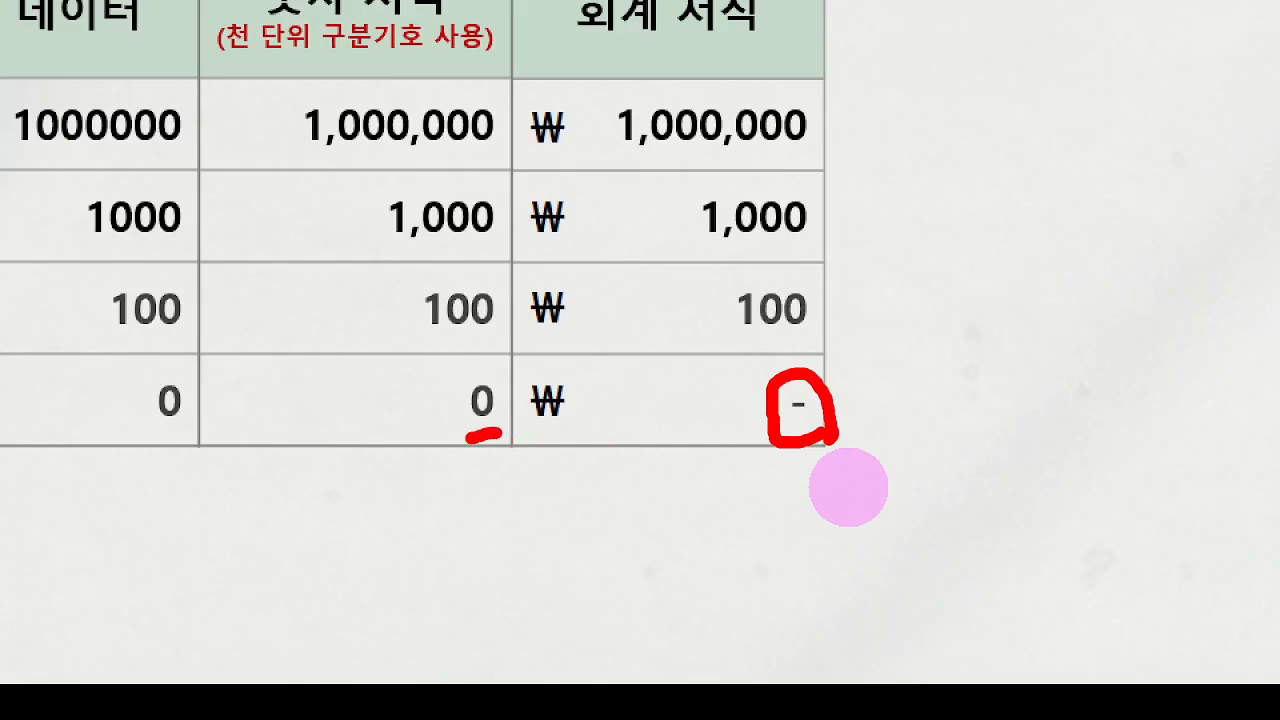
mouse_move(163, 103)
left_mouse_down()
mouse_move(200, 365)
mouse_move(172, 410)
left_mouse_up()
left_click_drag(478, 122, 495, 452)
left_click_drag(755, 102, 787, 408)
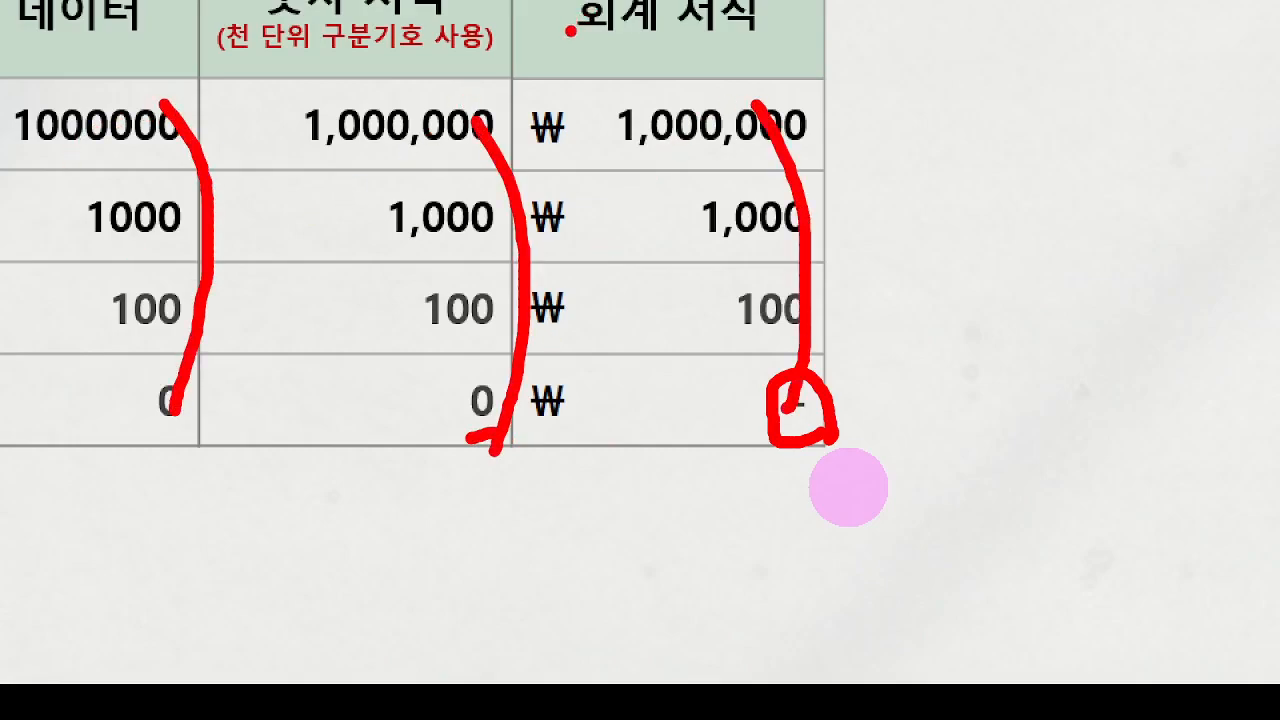
key("Escape")
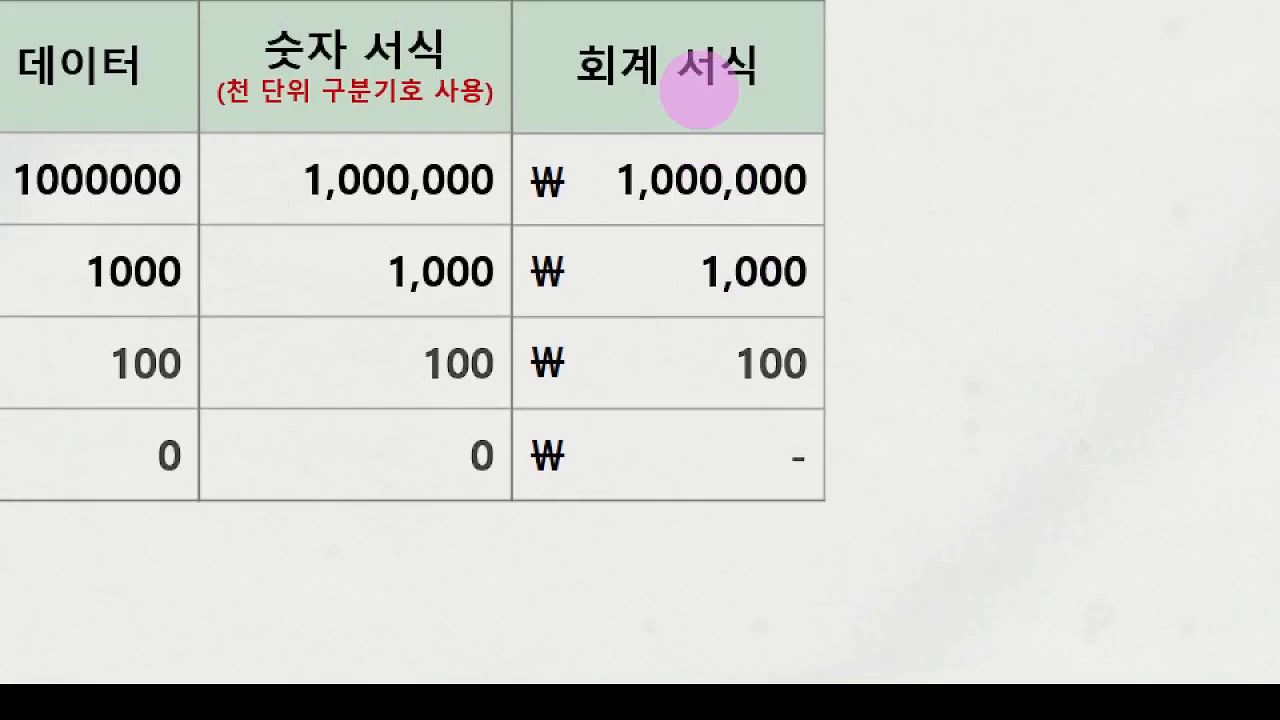
mouse_move(774, 500)
left_mouse_down()
mouse_move(846, 405)
mouse_move(750, 502)
mouse_move(780, 492)
left_mouse_up()
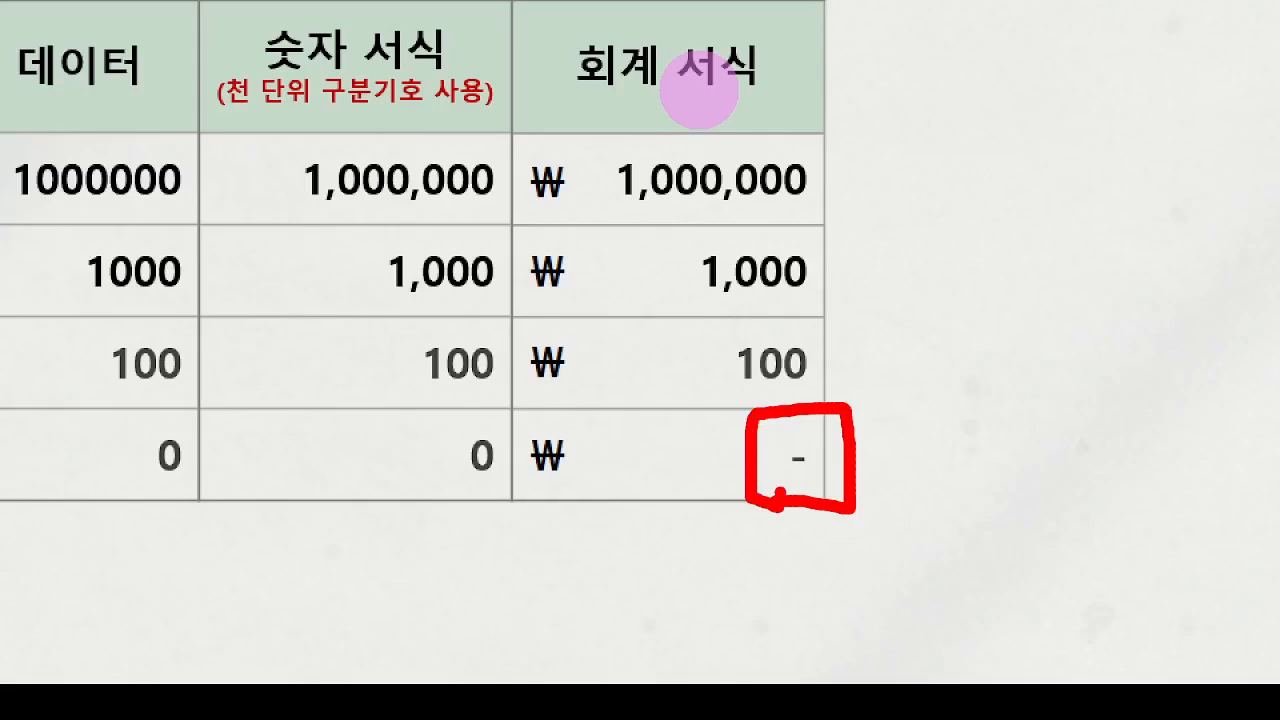
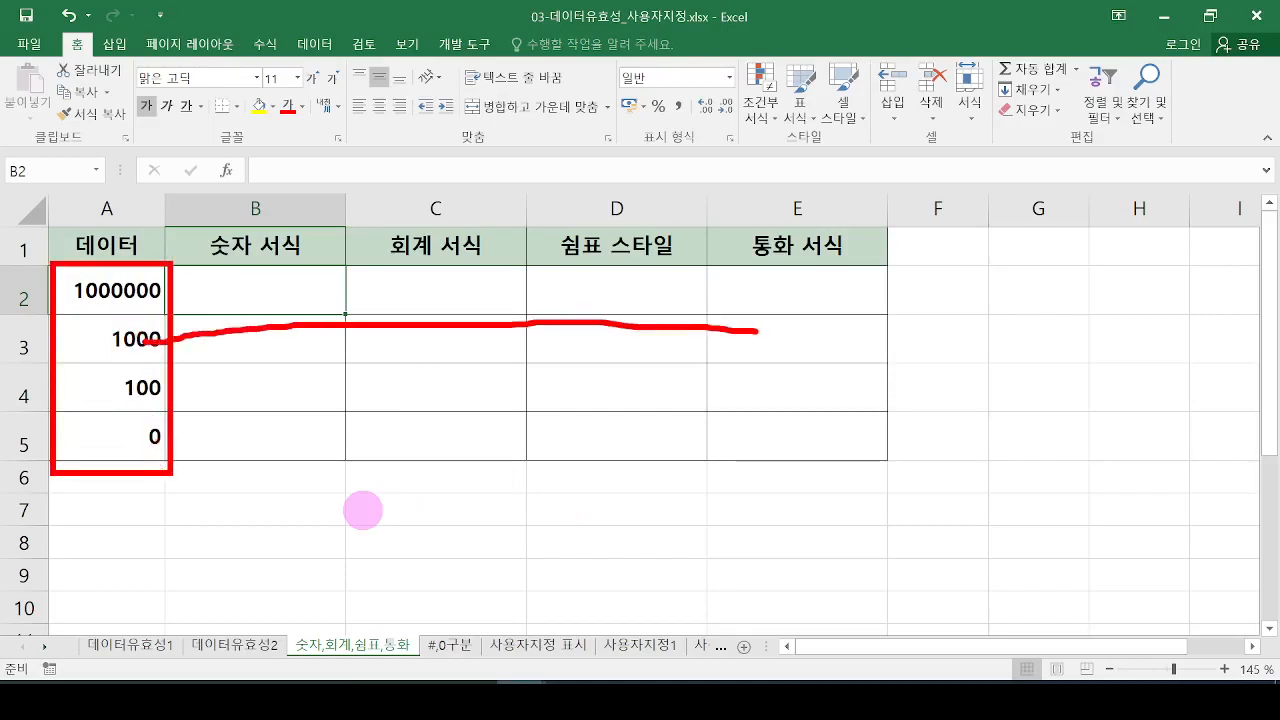
On the 숫자,회계,쉼표,통화 sheet in Excel, fill the values in A2:A5 across to column E.
left_click(126, 291)
left_click_drag(126, 291, 126, 432)
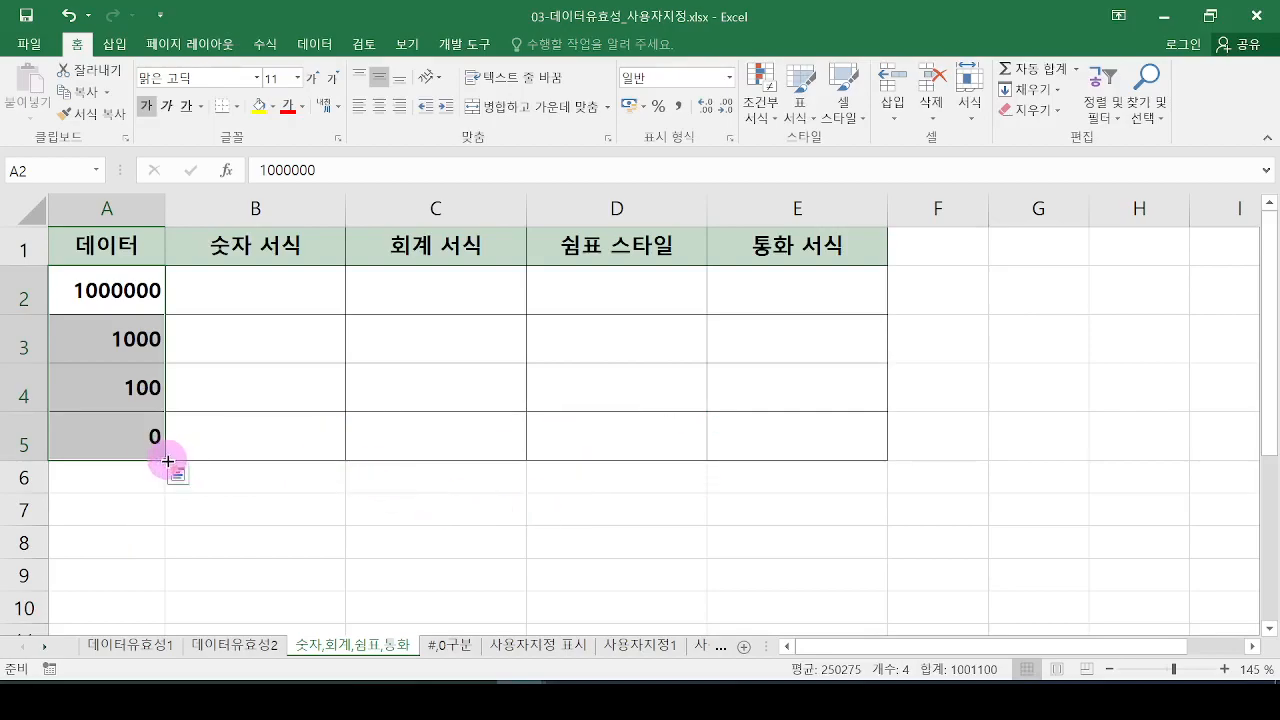
left_click_drag(165, 459, 855, 466)
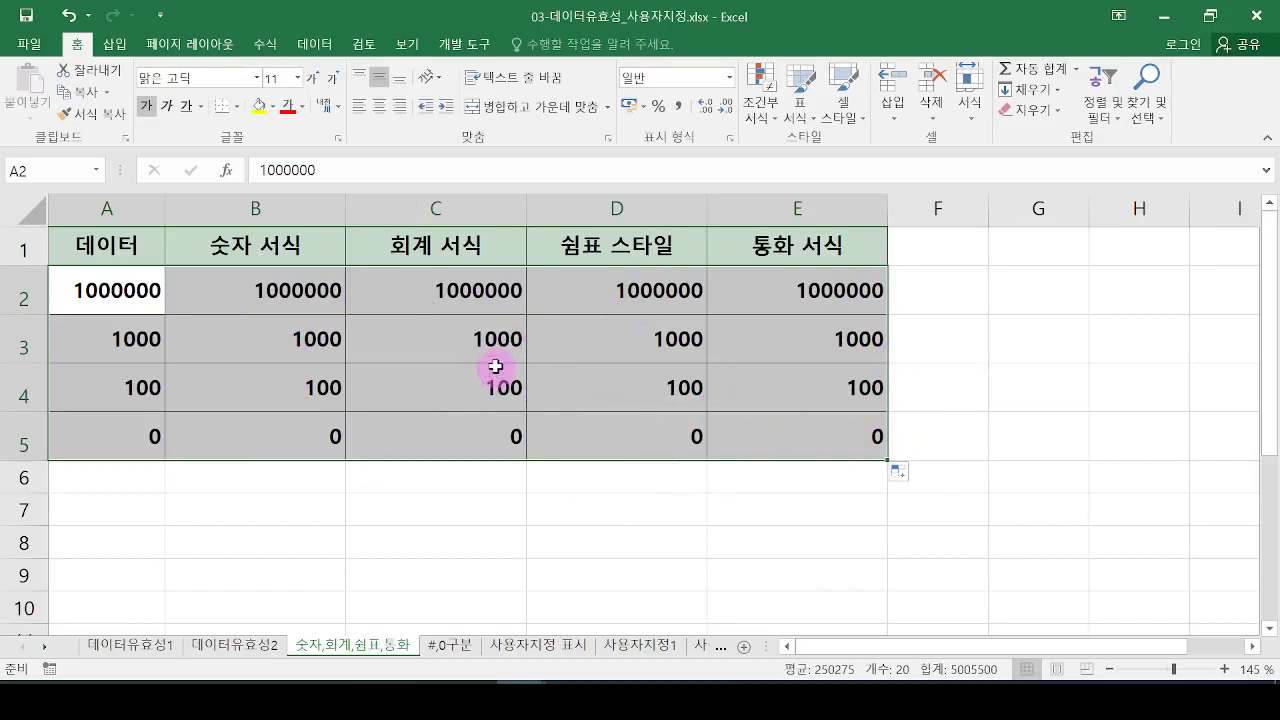
Format cells B2:B5 with the 숫자 category and the 1000 단위 구분 기호(,) 사용 option enabled.
left_click(300, 305)
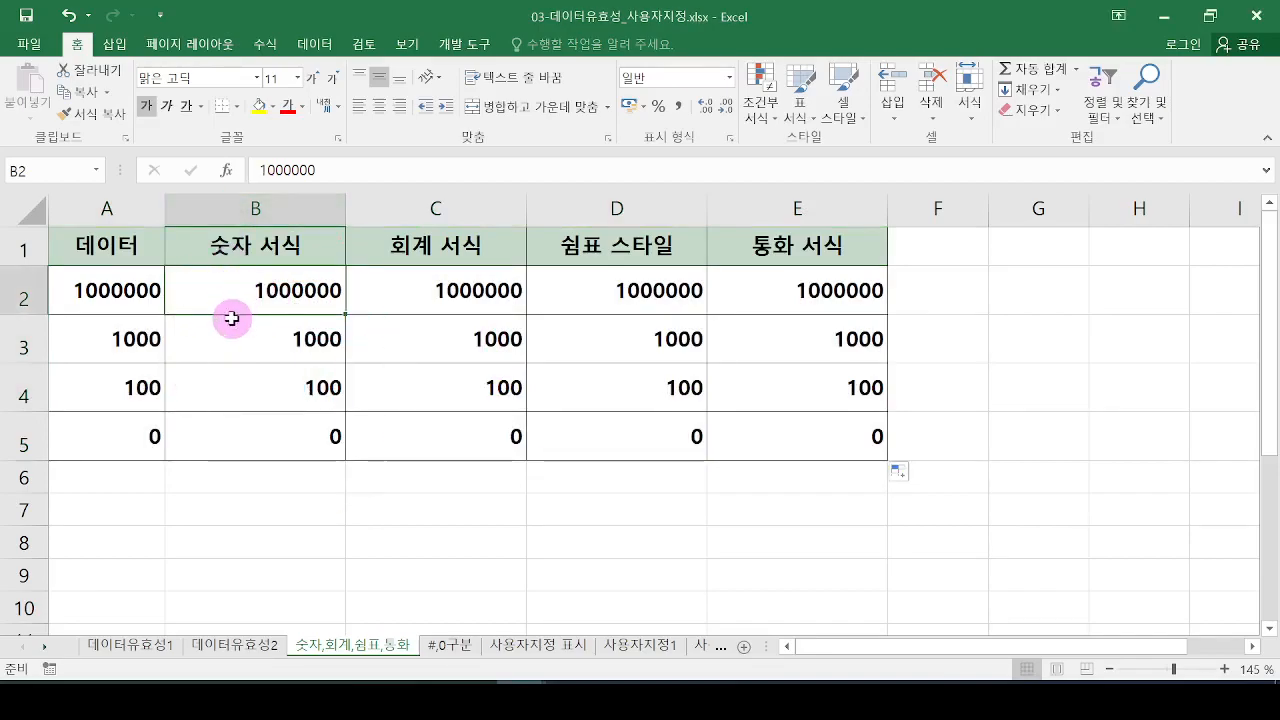
left_click_drag(257, 289, 313, 430)
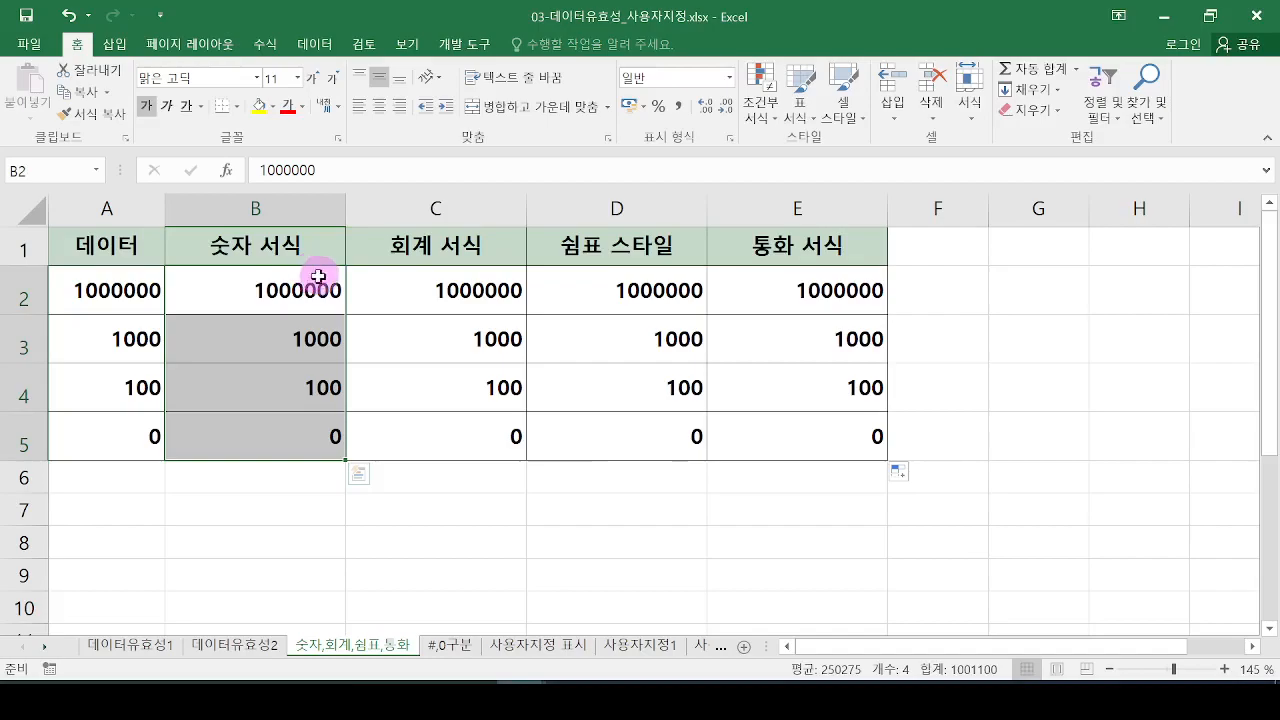
key("ctrl+1")
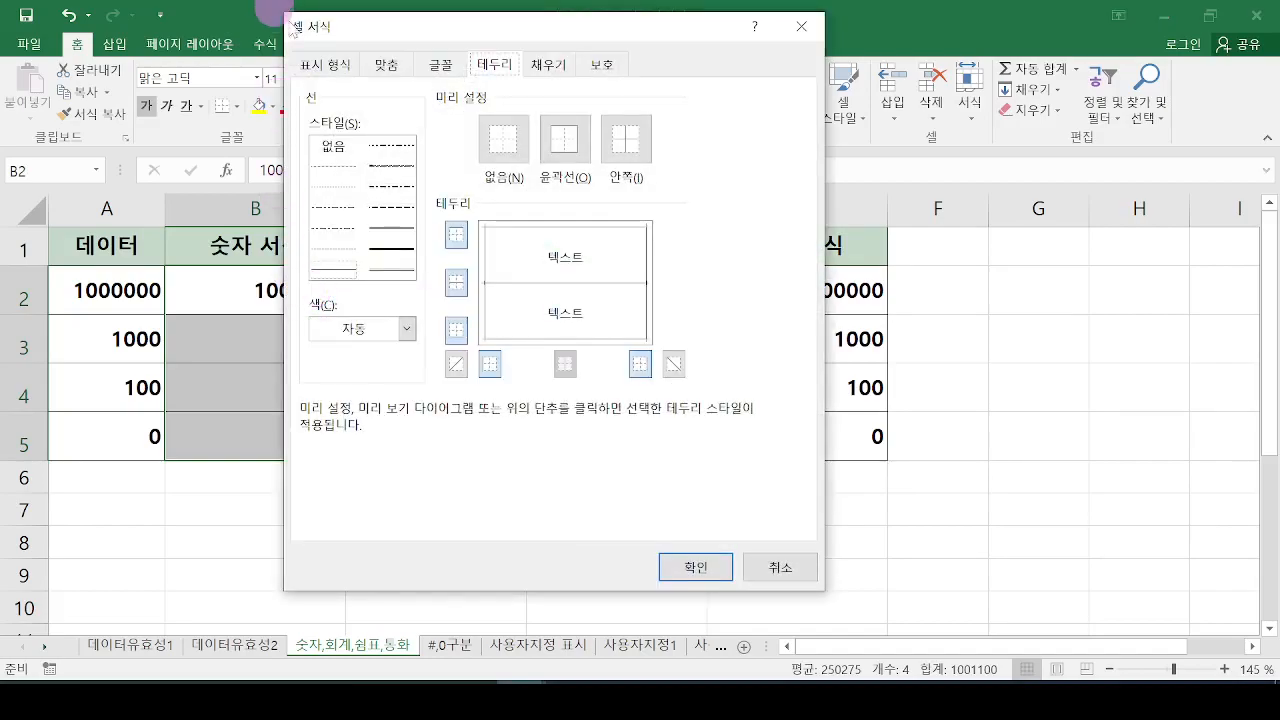
left_click_drag(353, 28, 613, 82)
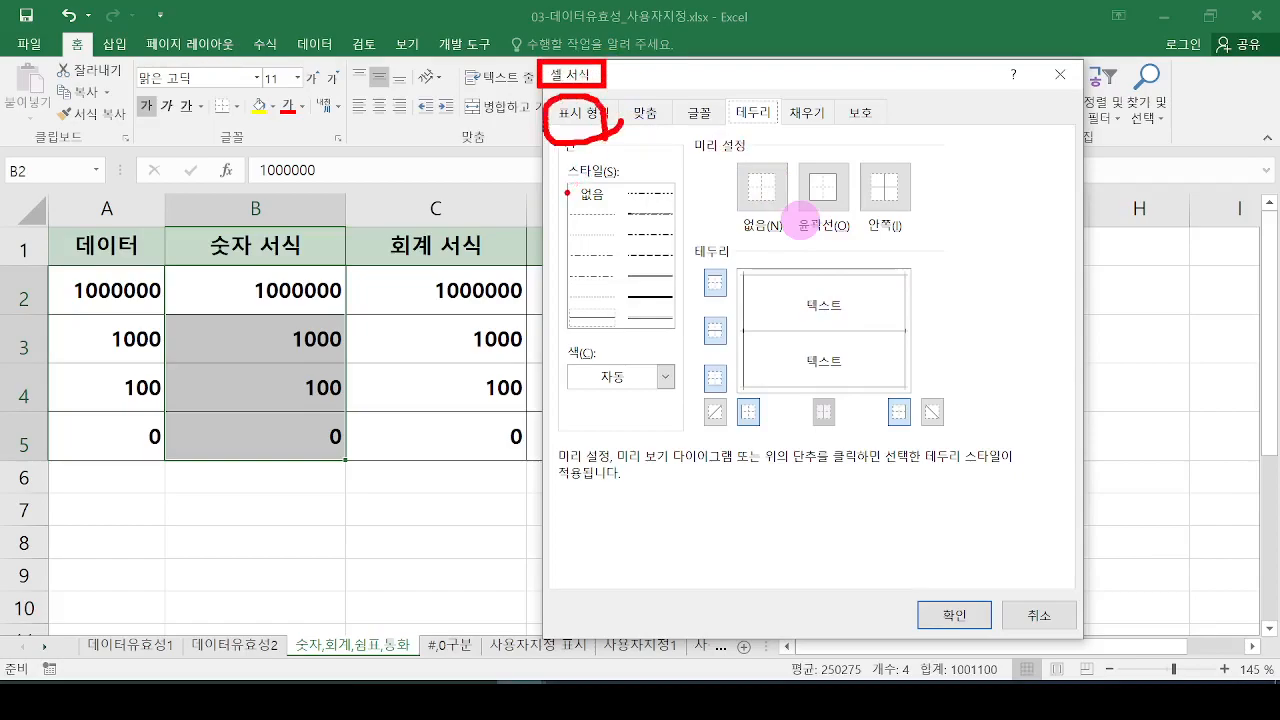
left_click(572, 113)
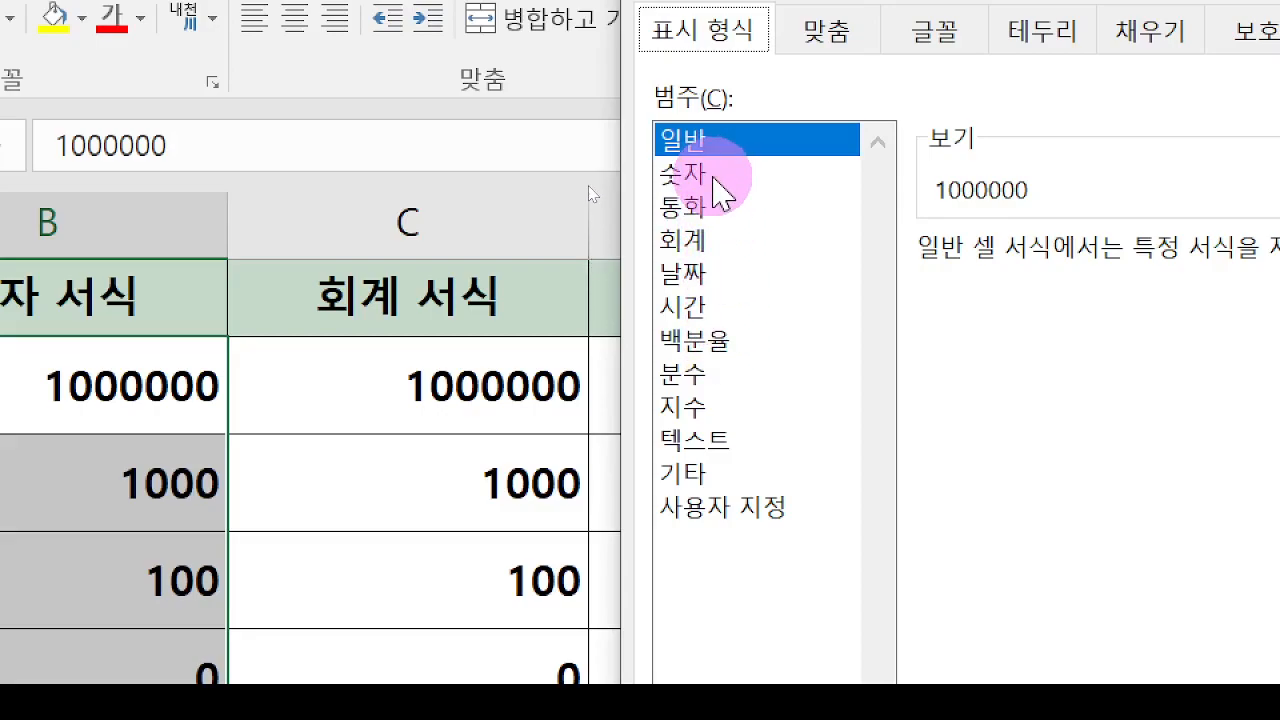
left_click(720, 190)
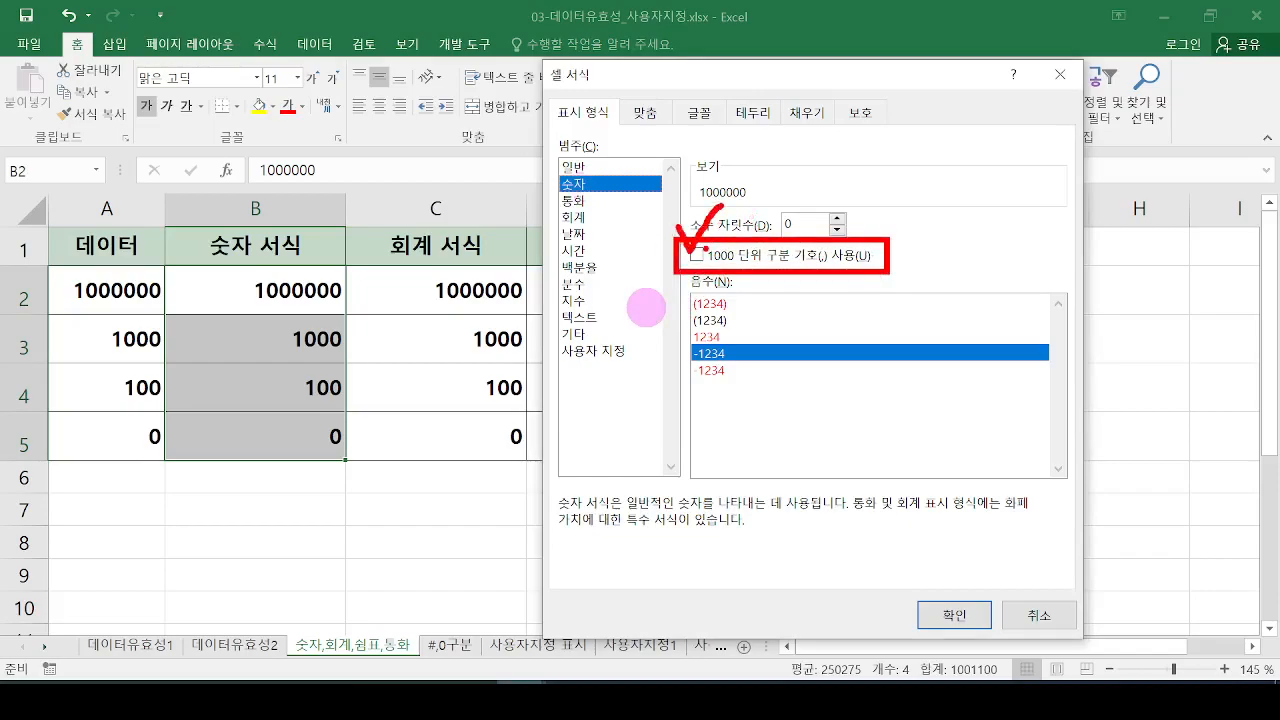
left_click(697, 255)
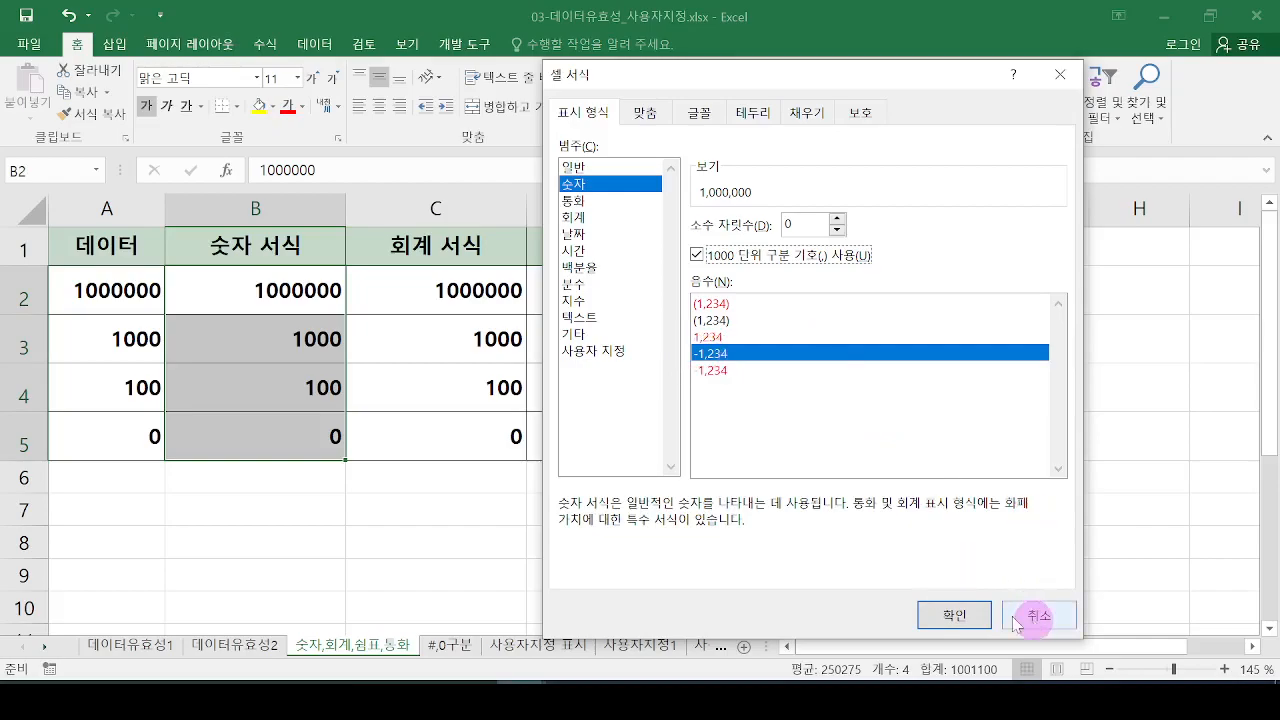
left_click(951, 613)
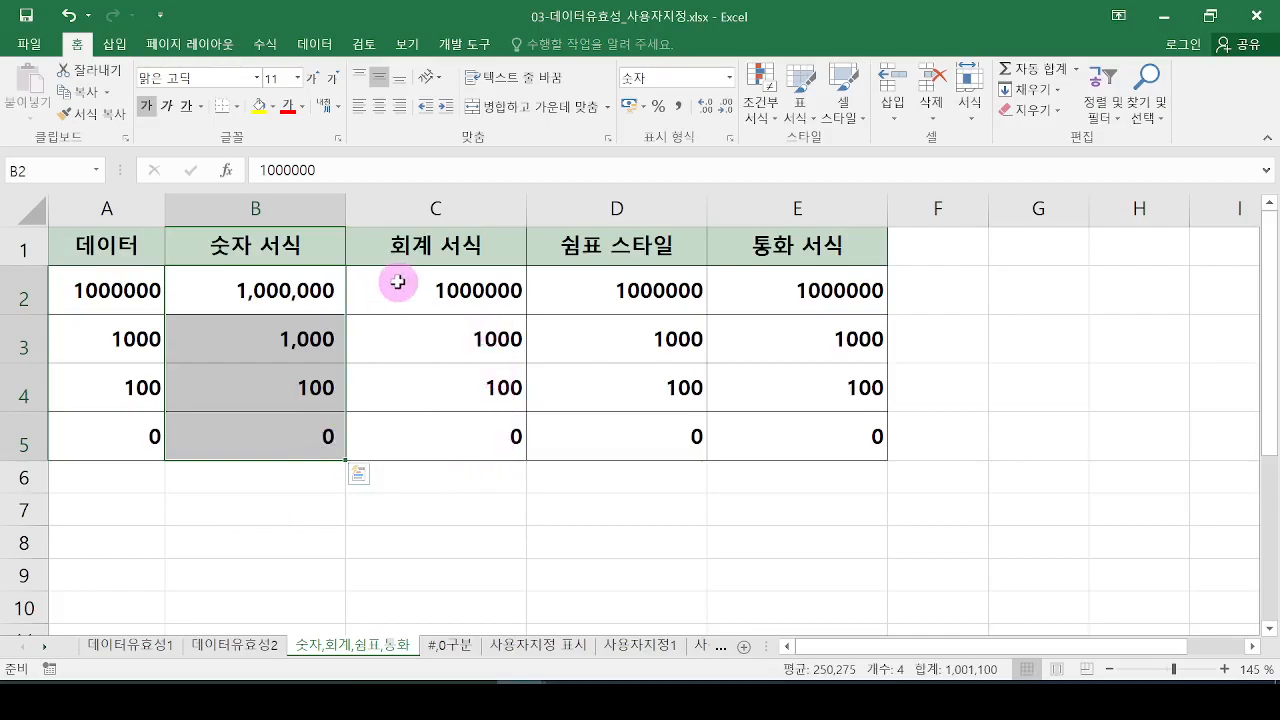
Apply the 회계 number format to cells C2:C5 in the 회계 서식 column.
left_click_drag(397, 283, 410, 413)
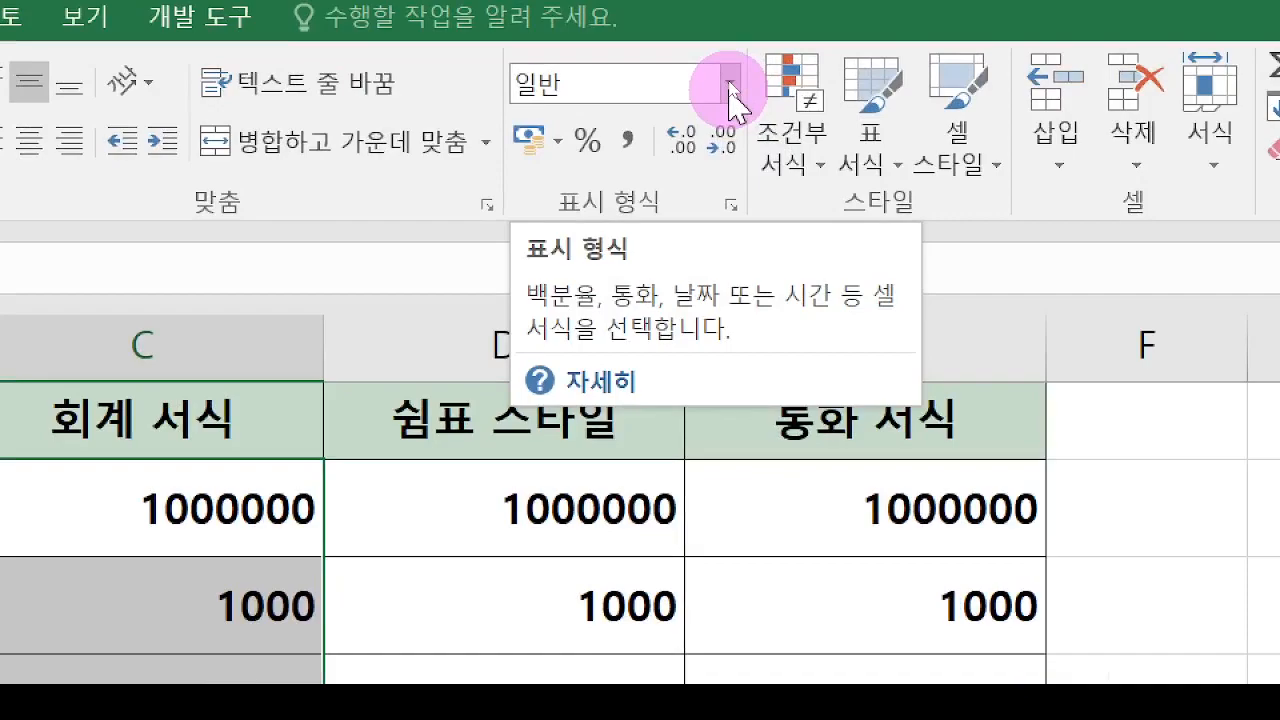
left_click(731, 88)
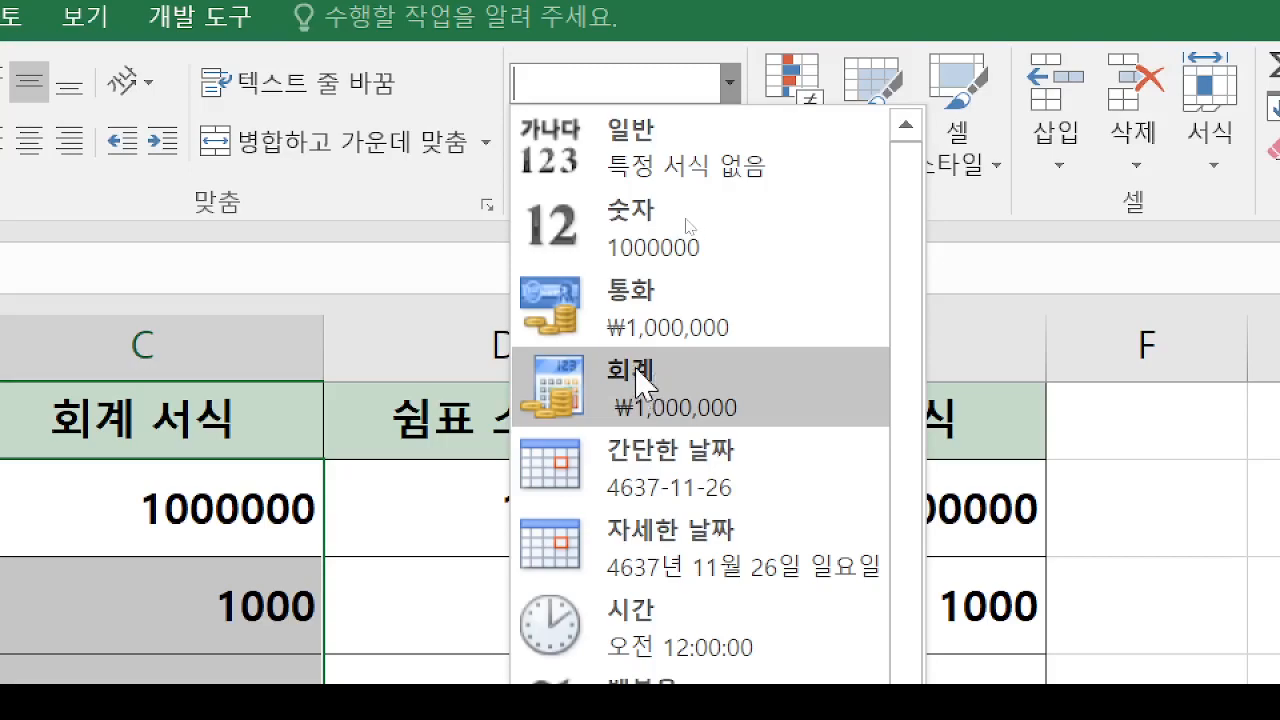
left_click(645, 383)
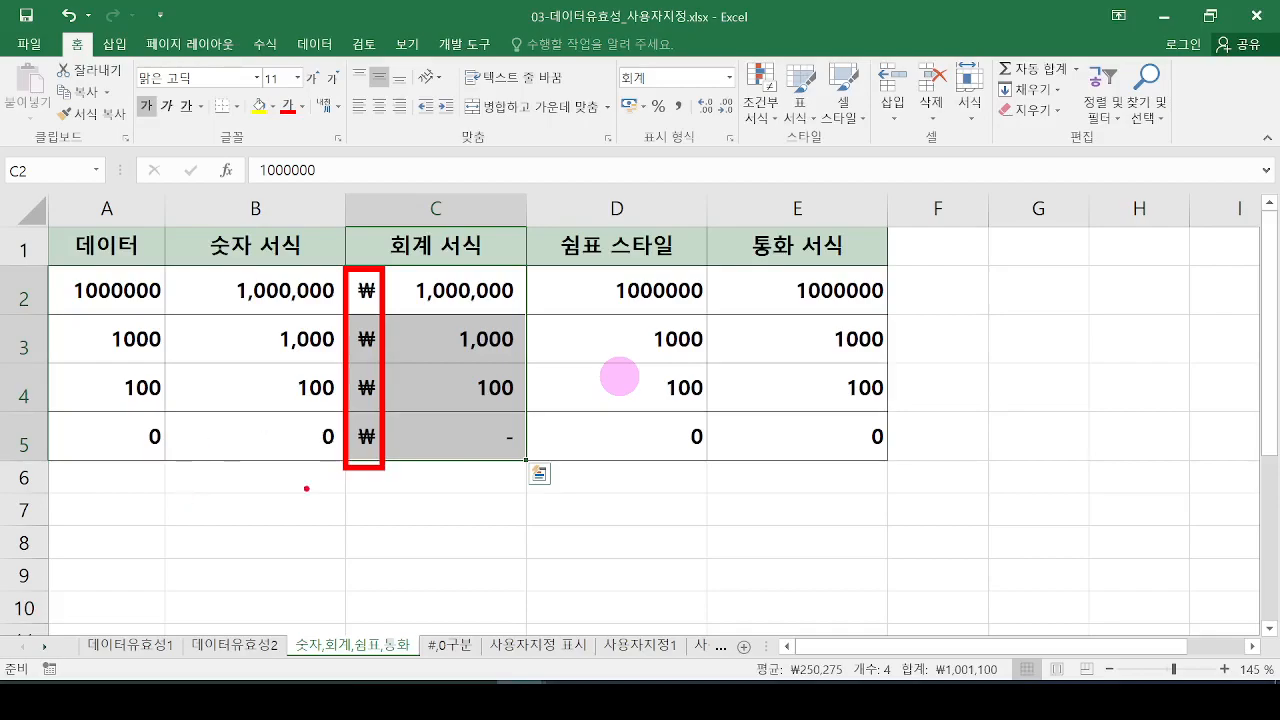
Mark the dash in C5 and the gap after the number in C2, and box the values under 쉼표 스타일.
mouse_move(506, 472)
left_mouse_down()
mouse_move(524, 411)
mouse_move(510, 495)
left_mouse_up()
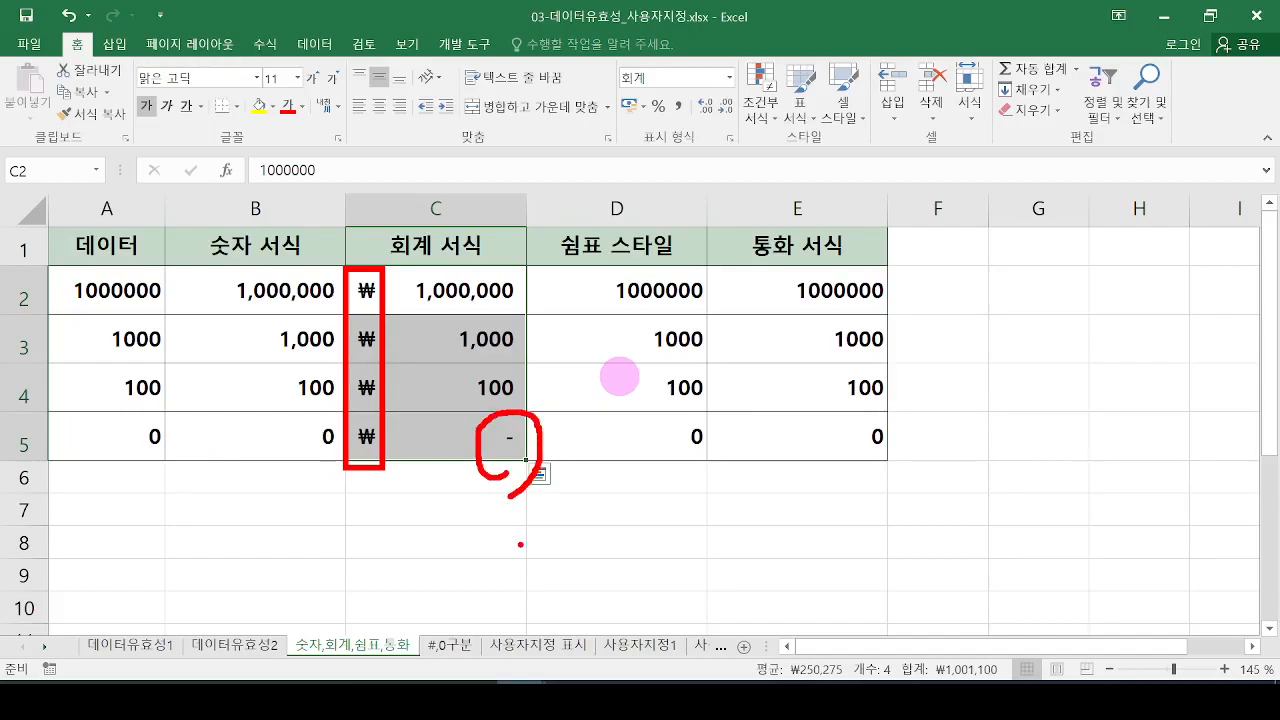
key("e")
mouse_move(540, 299)
left_mouse_down()
mouse_move(510, 302)
mouse_move(530, 282)
mouse_move(524, 316)
left_mouse_up()
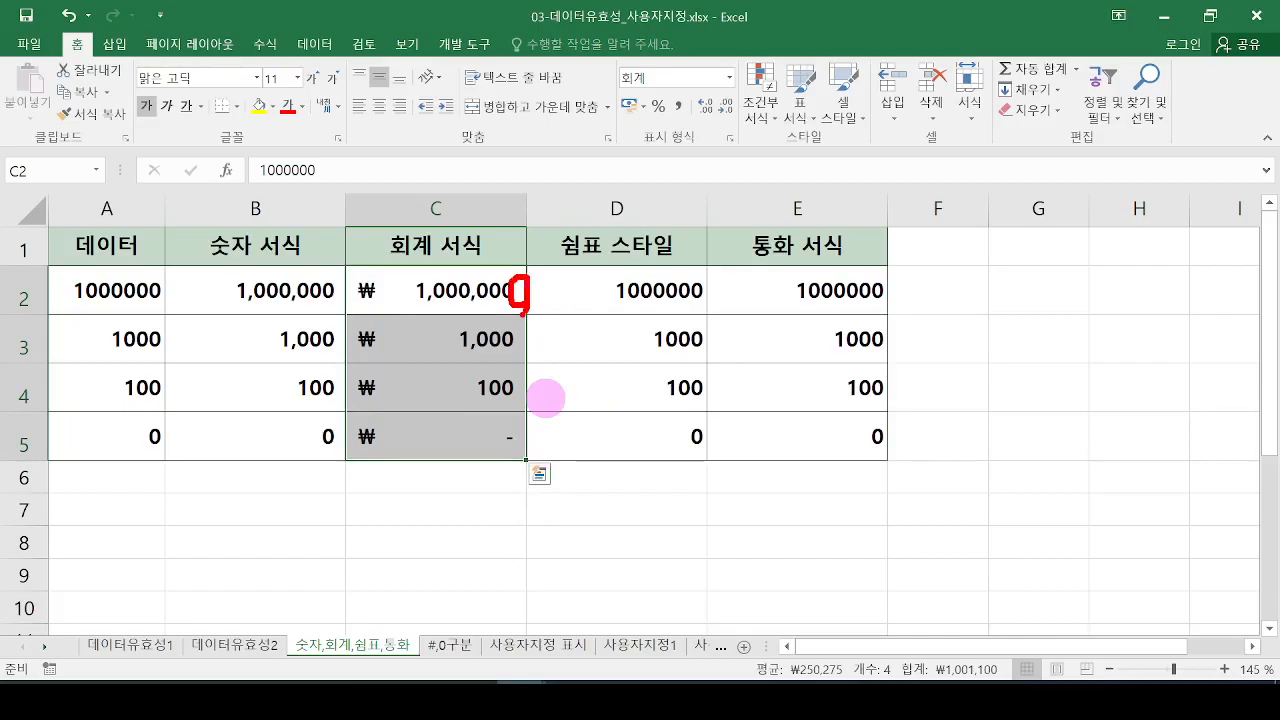
key("e")
left_click_drag(573, 265, 716, 434)
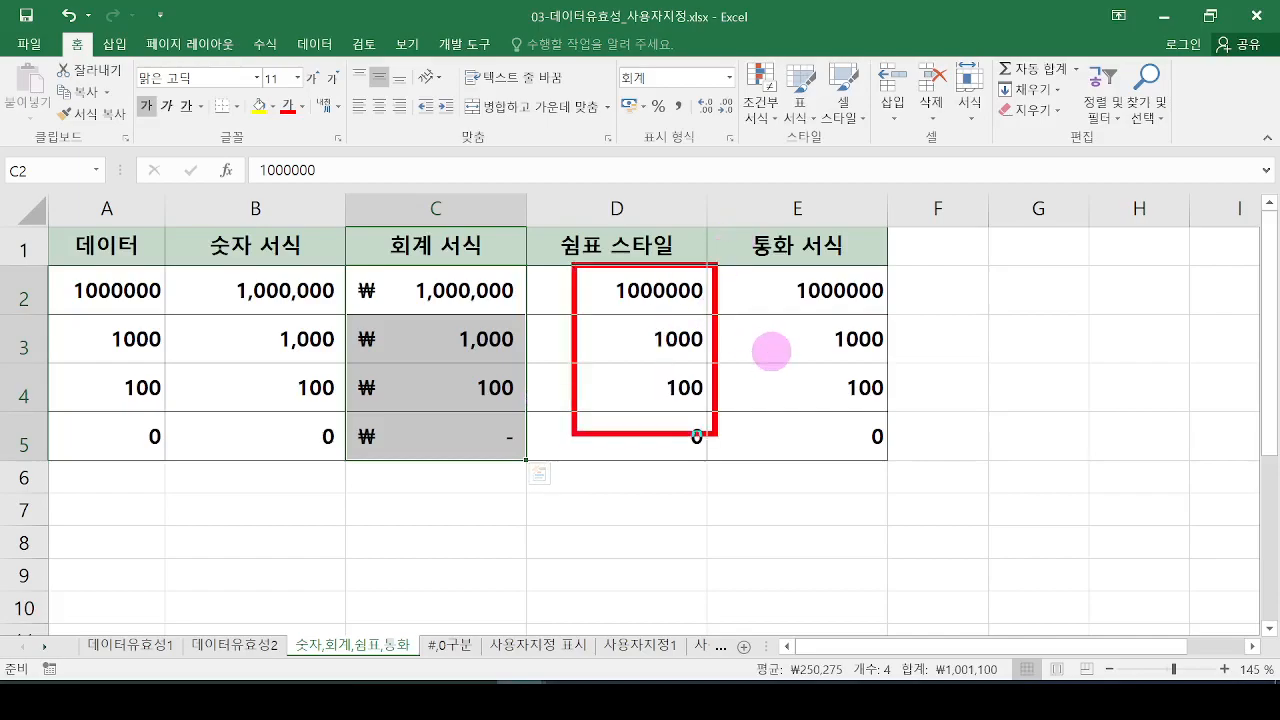
Apply the 쉼표 스타일 (comma style) to cells D2:D5 in the 쉼표 스타일 column.
key("Escape")
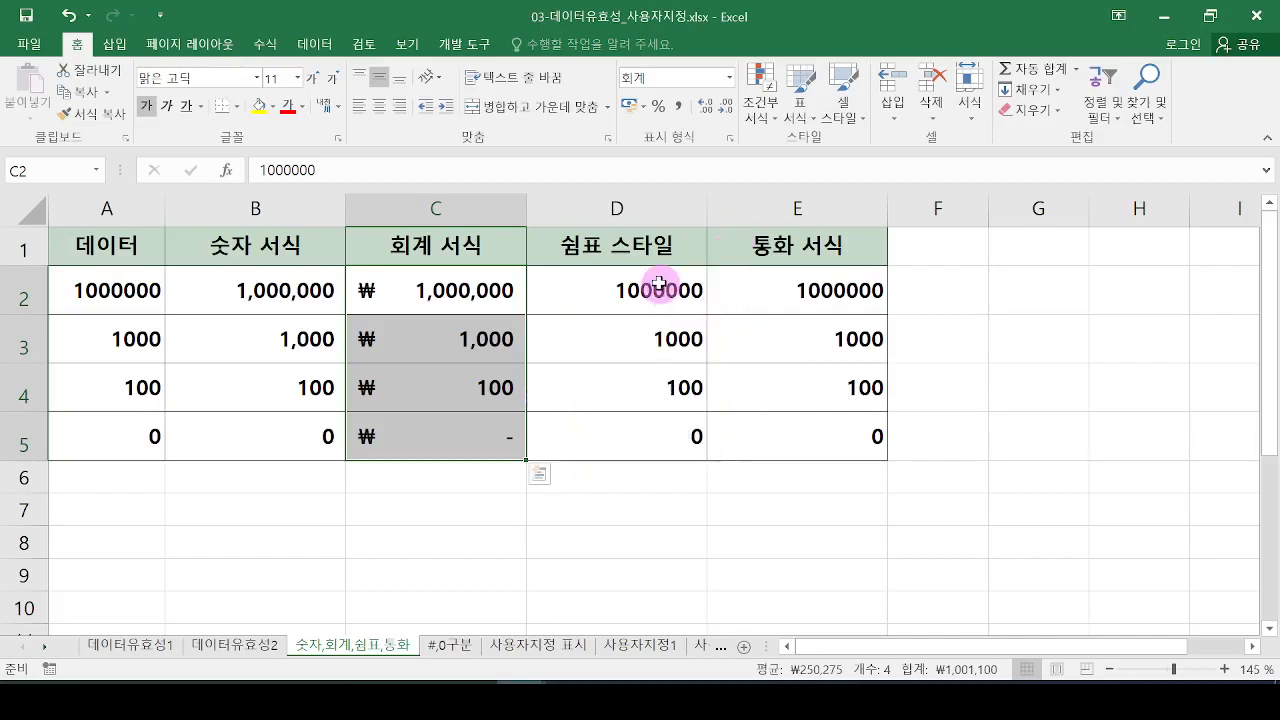
left_click_drag(659, 285, 655, 435)
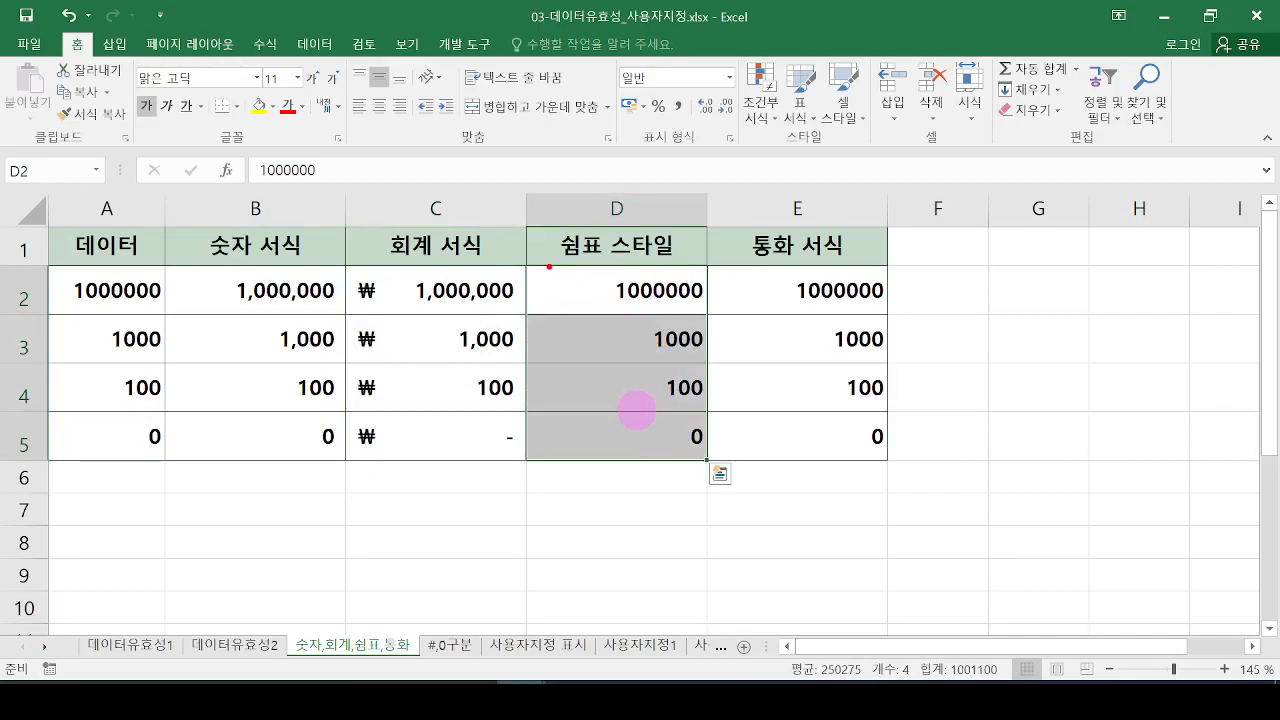
mouse_move(549, 267)
left_mouse_down()
mouse_move(634, 394)
mouse_move(713, 446)
mouse_move(712, 472)
left_mouse_up()
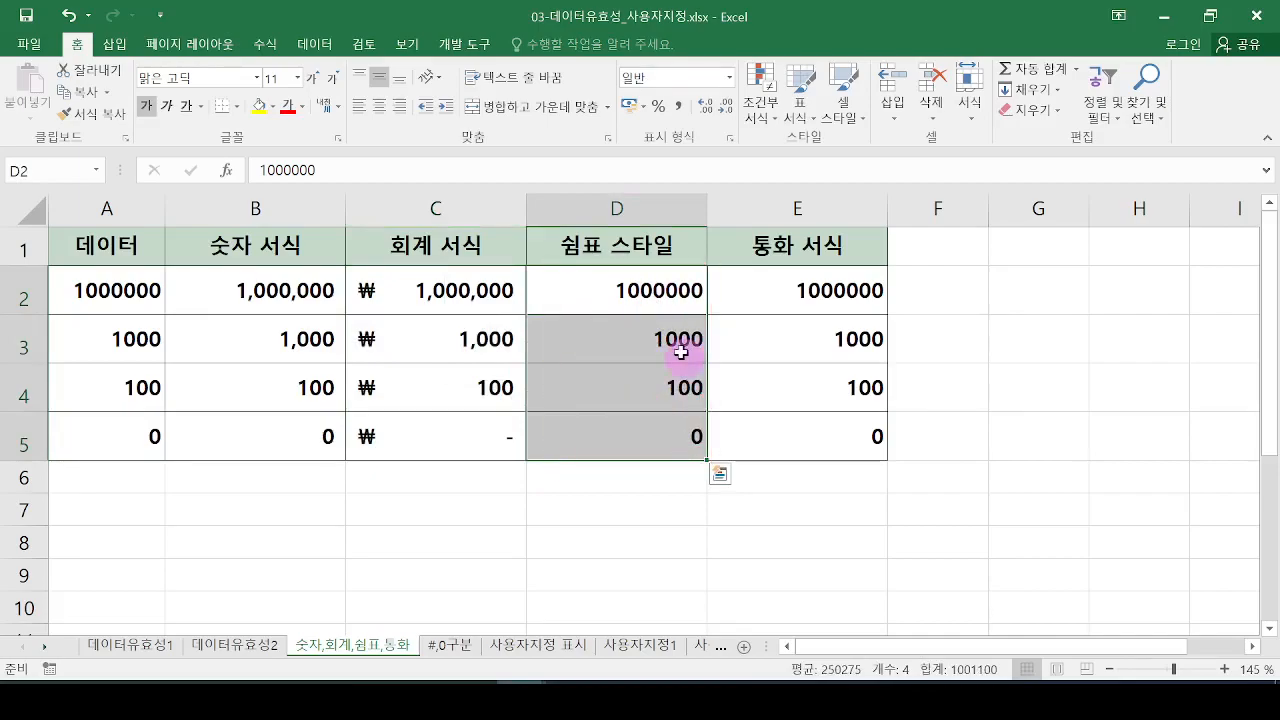
mouse_move(622, 288)
left_mouse_down()
mouse_move(624, 218)
mouse_move(652, 125)
left_mouse_up()
mouse_move(608, 88)
left_mouse_down()
mouse_move(755, 126)
mouse_move(662, 97)
mouse_move(700, 118)
mouse_move(674, 140)
left_mouse_up()
key("Escape")
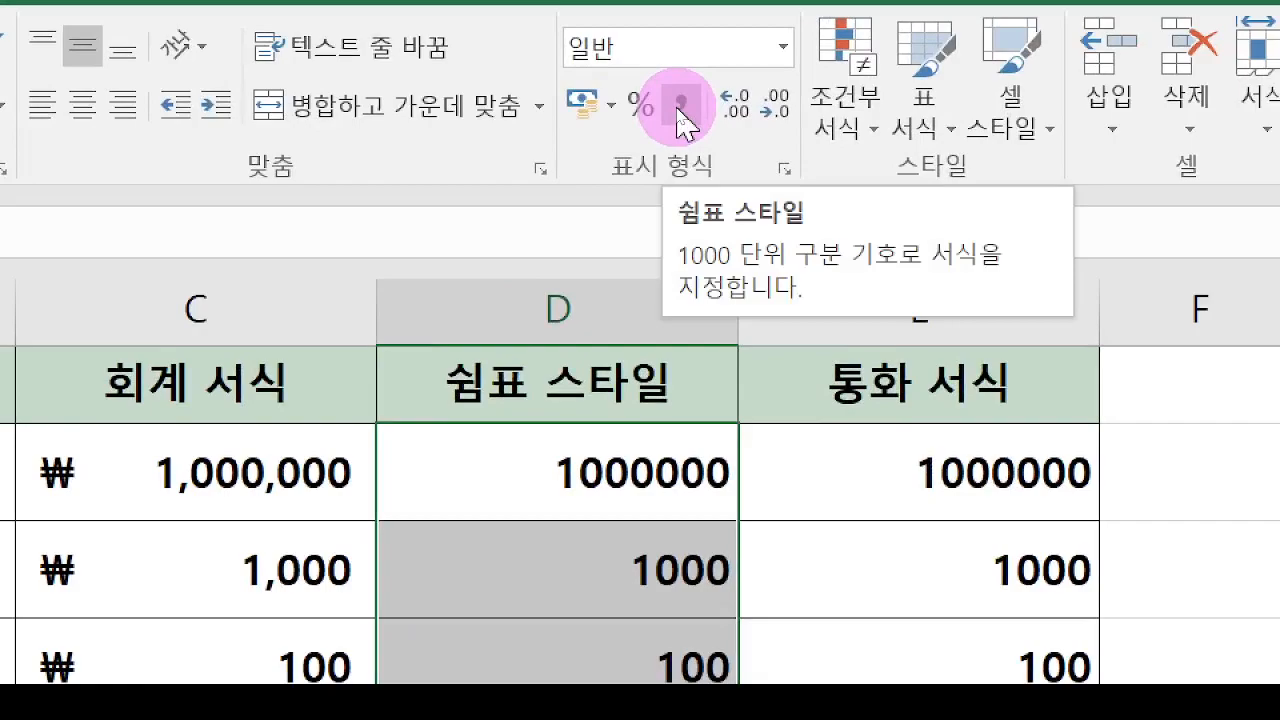
left_click(680, 108)
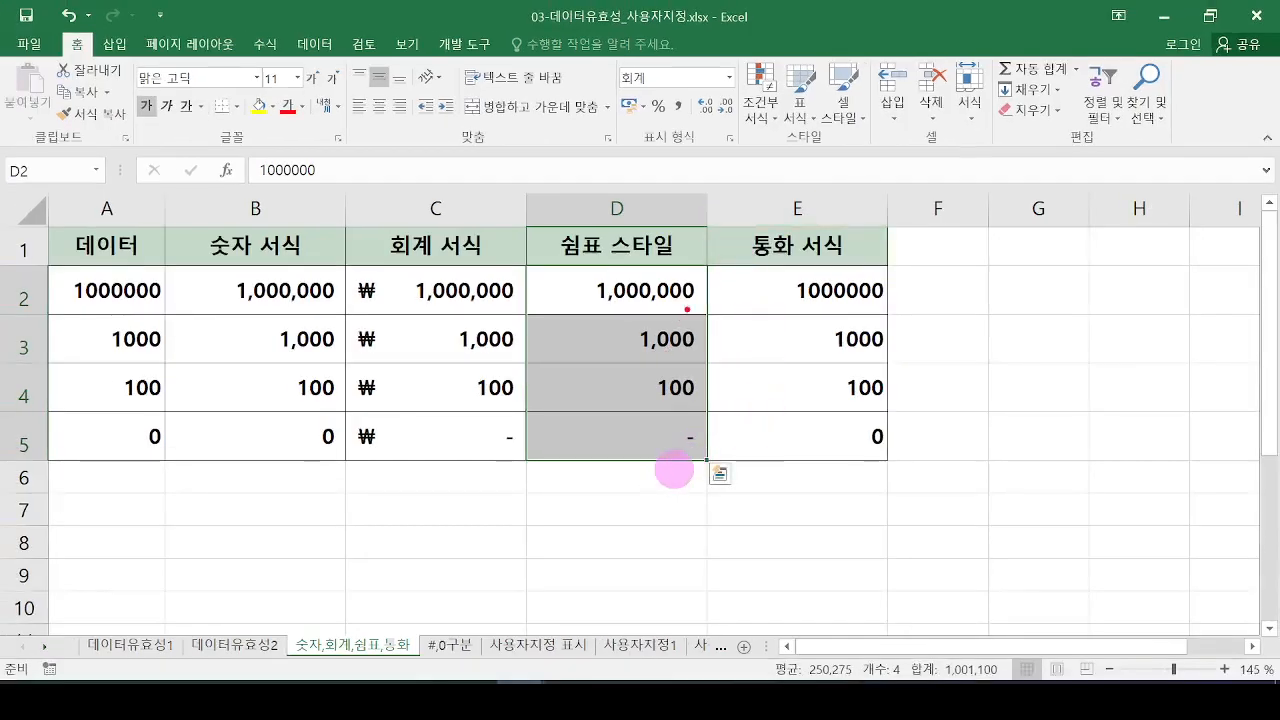
Mark the values and the D5 dash under 쉼표 스타일 against the numbers and ₩ symbols under 회계 서식, and clear the markings.
mouse_move(707, 277)
left_mouse_down()
mouse_move(750, 380)
mouse_move(712, 485)
left_mouse_up()
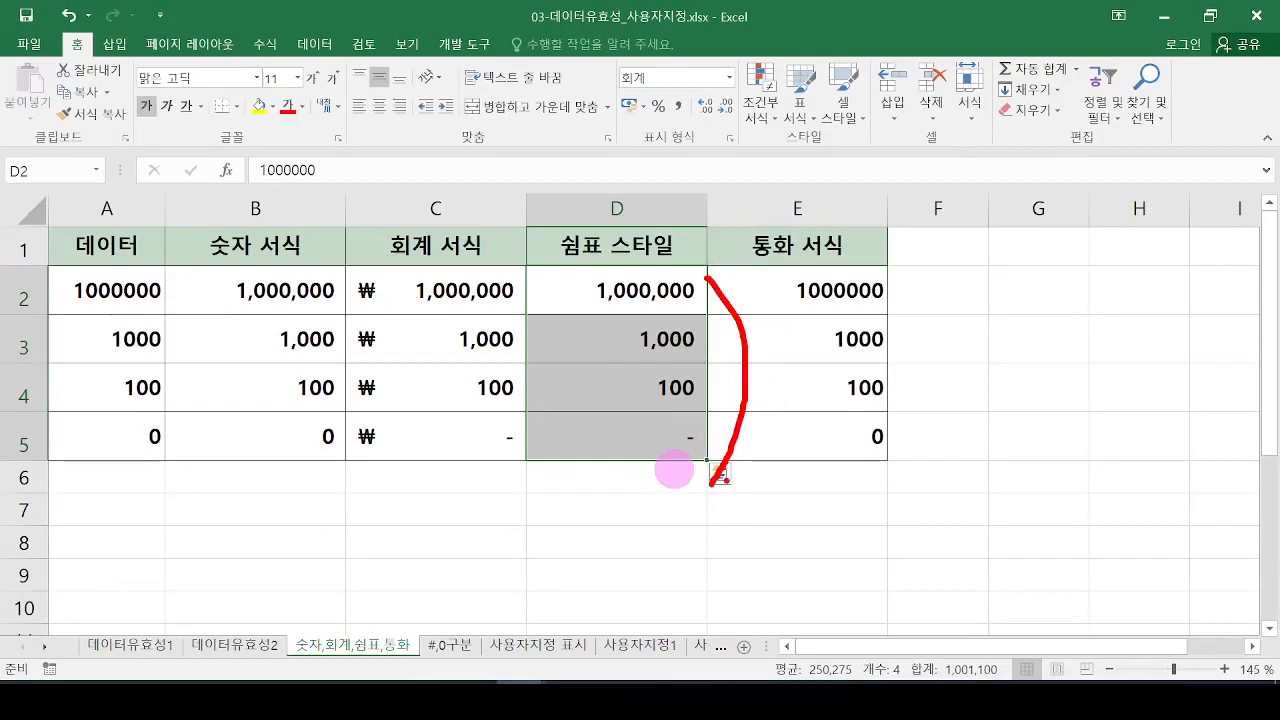
mouse_move(568, 278)
left_mouse_down()
mouse_move(566, 300)
mouse_move(586, 278)
mouse_move(600, 286)
left_mouse_up()
mouse_move(420, 288)
left_mouse_down()
mouse_move(396, 336)
mouse_move(415, 450)
left_mouse_up()
mouse_move(661, 457)
left_mouse_down()
mouse_move(666, 470)
mouse_move(697, 462)
mouse_move(688, 477)
left_mouse_up()
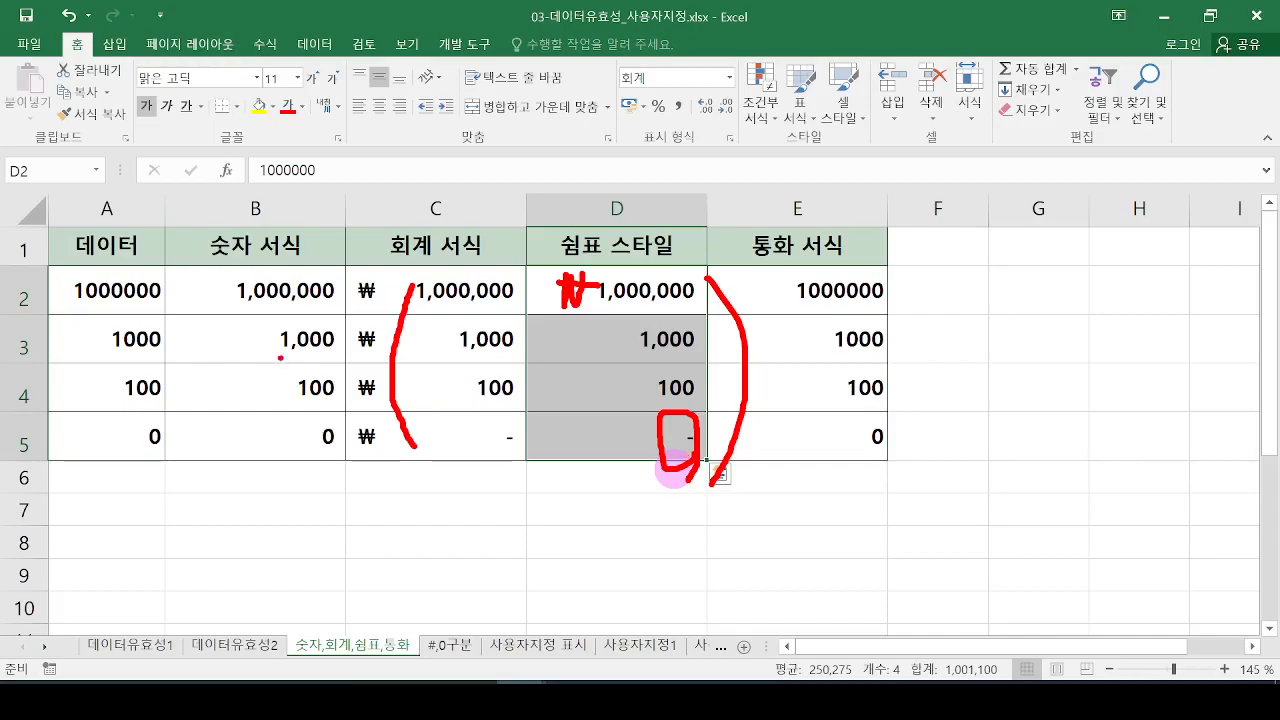
mouse_move(348, 274)
left_mouse_down()
mouse_move(336, 400)
mouse_move(356, 470)
left_mouse_up()
key("e")
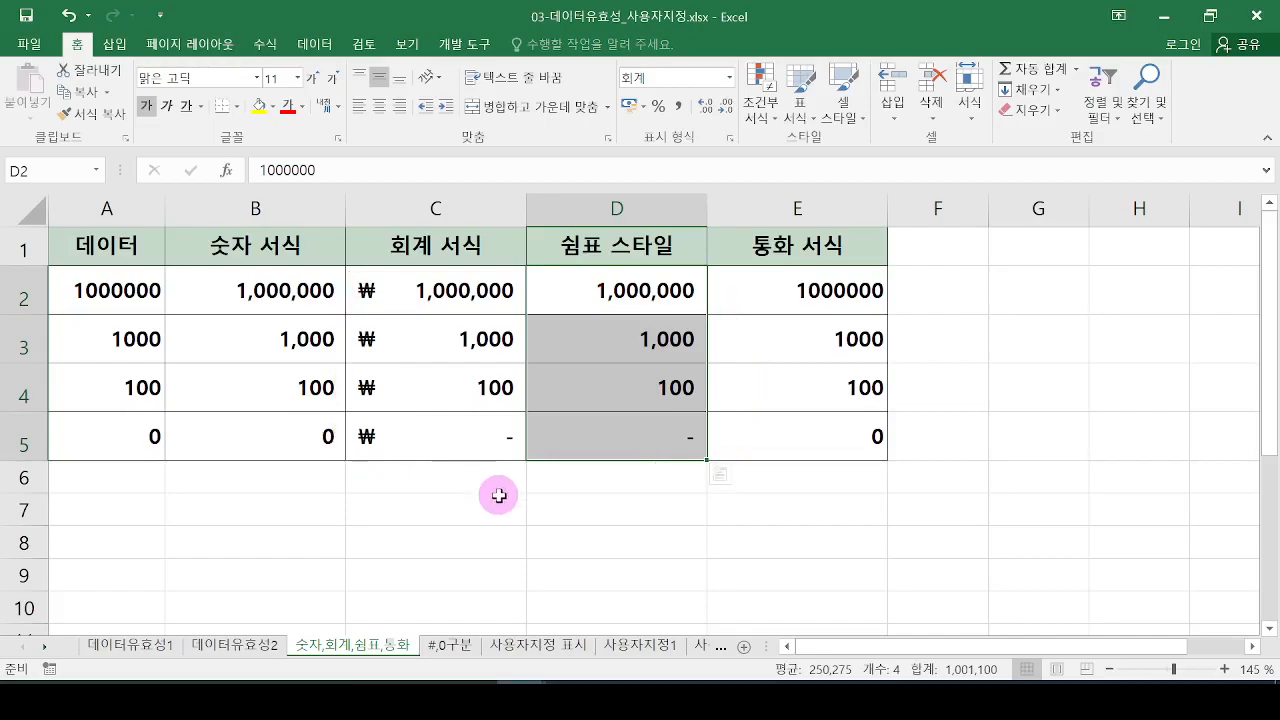
mouse_move(697, 452)
left_mouse_down()
mouse_move(688, 458)
mouse_move(704, 422)
mouse_move(697, 466)
left_mouse_up()
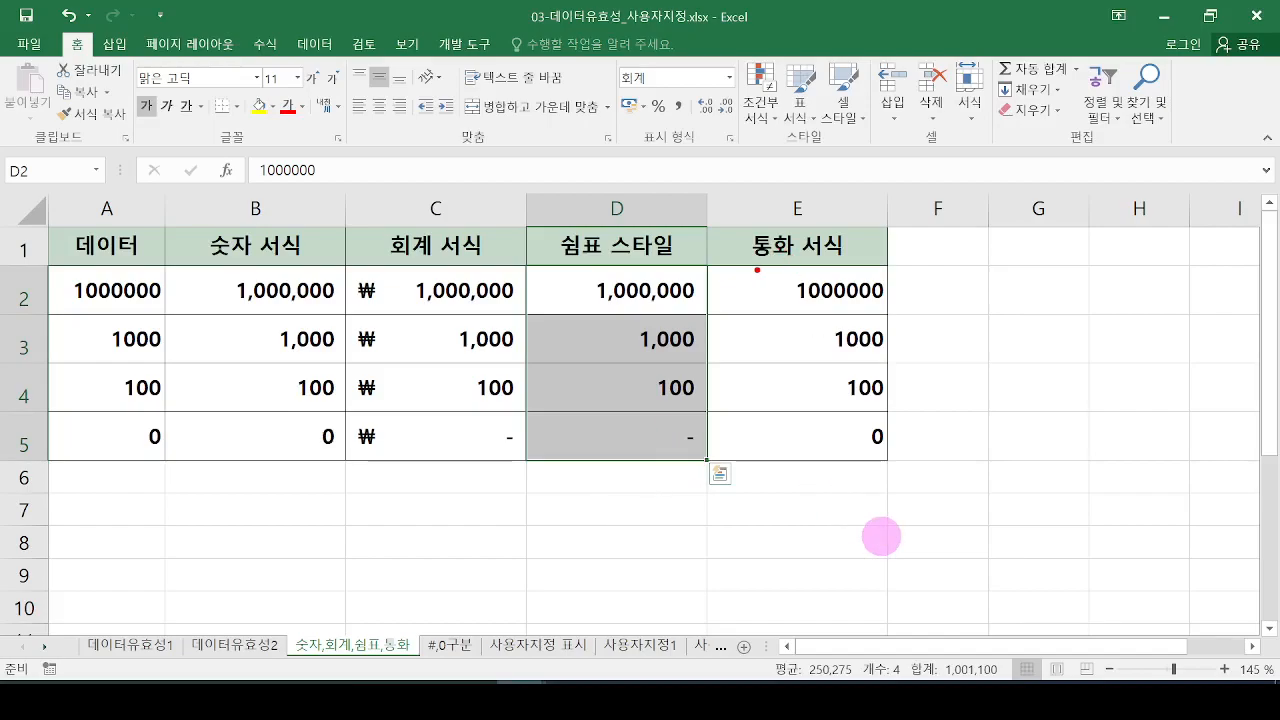
Apply the 통화 number format to cells E2:E5 in the 통화 서식 column.
mouse_move(757, 269)
left_mouse_down()
mouse_move(886, 409)
mouse_move(902, 446)
left_mouse_up()
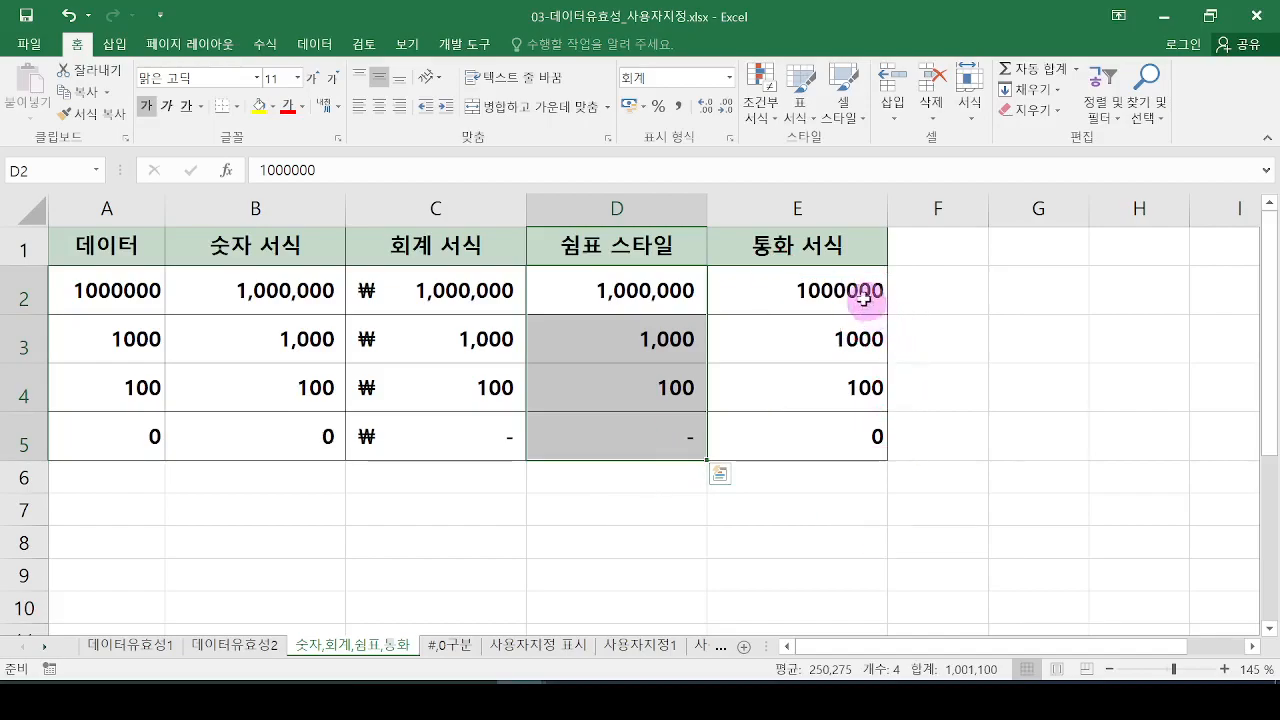
left_click_drag(857, 291, 850, 430)
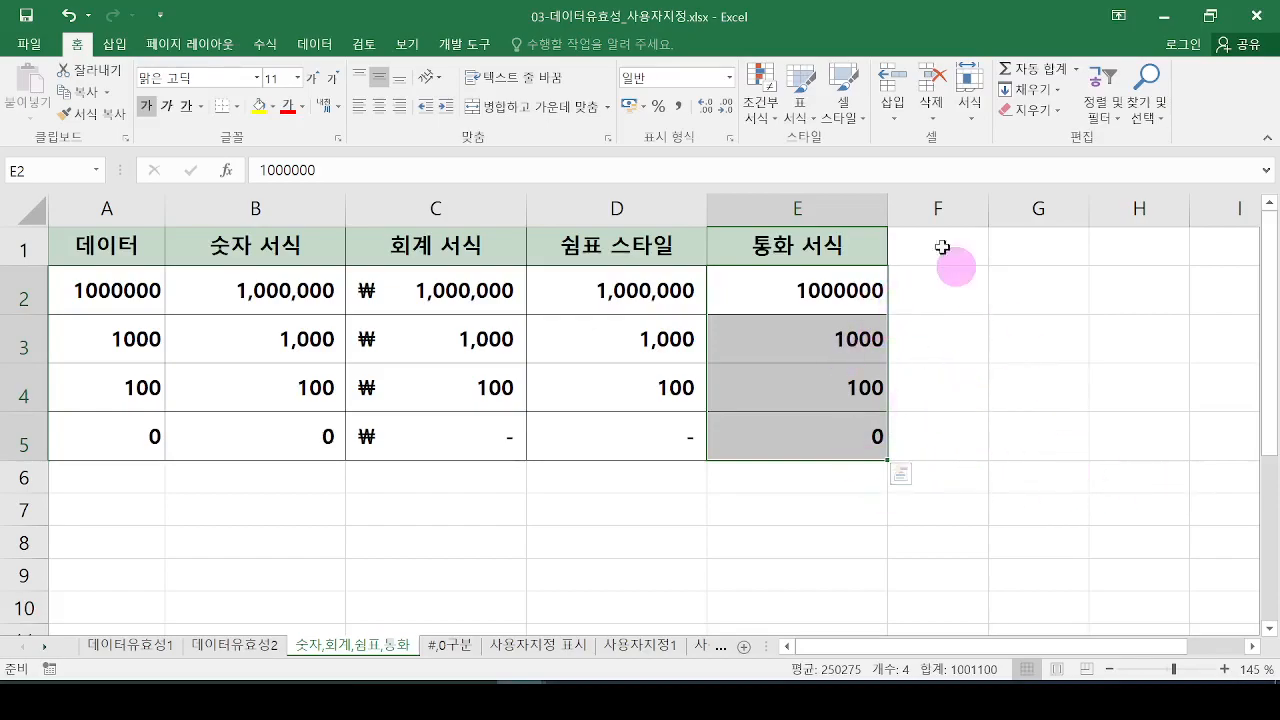
mouse_move(727, 104)
left_mouse_down()
mouse_move(597, 103)
mouse_move(730, 43)
mouse_move(746, 126)
left_mouse_up()
key("Escape")
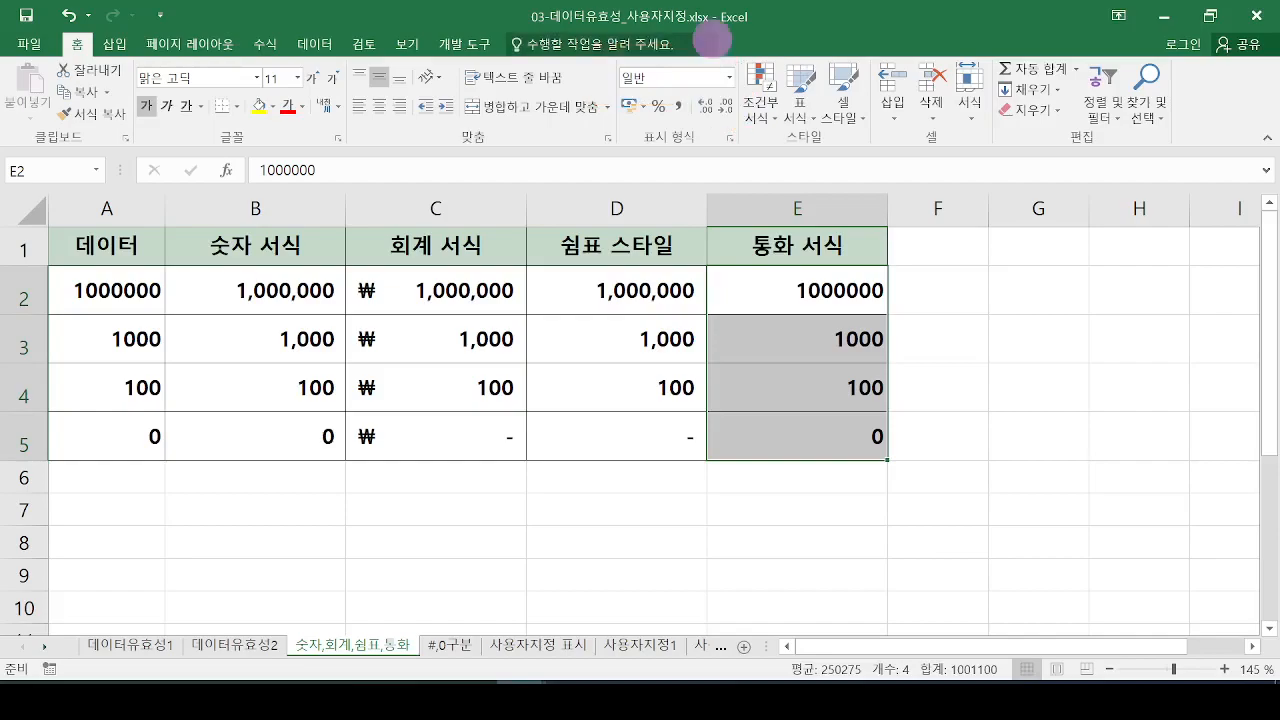
left_click(733, 84)
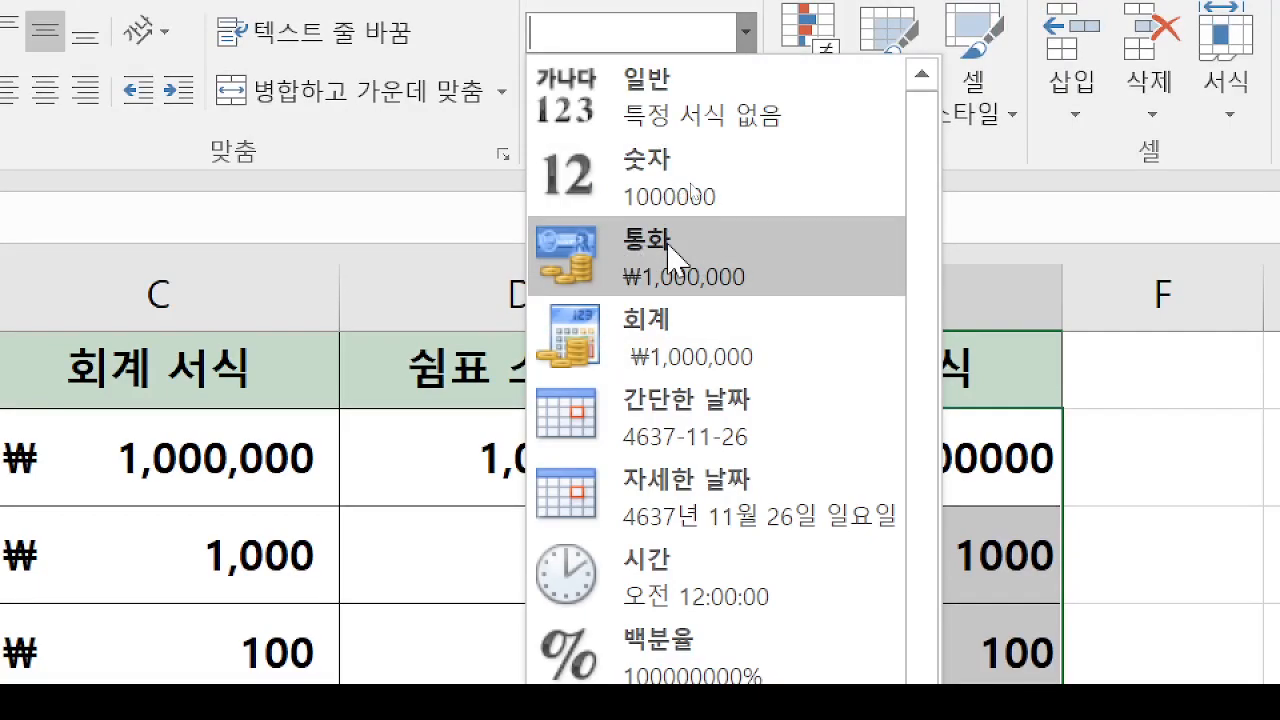
left_click(668, 258)
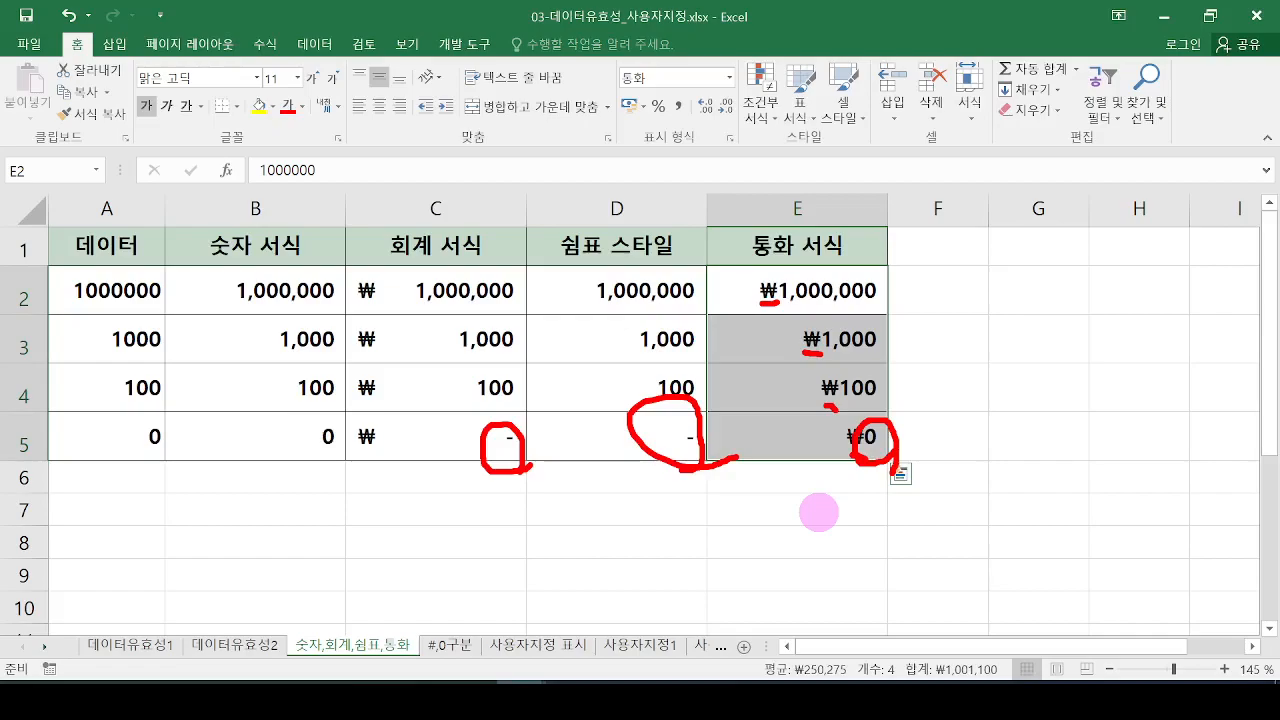
key("Escape")
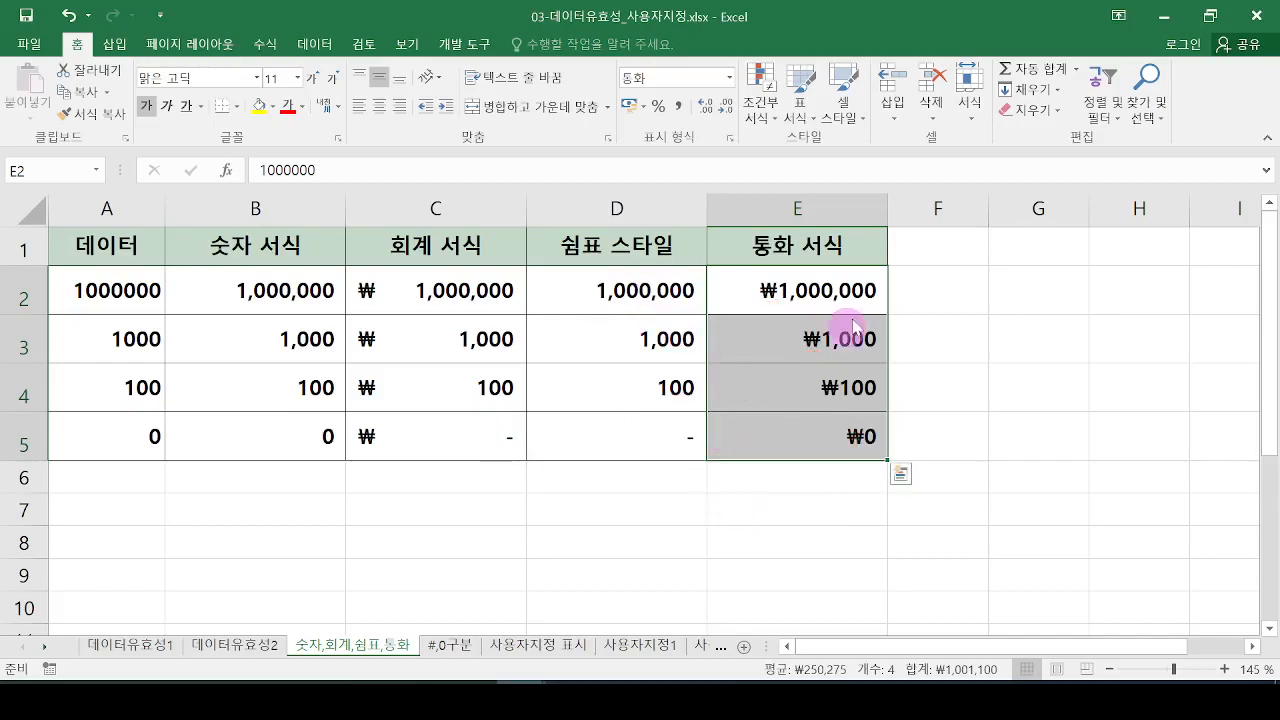
Mark the headings in B1:D1 and the gap after the numbers in B2:E2 against the plain number in A2, and clear the markings.
key("ctrl+2")
left_click_drag(278, 262, 310, 257)
left_click_drag(462, 266, 522, 266)
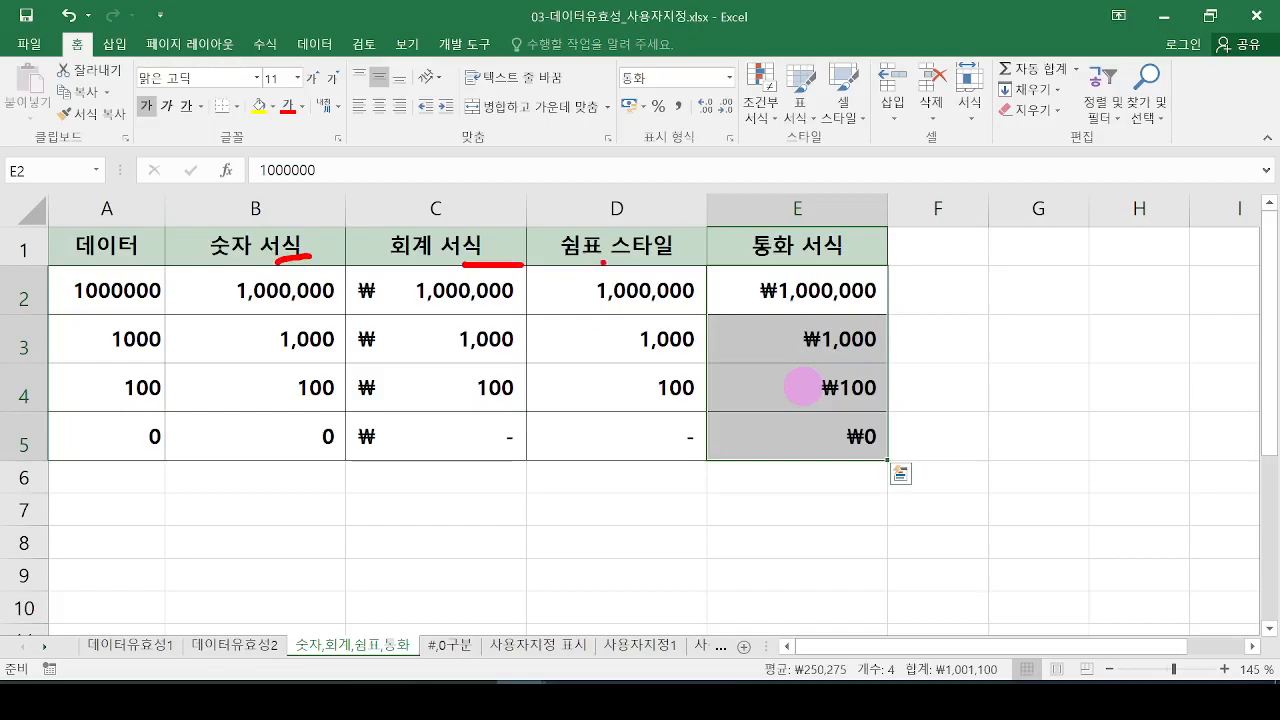
left_click_drag(630, 268, 702, 268)
mouse_move(893, 309)
left_mouse_down()
mouse_move(884, 283)
mouse_move(870, 312)
left_mouse_up()
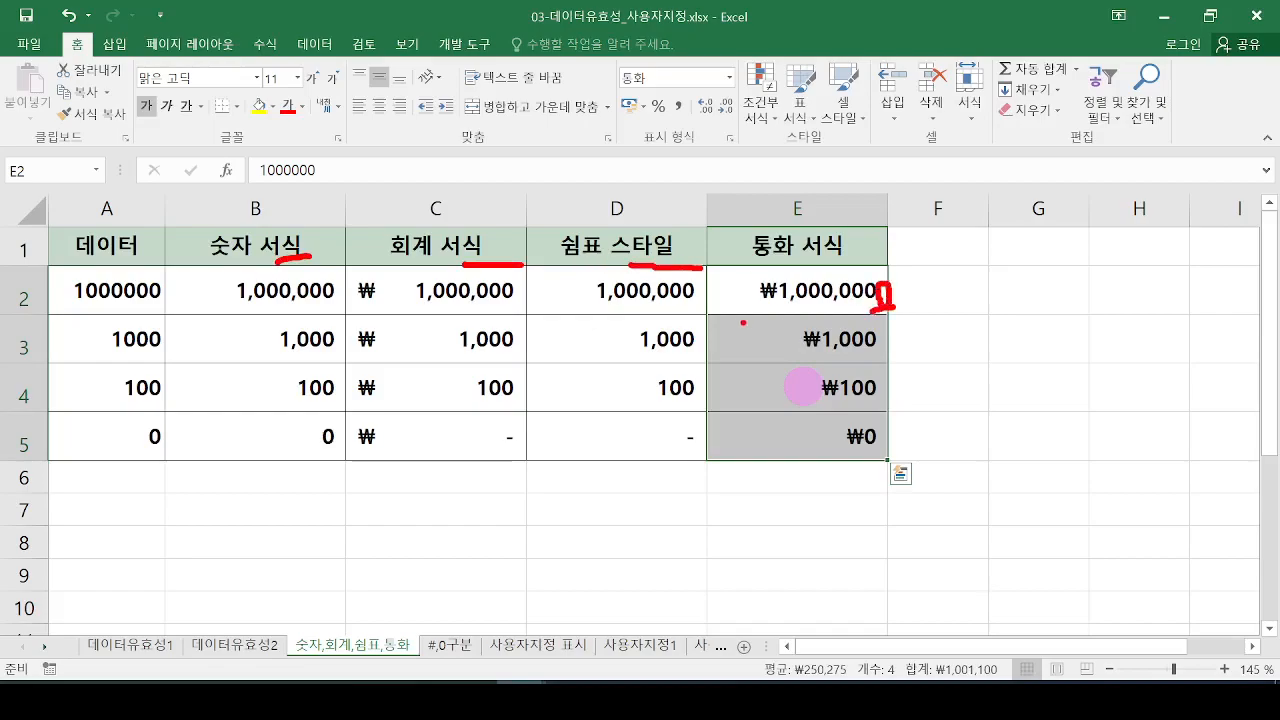
left_click_drag(706, 304, 700, 302)
mouse_move(514, 298)
left_mouse_down()
mouse_move(512, 282)
mouse_move(520, 304)
left_mouse_up()
mouse_move(352, 306)
left_mouse_down()
mouse_move(338, 280)
mouse_move(344, 302)
left_mouse_up()
left_click_drag(352, 289, 360, 289)
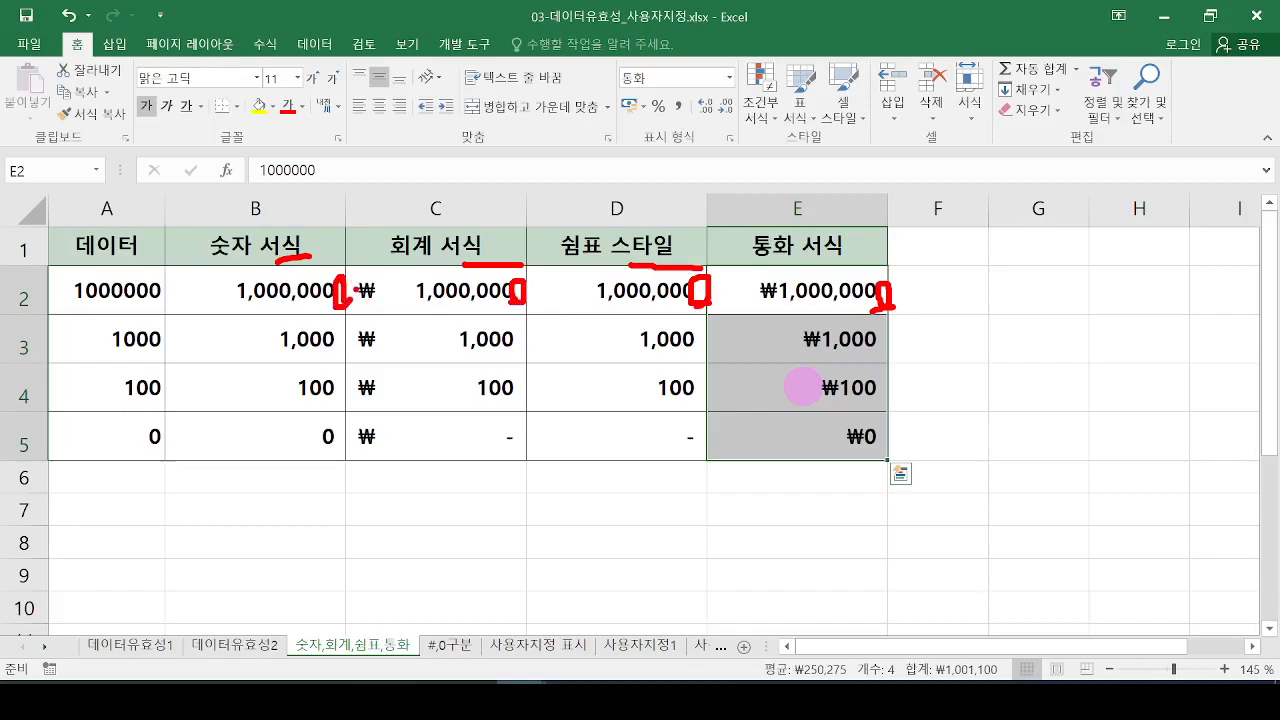
mouse_move(68, 309)
left_mouse_down()
mouse_move(174, 304)
mouse_move(158, 326)
left_mouse_up()
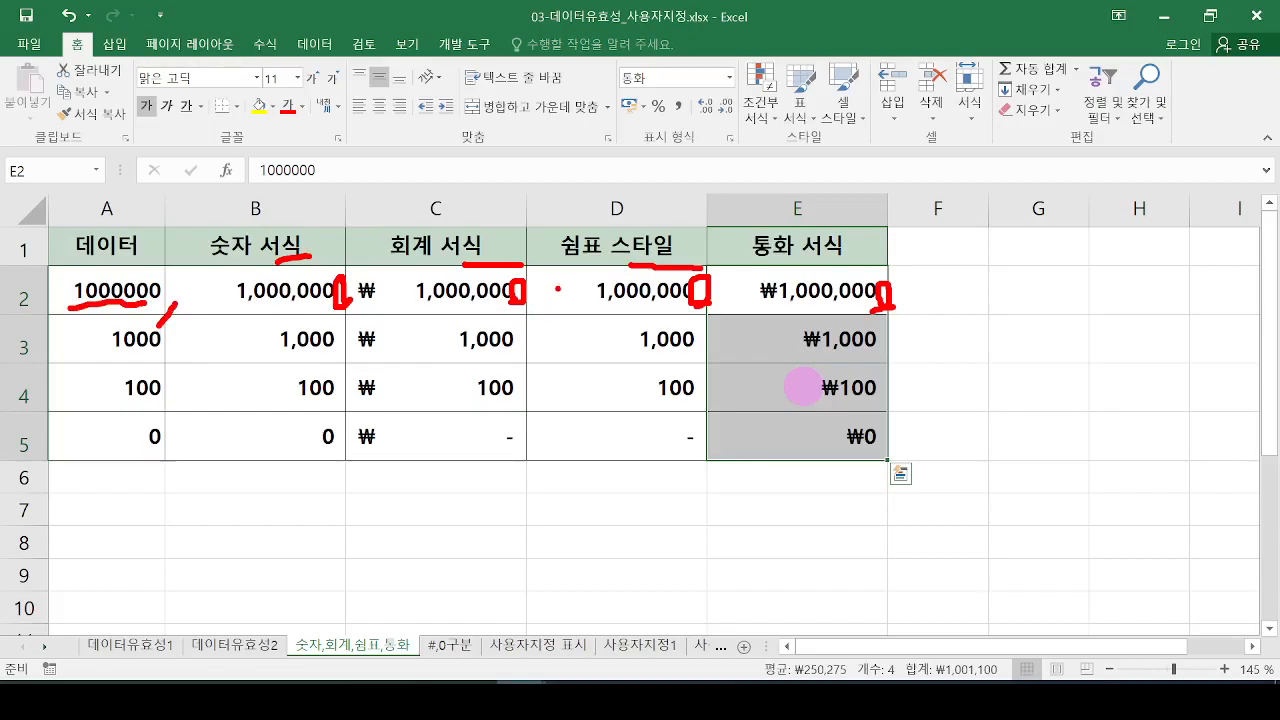
key("Escape")
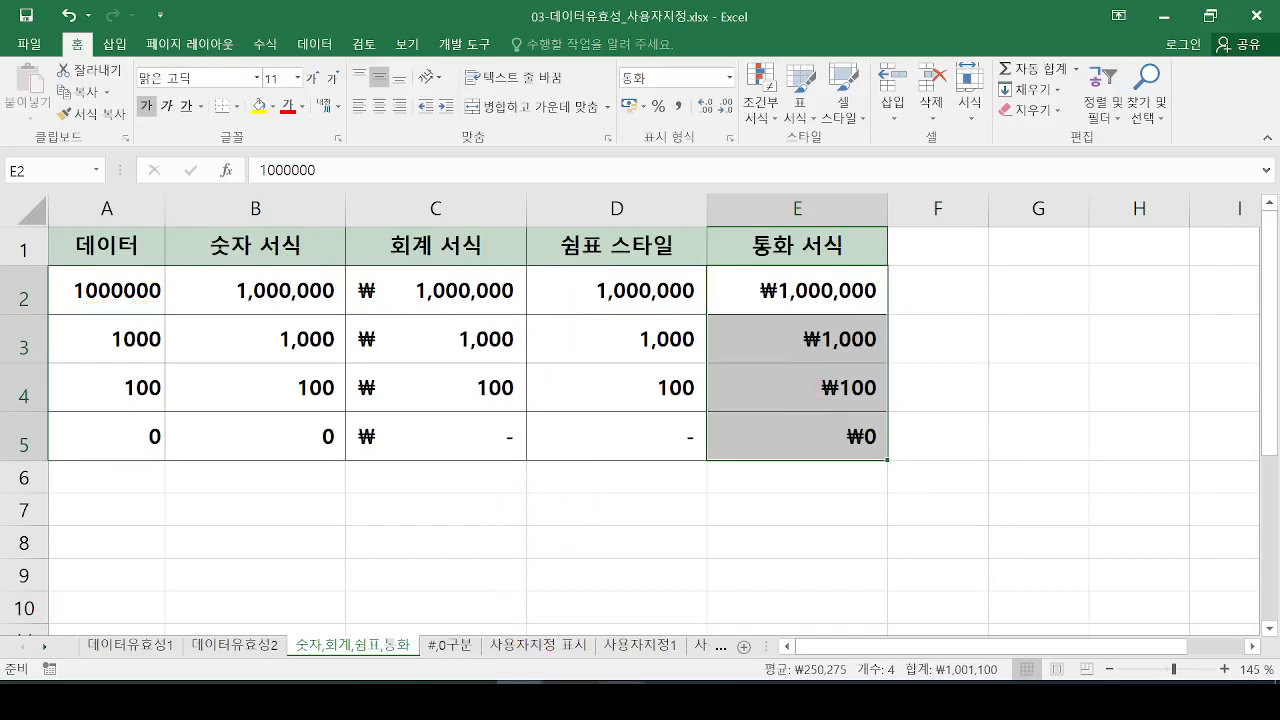
Switch to the PowerPoint slide show, and mark the key words, Ctrl + 1 and the 1000 example on the 셀 서식 slide.
key("alt+Tab")
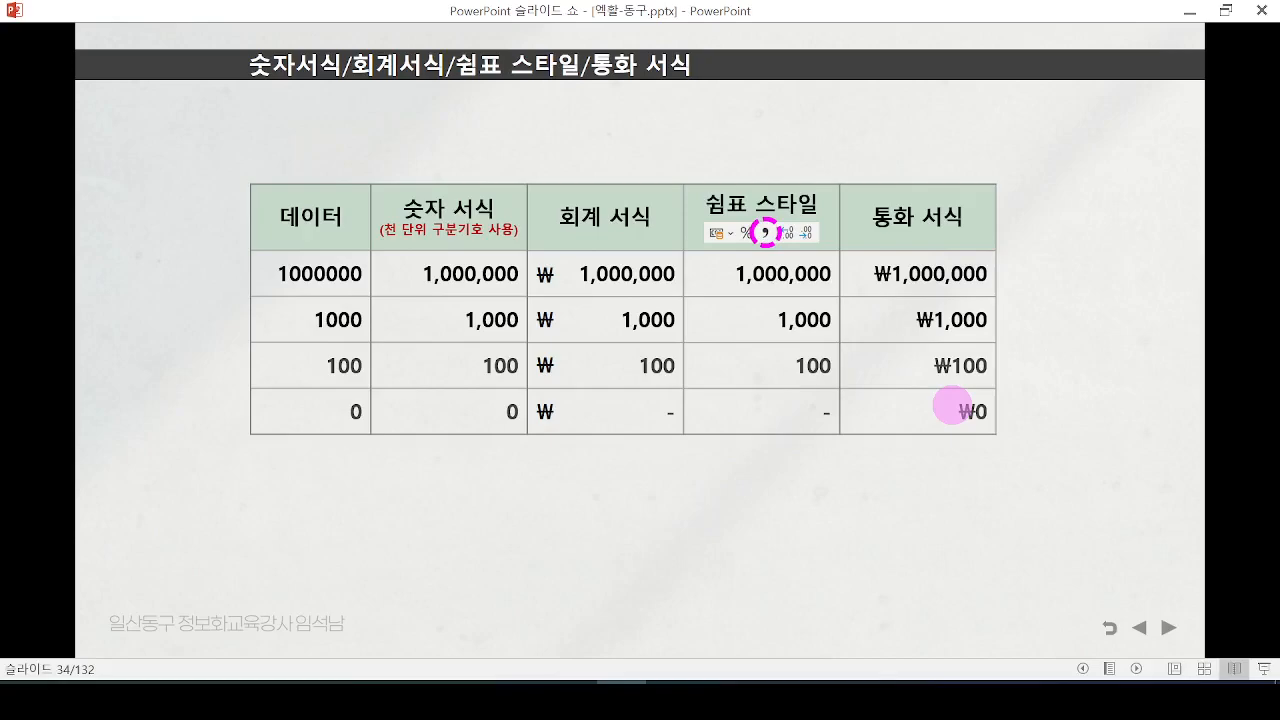
left_click(952, 405)
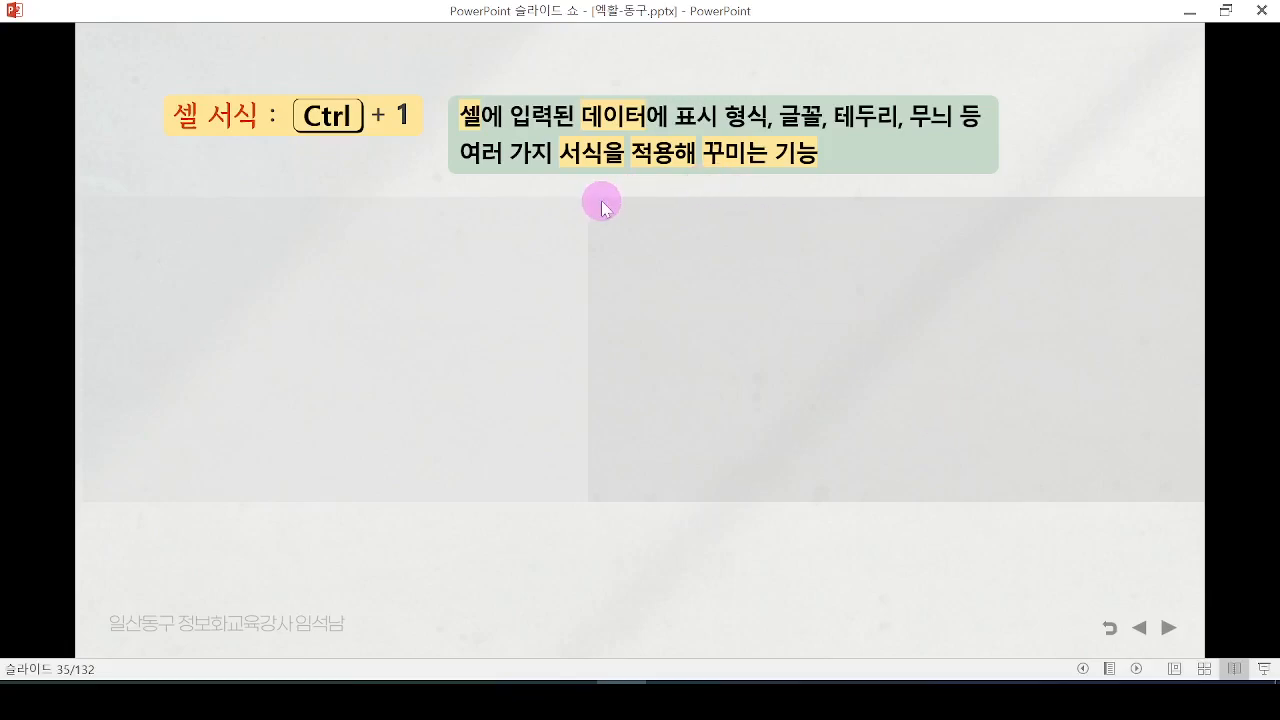
key("ctrl+p")
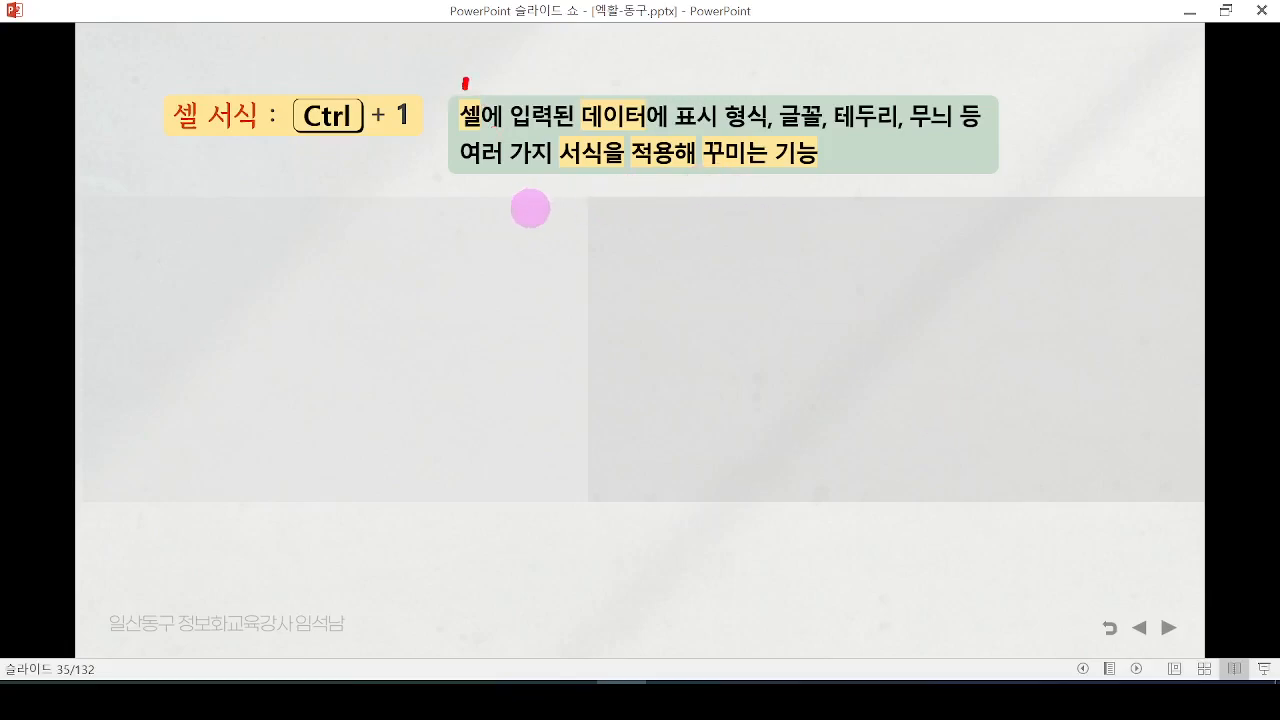
left_click_drag(463, 79, 497, 66)
mouse_move(583, 80)
left_mouse_down()
mouse_move(591, 95)
mouse_move(636, 69)
left_mouse_up()
left_click_drag(570, 179, 816, 170)
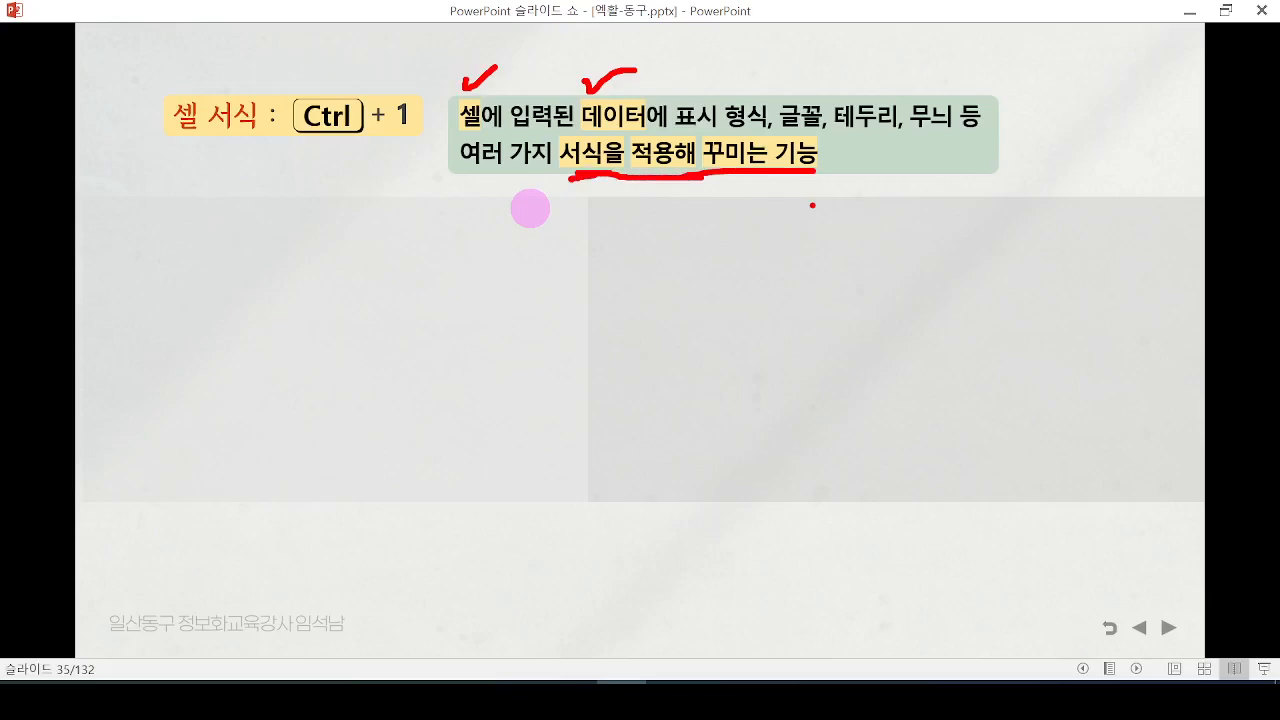
mouse_move(270, 162)
left_mouse_down()
mouse_move(290, 146)
mouse_move(414, 160)
left_mouse_up()
left_click(422, 166)
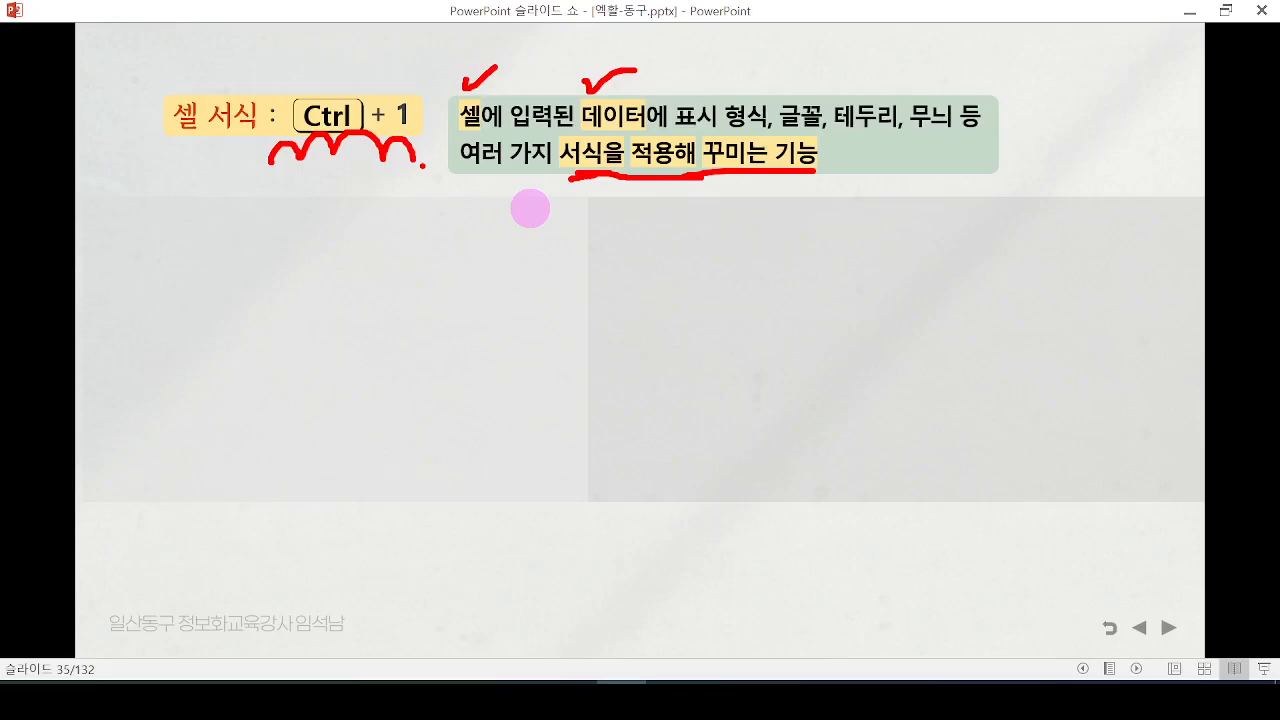
key("e")
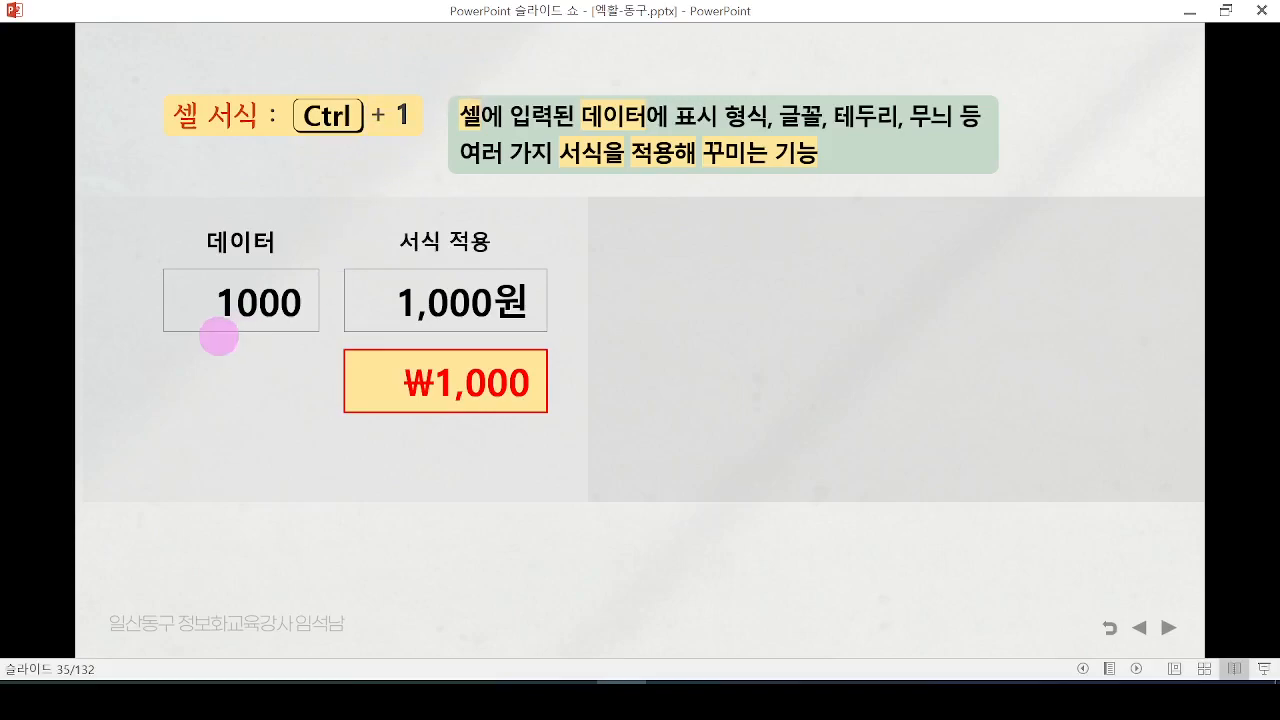
mouse_move(202, 329)
left_mouse_down()
mouse_move(368, 318)
mouse_move(357, 328)
mouse_move(376, 378)
mouse_move(330, 408)
left_mouse_up()
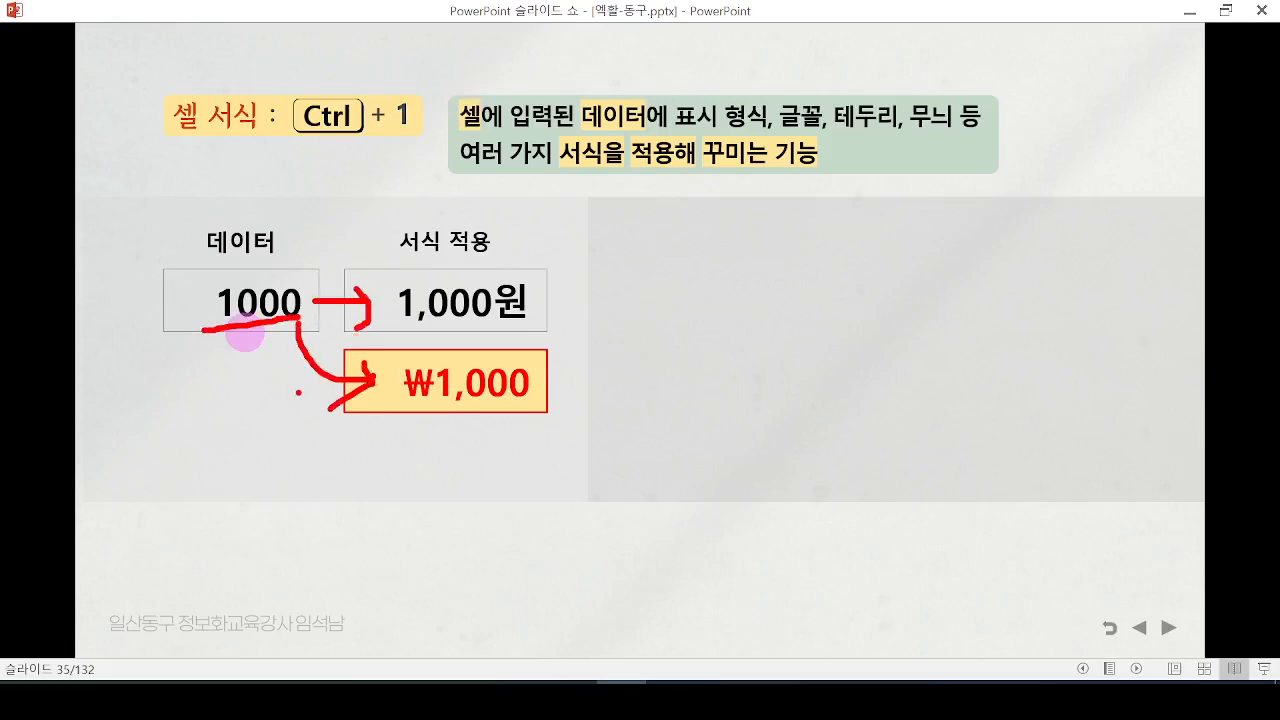
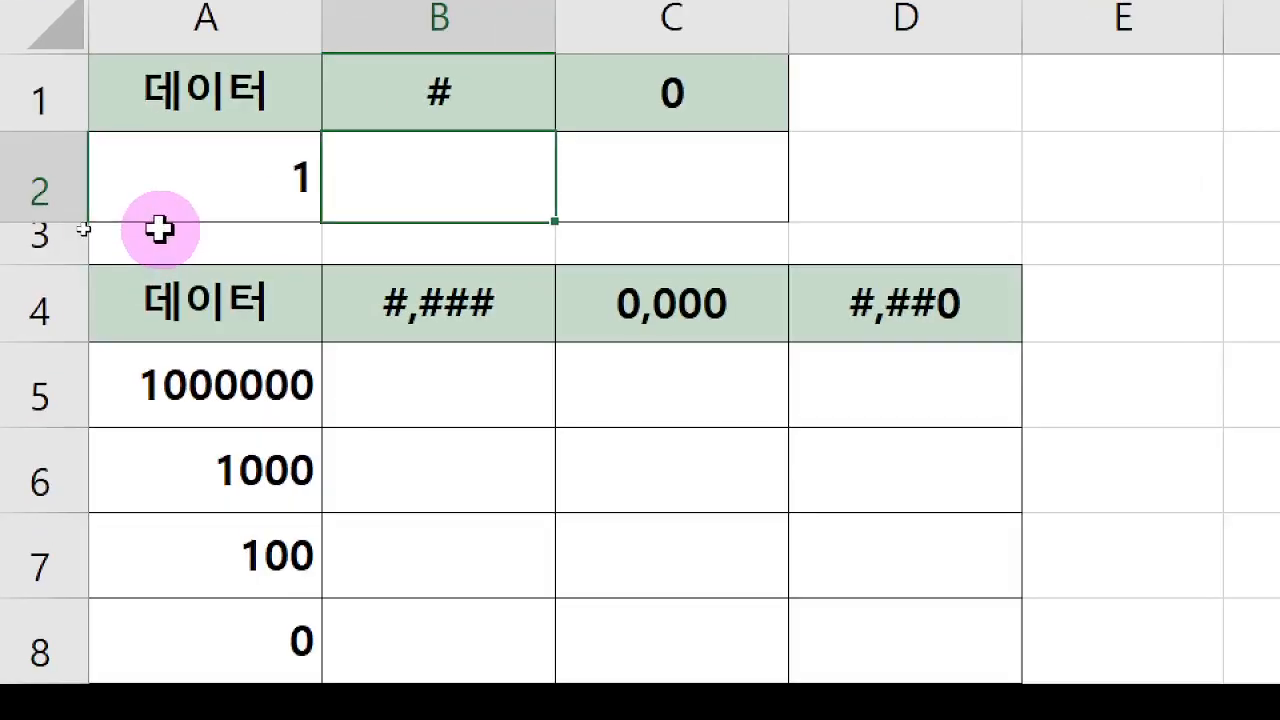
On the #,0구분 sheet in Excel, fill the value of A2 across to C2.
left_click(217, 140)
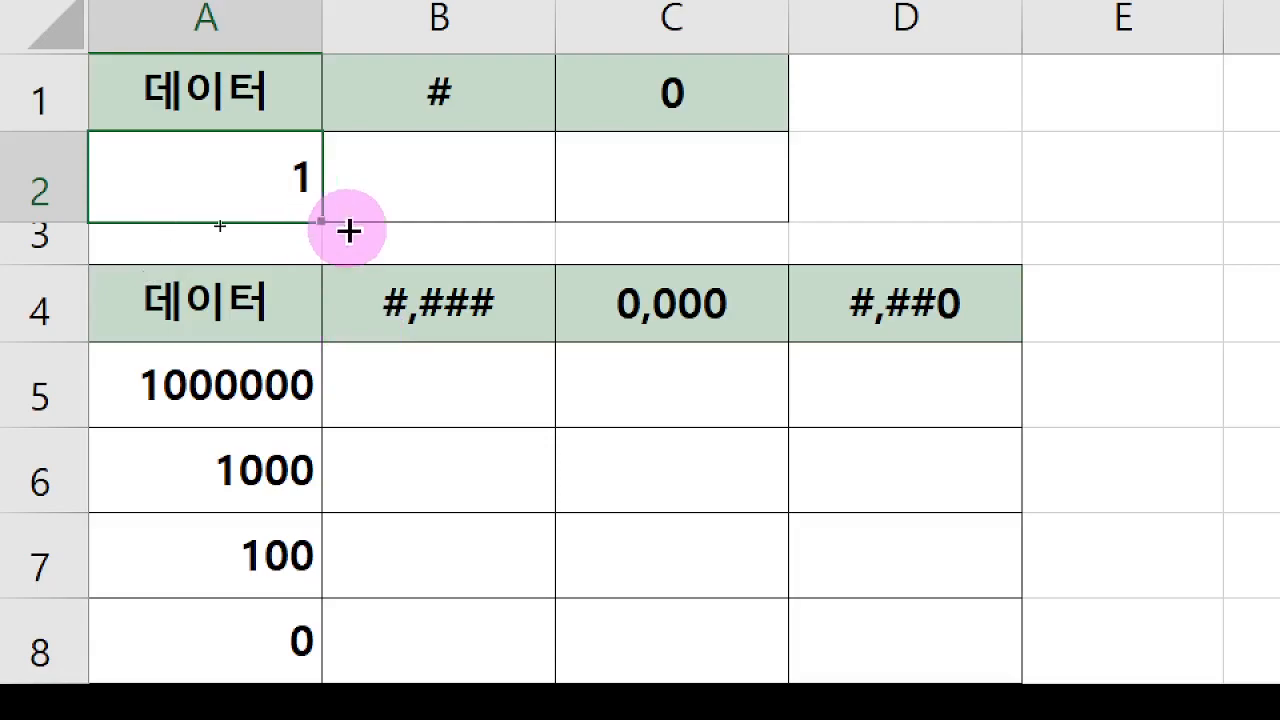
left_click_drag(348, 231, 666, 209)
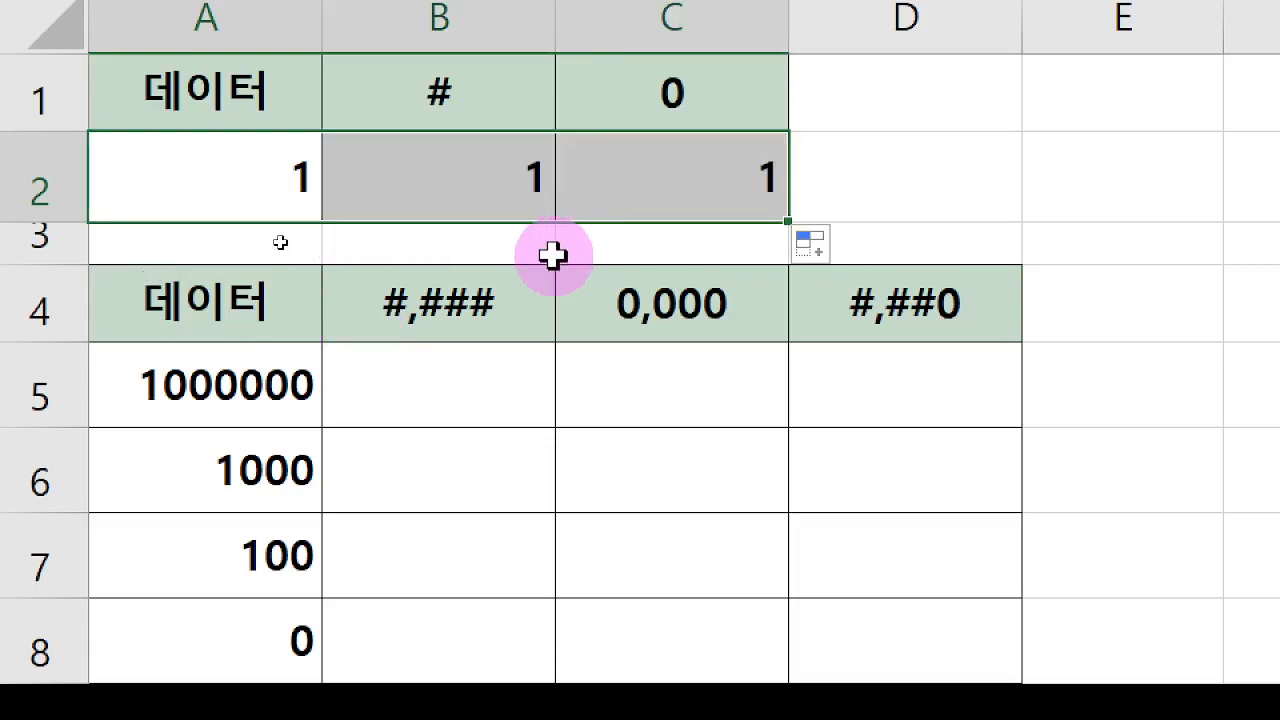
Select cell B2, mark it with a box and an arrow from the # heading, and clear the markings.
left_click(503, 171)
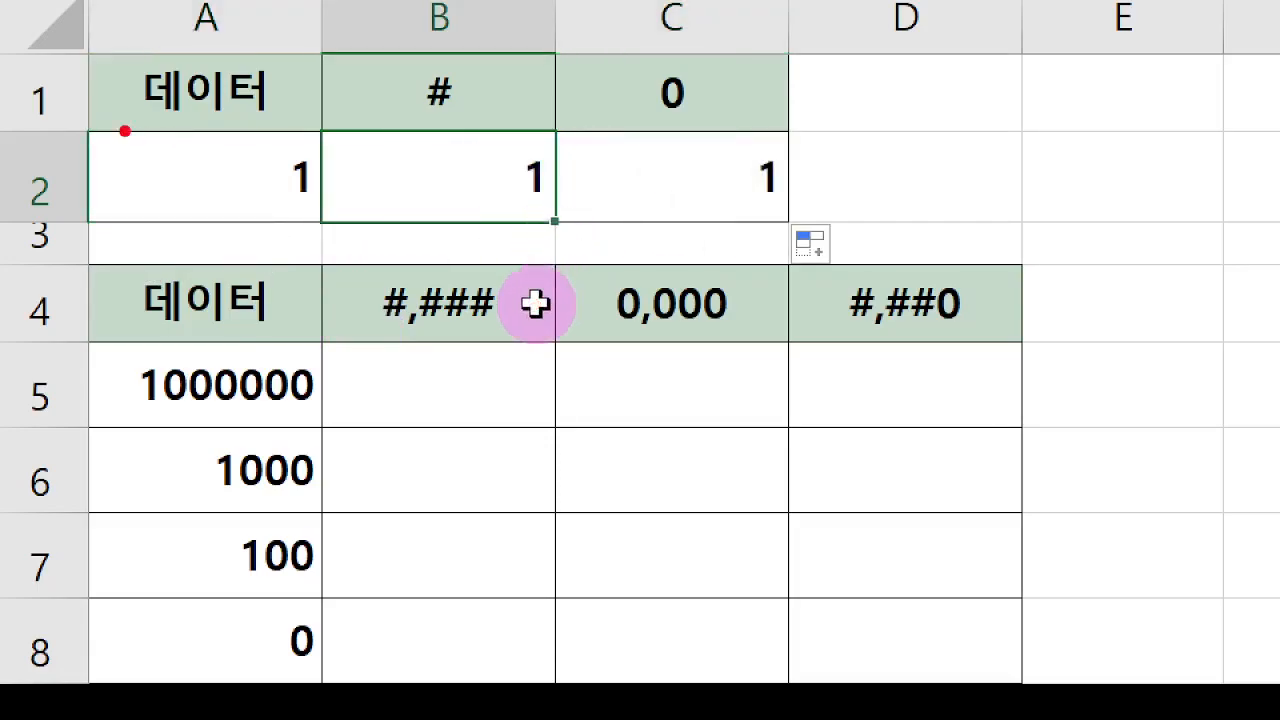
left_click_drag(326, 130, 558, 229)
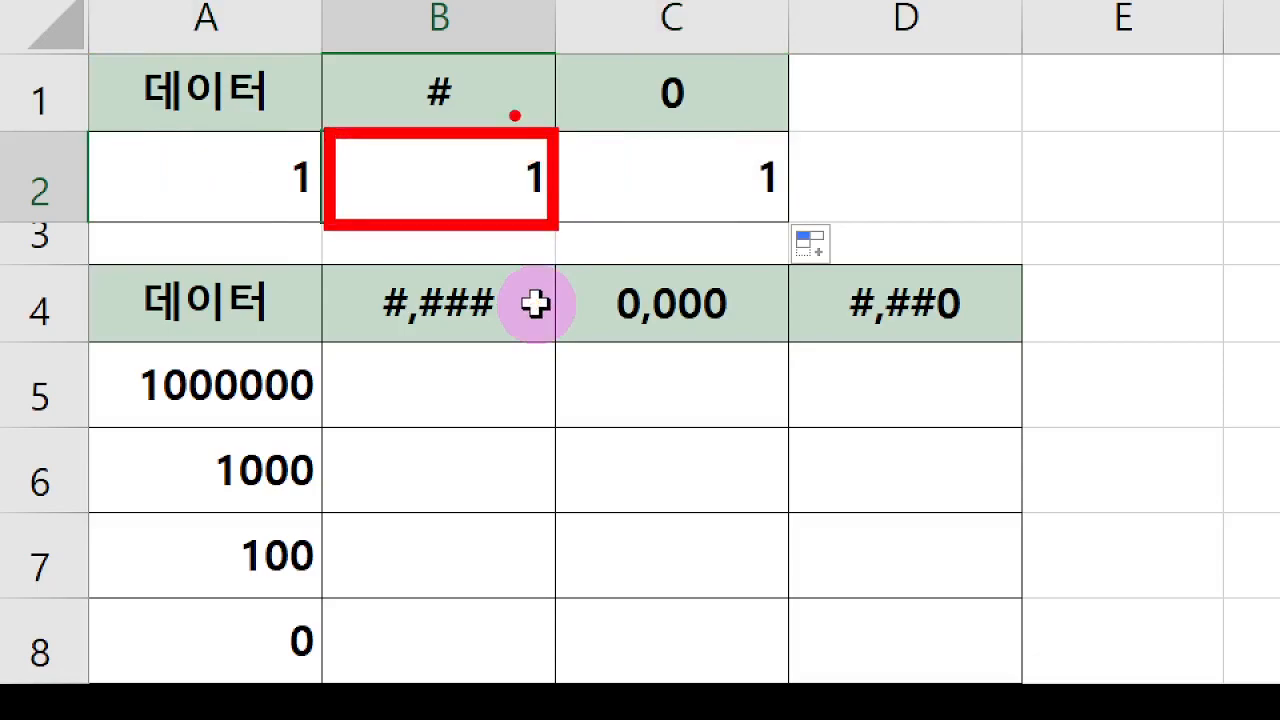
mouse_move(492, 80)
left_mouse_down()
mouse_move(523, 122)
mouse_move(510, 160)
mouse_move(572, 147)
left_mouse_up()
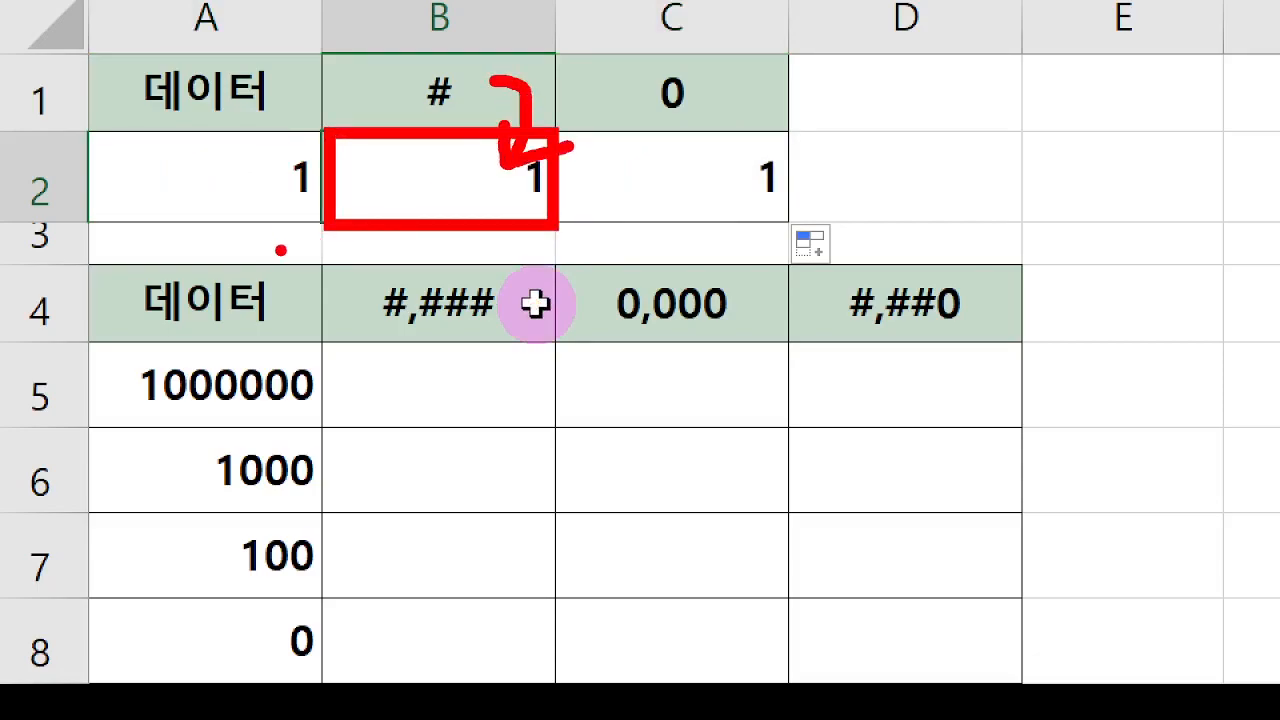
key("Escape")
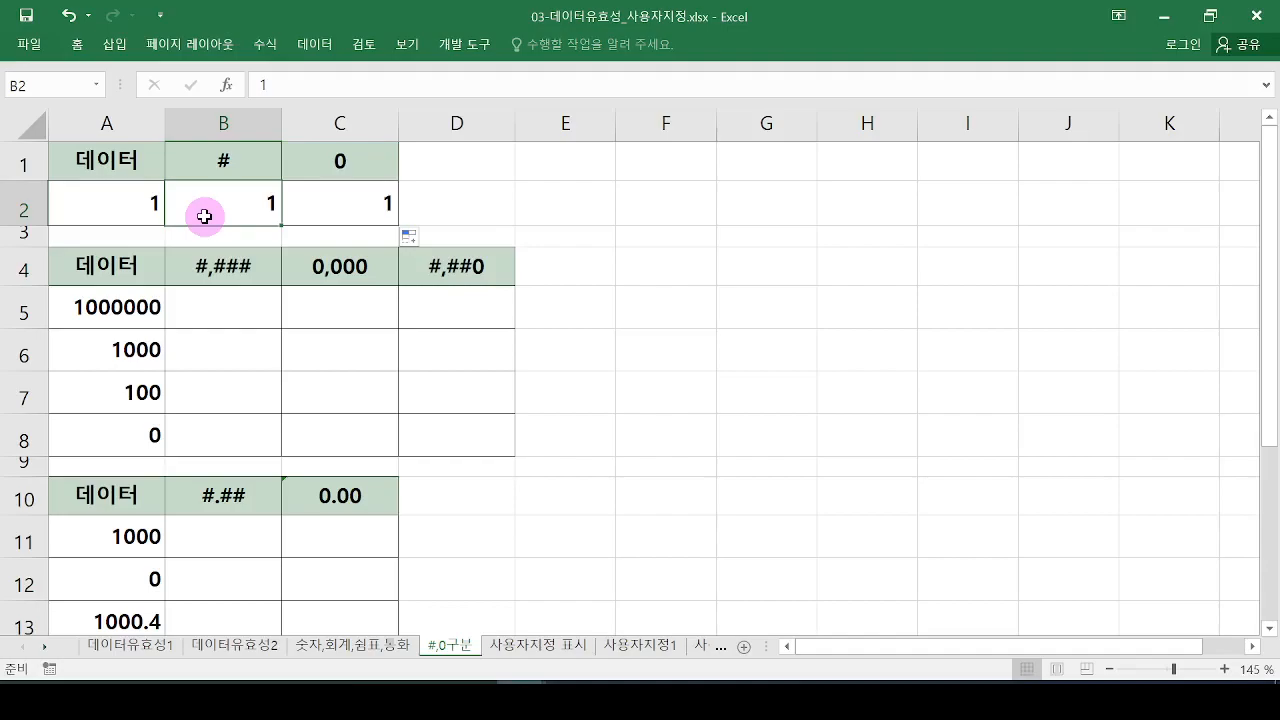
Apply the custom number format # to cell B2.
key("ctrl+1")
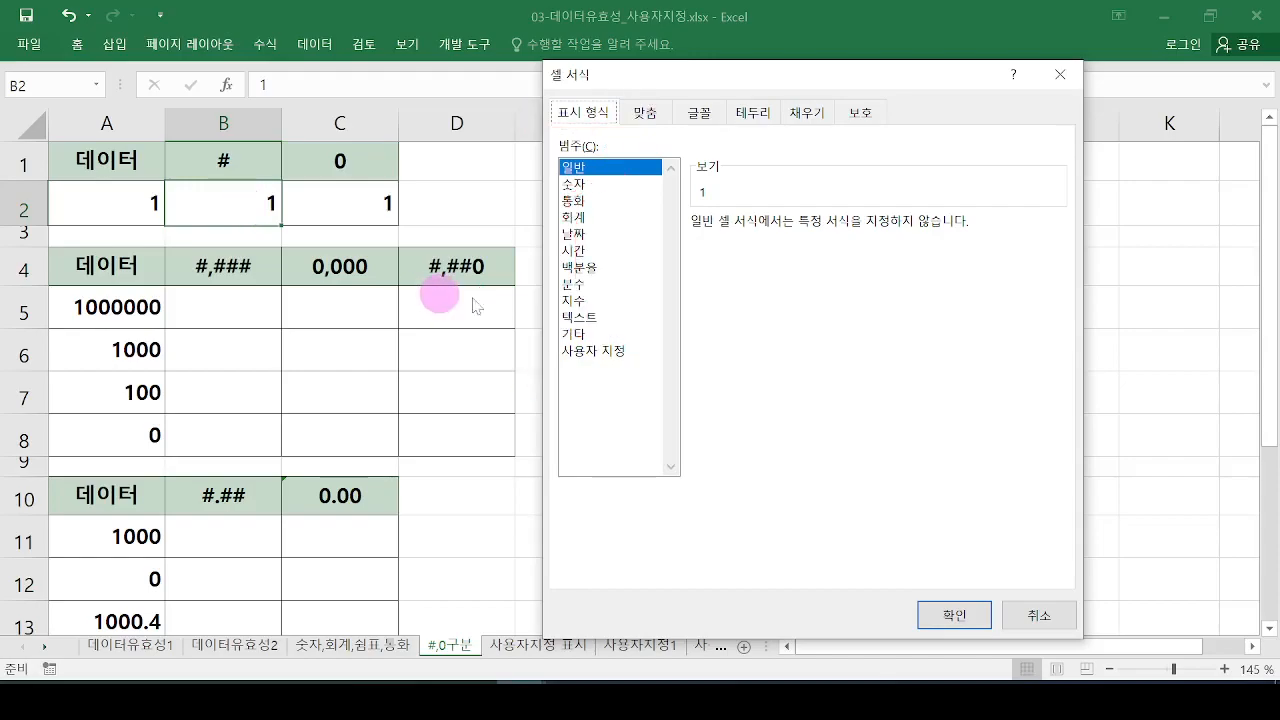
left_click(598, 350)
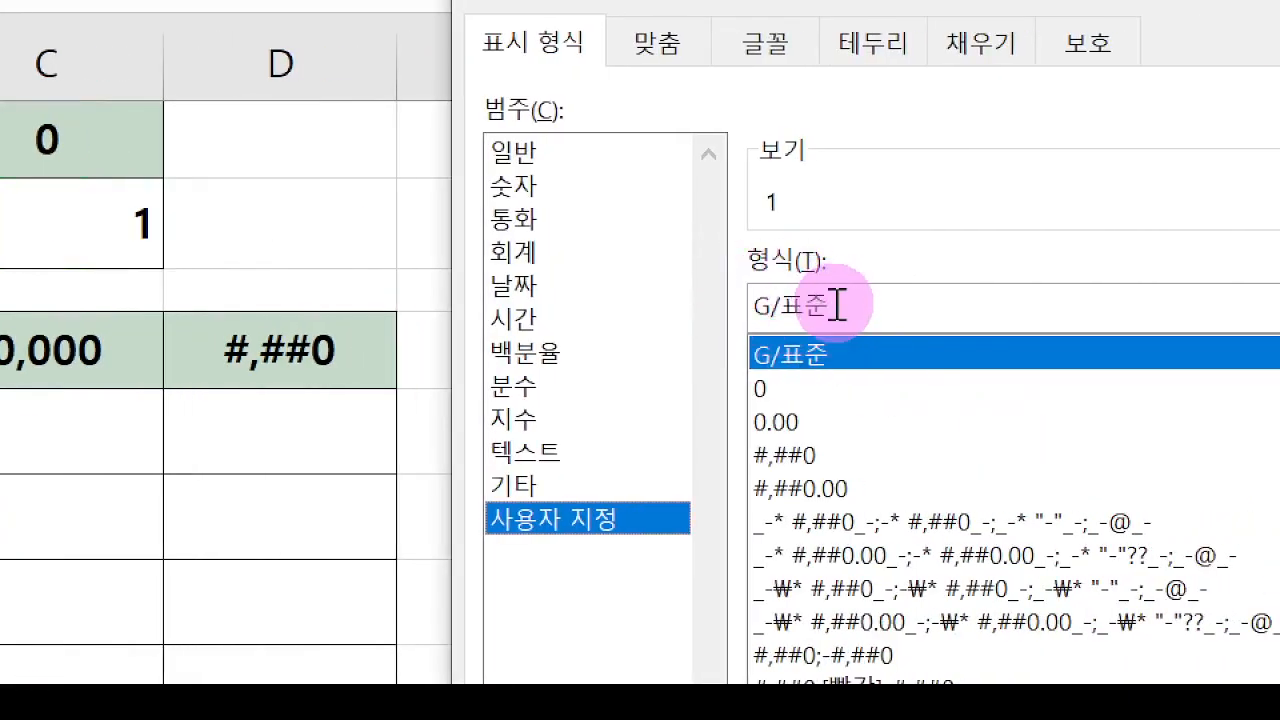
left_click_drag(838, 306, 760, 320)
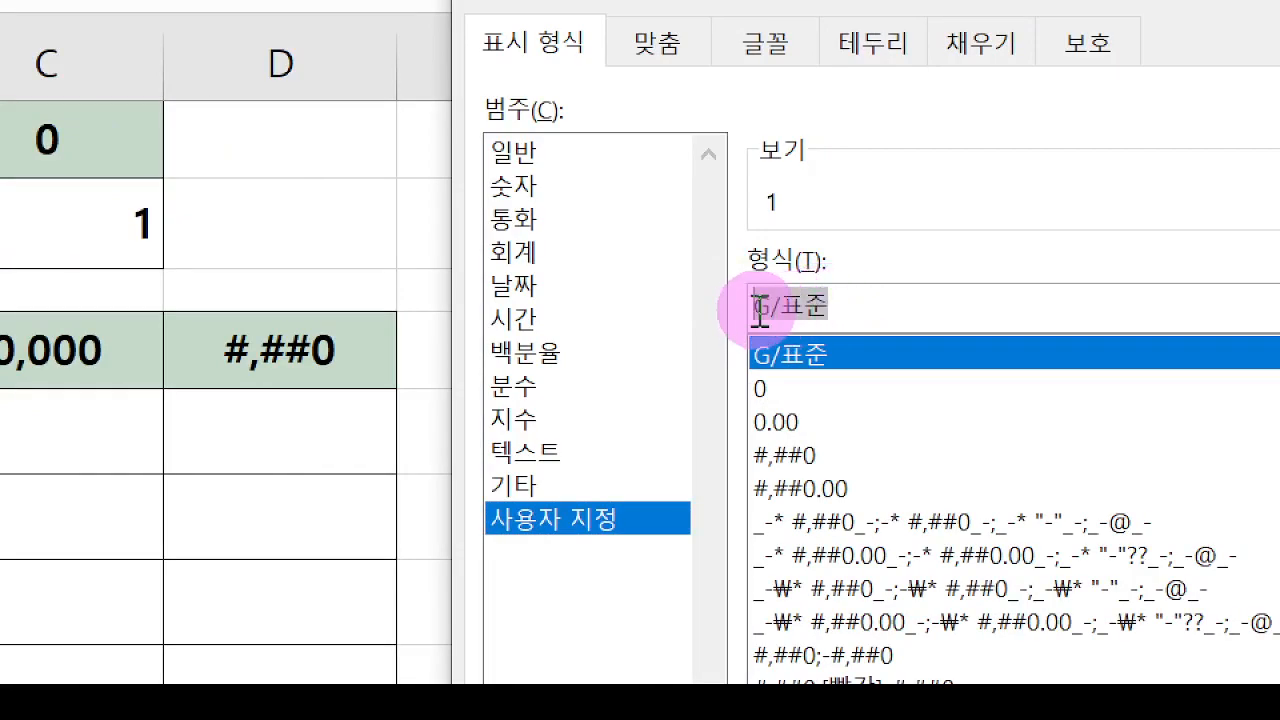
type("#")
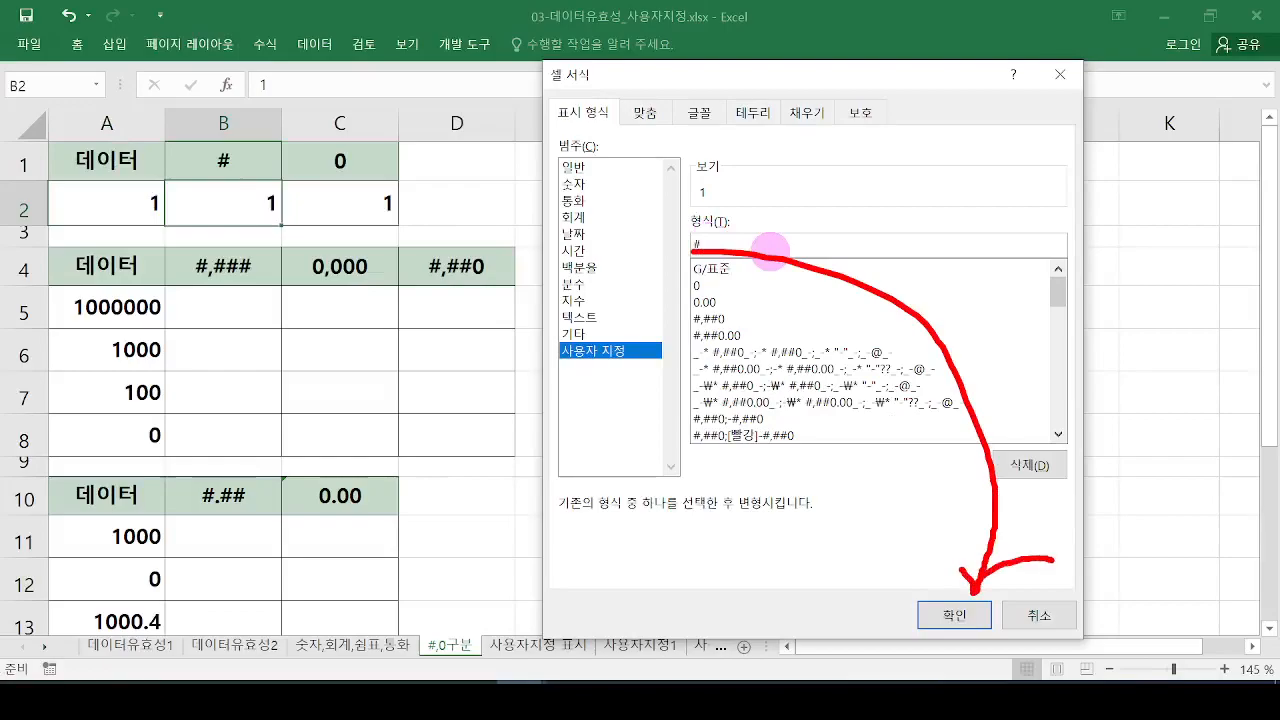
left_click(962, 612)
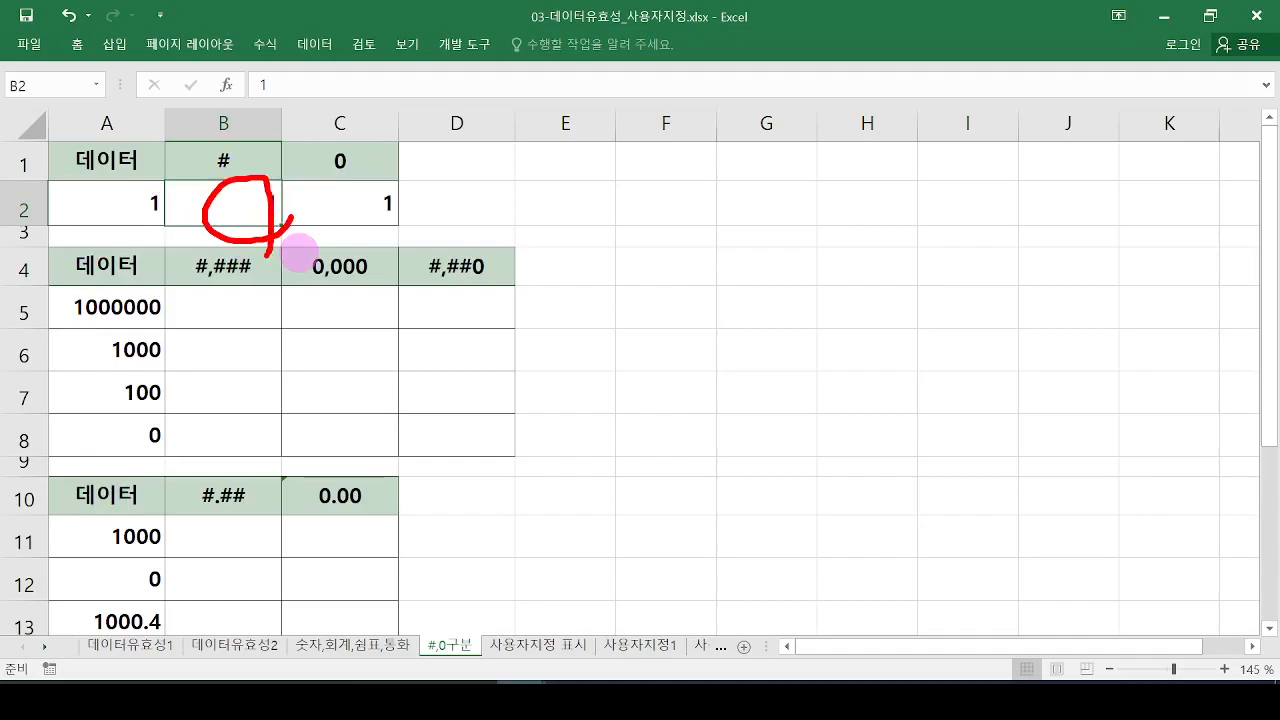
Apply the custom number format 0 to cell C2.
left_click(385, 212)
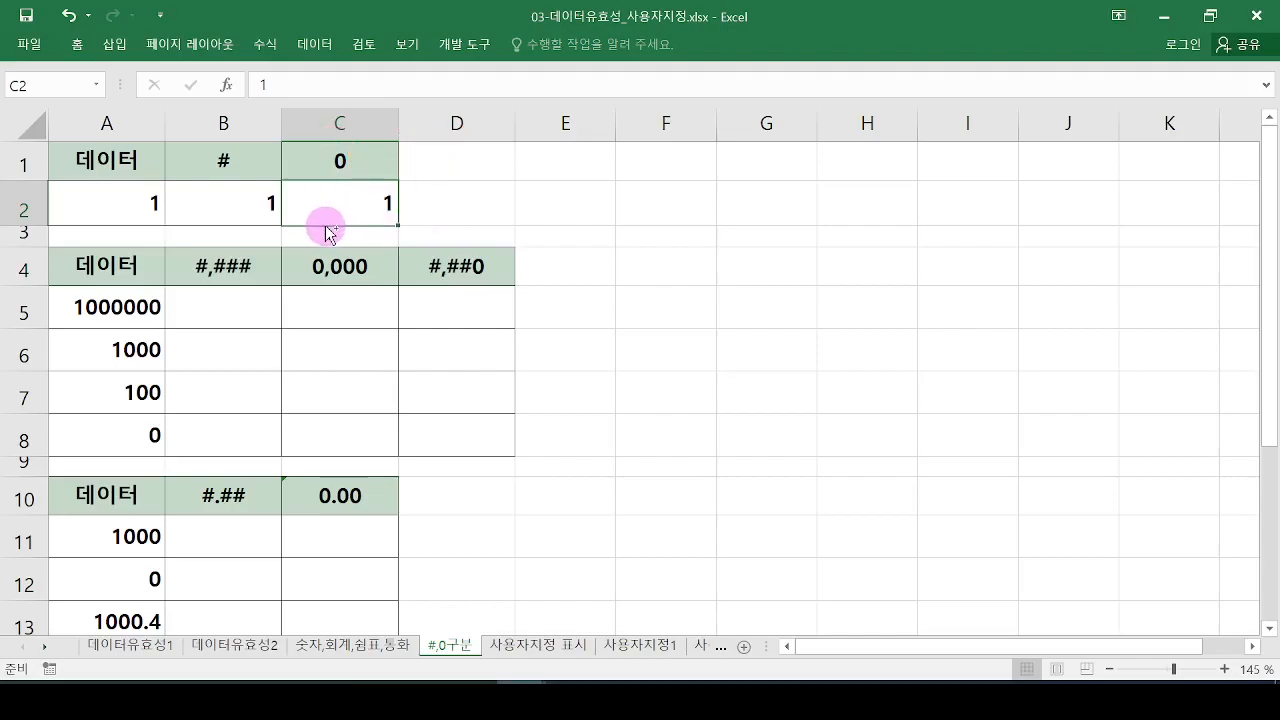
key("ctrl+1")
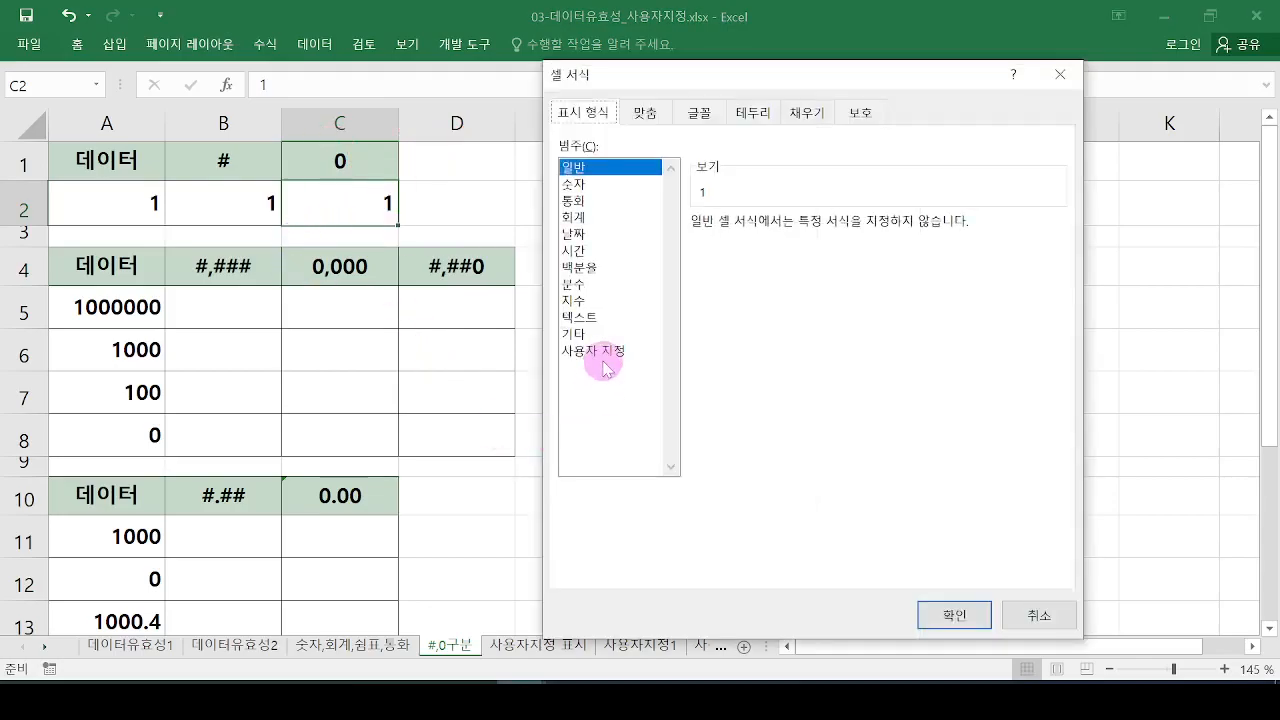
left_click(608, 351)
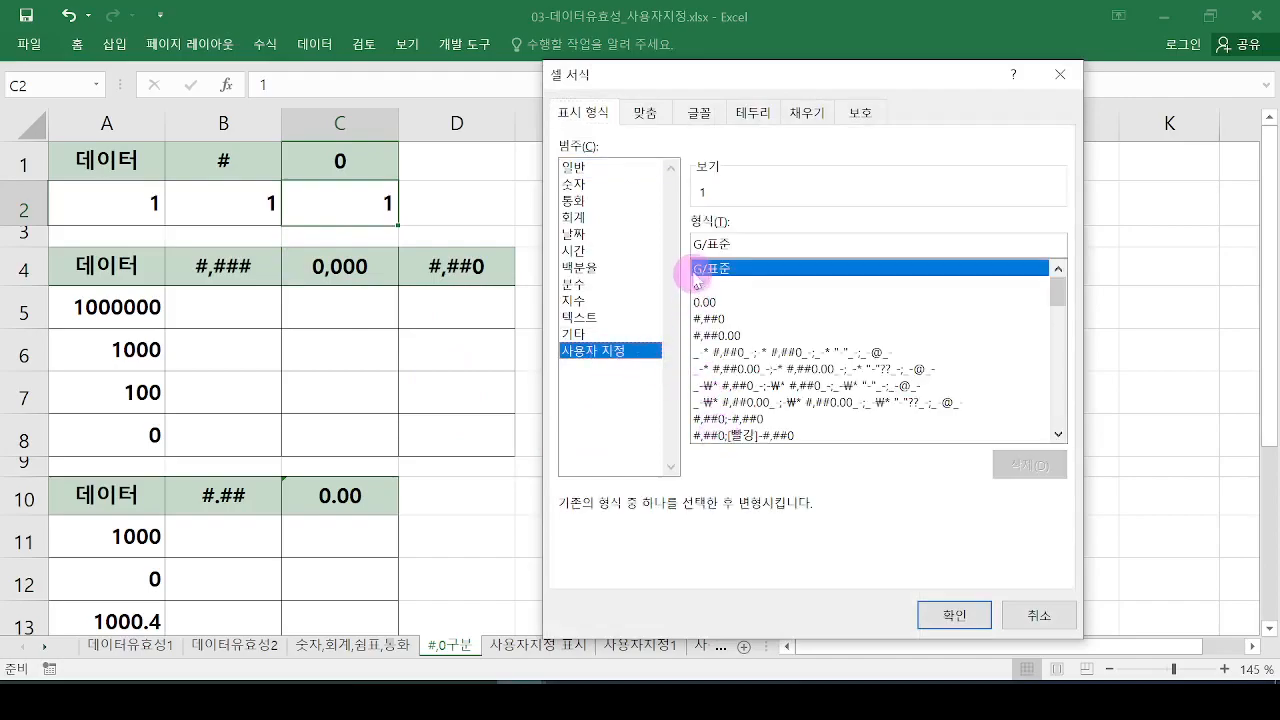
left_click_drag(738, 244, 658, 243)
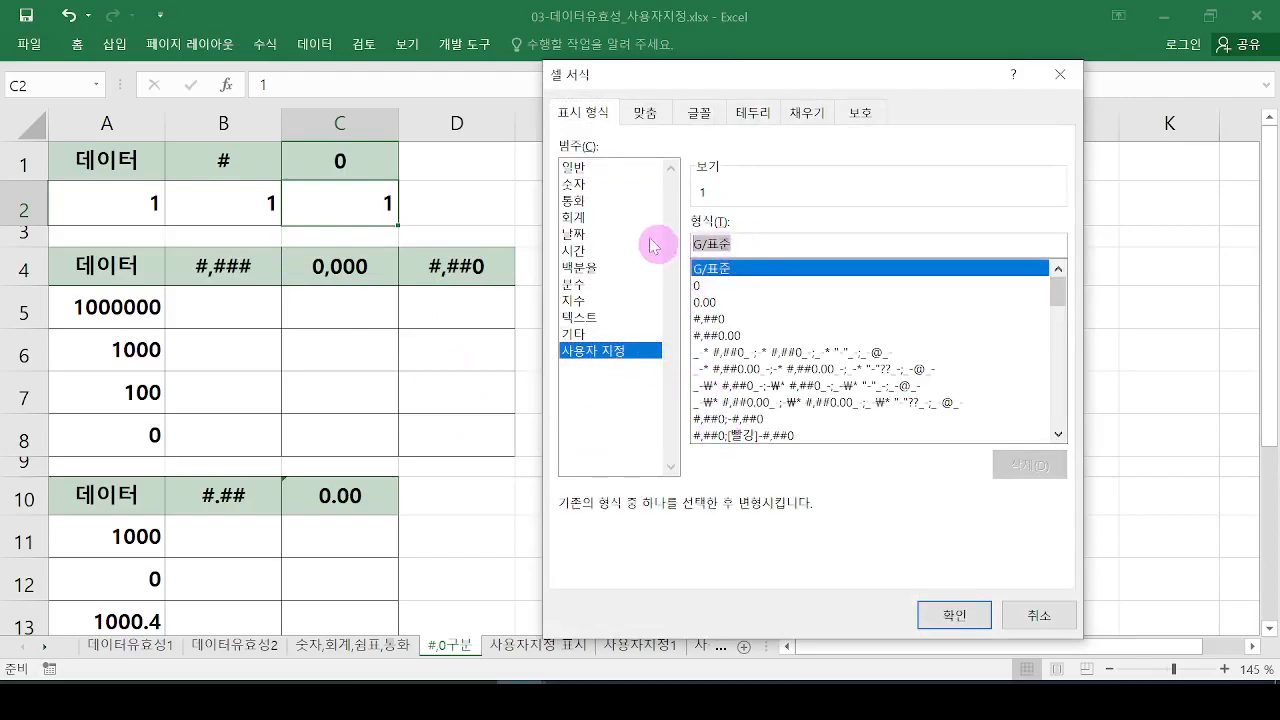
type("0")
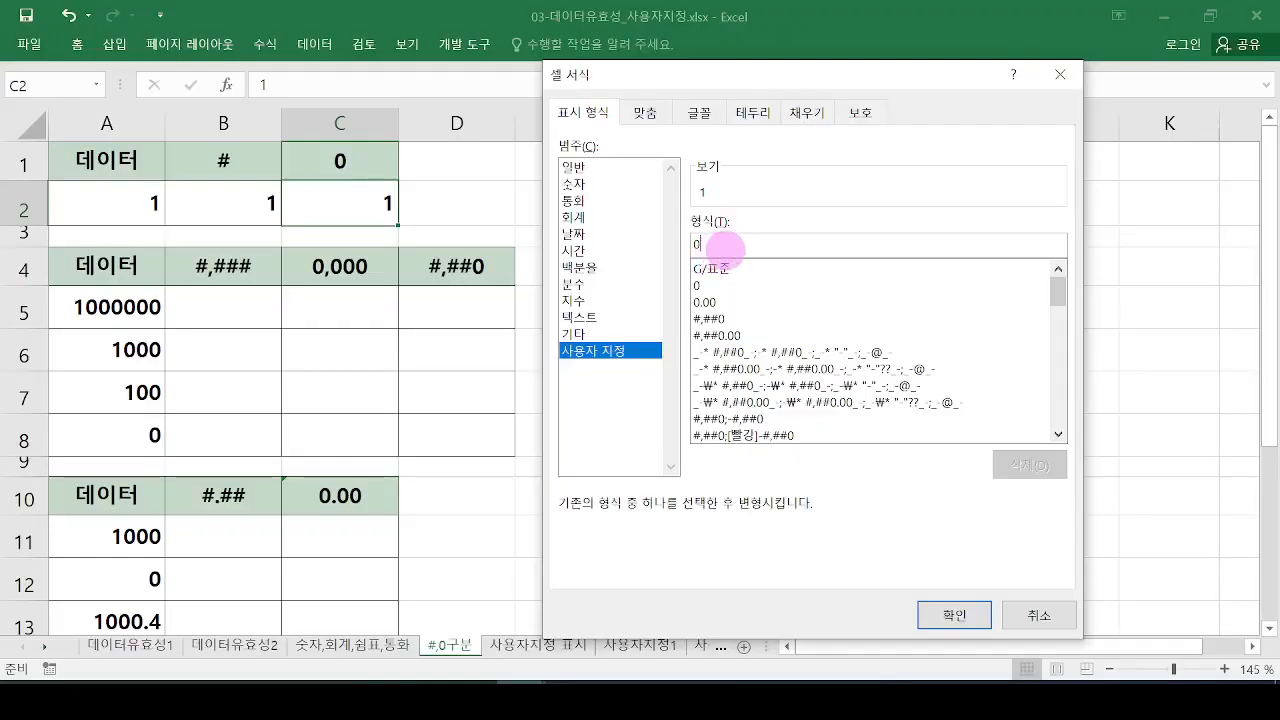
left_click(960, 614)
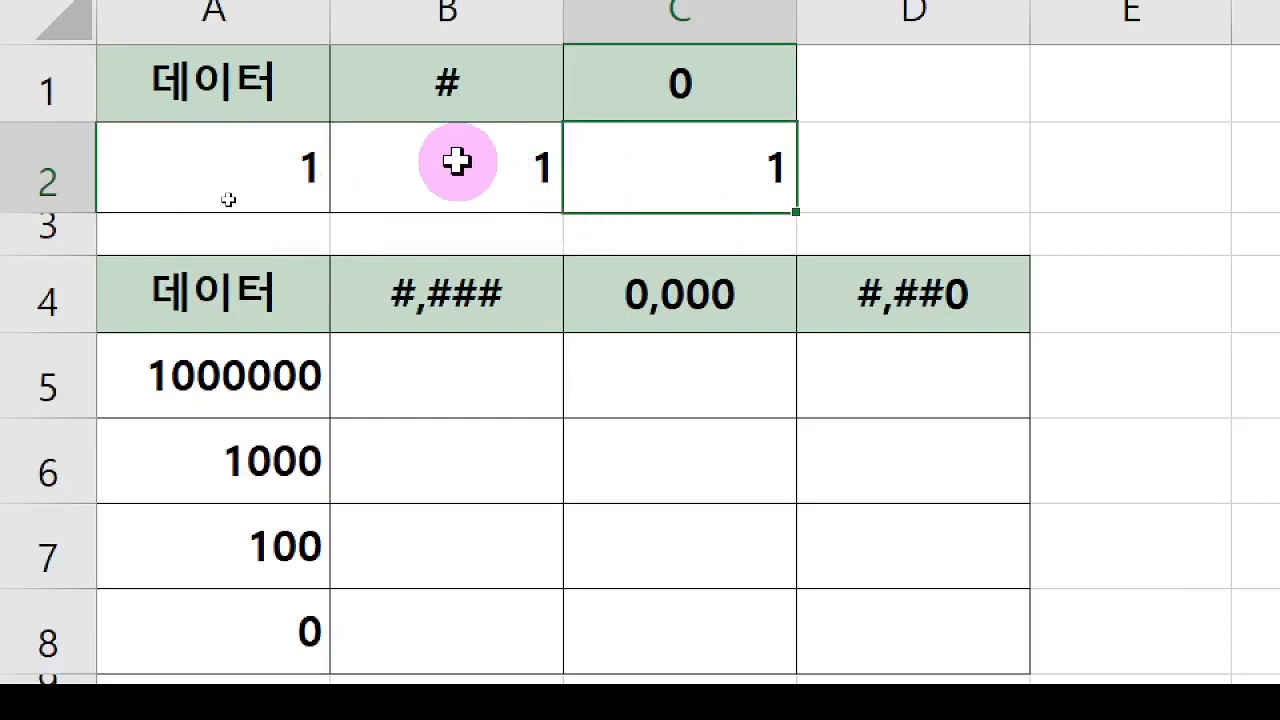
Replace the values in cells B2 and C2 with 0 to compare the two formats.
mouse_move(451, 157)
left_mouse_down()
mouse_move(623, 160)
mouse_move(509, 153)
mouse_move(657, 180)
mouse_move(489, 191)
left_mouse_up()
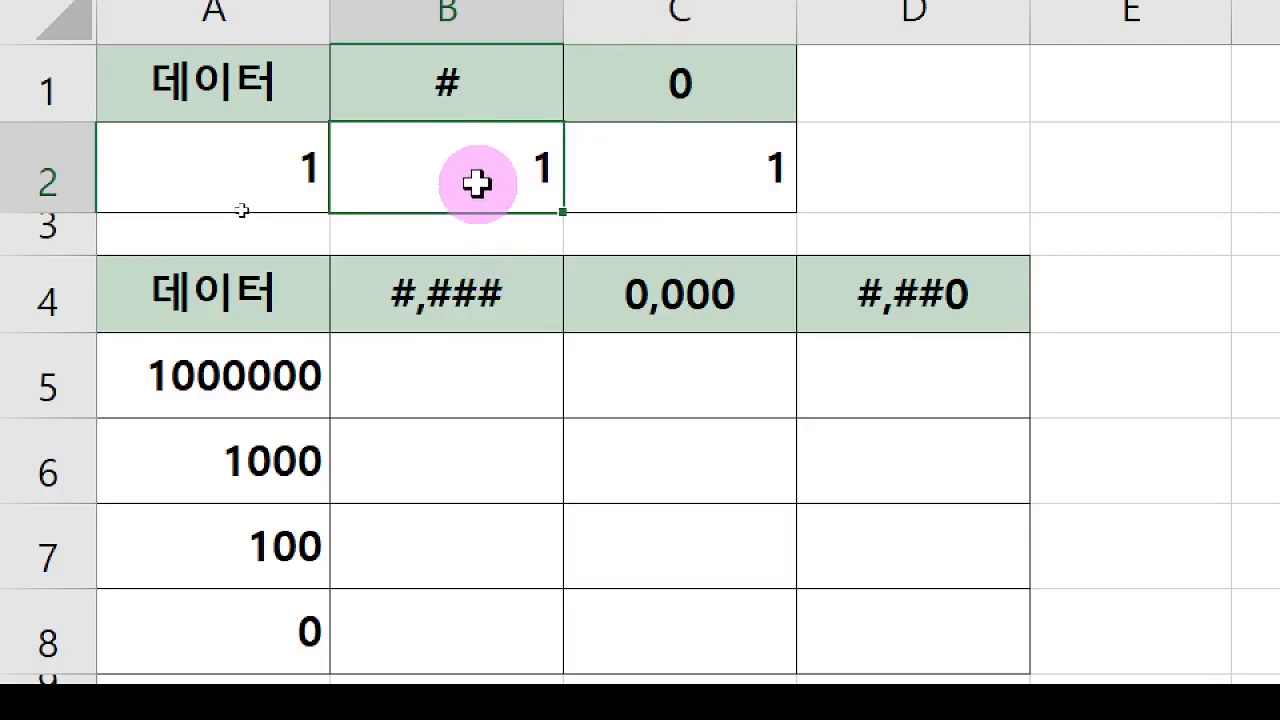
type("0")
key("Return")
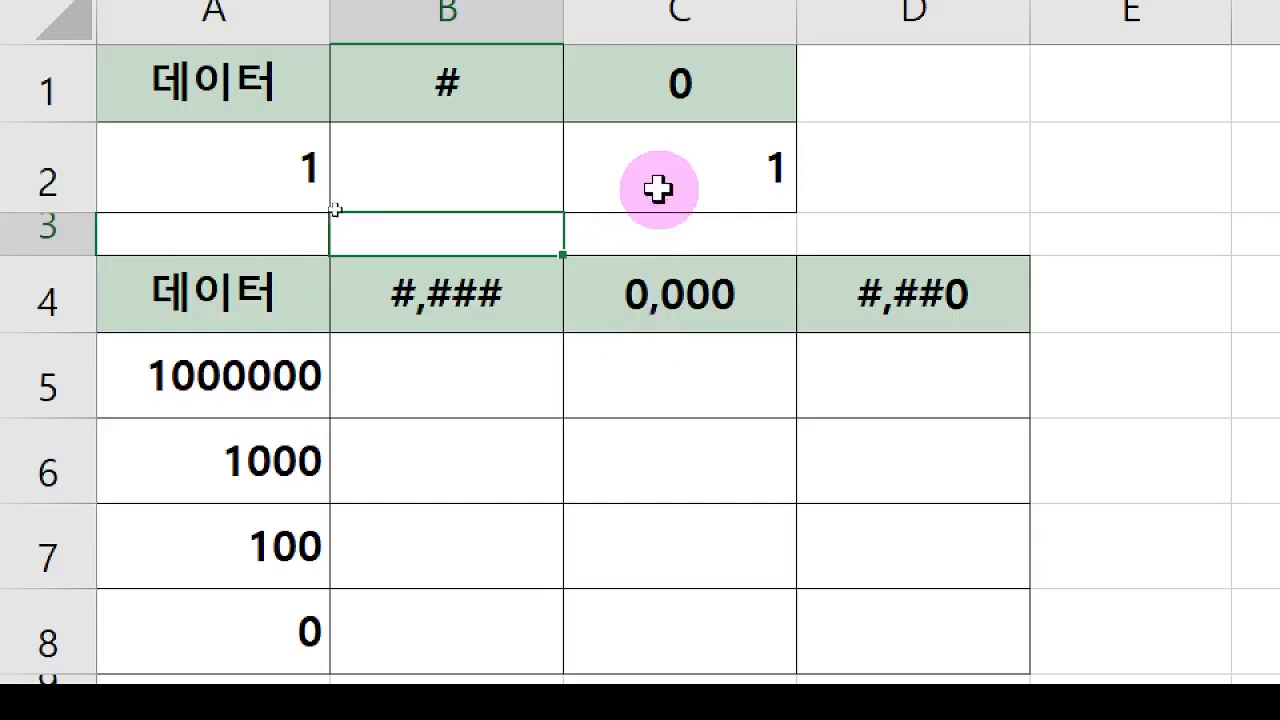
left_click(740, 171)
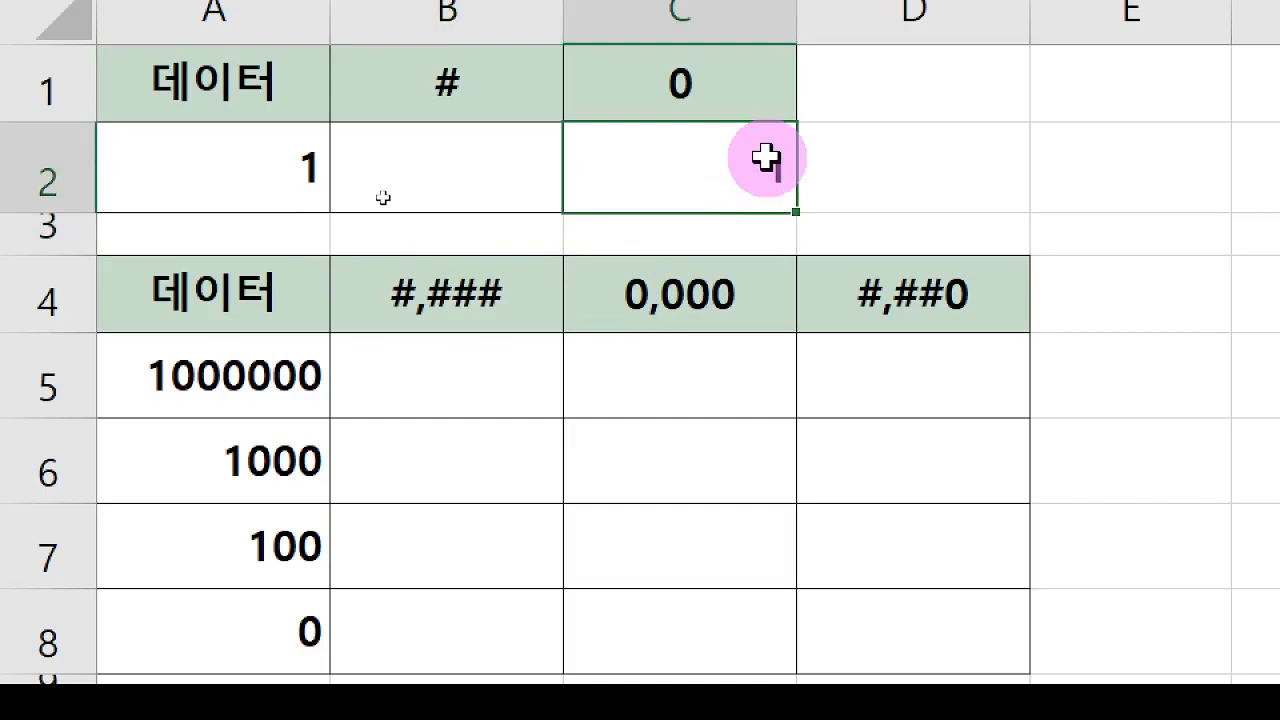
type("0")
key("Return")
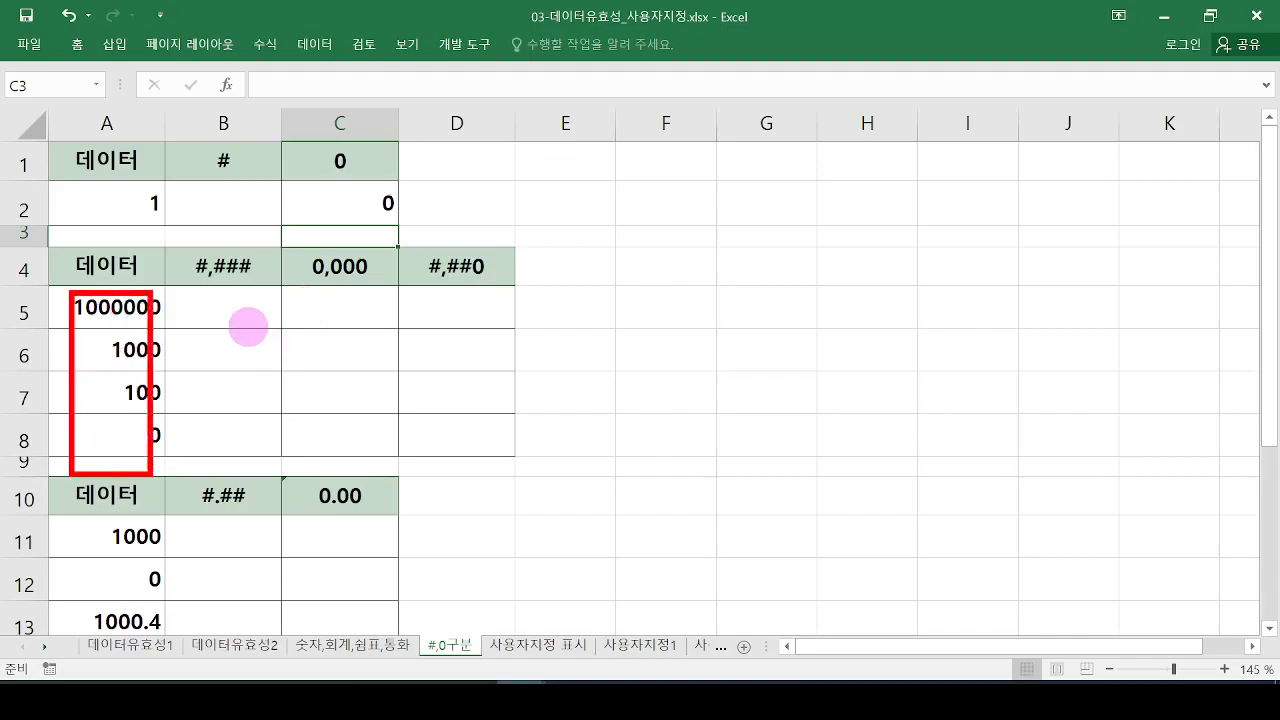
Fill the values of A5:A8 across to column D, and mark the three filled columns with B5:B8 selected, clearing the markings.
left_click_drag(127, 312, 134, 438)
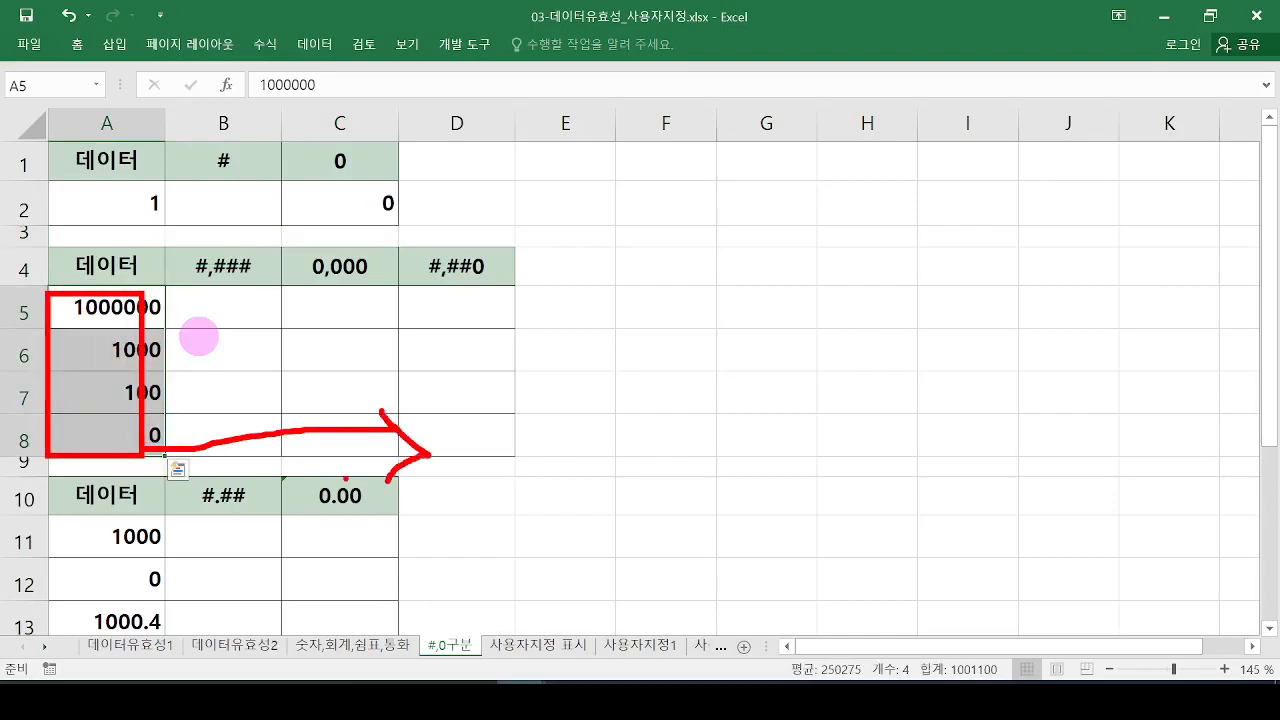
left_click_drag(165, 455, 458, 440)
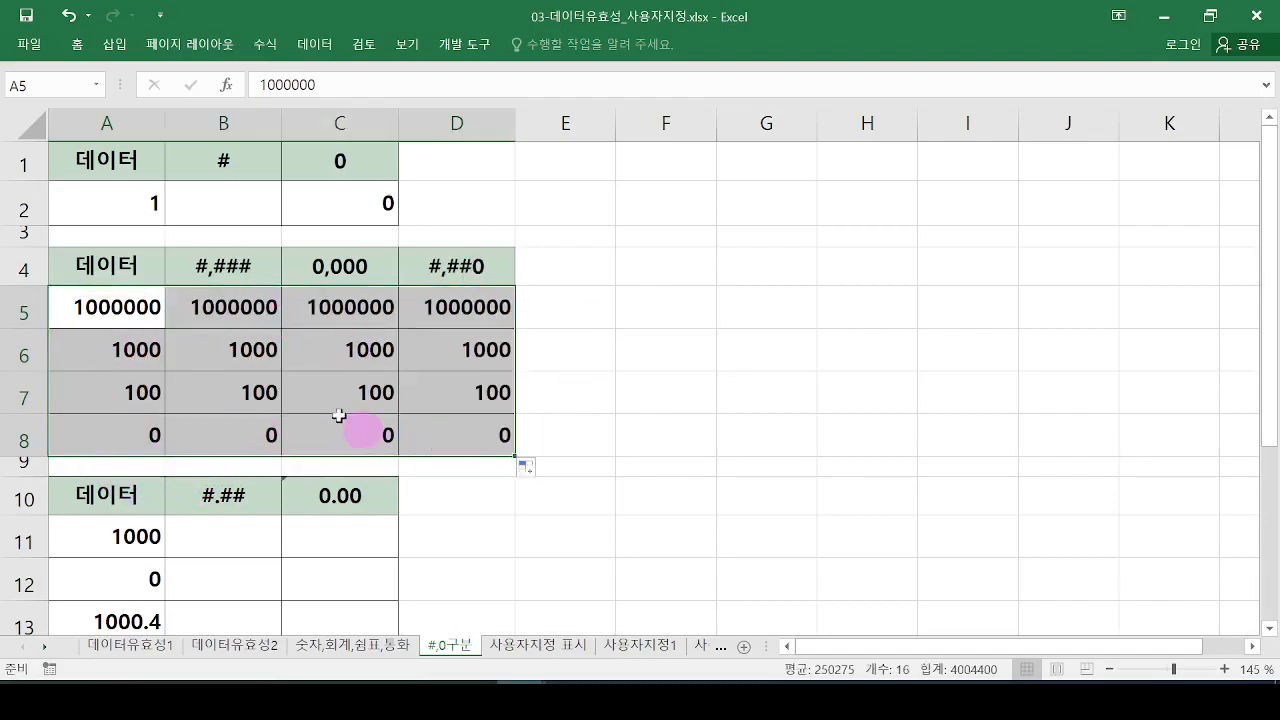
left_click_drag(243, 302, 229, 430)
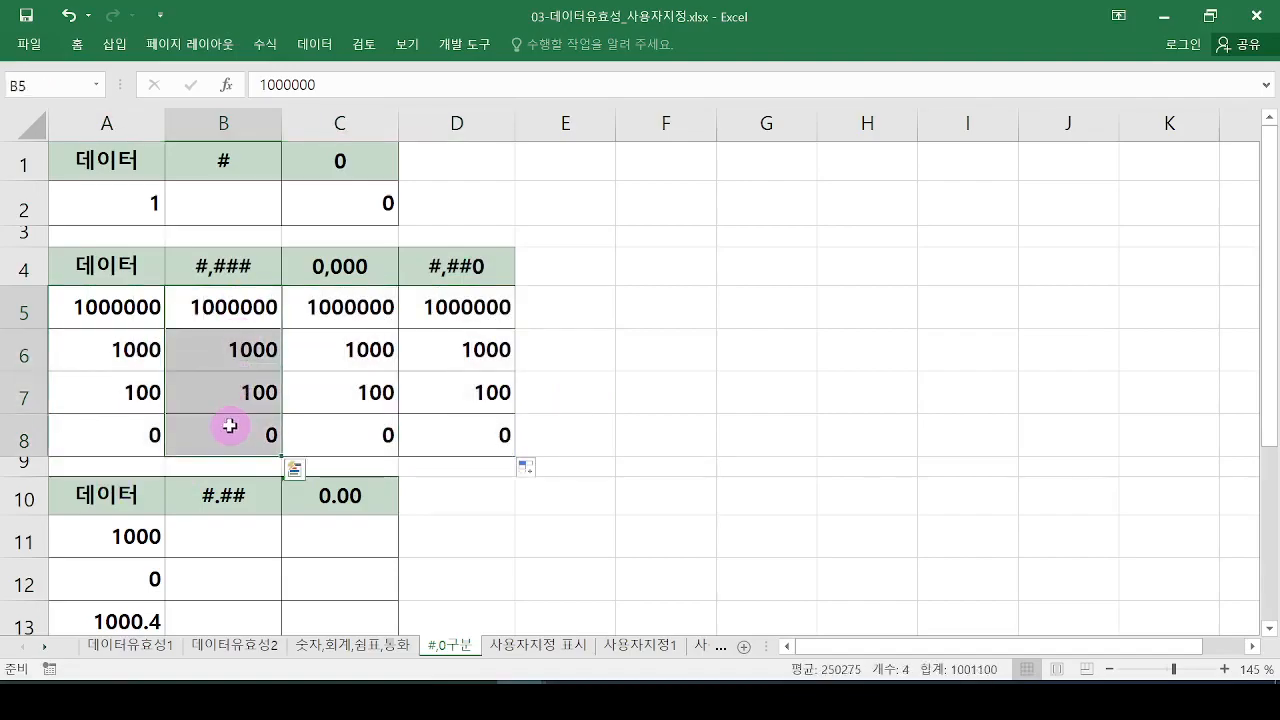
left_click_drag(178, 290, 276, 458)
left_click_drag(299, 294, 390, 461)
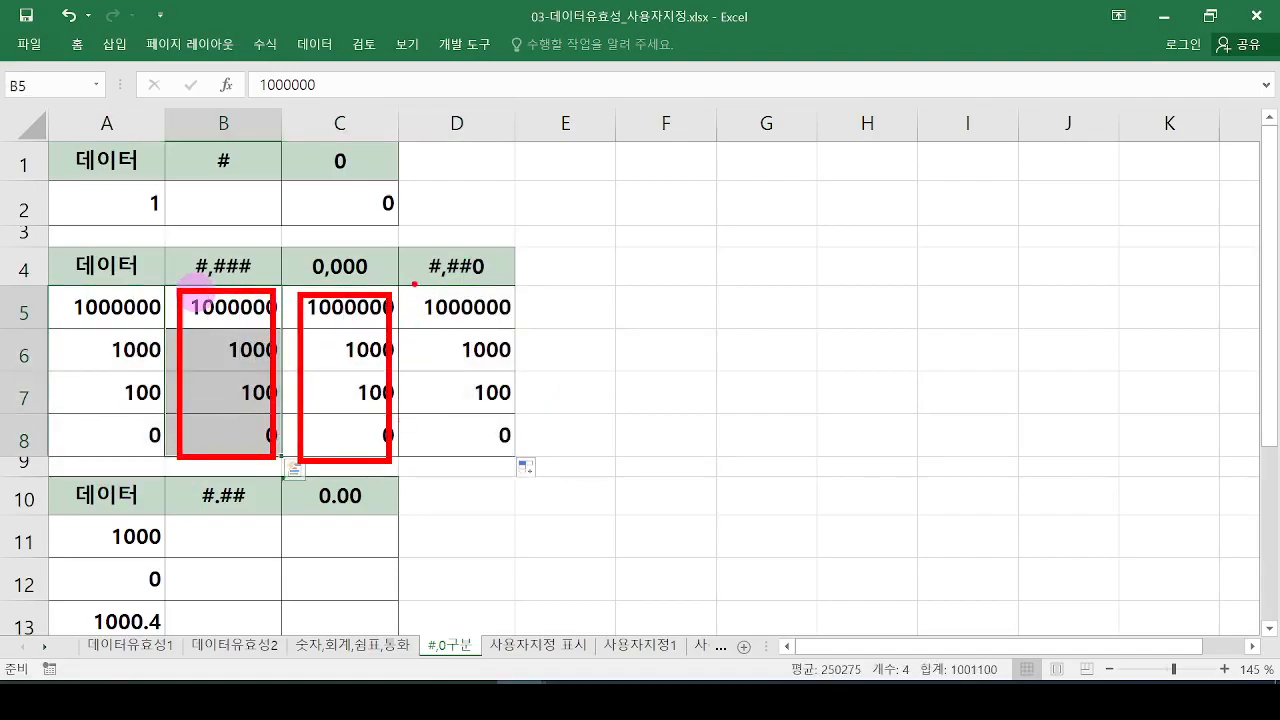
left_click_drag(414, 284, 518, 466)
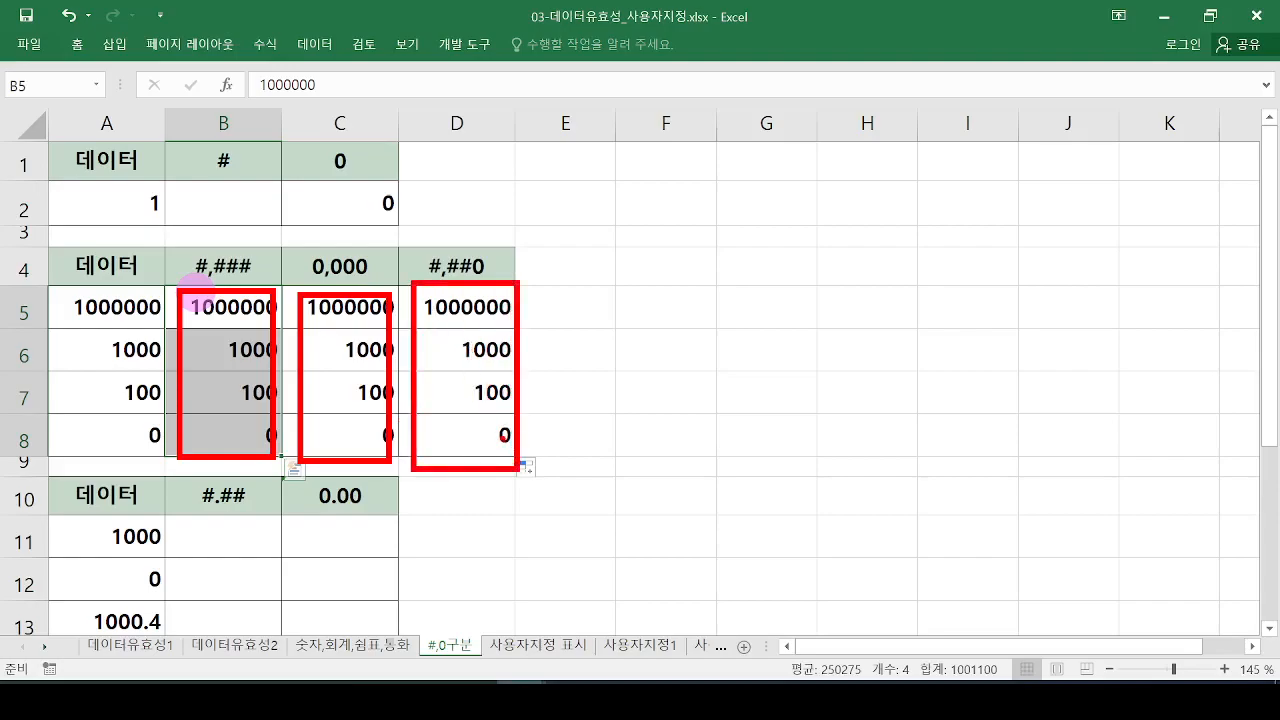
key("Escape")
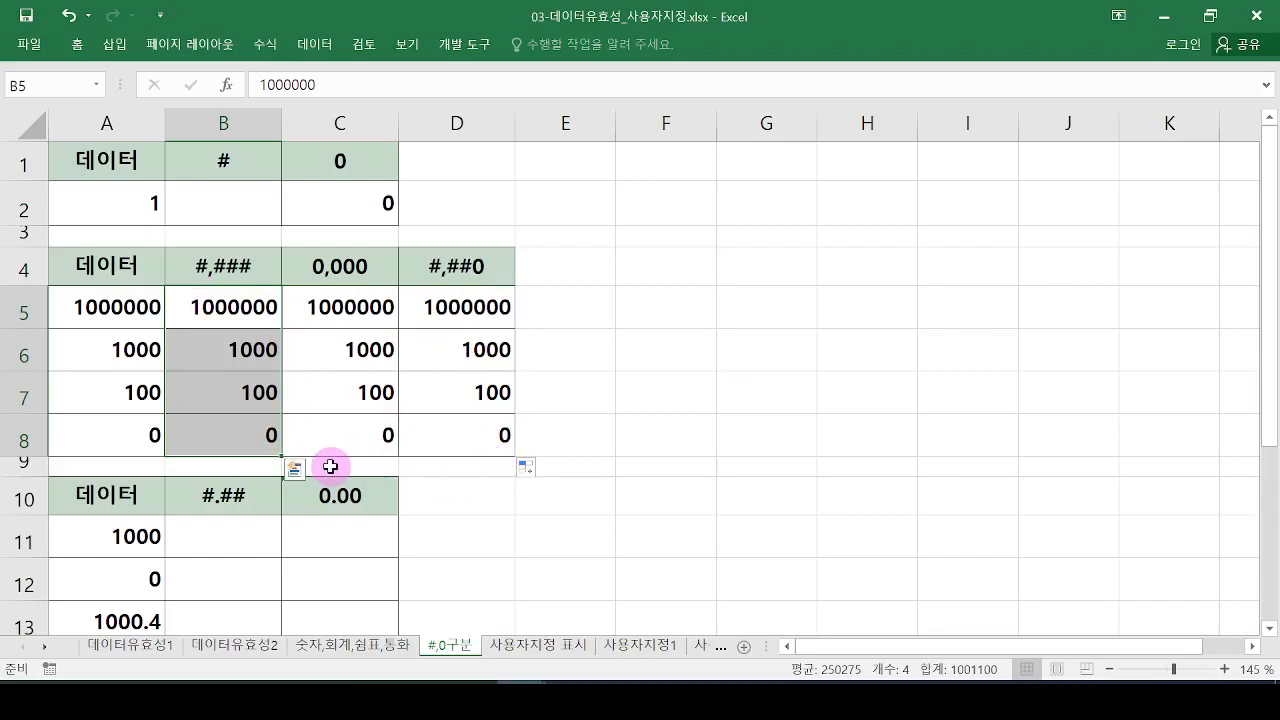
Apply the custom number format #,### to cells B5:B8.
key("ctrl+1")
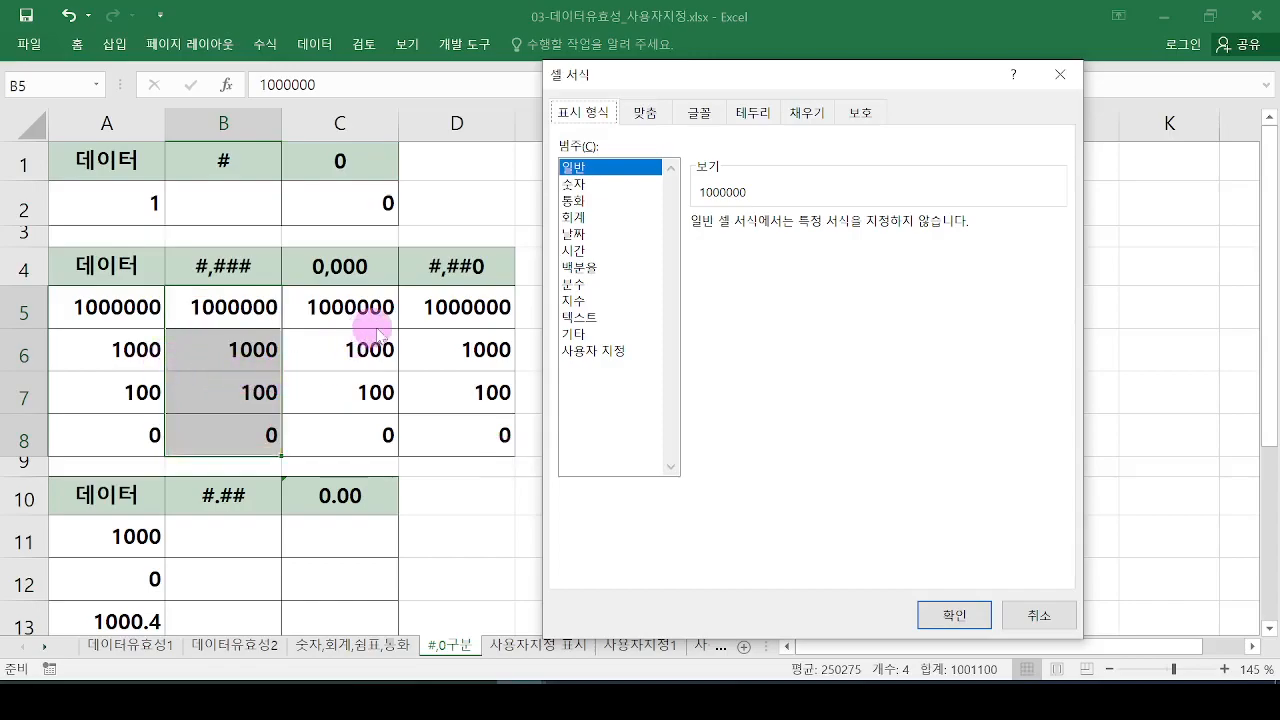
left_click(605, 350)
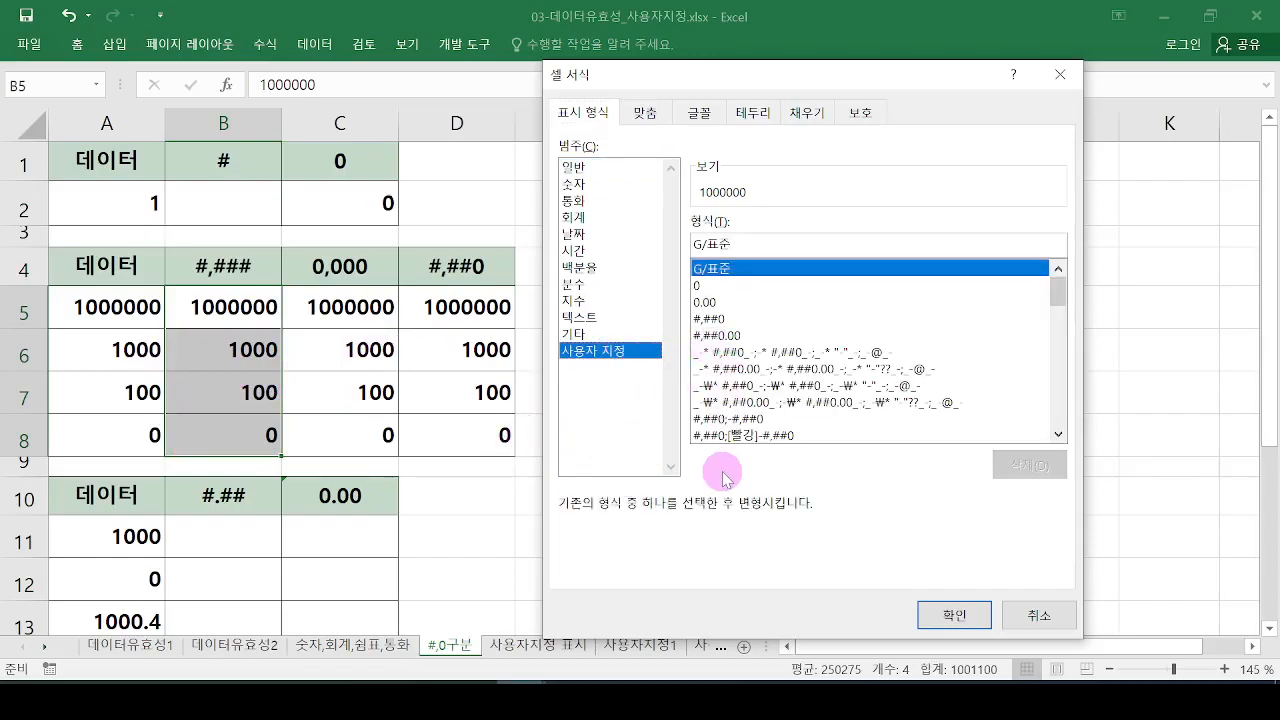
left_click_drag(752, 244, 668, 248)
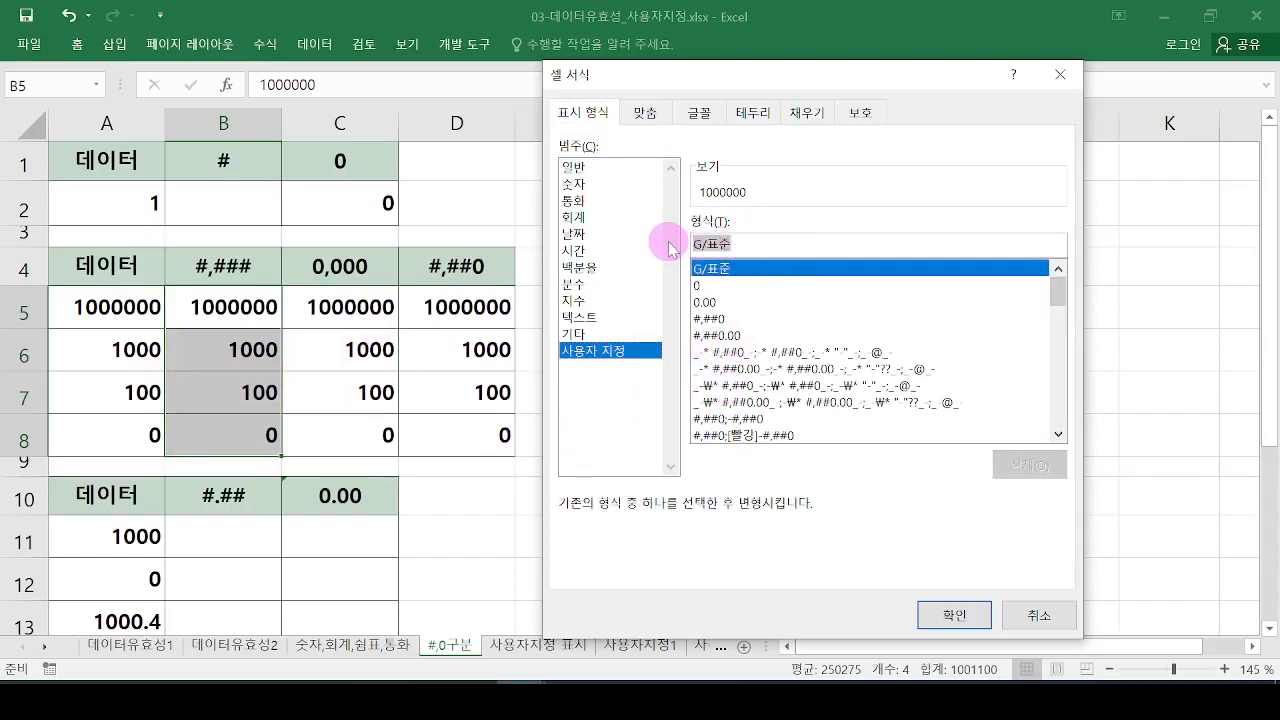
type("#,")
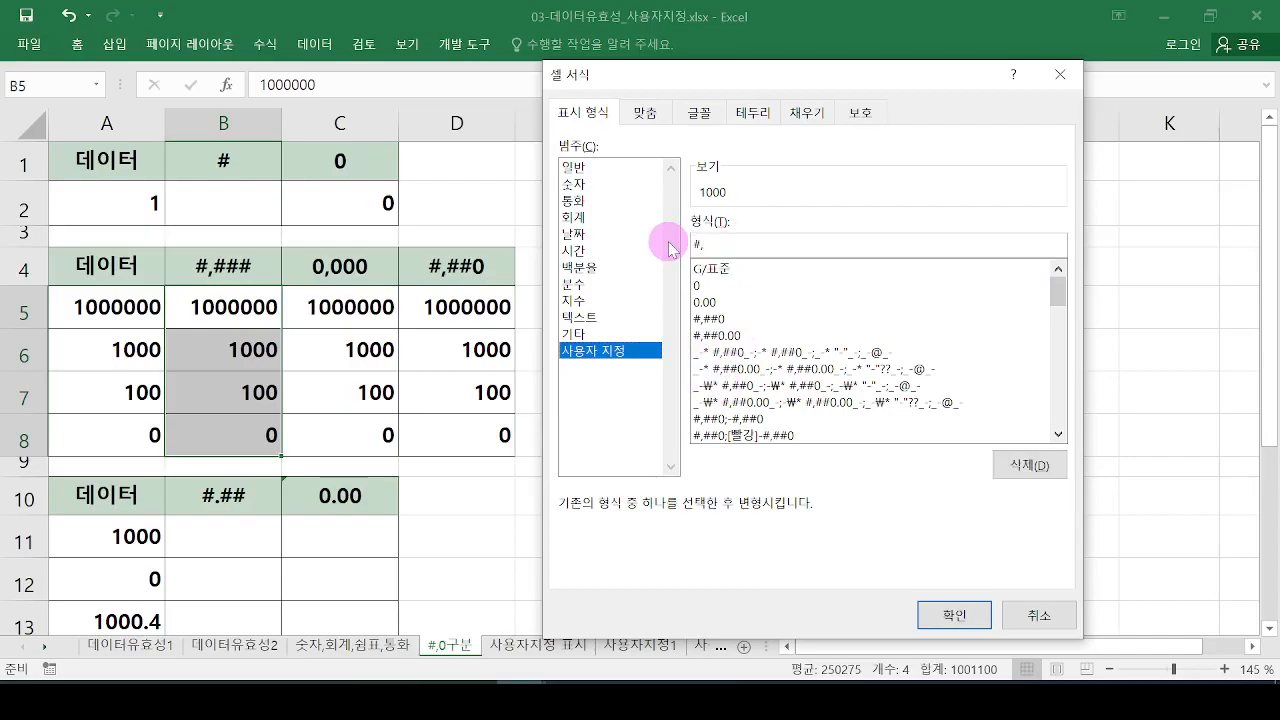
type("###")
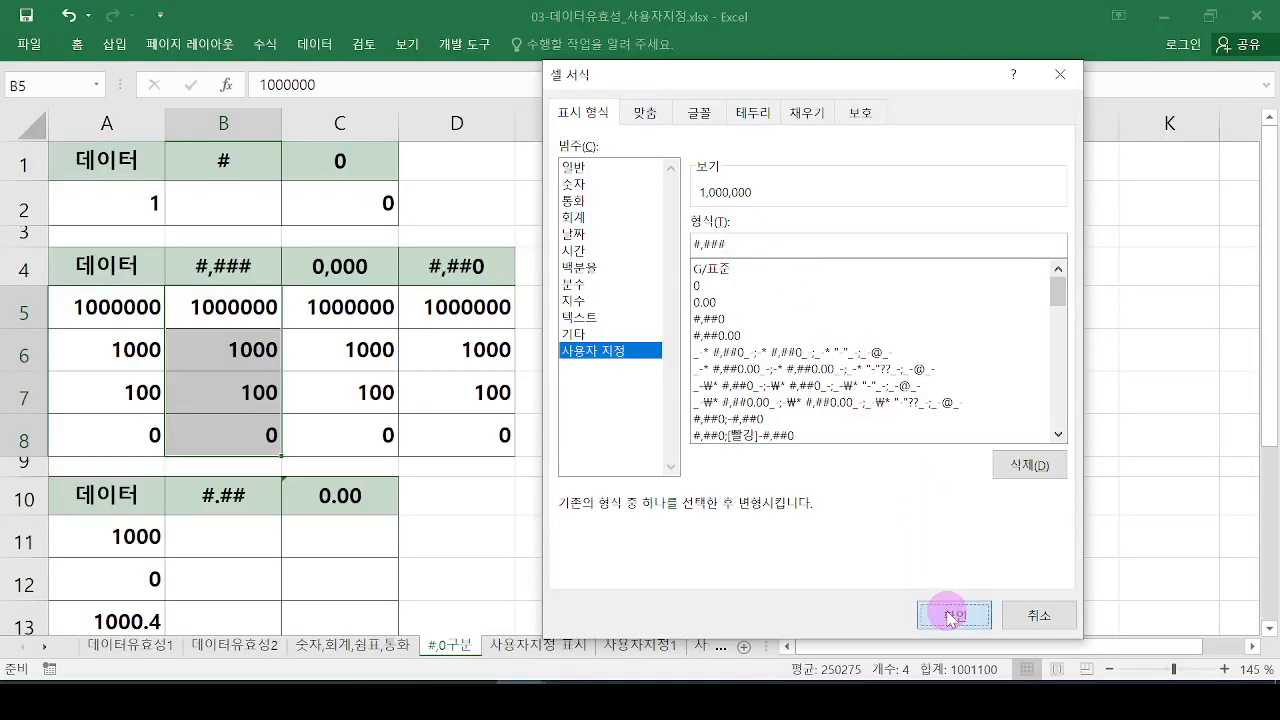
left_click(951, 616)
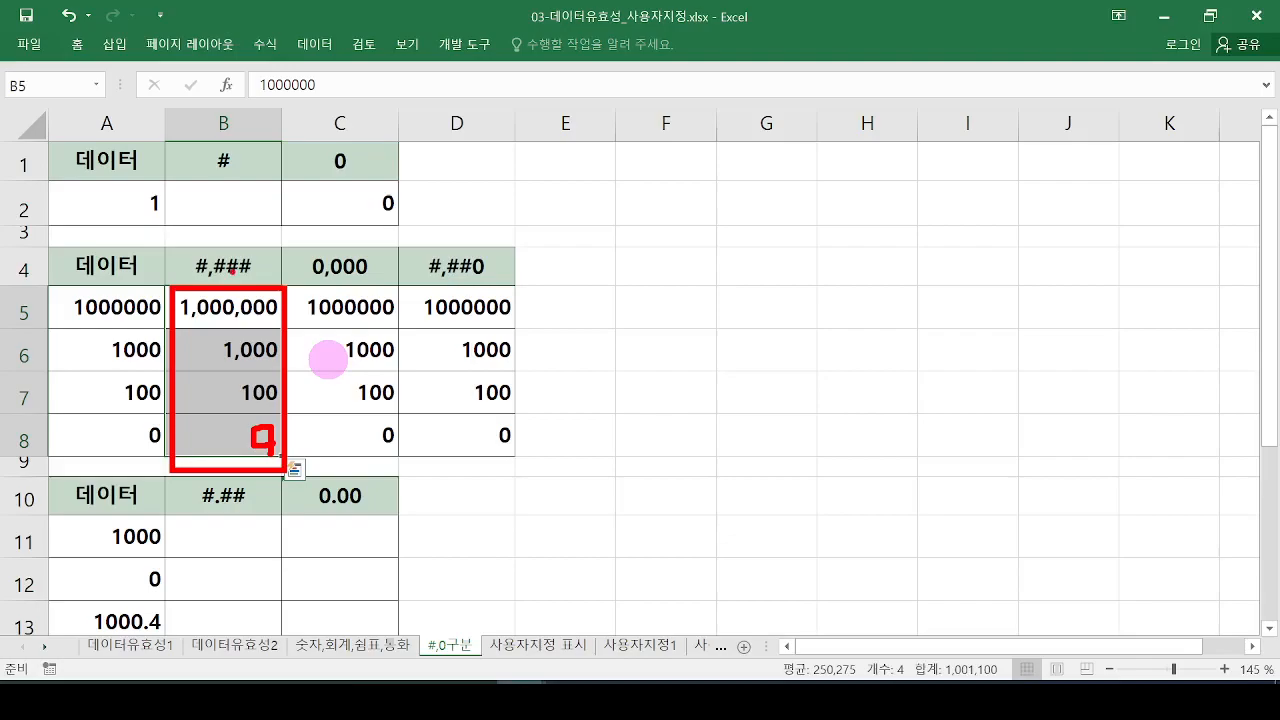
Apply the custom number format 0,000 to cells C5:C8, and mark C7:C8 with an arrow from the column's header code.
left_click_drag(302, 291, 396, 452)
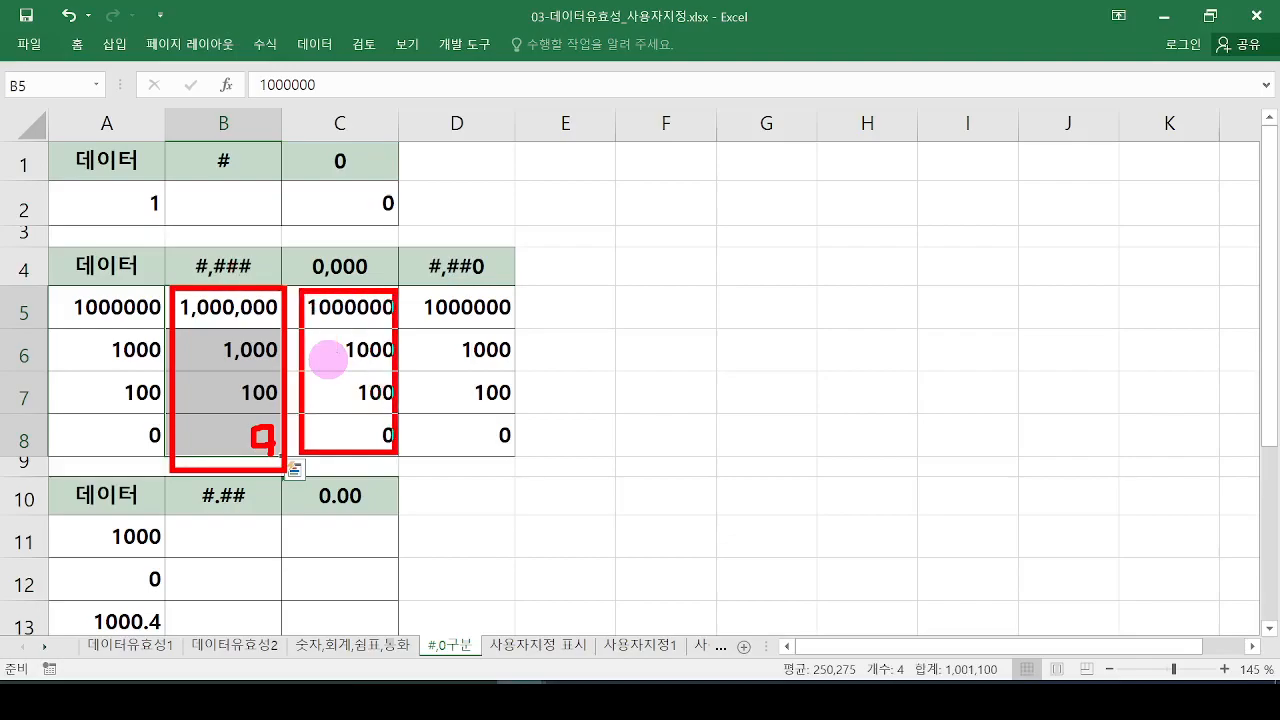
mouse_move(372, 262)
left_mouse_down()
mouse_move(310, 238)
mouse_move(370, 295)
mouse_move(361, 432)
left_mouse_up()
key("Escape")
key("ctrl+1")
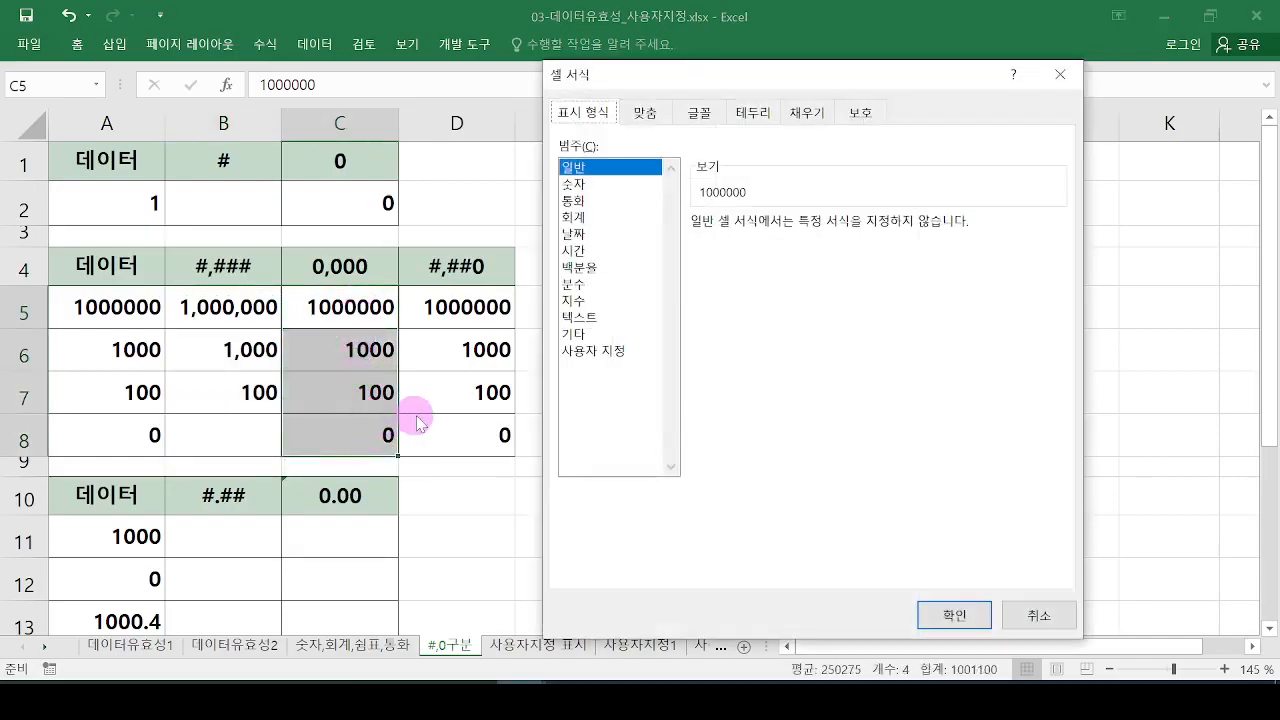
left_click(615, 351)
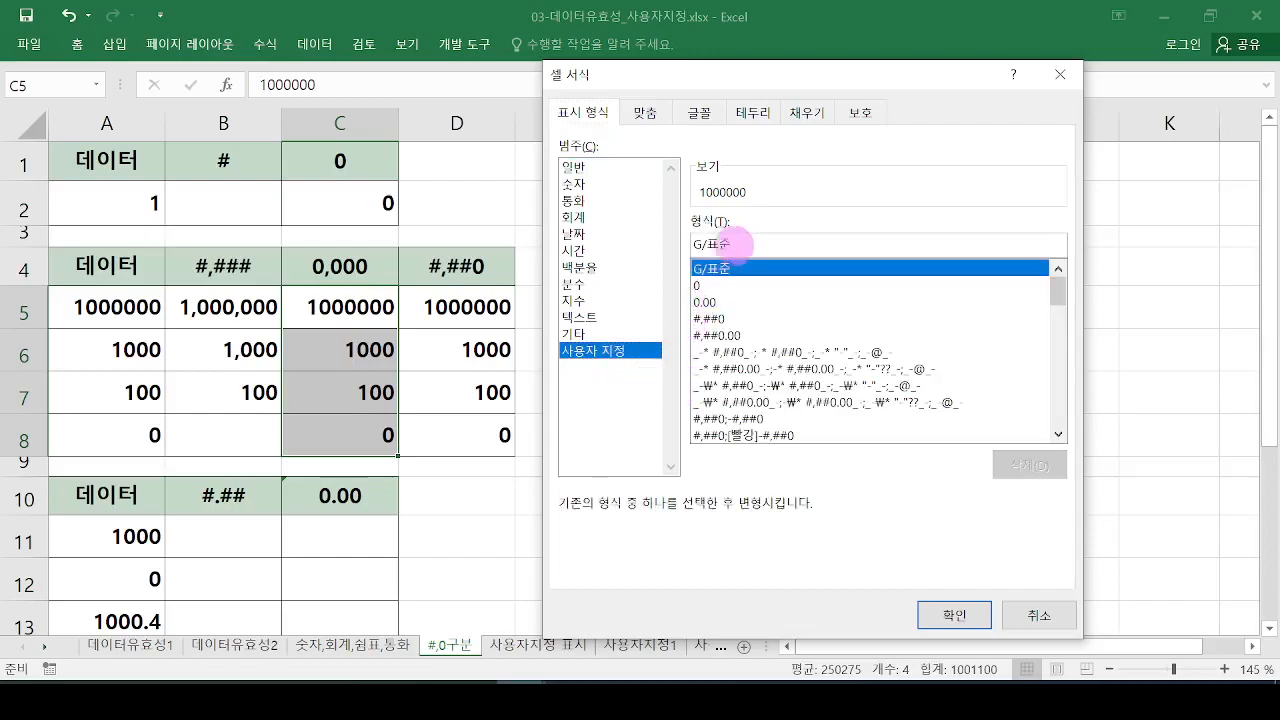
left_click_drag(730, 244, 668, 251)
type("0")
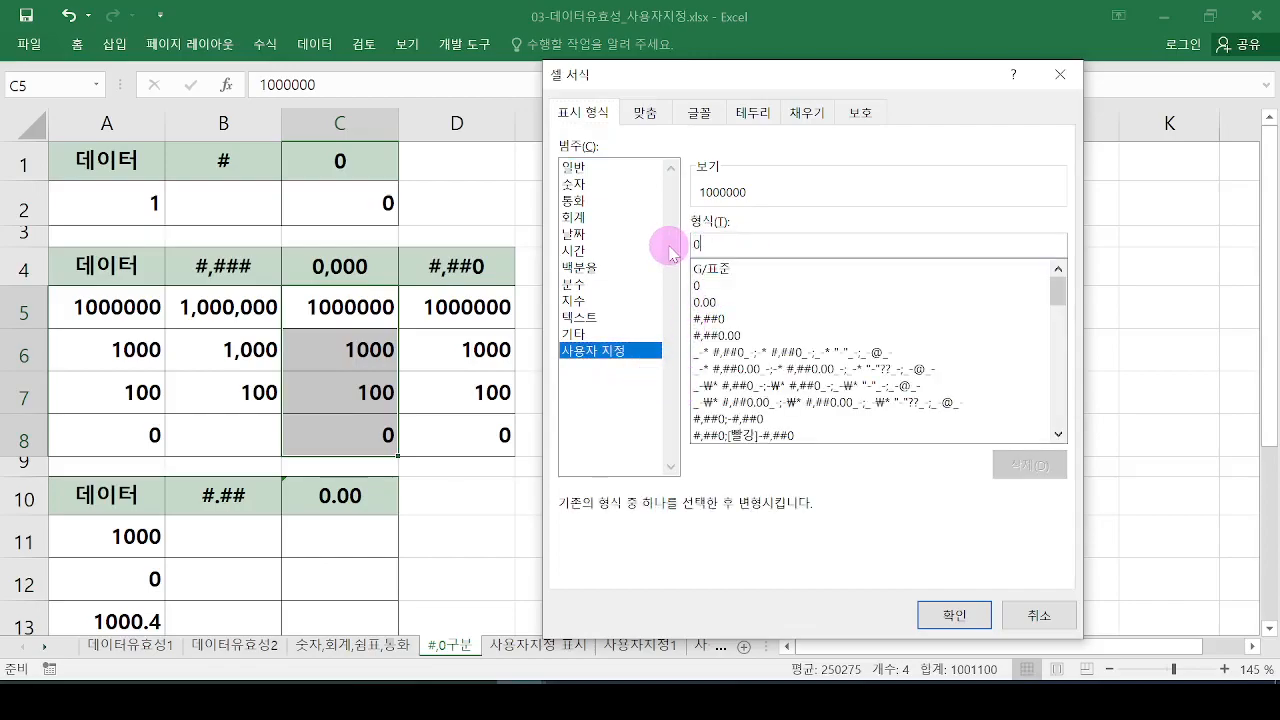
type(",0")
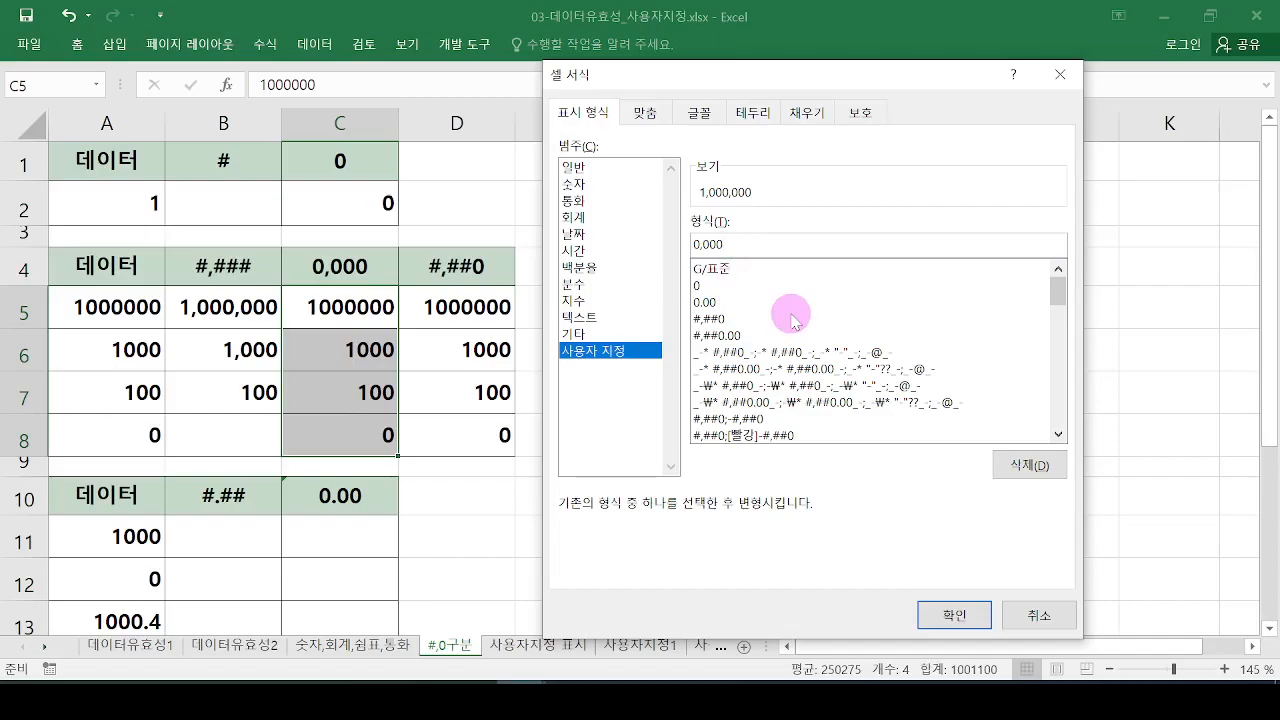
left_click(925, 608)
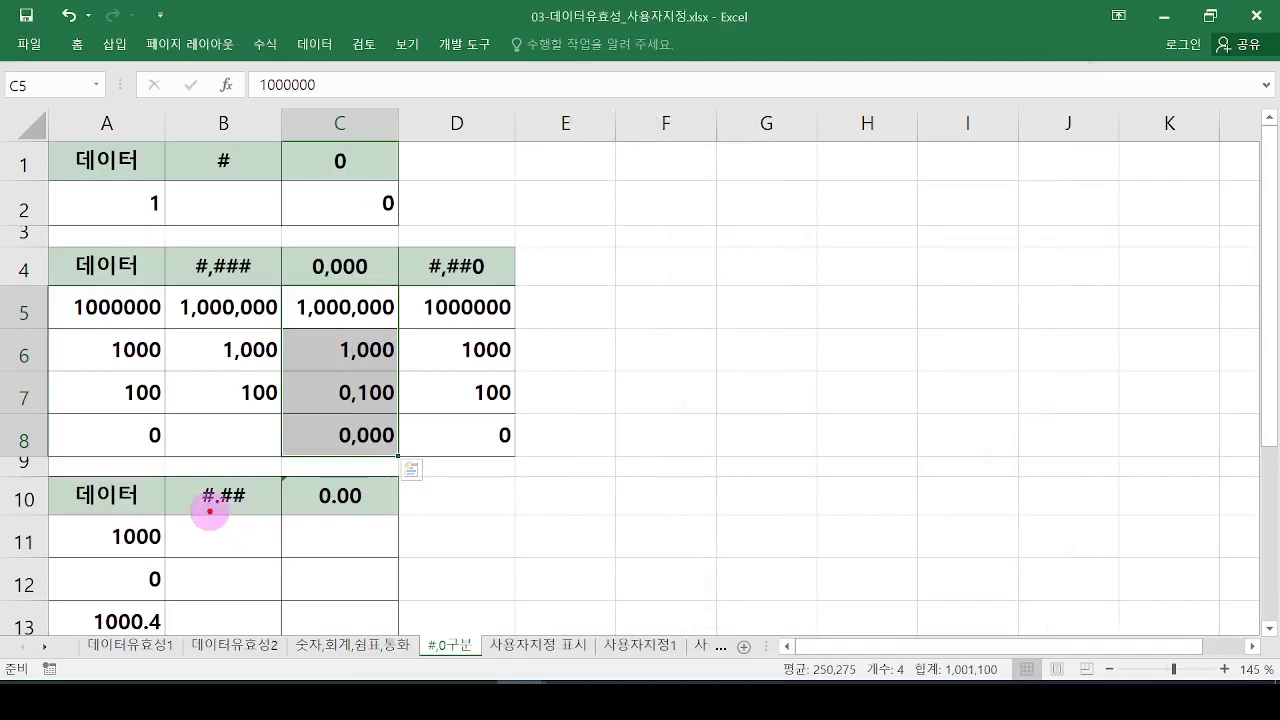
left_click_drag(303, 380, 403, 457)
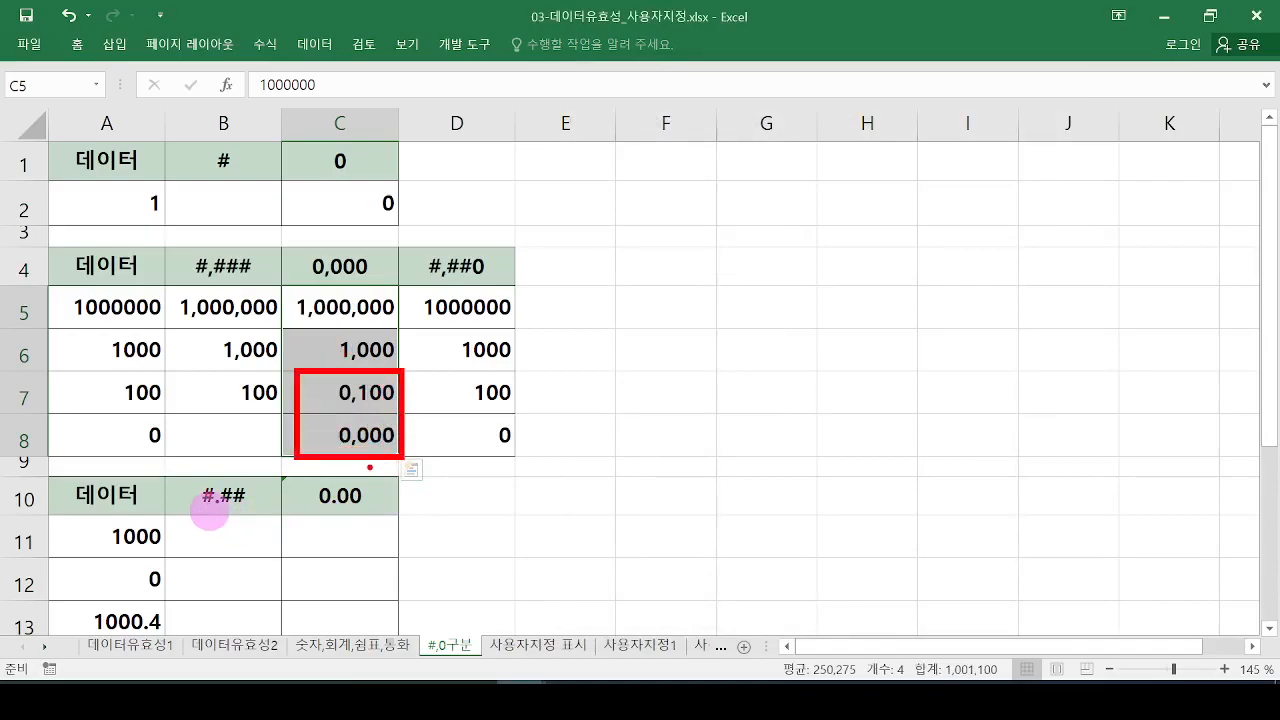
mouse_move(323, 284)
left_mouse_down()
mouse_move(368, 277)
mouse_move(322, 362)
mouse_move(358, 311)
left_mouse_up()
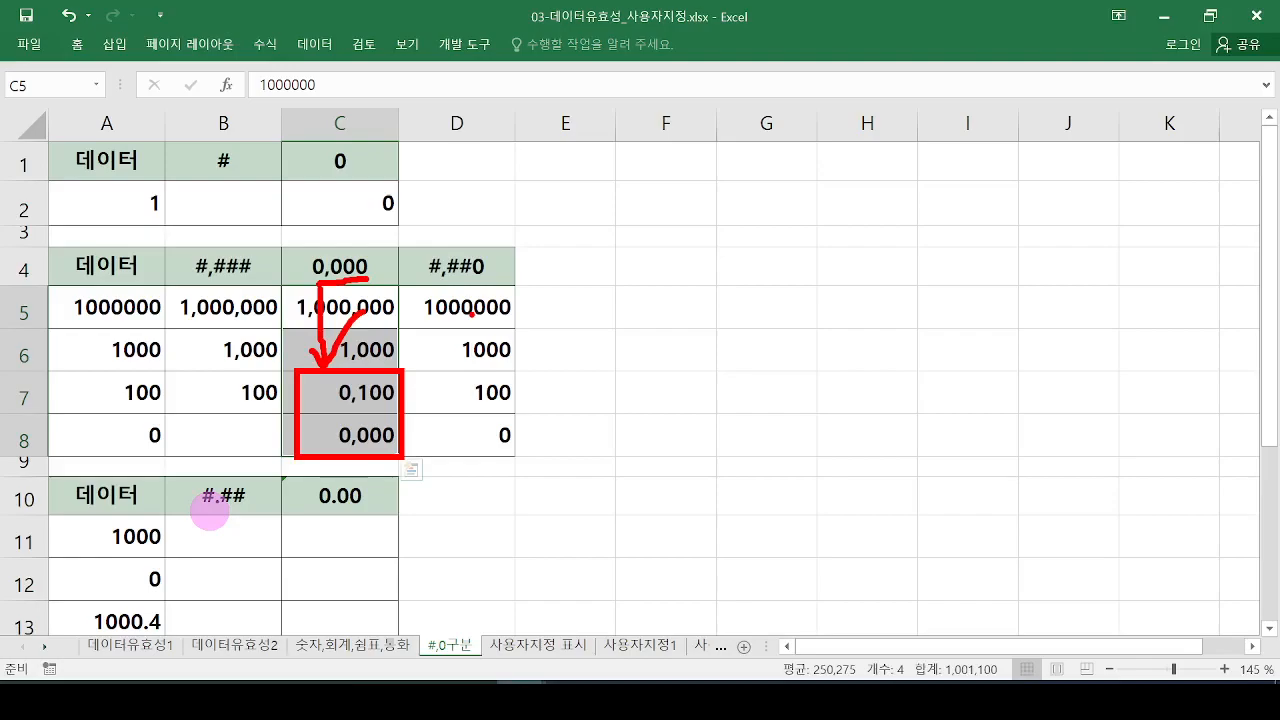
Apply the custom number format #,##0 to cells D5:D8.
mouse_move(519, 294)
left_mouse_down()
mouse_move(433, 334)
mouse_move(526, 458)
mouse_move(514, 291)
mouse_move(491, 357)
mouse_move(497, 437)
left_mouse_up()
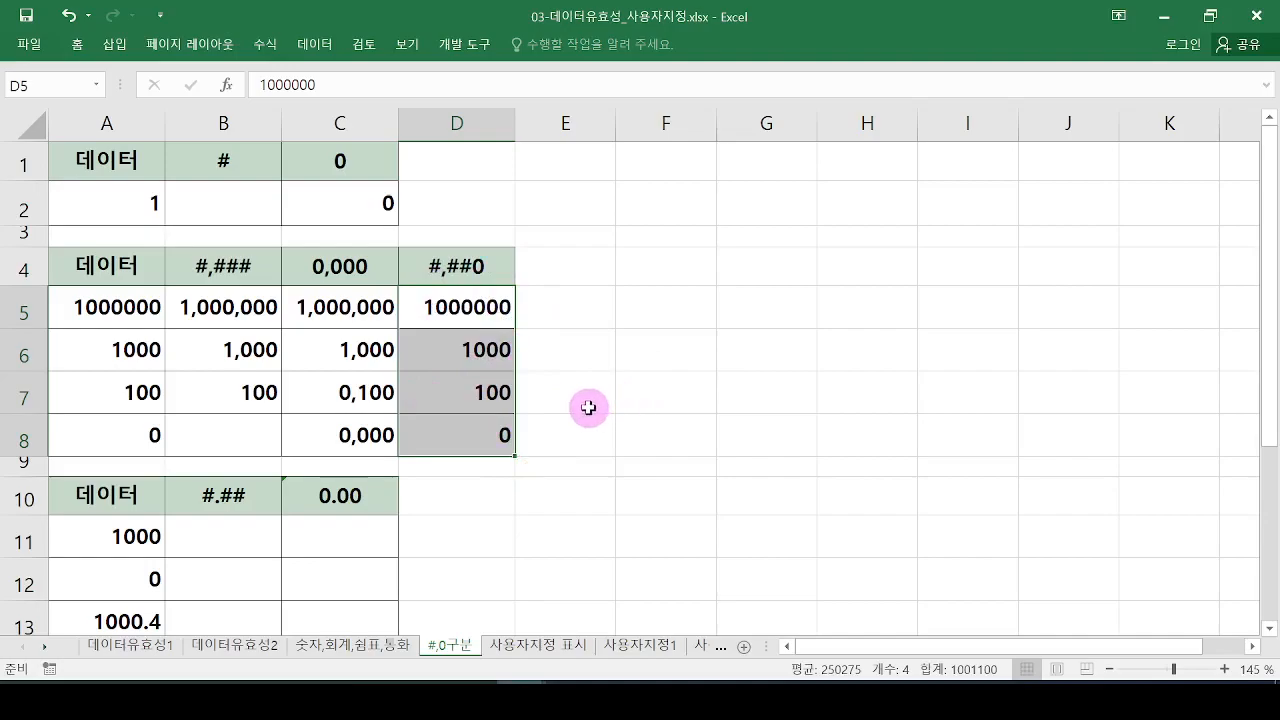
key("ctrl+1")
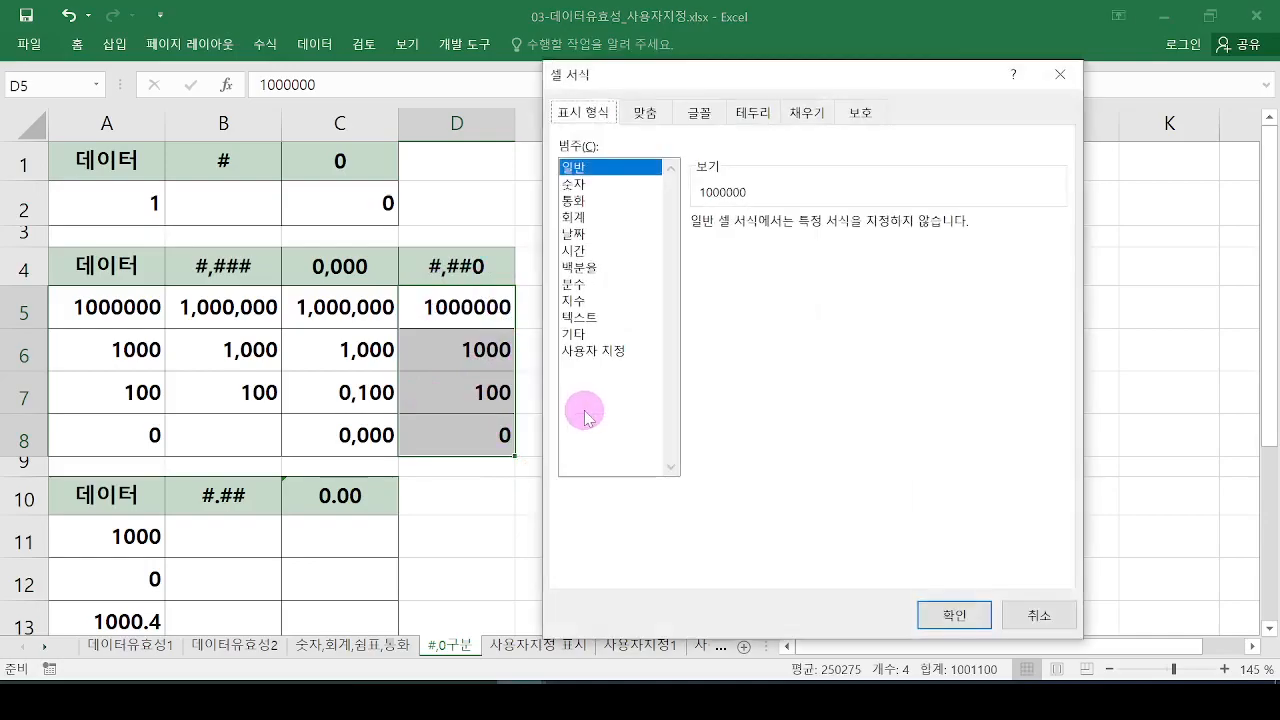
left_click(598, 352)
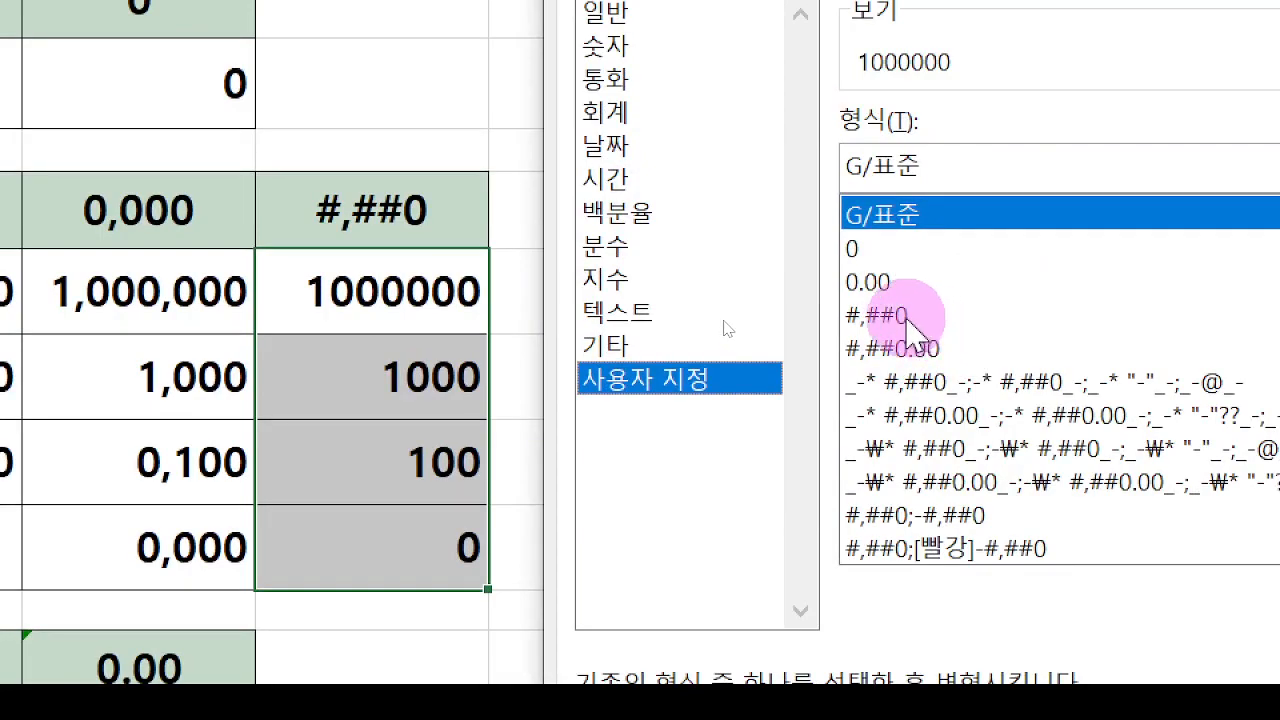
left_click(906, 318)
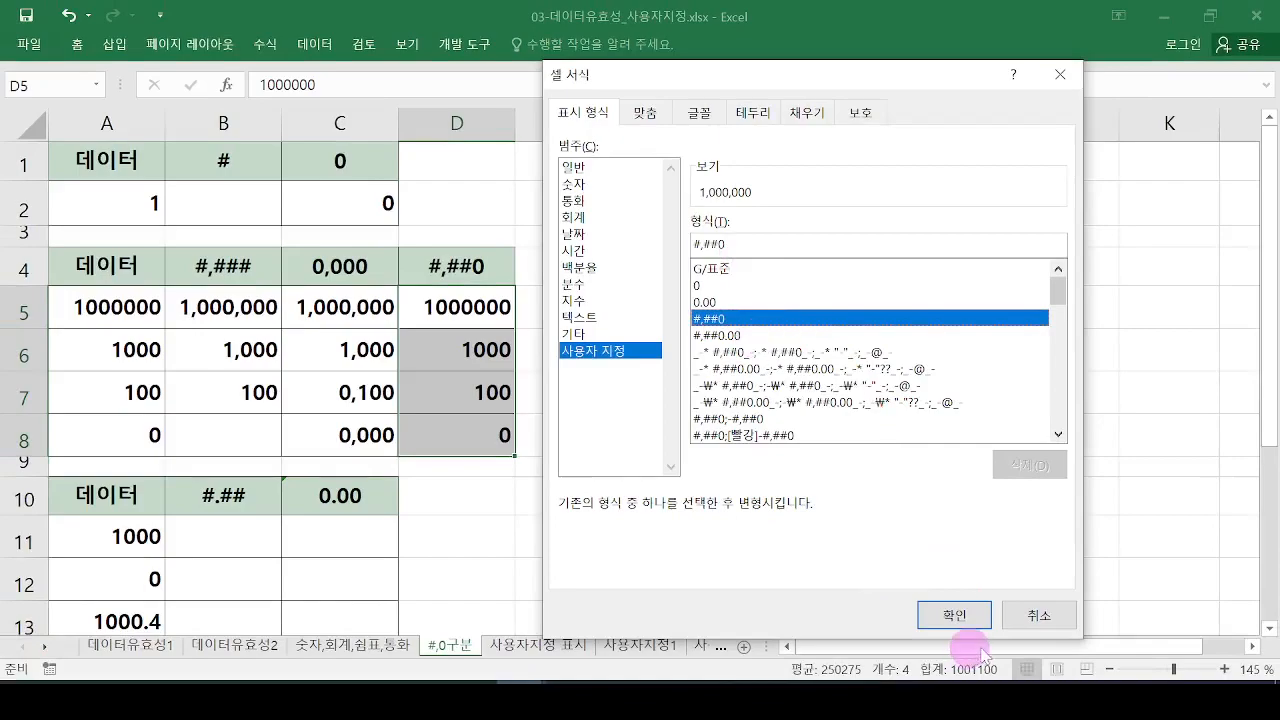
left_click(960, 613)
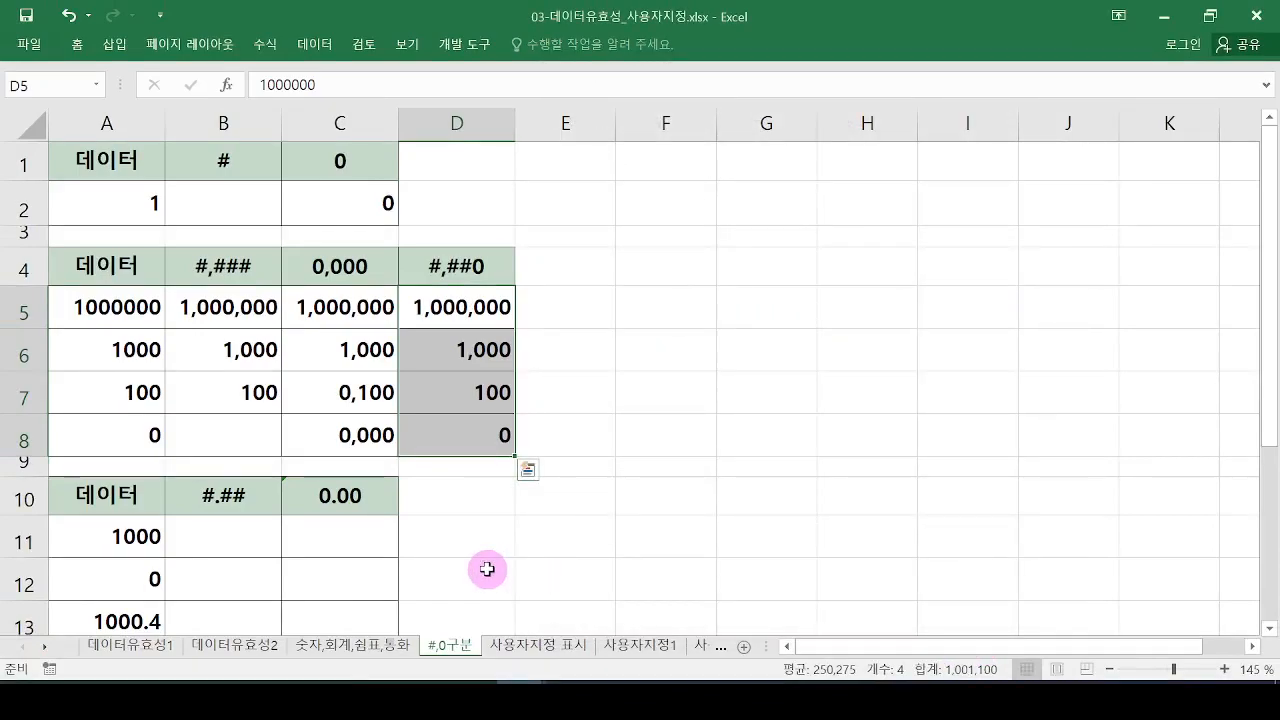
Mark the thousands separators in D5 and link the last 0 of the D4 code to D8, clearing the markings.
key("ctrl+2")
mouse_move(425, 314)
left_mouse_down()
mouse_move(420, 333)
mouse_move(468, 334)
left_mouse_up()
mouse_move(521, 442)
left_mouse_down()
mouse_move(486, 414)
mouse_move(543, 458)
left_mouse_up()
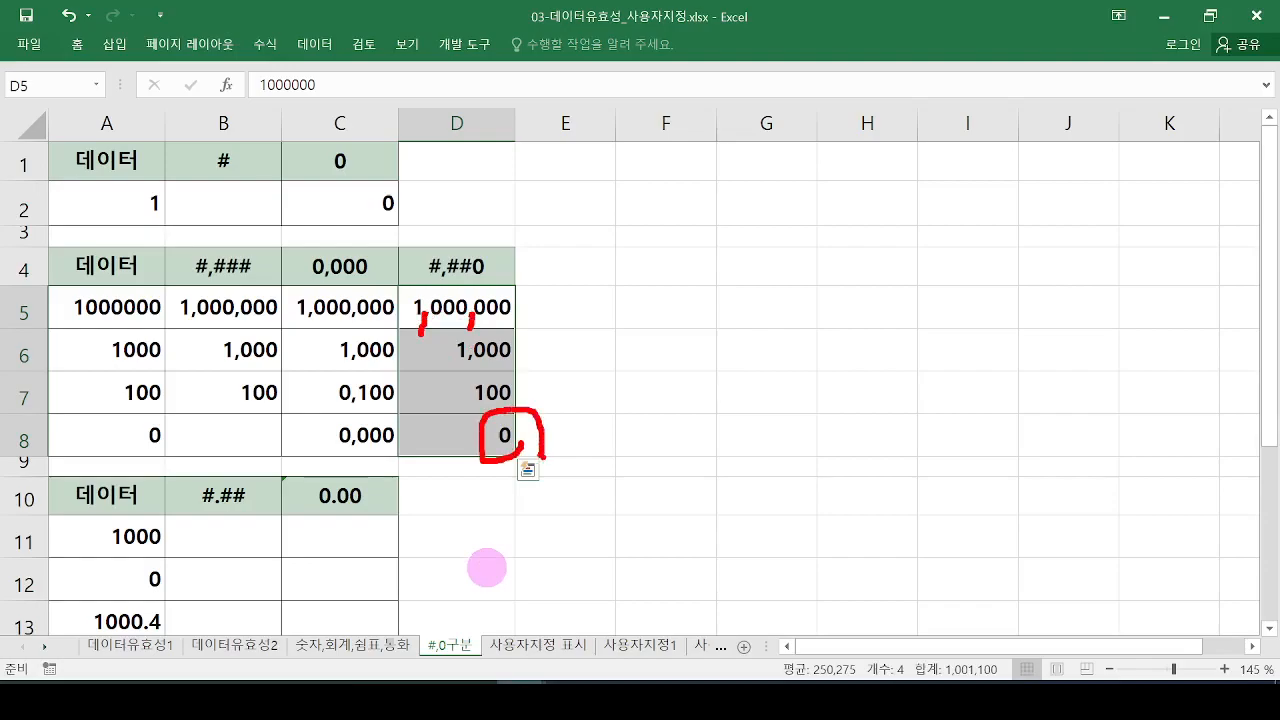
mouse_move(499, 292)
left_mouse_down()
mouse_move(476, 249)
mouse_move(529, 428)
left_mouse_up()
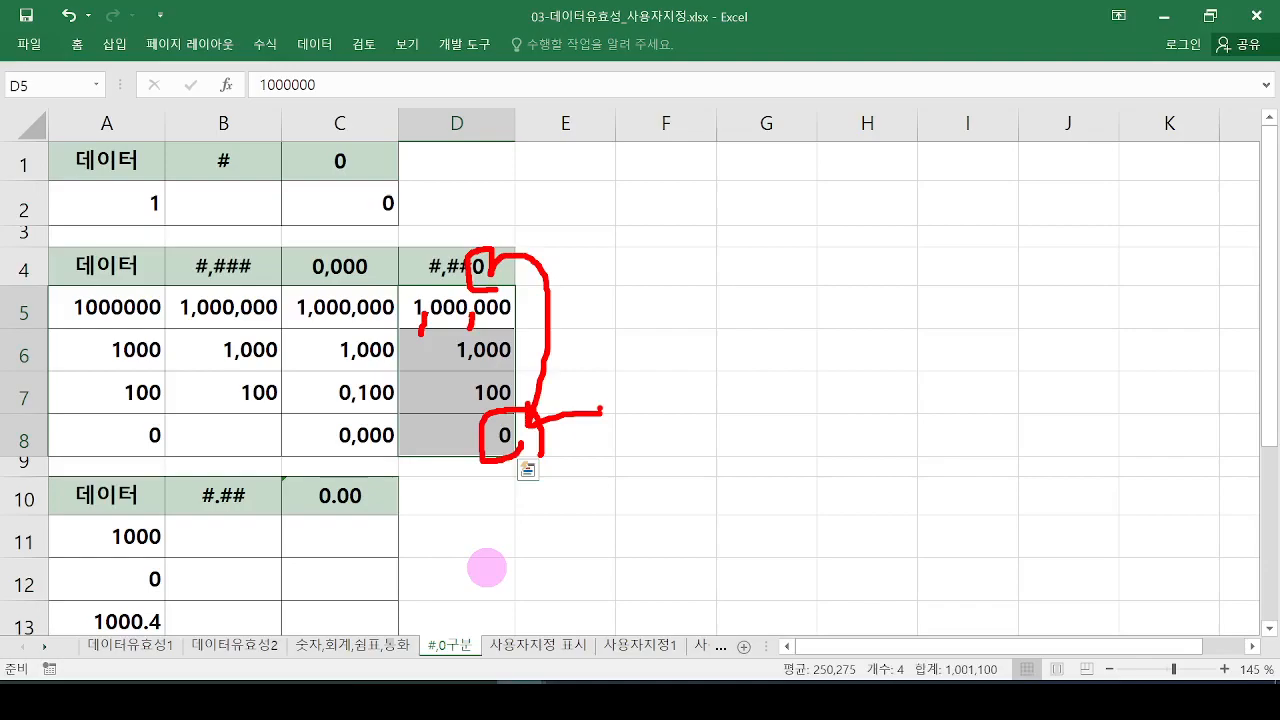
key("Escape")
Mark the third table's data on screen and fill the values of A11:A14 across to column C.
scroll(414, 409, "down", 2)
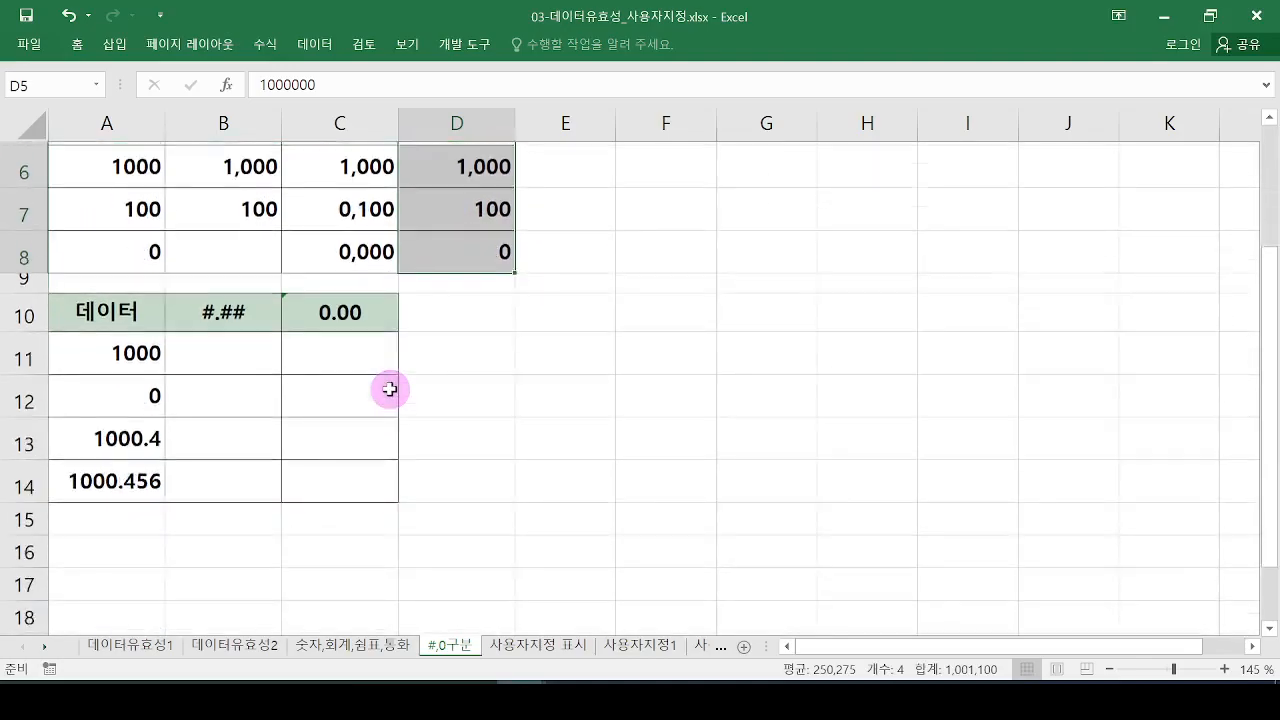
mouse_move(60, 286)
left_mouse_down()
mouse_move(149, 383)
mouse_move(406, 457)
left_mouse_up()
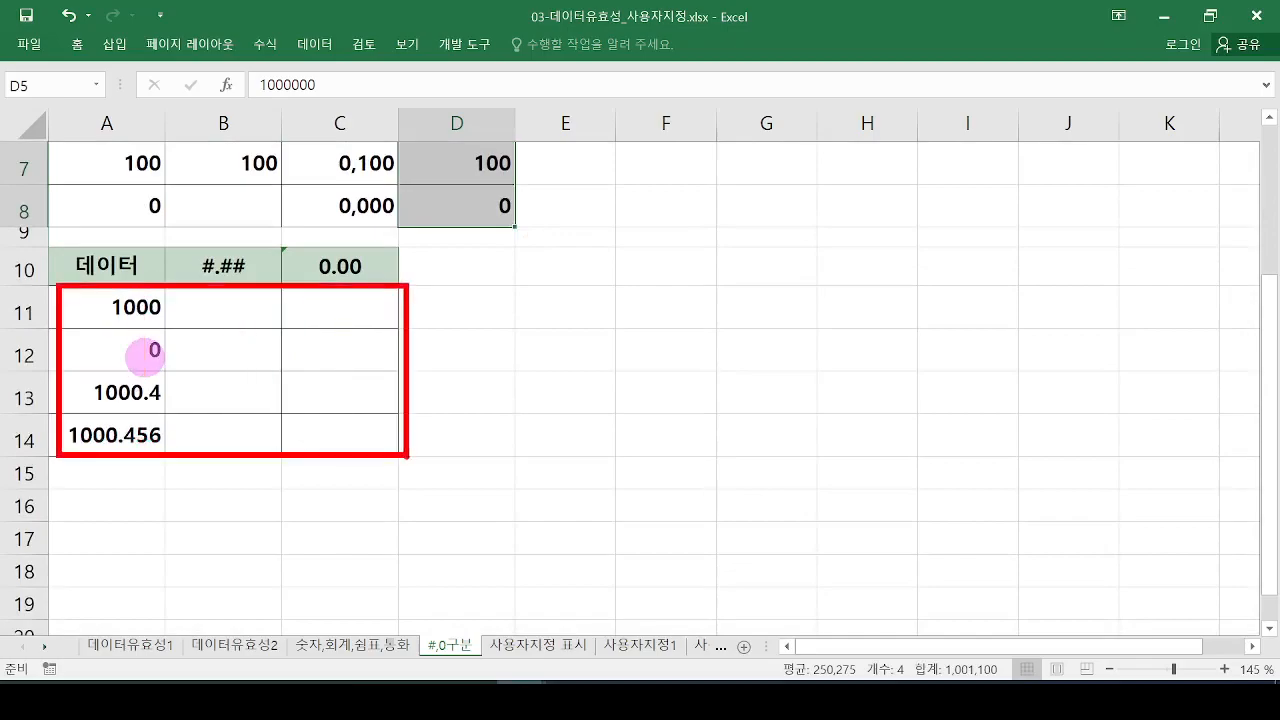
key("Escape")
mouse_move(149, 309)
left_mouse_down()
mouse_move(134, 363)
mouse_move(138, 436)
left_mouse_up()
mouse_move(60, 289)
left_mouse_down()
mouse_move(154, 460)
mouse_move(194, 407)
mouse_move(208, 426)
mouse_move(328, 396)
mouse_move(352, 416)
mouse_move(328, 436)
left_mouse_up()
left_click(378, 438)
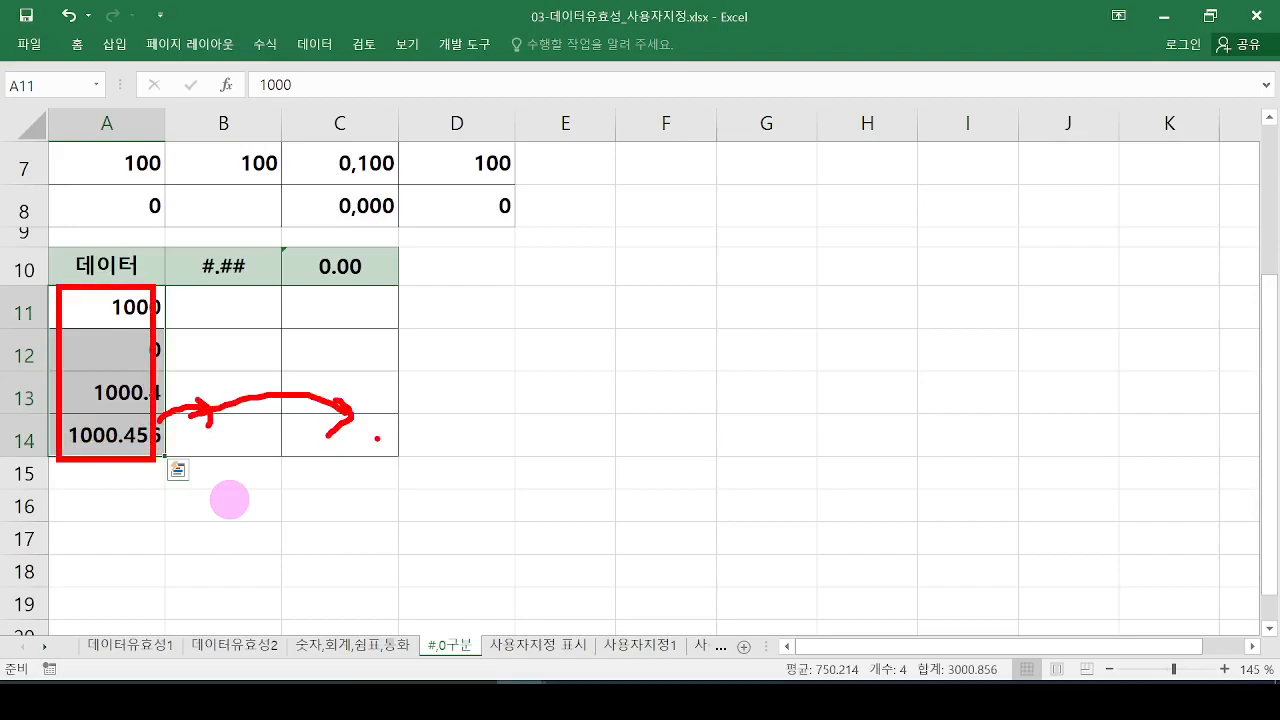
left_click_drag(166, 457, 358, 468)
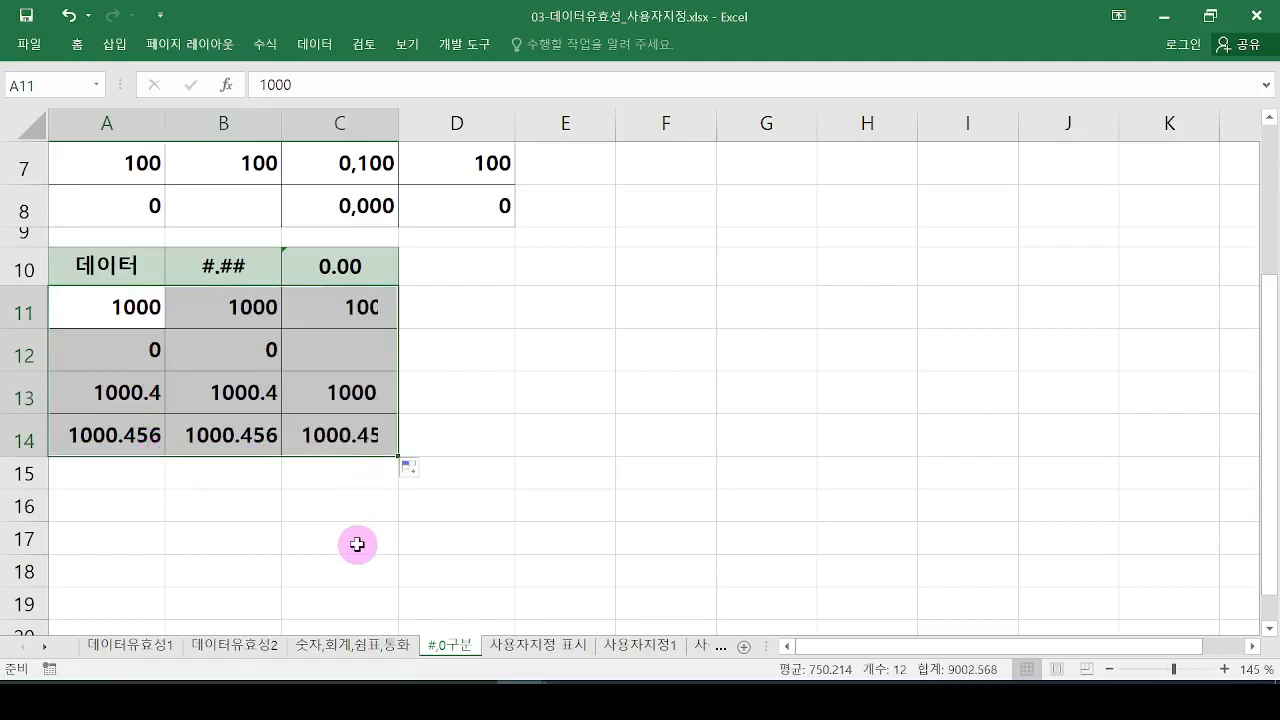
Apply the custom number format #.## to cells B11:B14.
left_click(250, 304)
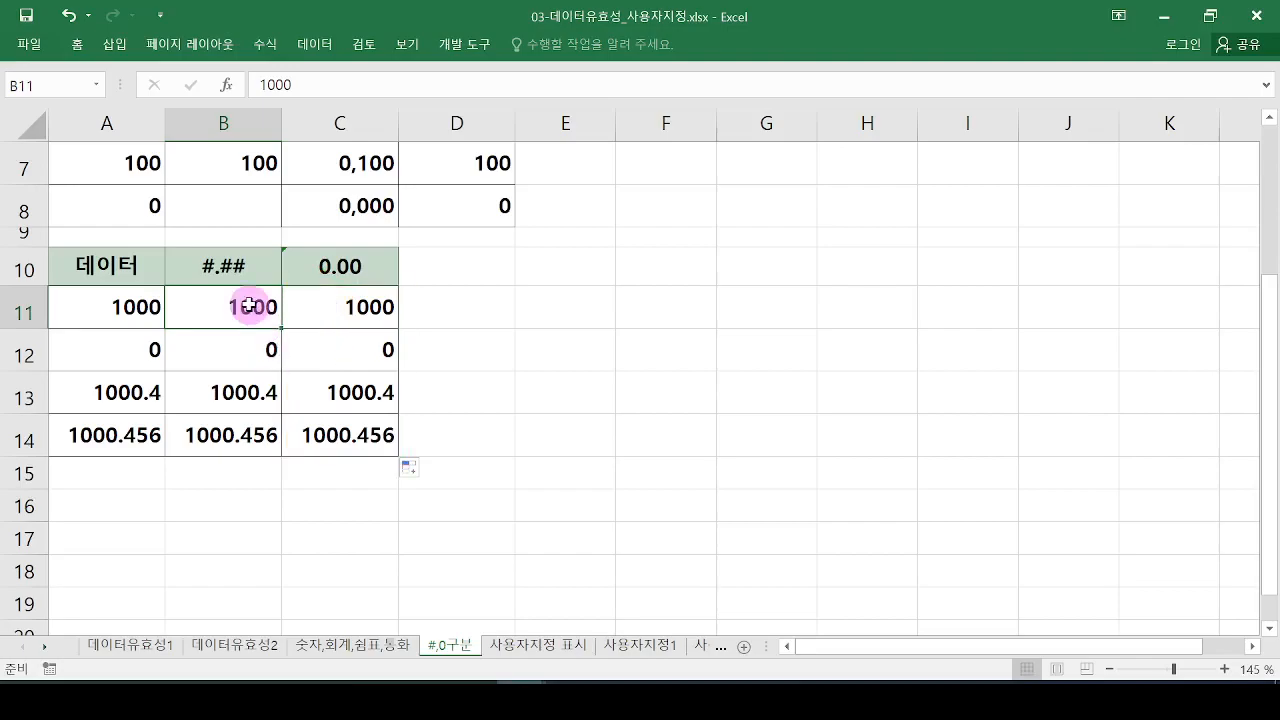
left_click_drag(251, 303, 239, 431)
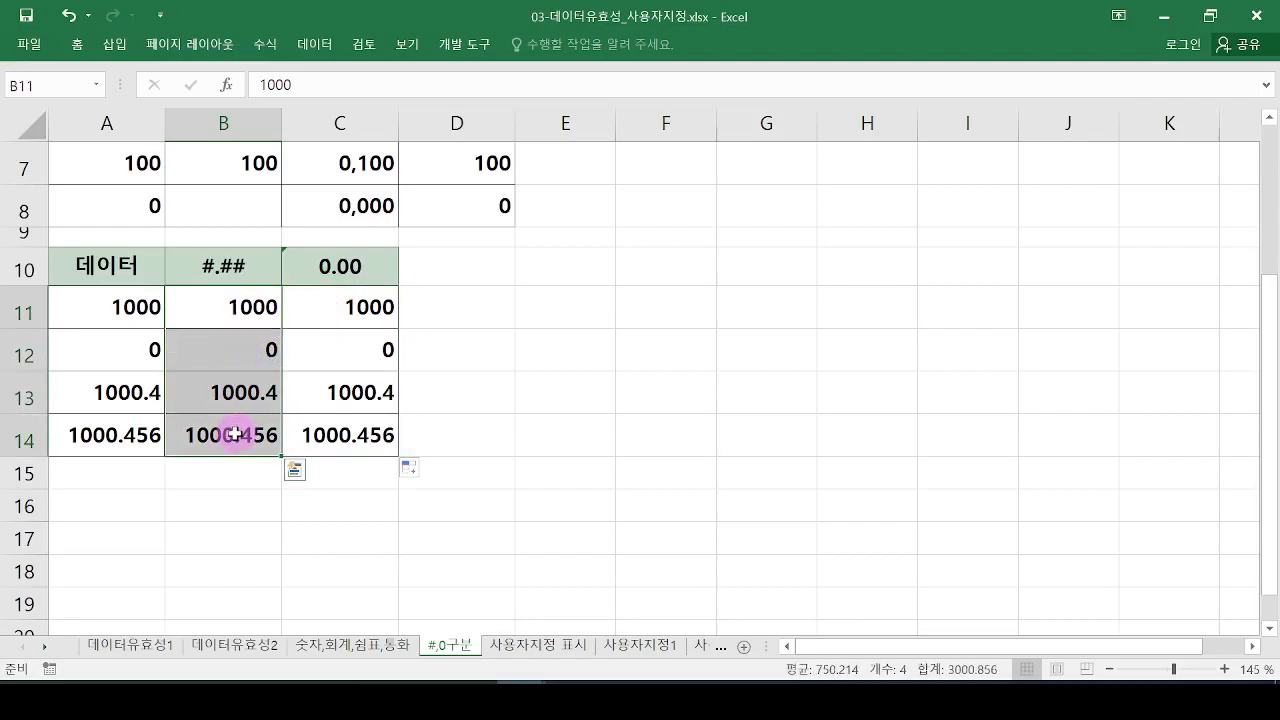
key("ctrl+1")
left_click(612, 354)
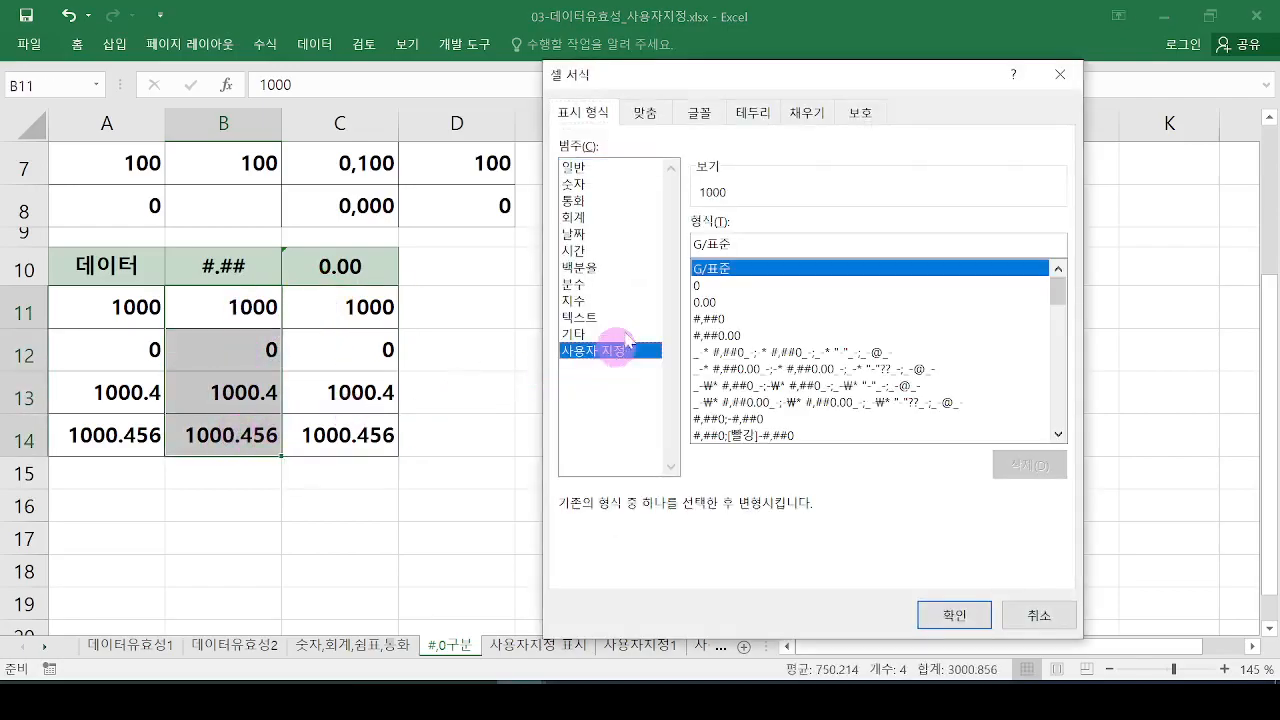
left_click_drag(743, 246, 686, 249)
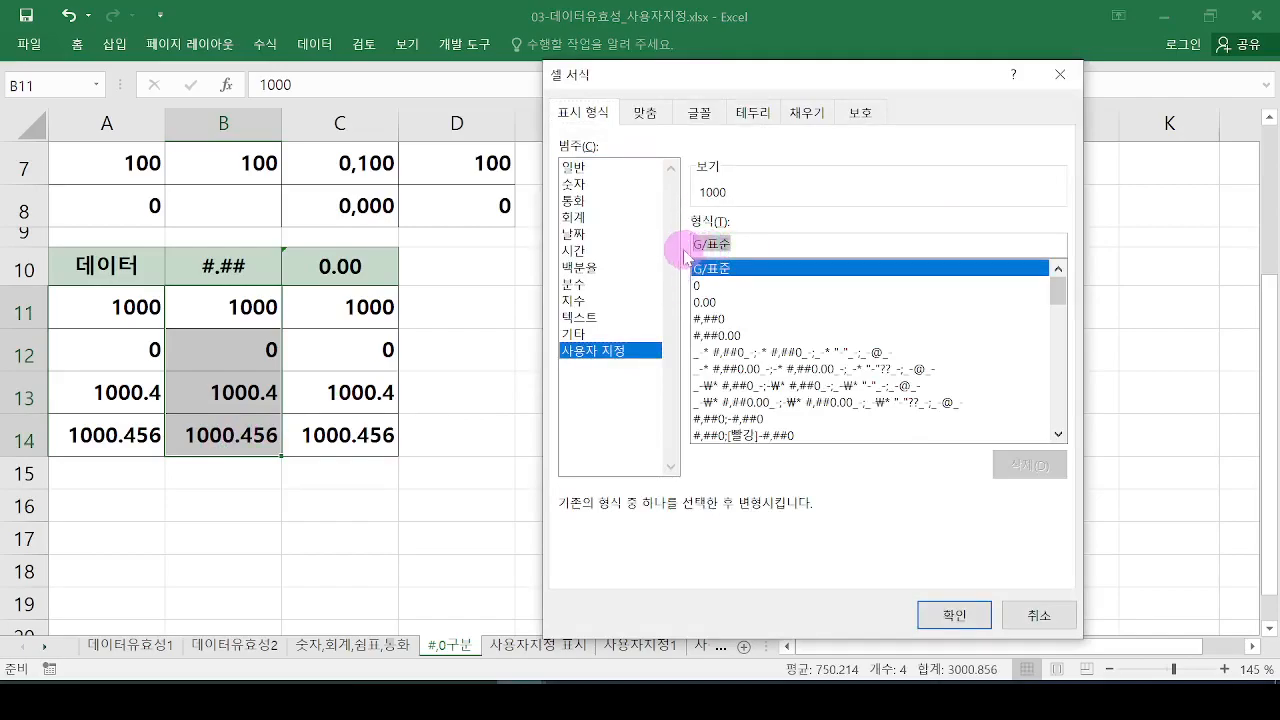
type("#")
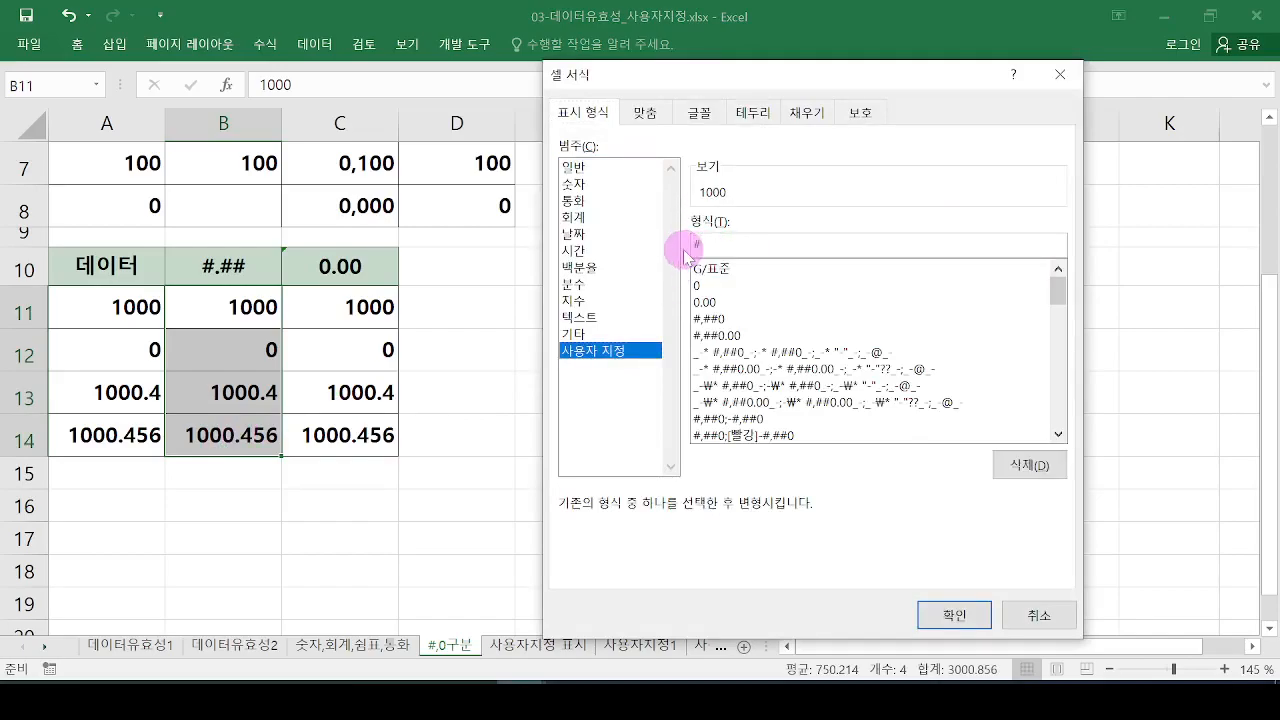
type(".##")
key("Return")
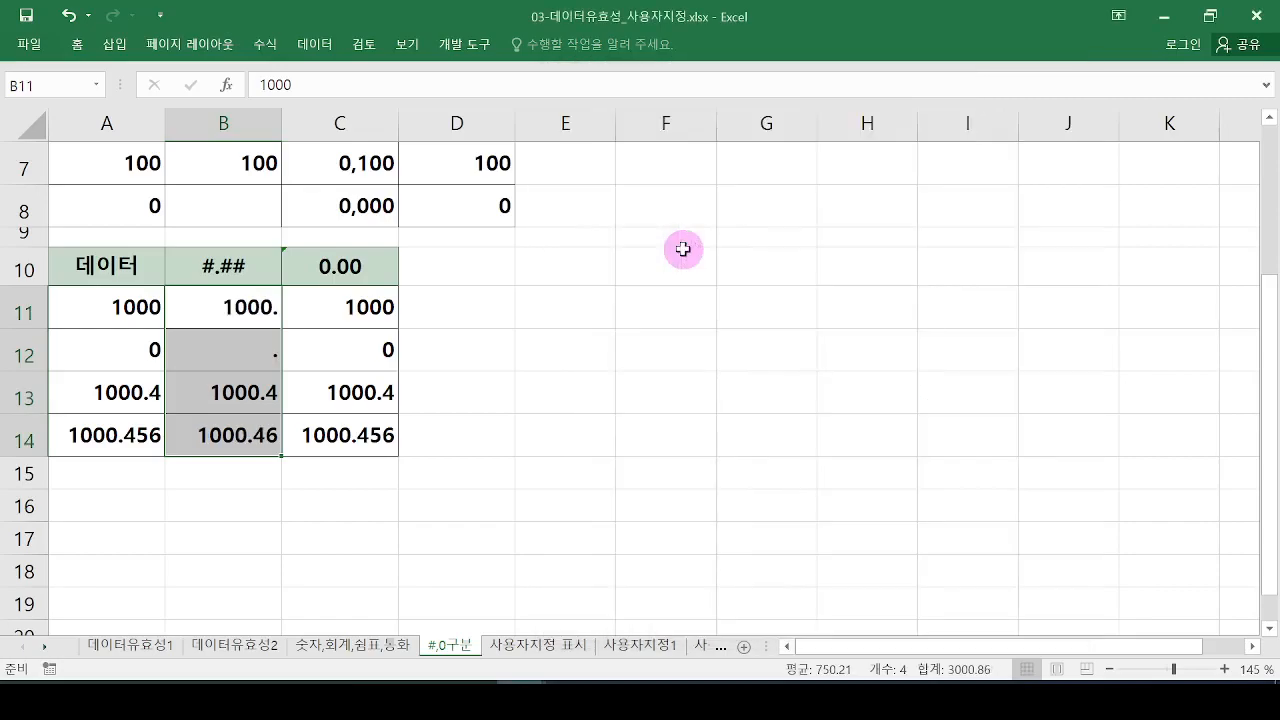
Apply the custom number format 0.00 to cells C11:C14.
left_click_drag(380, 306, 371, 428)
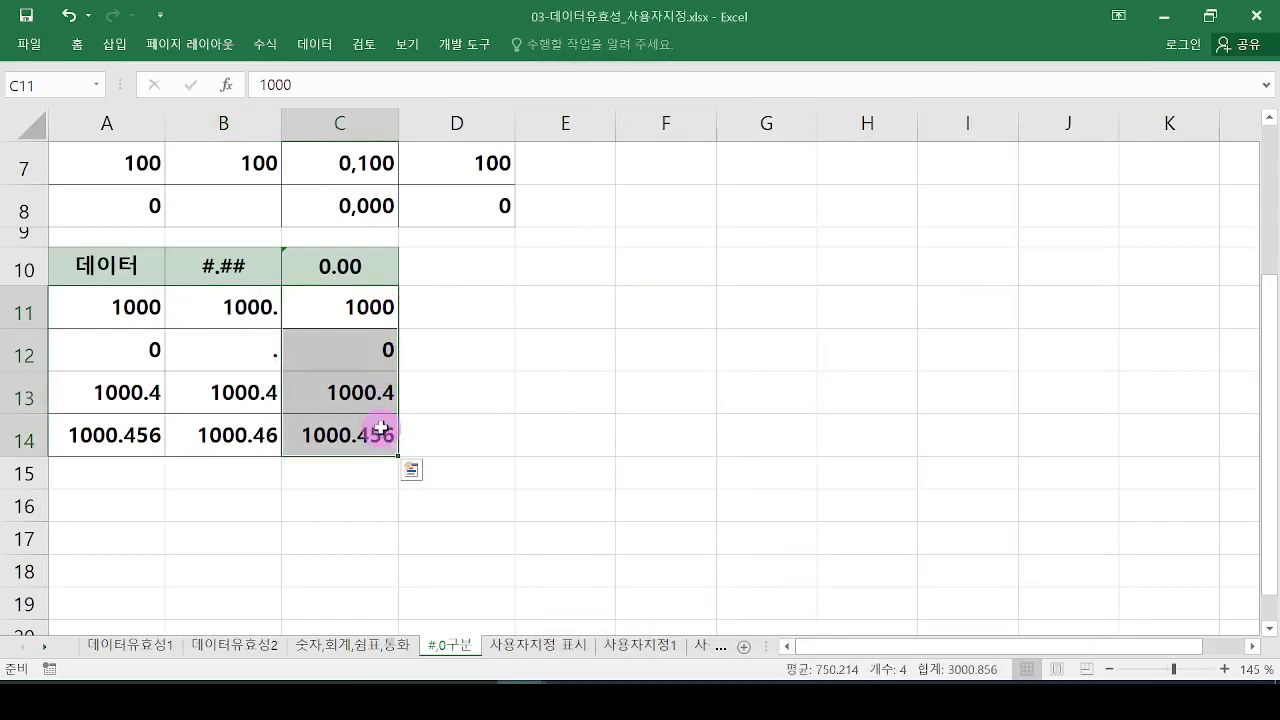
key("ctrl+1")
left_click(617, 349)
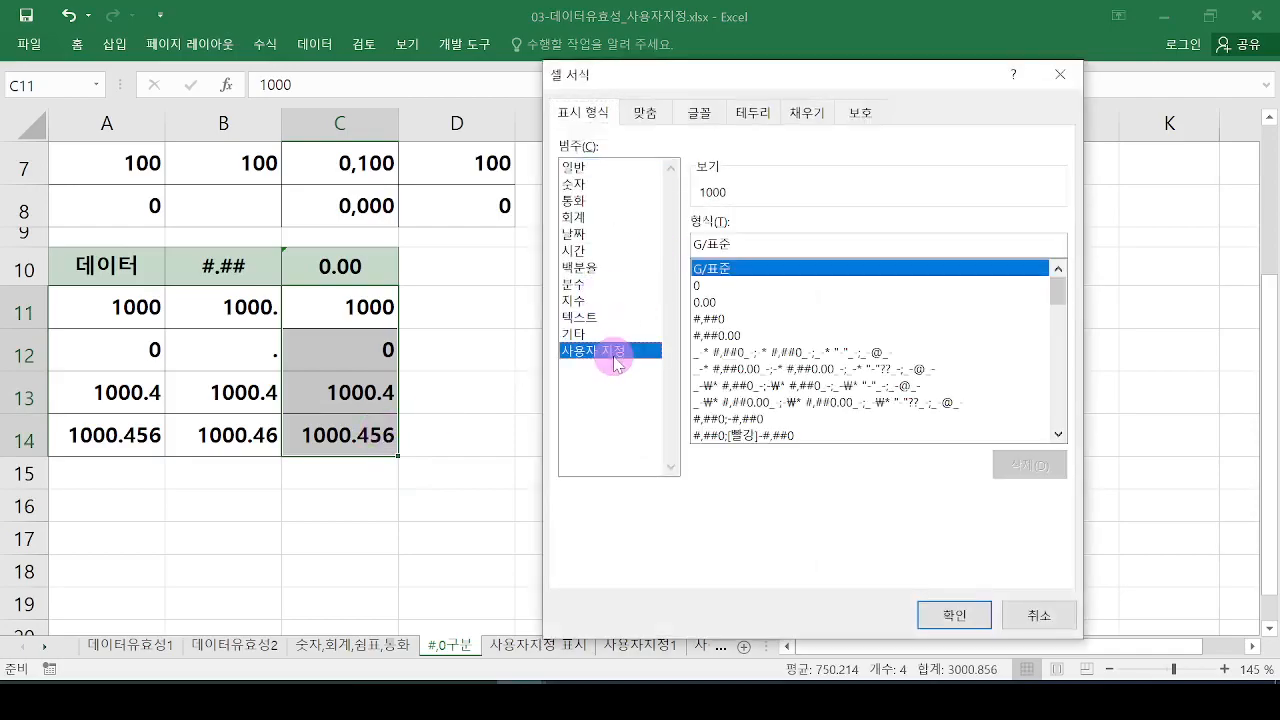
left_click(730, 302)
left_click(953, 615)
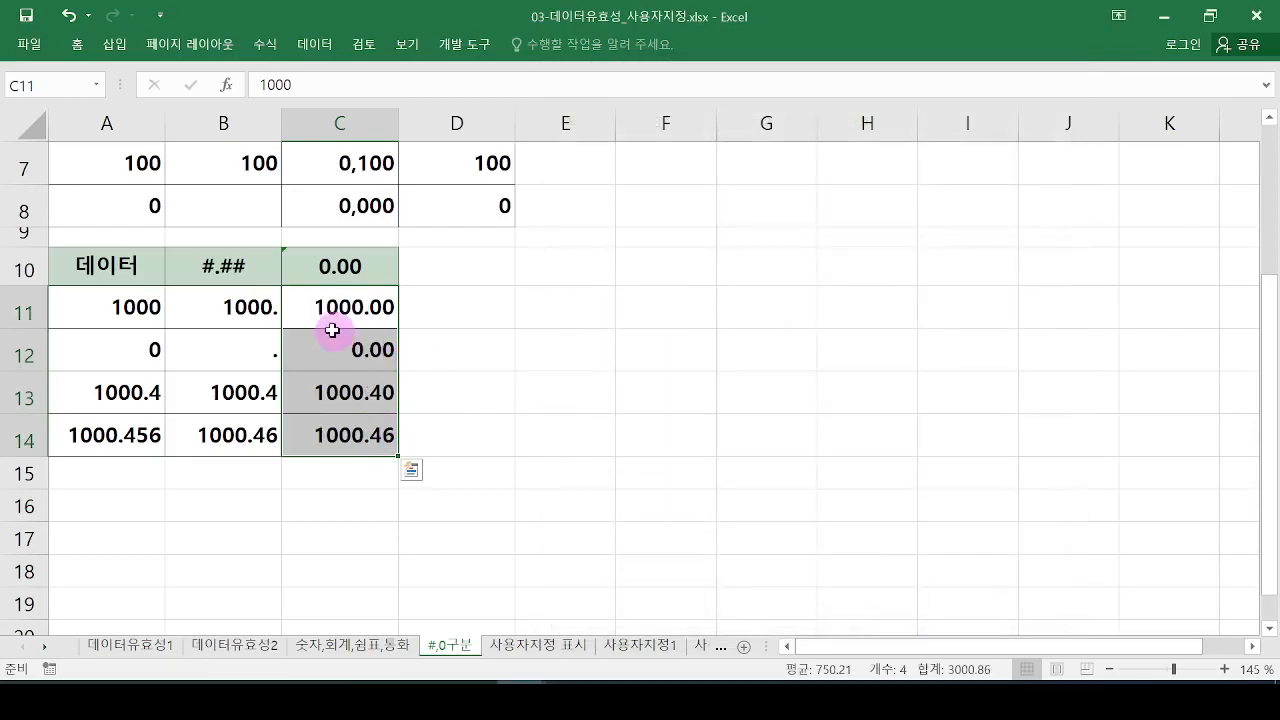
Switch to the PowerPoint slide show, advance to slide 38, and reveal its 원 format table and the kg display examples.
key("alt+Tab")
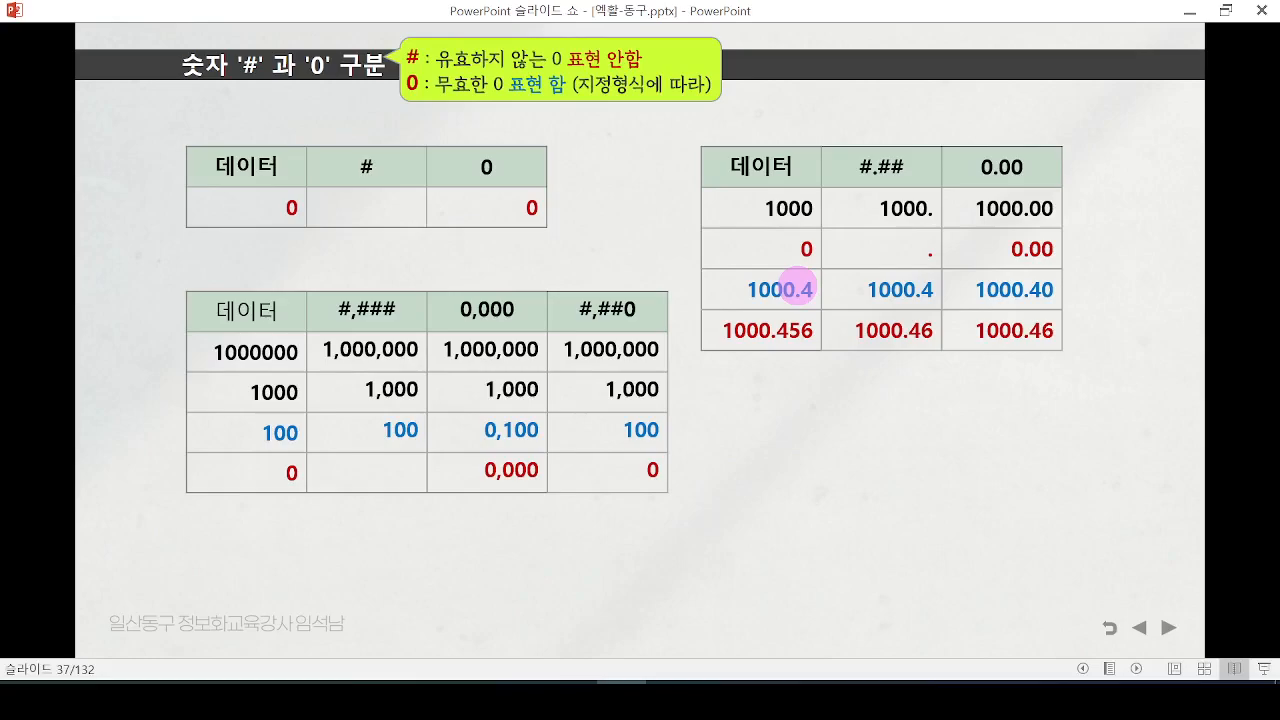
left_click(797, 288)
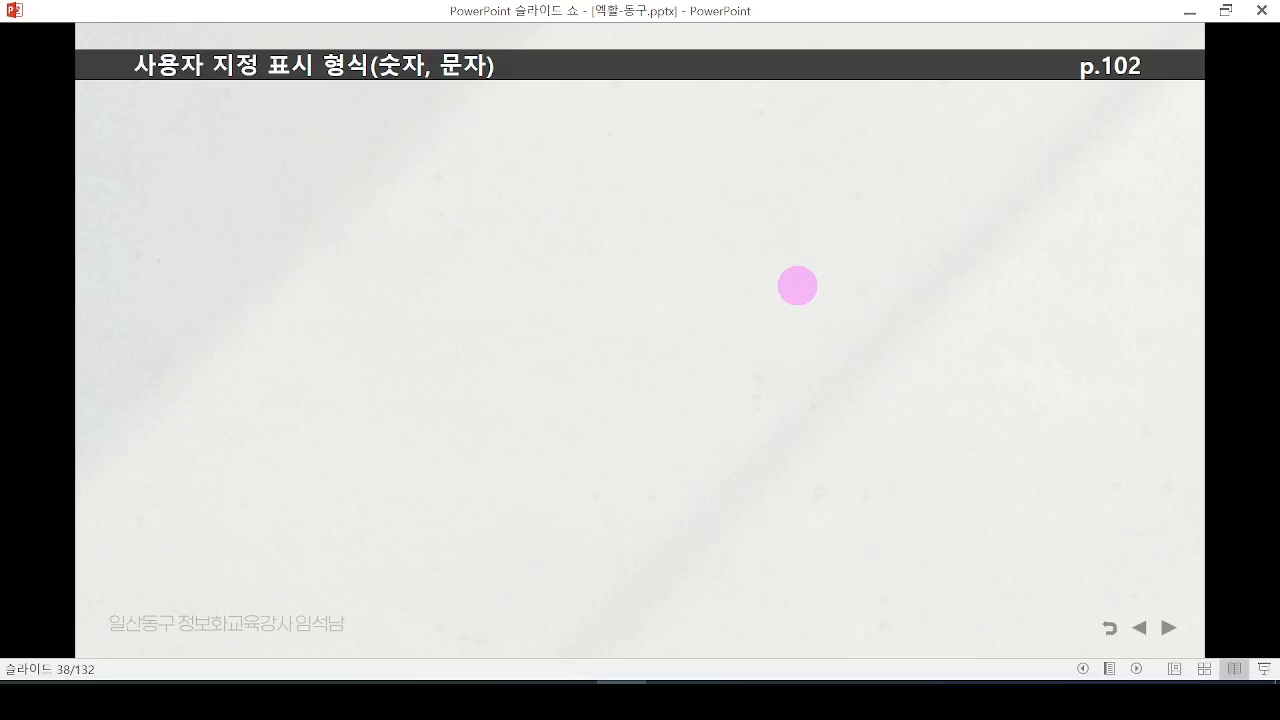
left_click(797, 285)
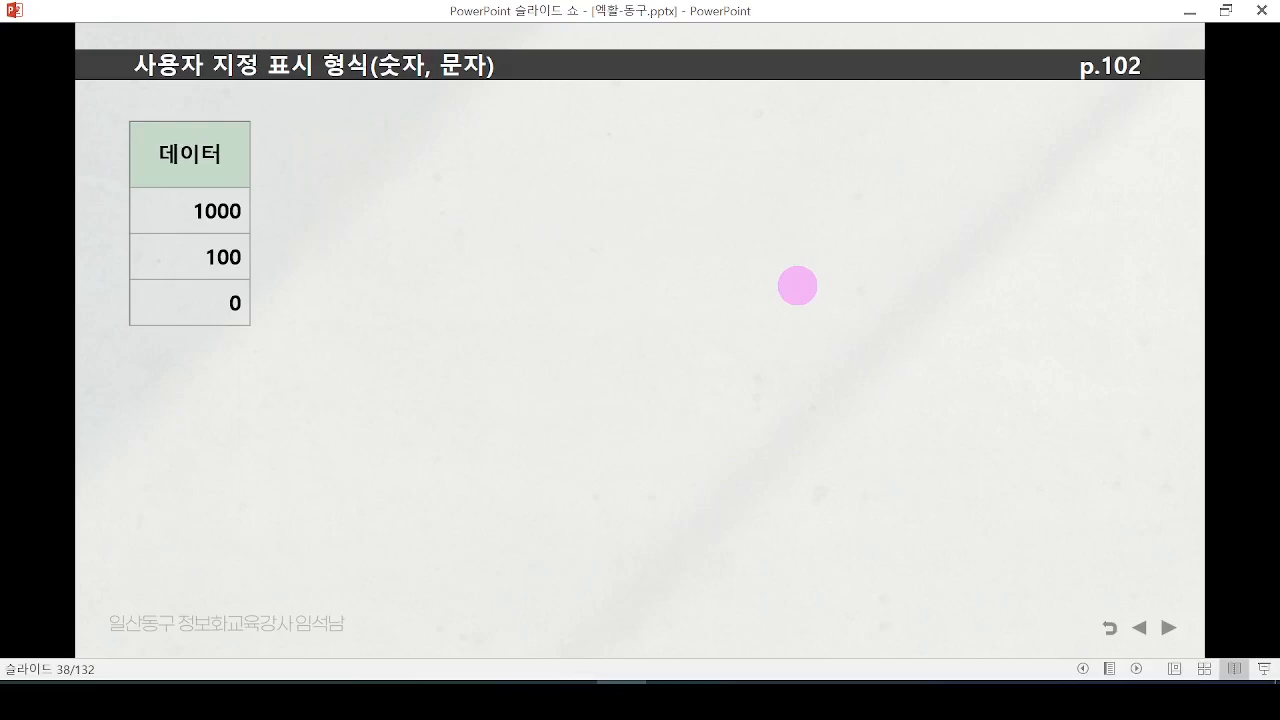
left_click(797, 285)
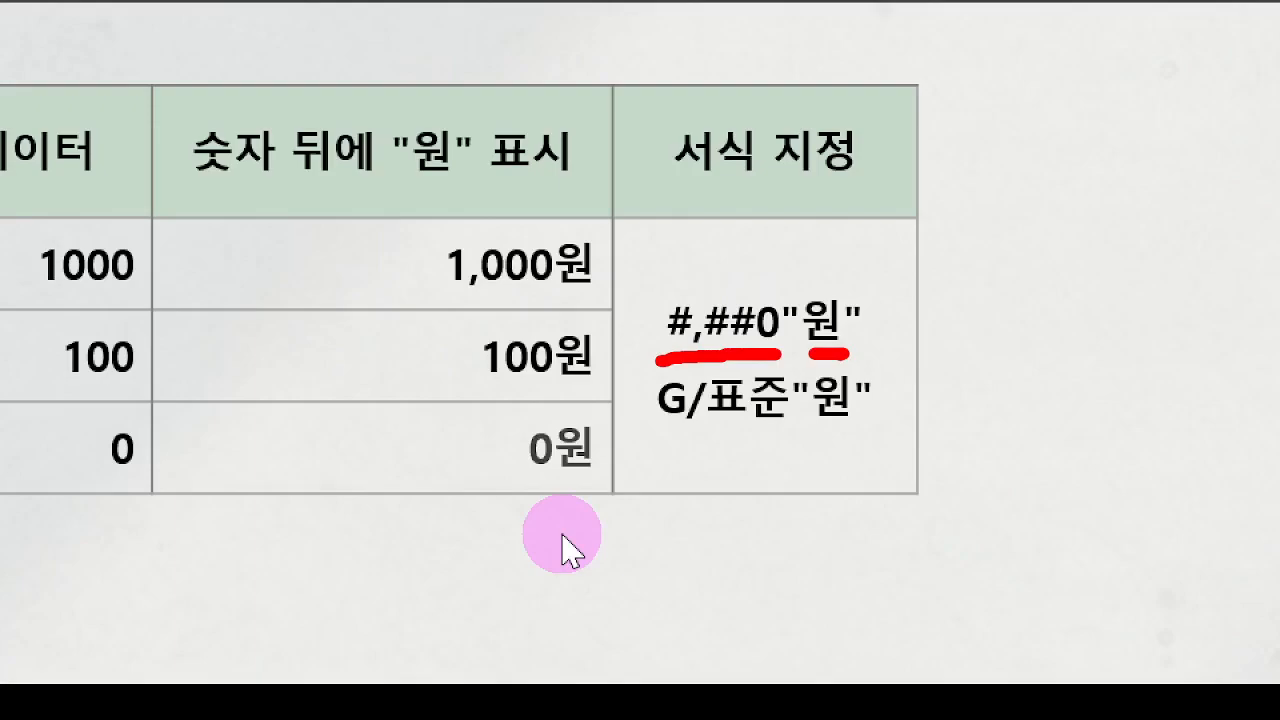
left_click(562, 548)
key("Return")
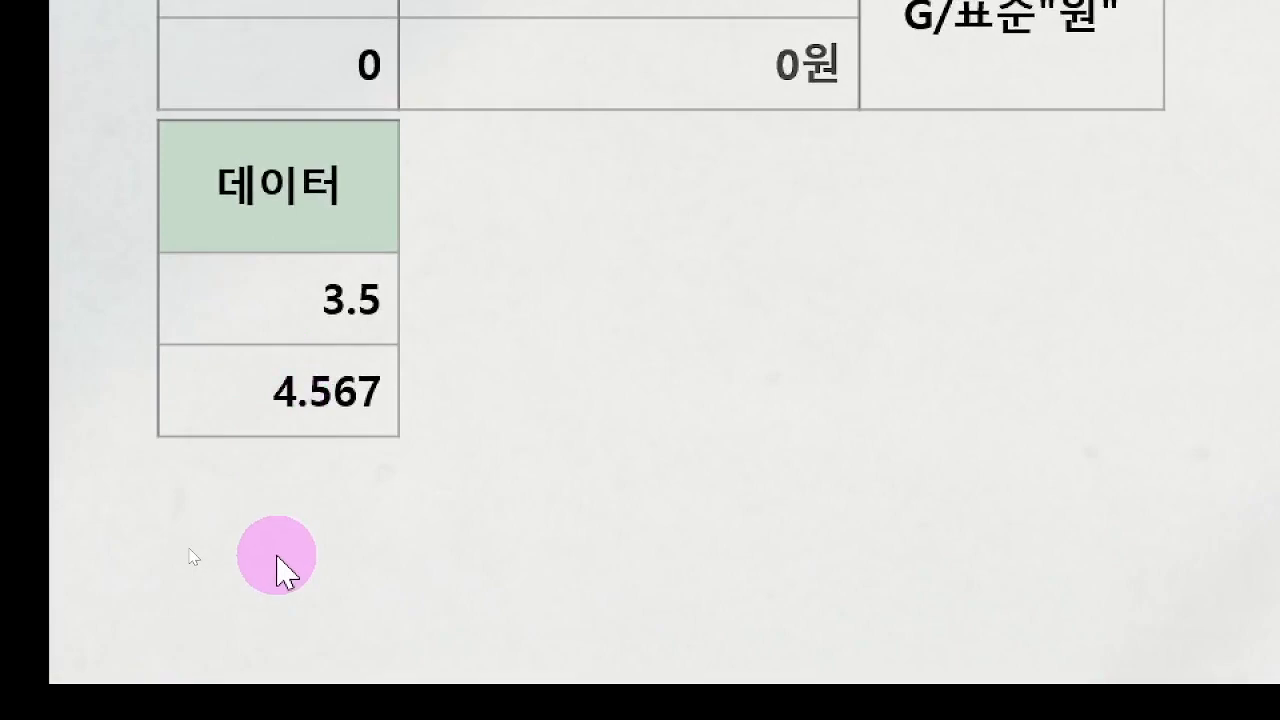
key("Return")
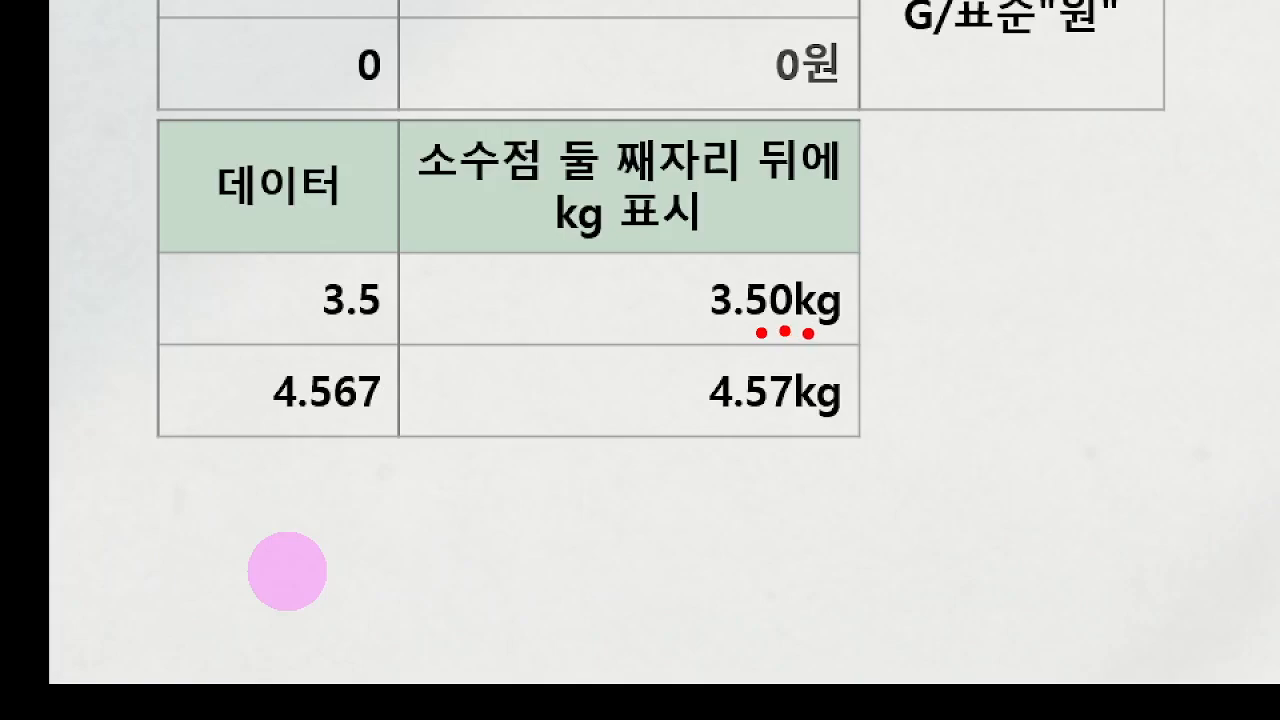
Underline kg in the 3.50kg example and handwrite #,0 beside the kg table on the slide.
left_click_drag(808, 333, 846, 335)
left_click_drag(884, 150, 1002, 143)
left_click_drag(900, 170, 996, 163)
left_click_drag(922, 106, 921, 212)
left_click_drag(948, 100, 953, 215)
left_click_drag(1020, 192, 1003, 238)
mouse_move(1120, 168)
left_mouse_down()
mouse_move(1108, 198)
mouse_move(1118, 204)
left_mouse_up()
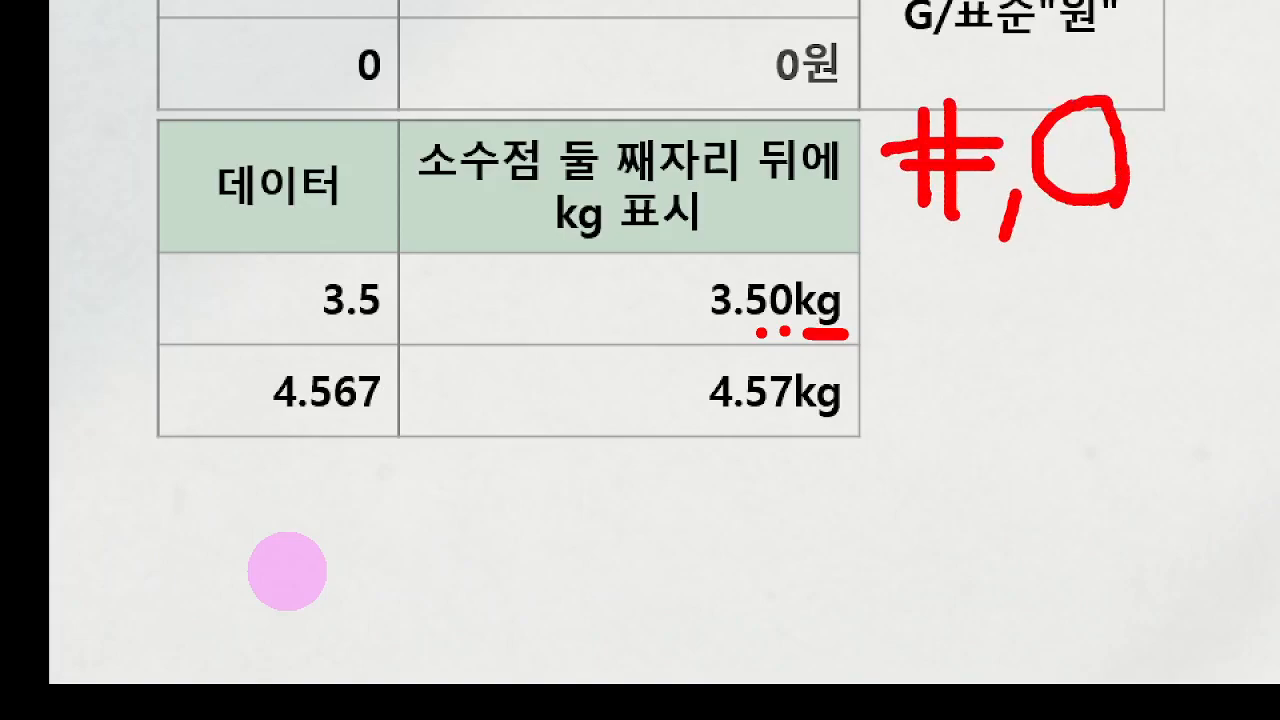
Replace the slide's ink with a handwritten 0.00 beside the kg table, with a wavy underline beneath its decimals.
left_click_drag(672, 355, 852, 357)
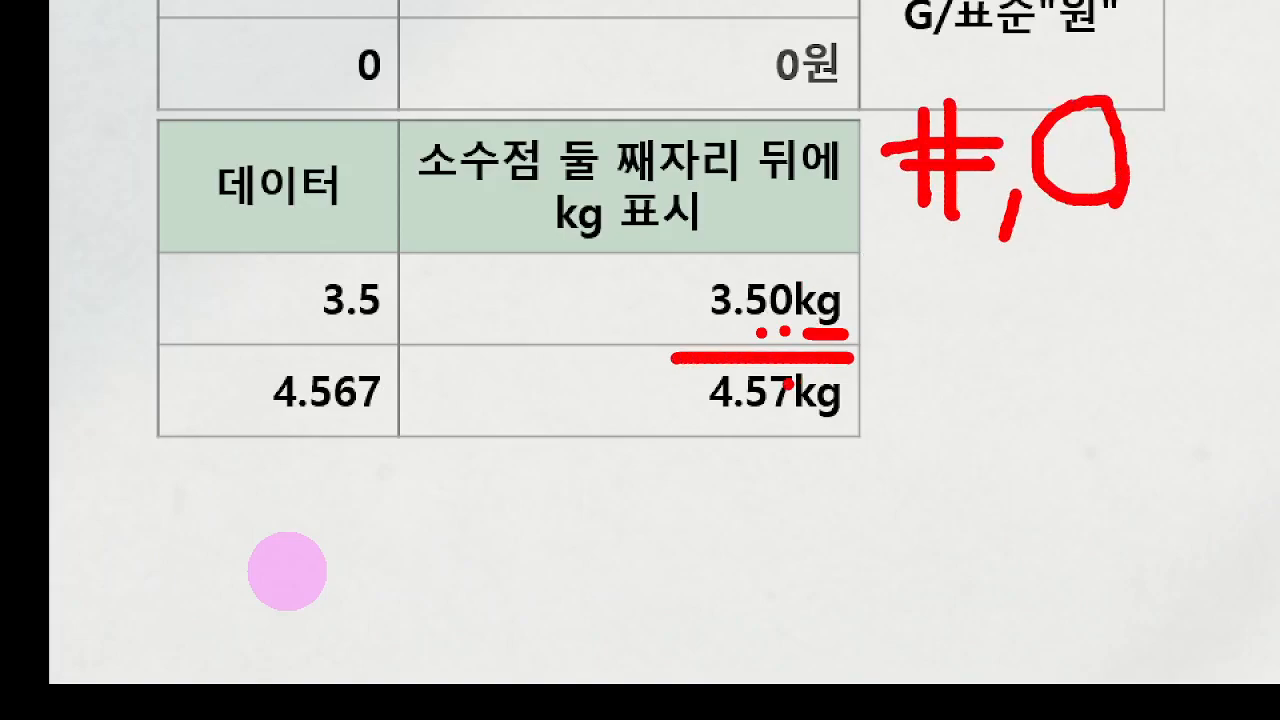
key("e")
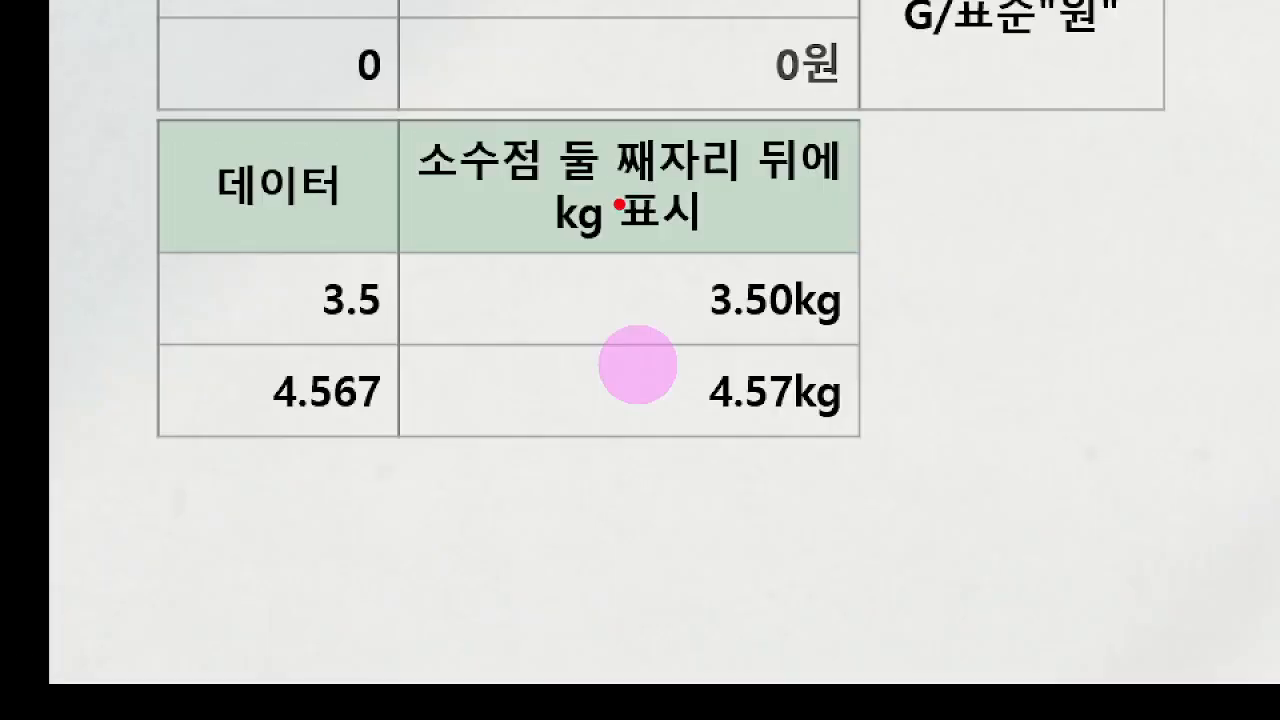
left_click(581, 189)
left_click(639, 187)
mouse_move(943, 266)
left_mouse_down()
mouse_move(910, 272)
mouse_move(948, 268)
left_mouse_up()
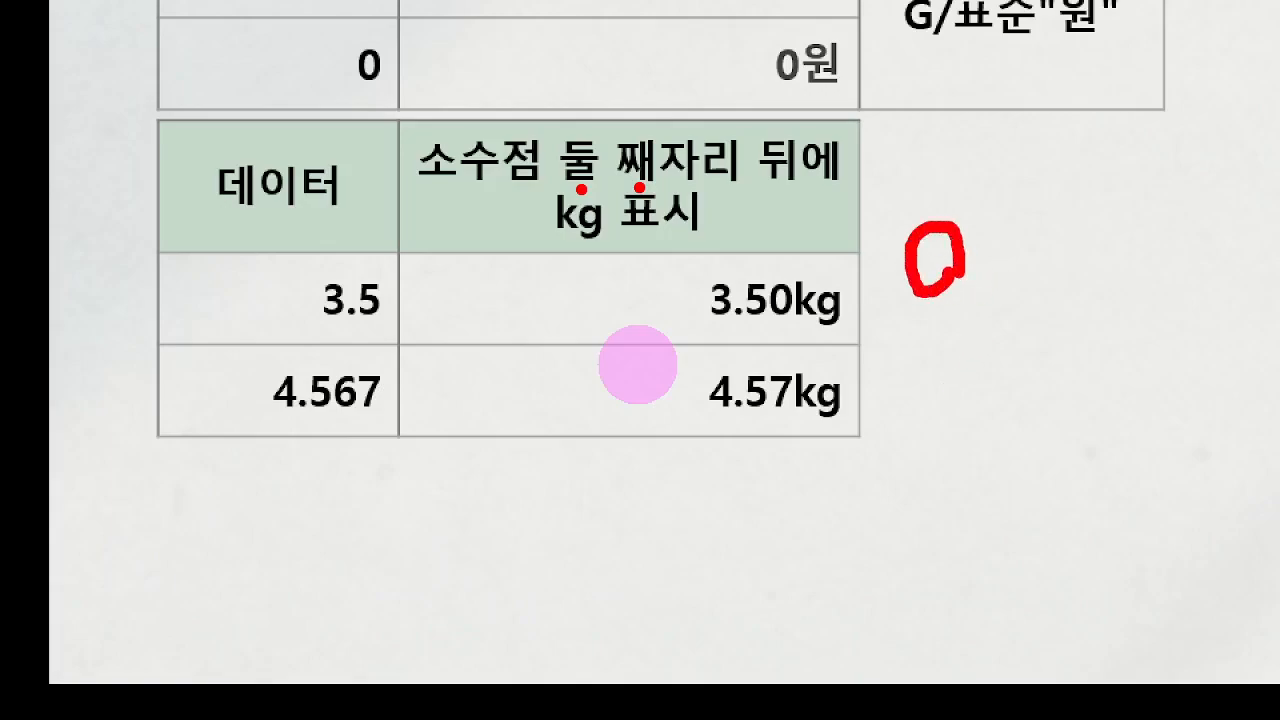
left_click(989, 283)
mouse_move(1030, 234)
left_mouse_down()
mouse_move(1018, 278)
mouse_move(1050, 238)
mouse_move(1098, 240)
mouse_move(1040, 230)
left_mouse_up()
mouse_move(1008, 326)
left_mouse_down()
mouse_move(1012, 304)
mouse_move(1160, 326)
left_mouse_up()
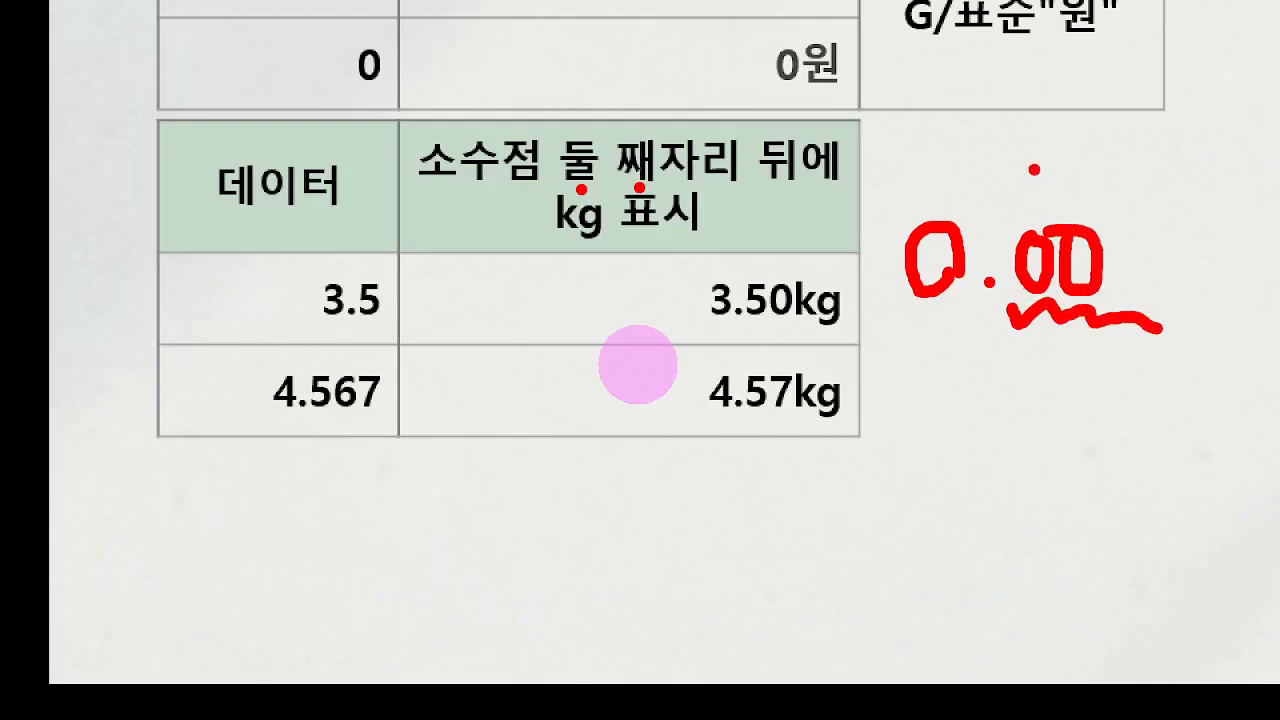
key("Escape")
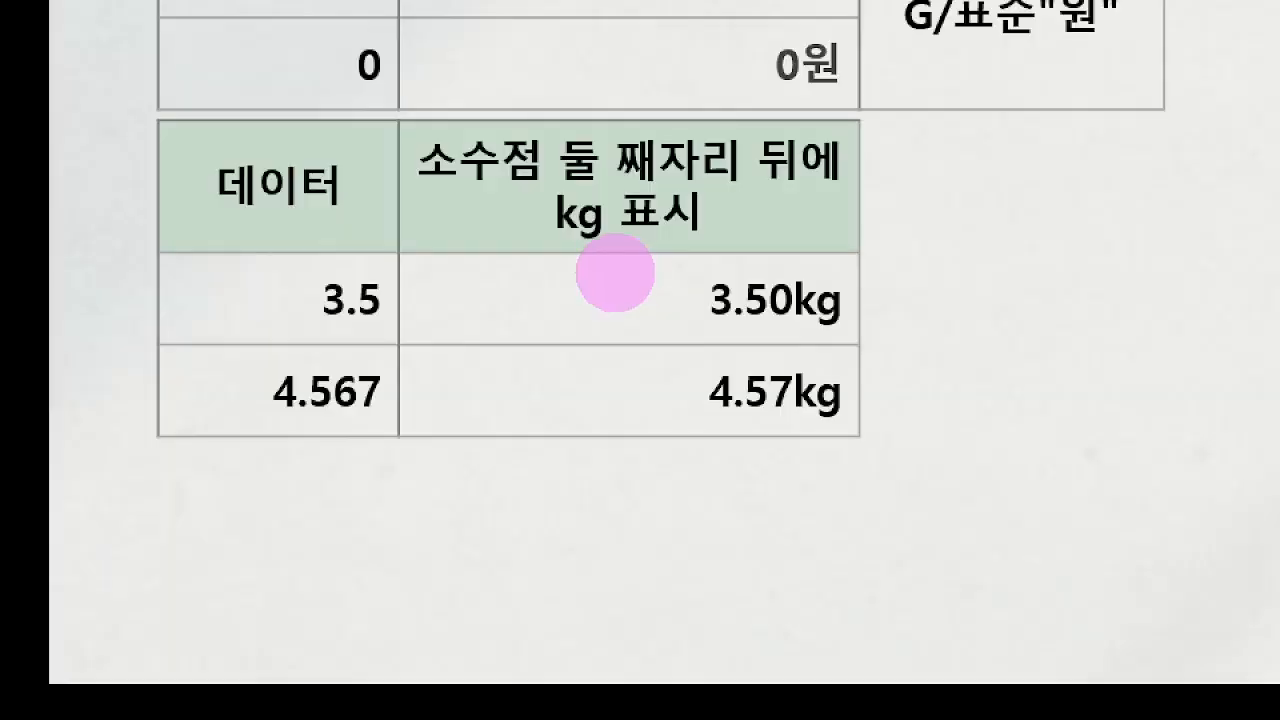
Handwrite #.## beside the kg table and underline the decimals of the 3.50kg example on the slide.
key("ctrl+2")
left_click_drag(887, 189, 970, 173)
left_click_drag(888, 239, 958, 225)
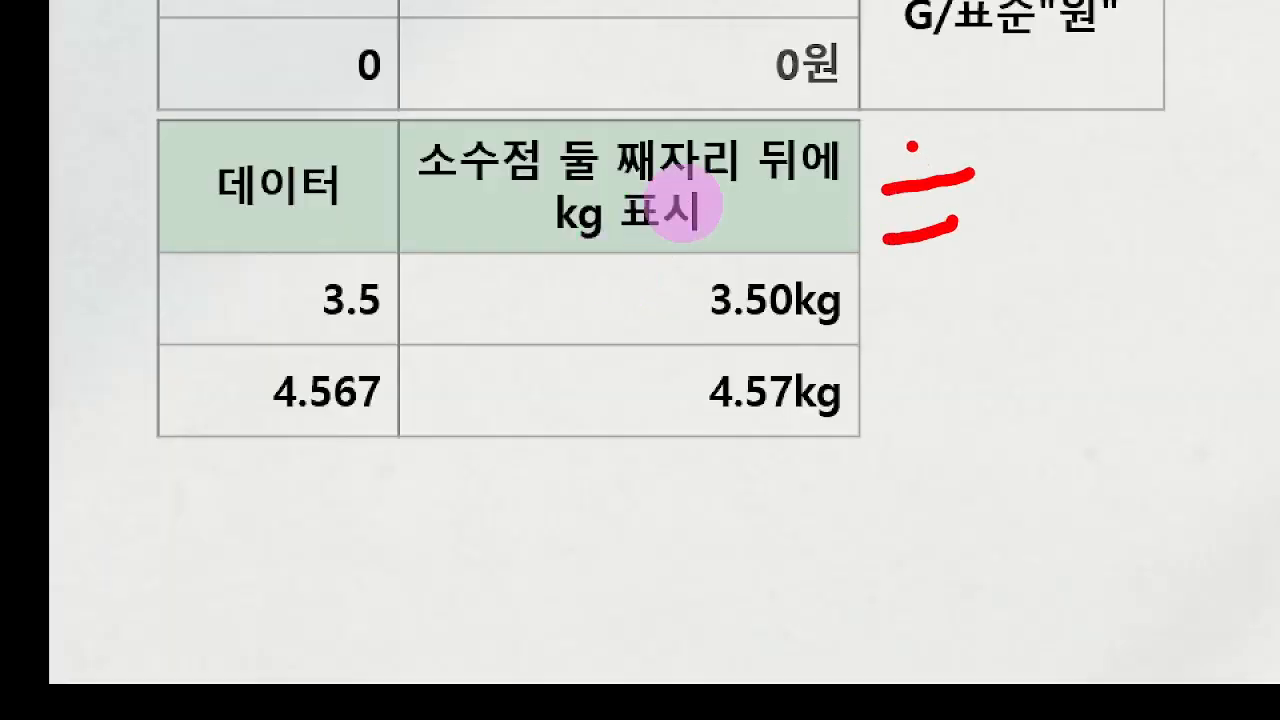
mouse_move(914, 152)
left_mouse_down()
mouse_move(909, 260)
mouse_move(940, 255)
left_mouse_up()
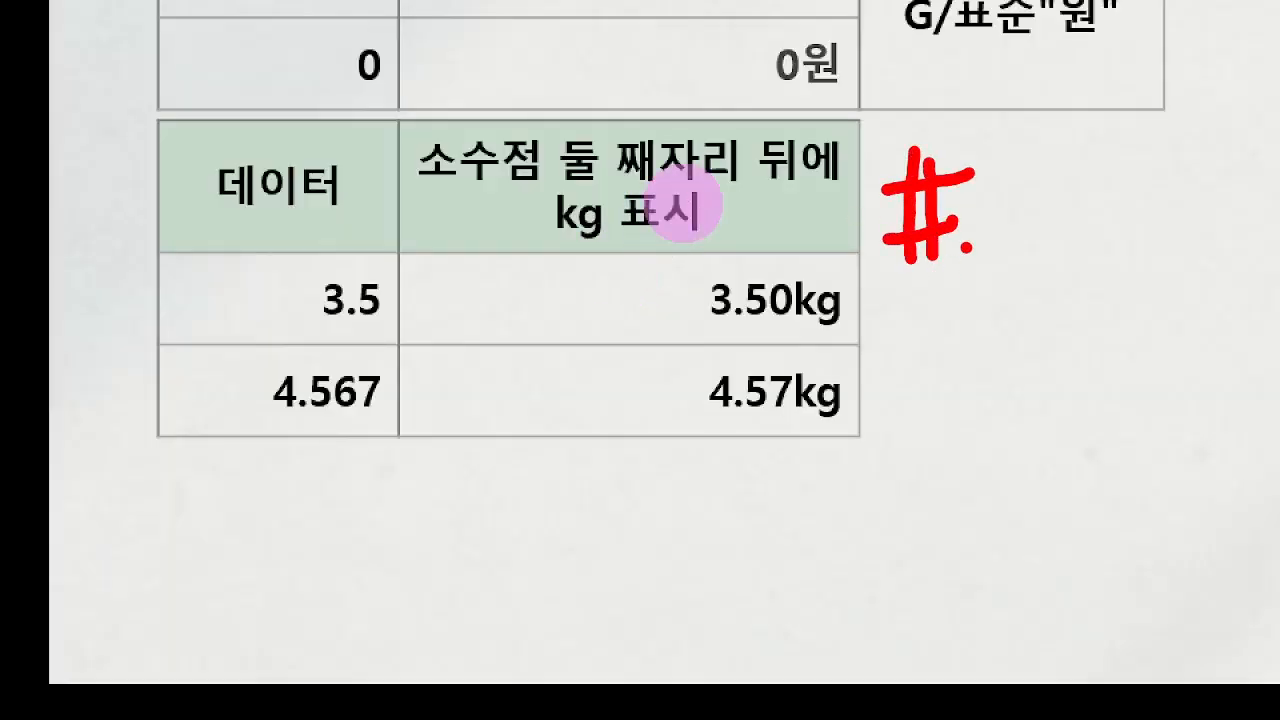
left_click(978, 244)
left_click_drag(1018, 180, 1094, 173)
left_click_drag(1016, 232, 1090, 232)
left_click_drag(1033, 135, 1028, 268)
left_click_drag(1050, 136, 1062, 272)
left_click_drag(1090, 180, 1166, 168)
left_click_drag(1096, 210, 1166, 224)
mouse_move(1118, 142)
left_mouse_down()
mouse_move(1114, 272)
mouse_move(1136, 260)
left_mouse_up()
left_click_drag(749, 326, 779, 326)
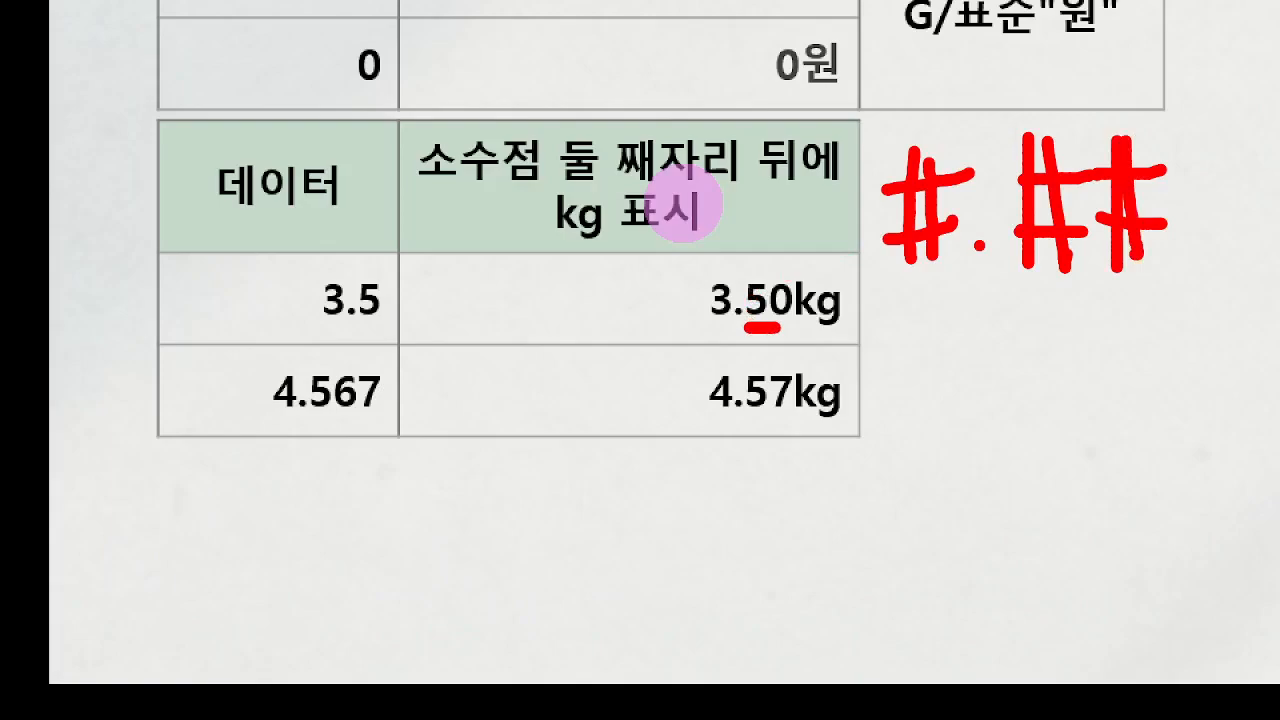
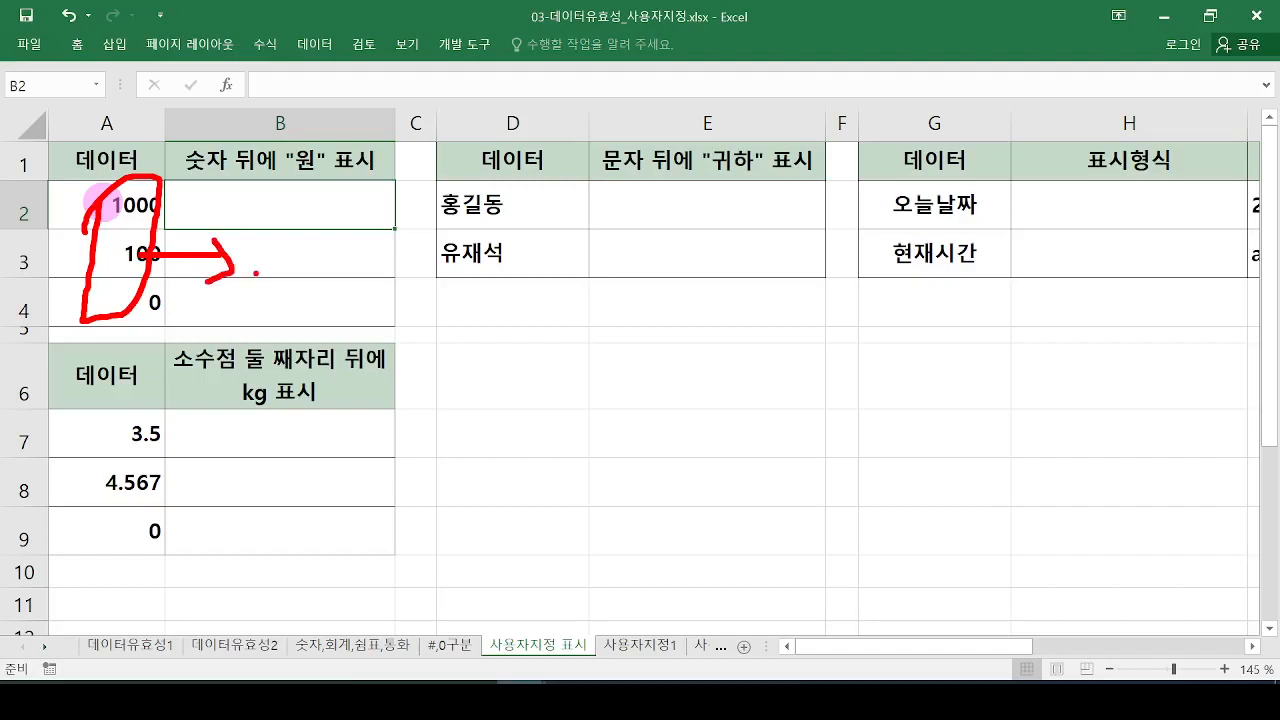
Fill the values of A2:A4 across into B2:B4 on the 사용자지정 표시 sheet in Excel.
mouse_move(114, 205)
left_mouse_down()
mouse_move(120, 314)
mouse_move(140, 318)
left_mouse_up()
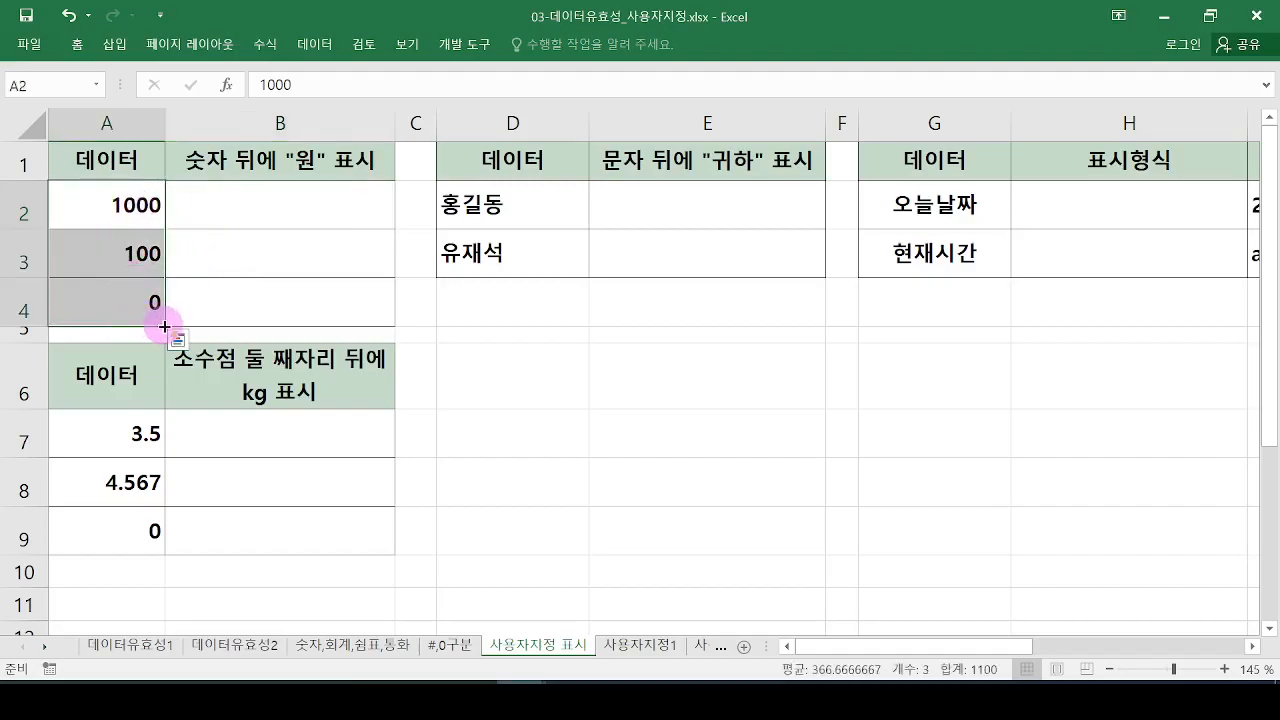
left_click(330, 307, "shift")
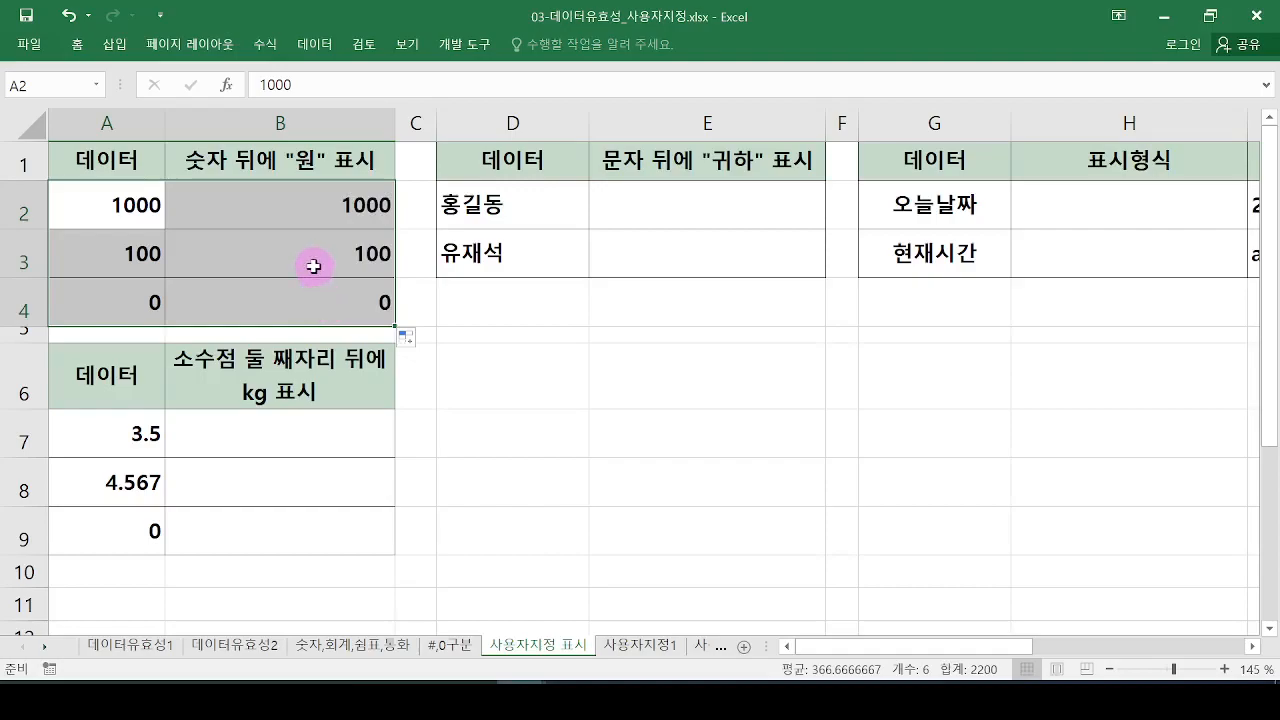
left_click(509, 349)
Apply the custom number format #,##0 원 to cells B2:B4, based on the built-in #,##0 code.
left_click(337, 209)
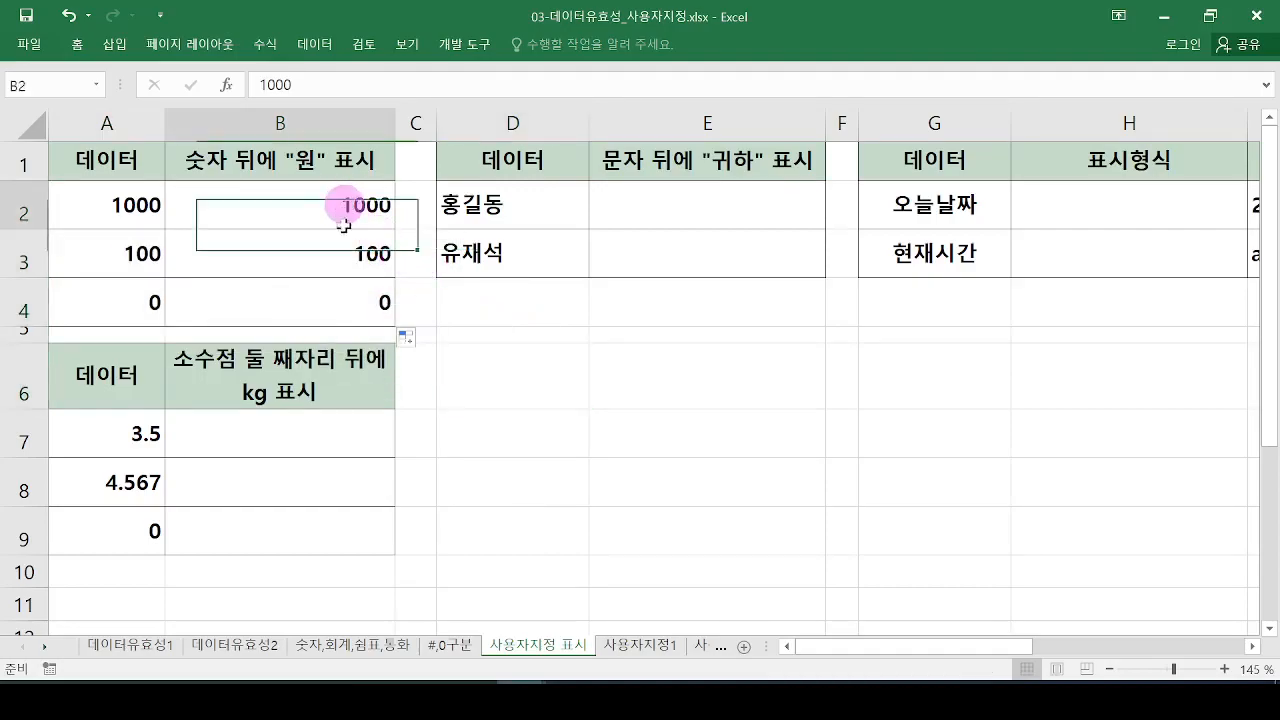
left_click(343, 300, "shift")
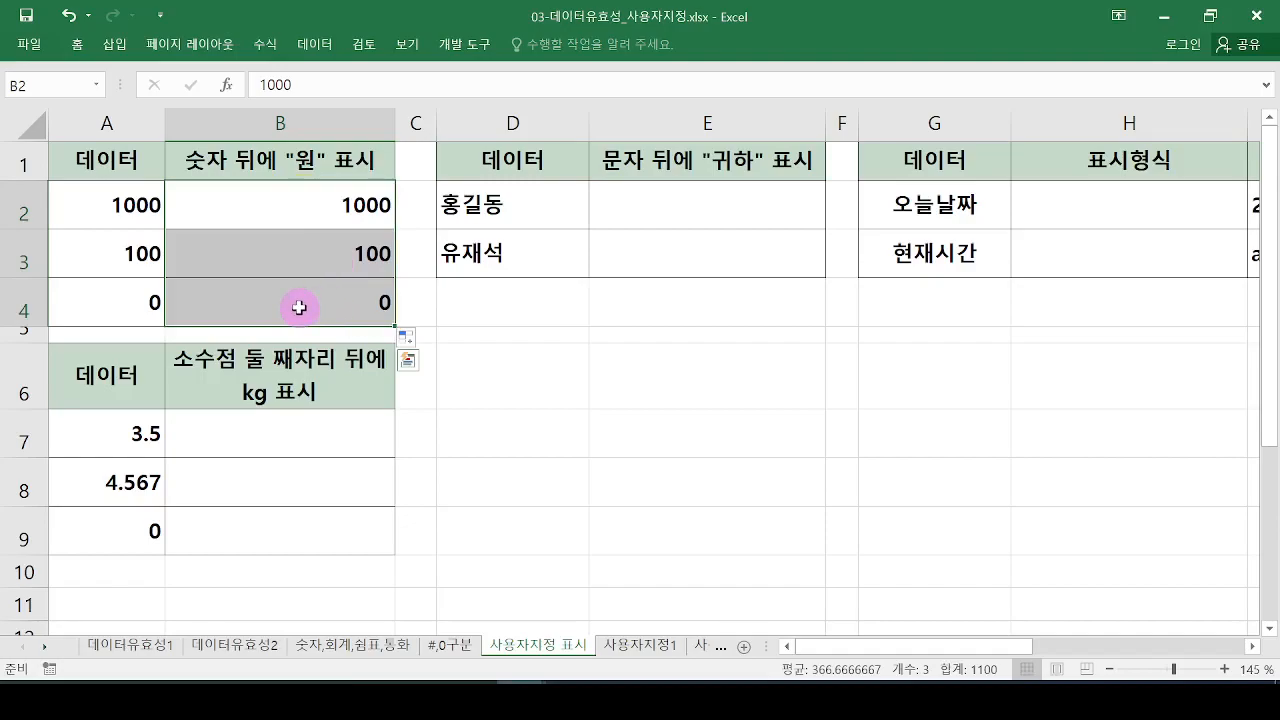
key("ctrl+1")
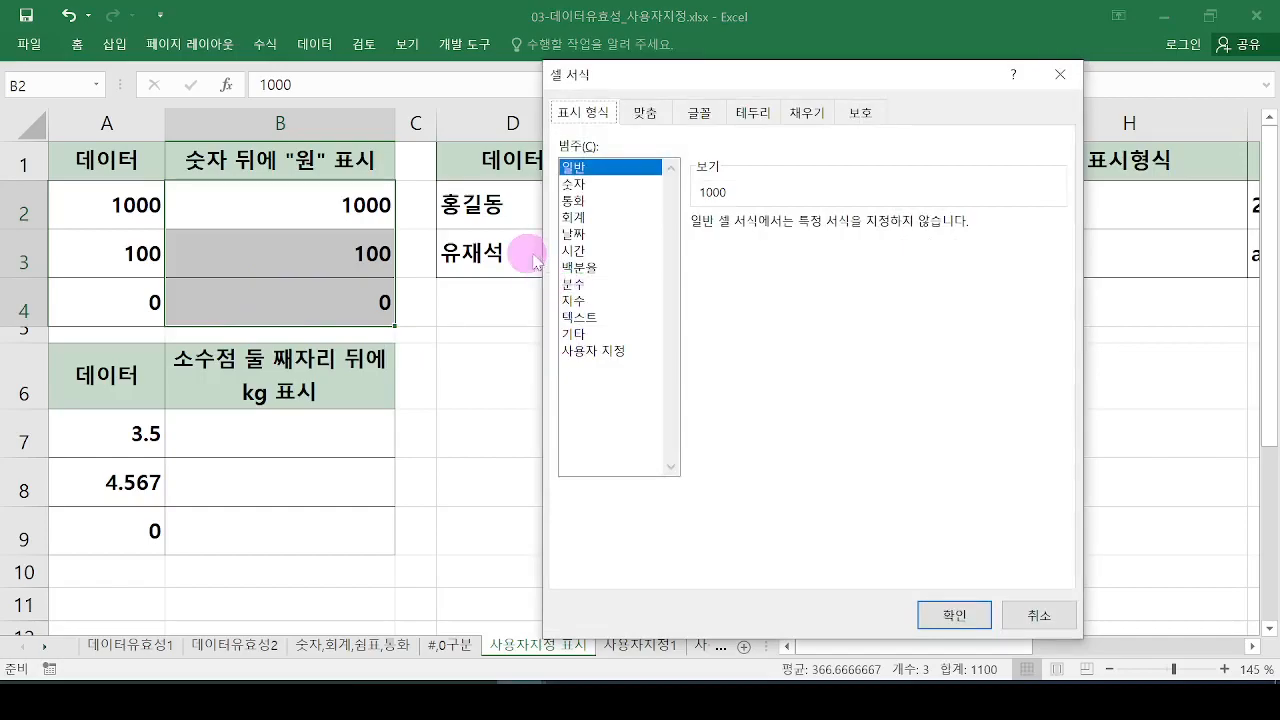
left_click(600, 352)
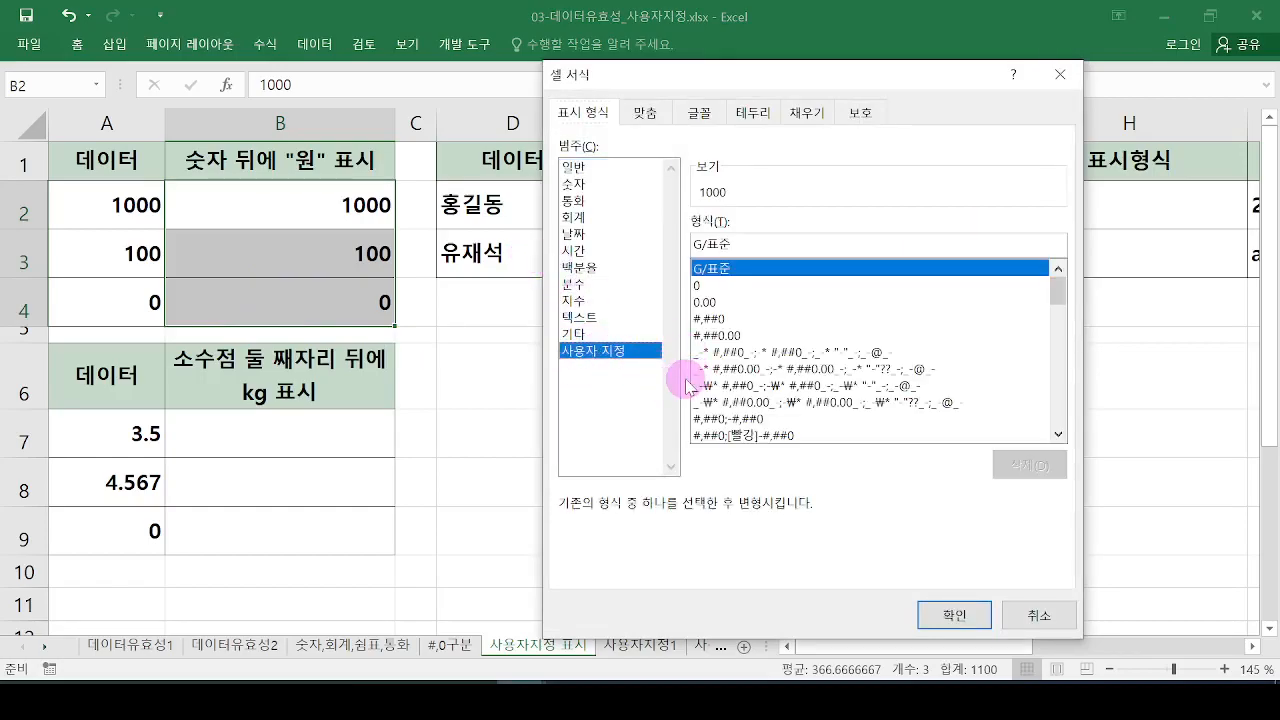
mouse_move(398, 193)
left_mouse_down()
mouse_move(412, 262)
mouse_move(390, 334)
left_mouse_up()
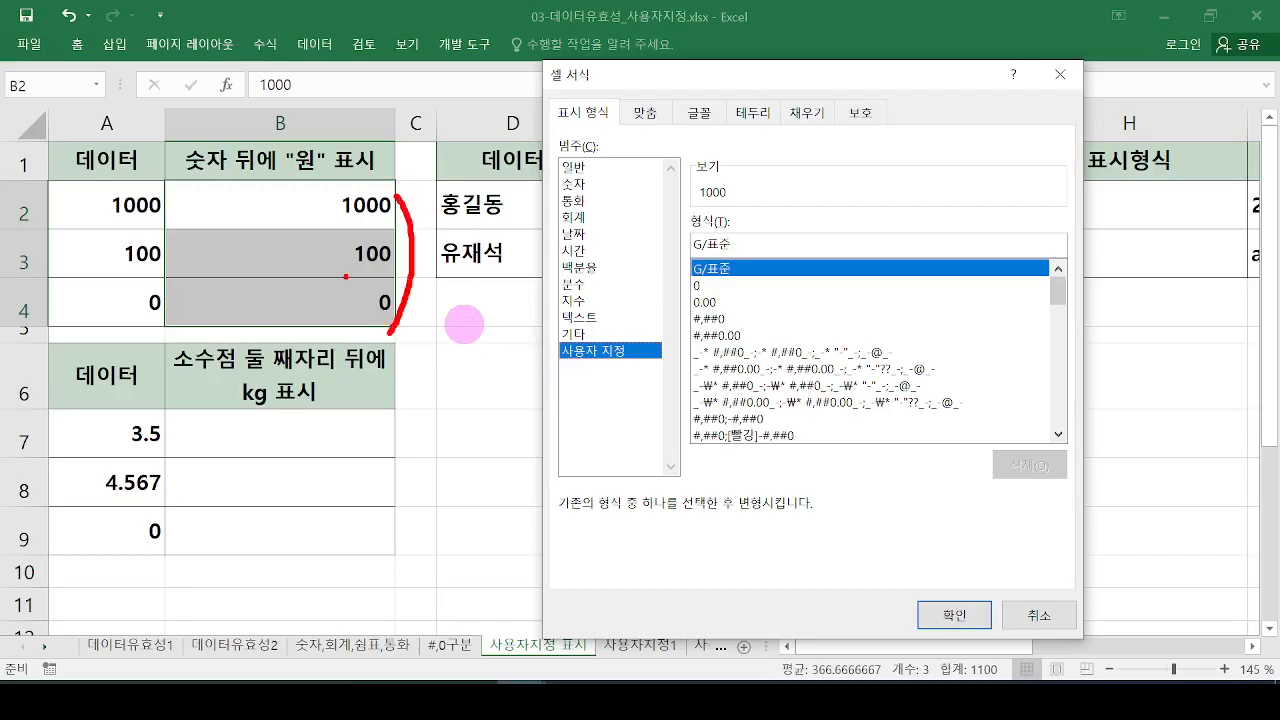
left_click_drag(355, 217, 344, 228)
key("Escape")
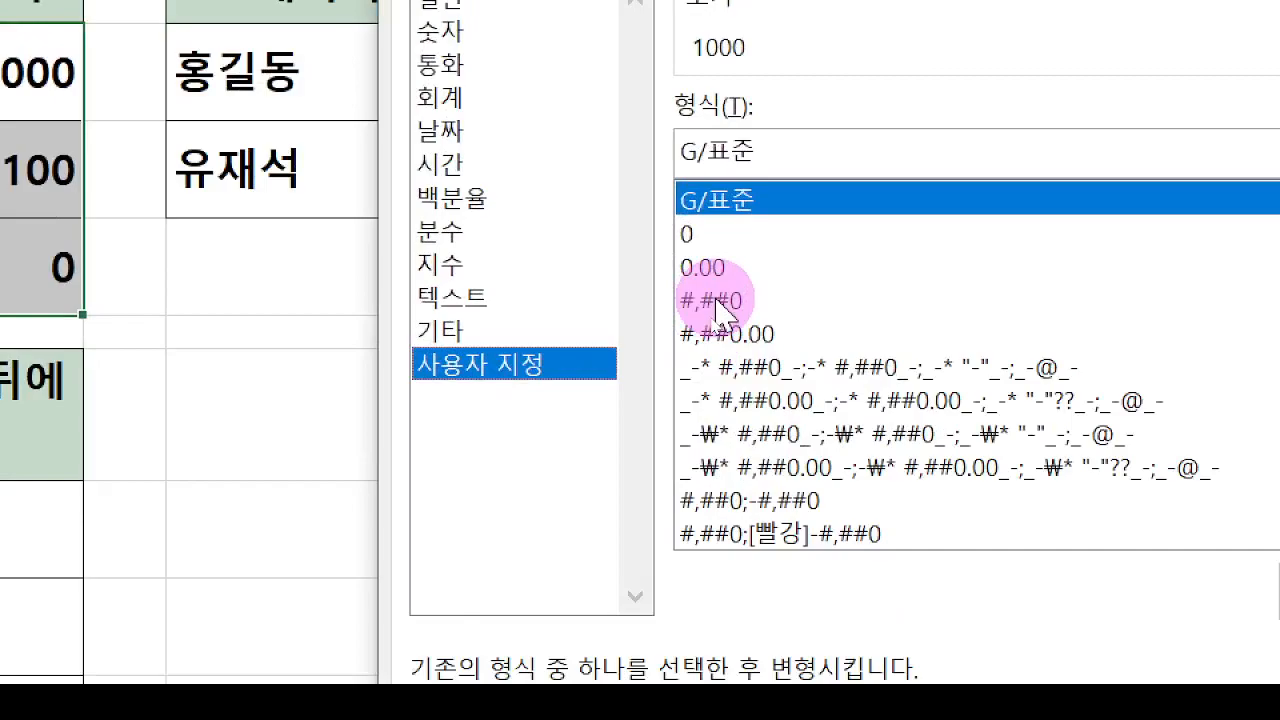
left_click(716, 300)
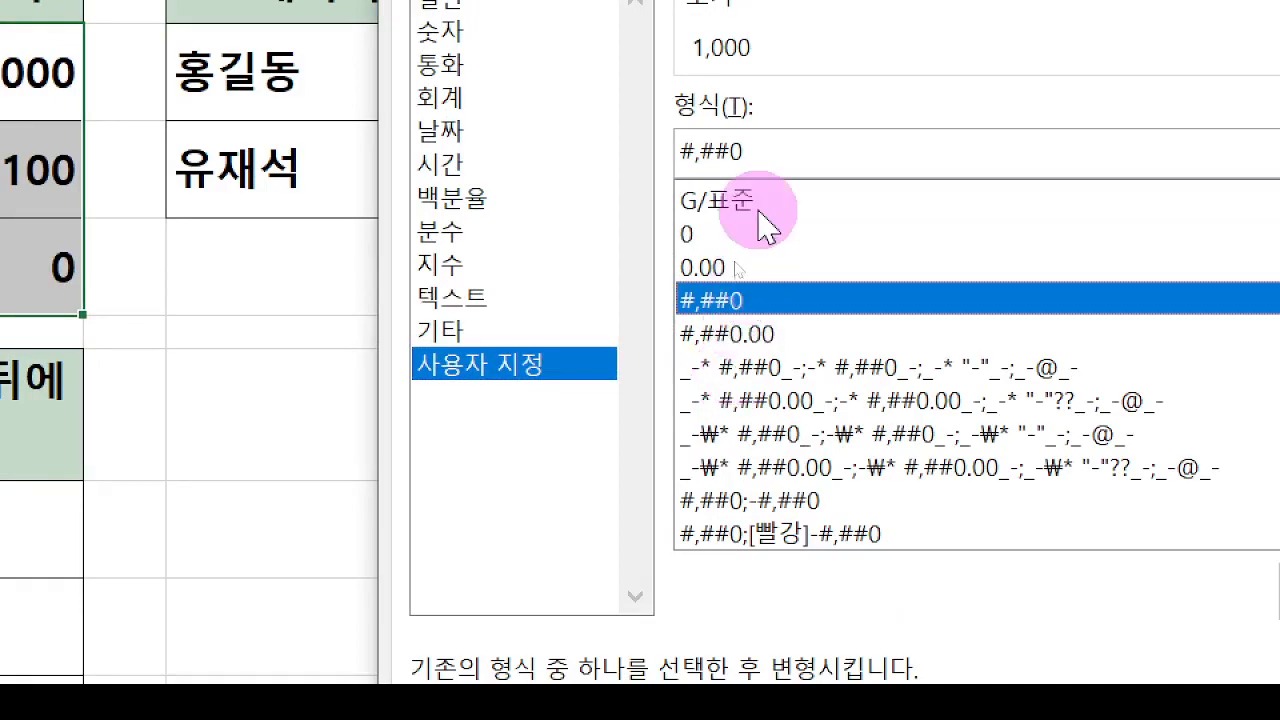
mouse_move(758, 118)
left_mouse_down()
mouse_move(776, 165)
mouse_move(815, 94)
left_mouse_up()
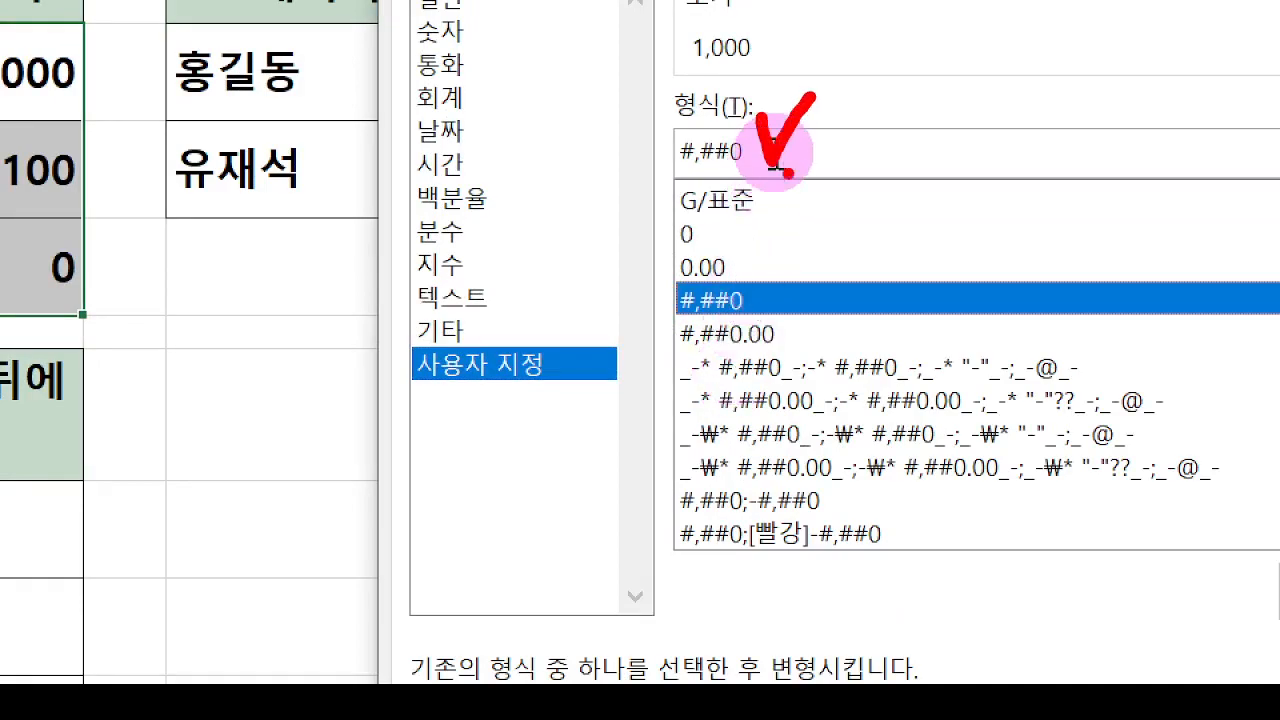
key("Escape")
left_click(799, 145)
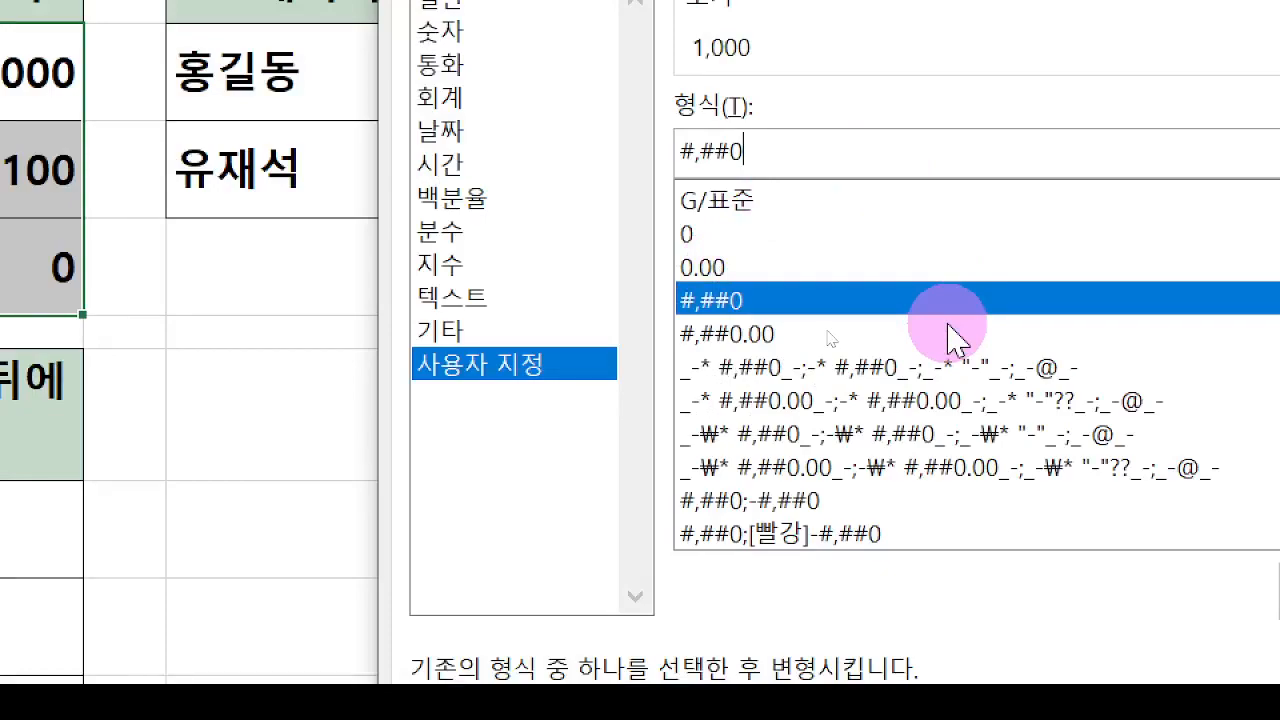
type("원")
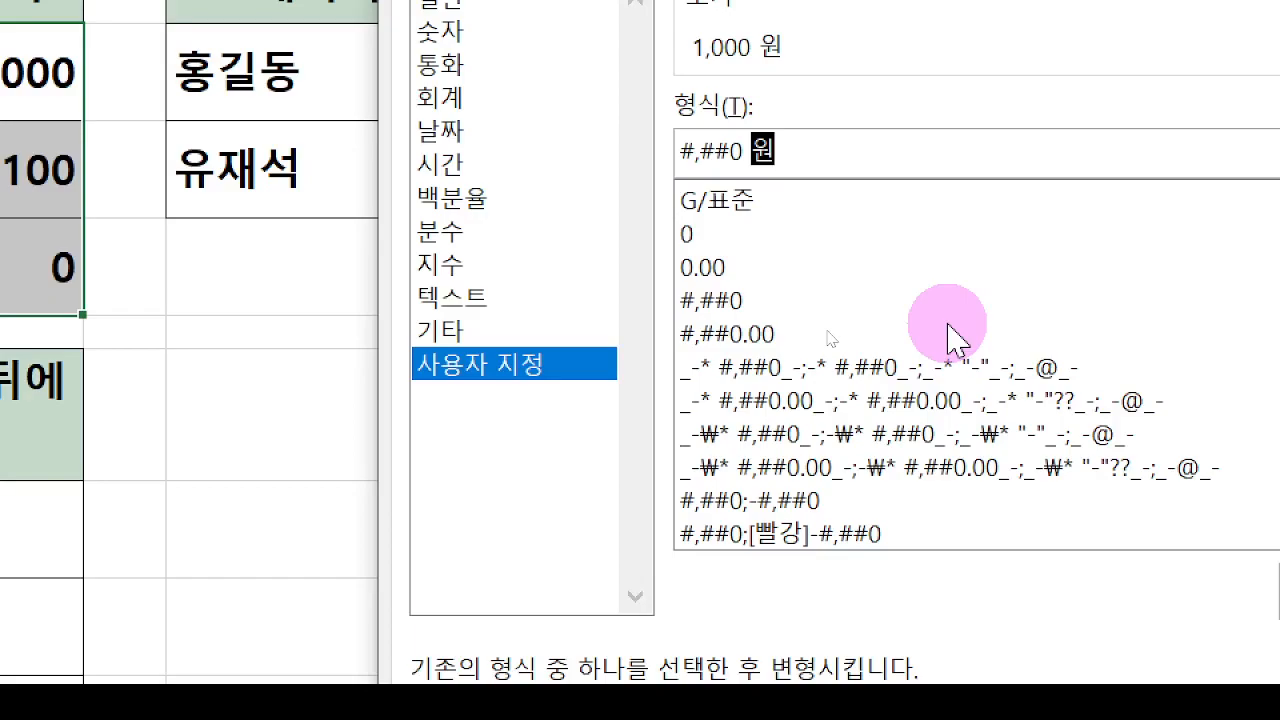
key("Return")
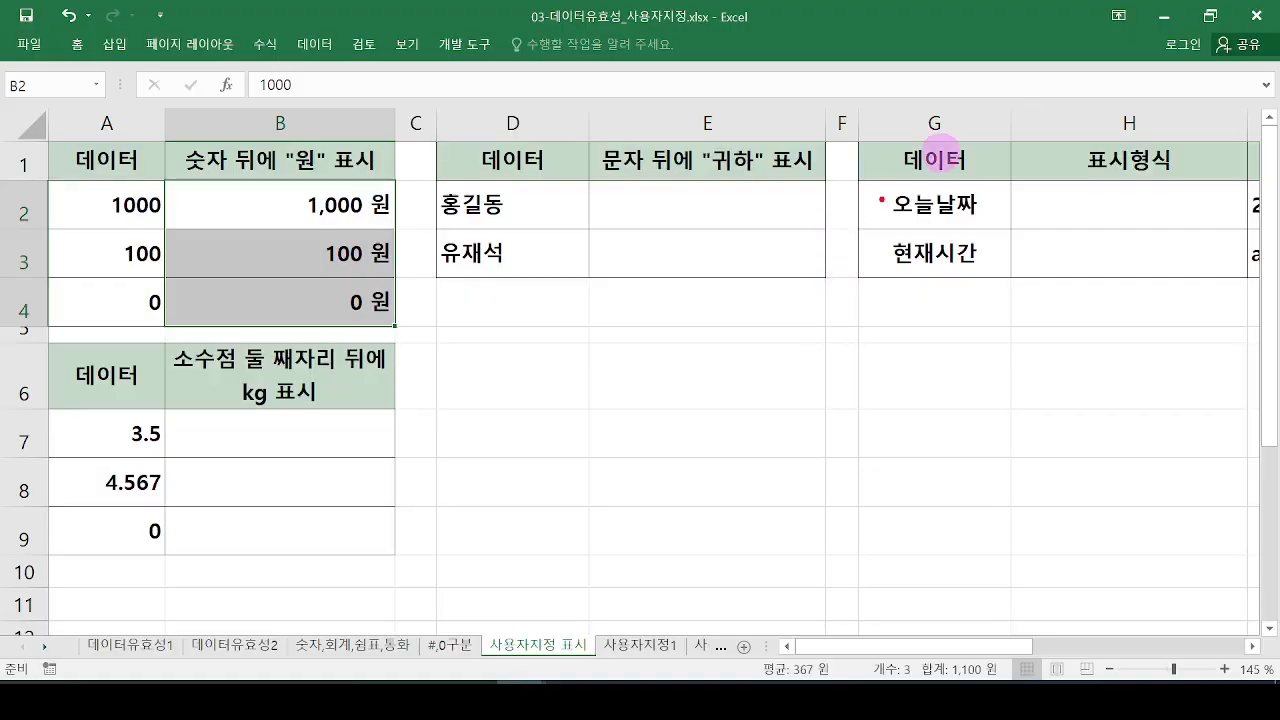
Mark up the 원 values in B2:B4 and underline the source numbers in A2:A4, clearing the ink at the end.
left_click_drag(299, 221, 313, 225)
mouse_move(357, 180)
left_mouse_down()
mouse_move(366, 189)
mouse_move(376, 176)
left_mouse_up()
mouse_move(370, 223)
left_mouse_down()
mouse_move(390, 221)
mouse_move(408, 324)
left_mouse_up()
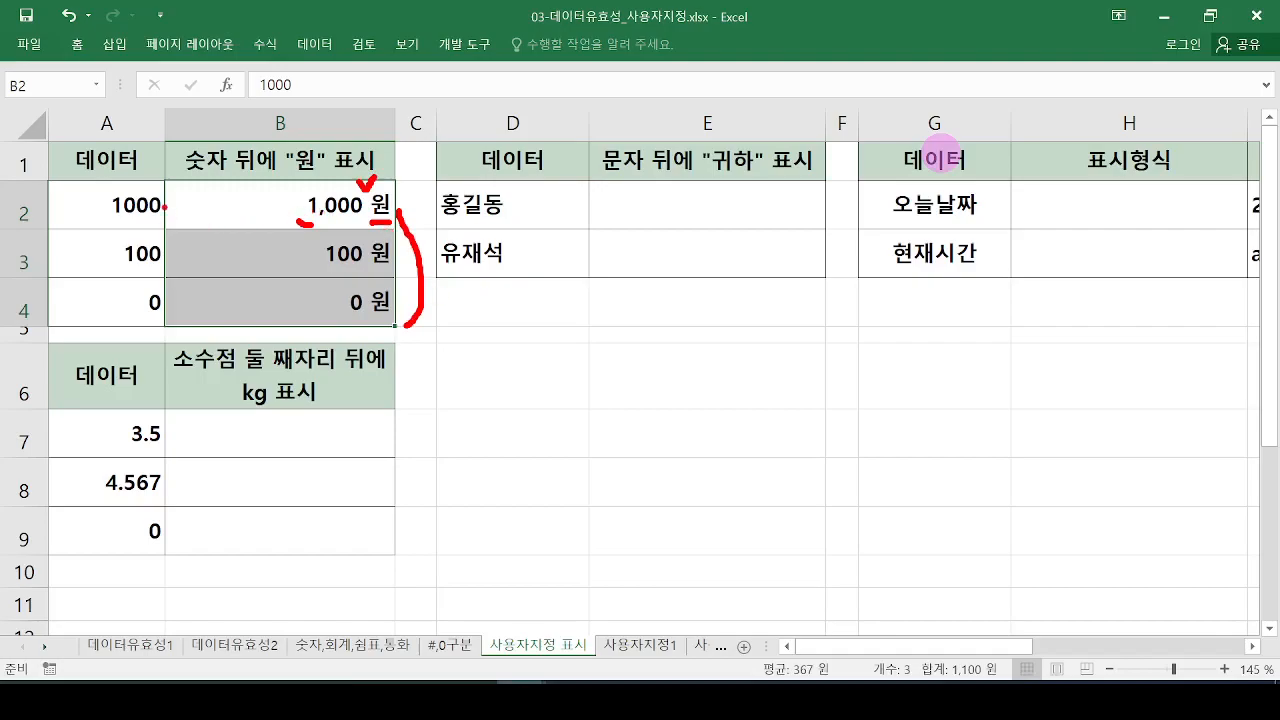
left_click_drag(170, 217, 100, 215)
left_click_drag(182, 263, 100, 270)
left_click_drag(169, 320, 130, 324)
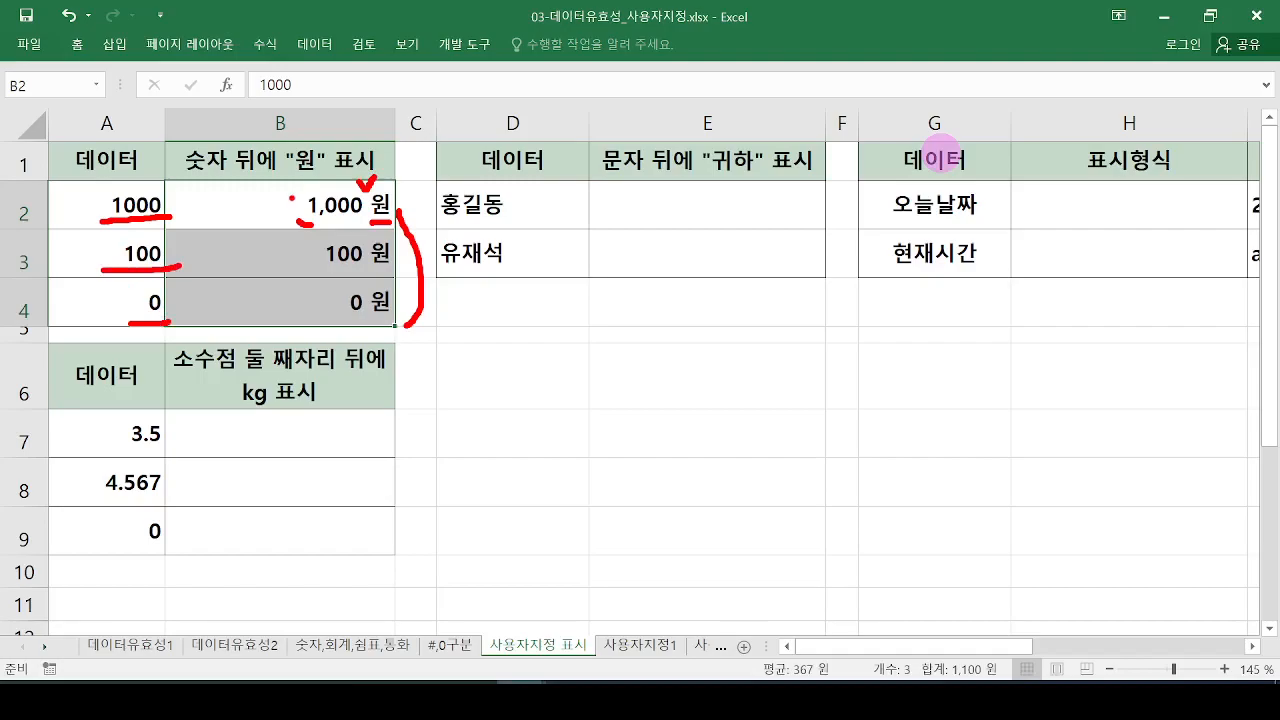
key("e")
mouse_move(365, 176)
left_mouse_down()
mouse_move(395, 184)
mouse_move(288, 226)
left_mouse_up()
mouse_move(165, 200)
left_mouse_down()
mouse_move(112, 234)
mouse_move(181, 230)
left_mouse_up()
key("e")
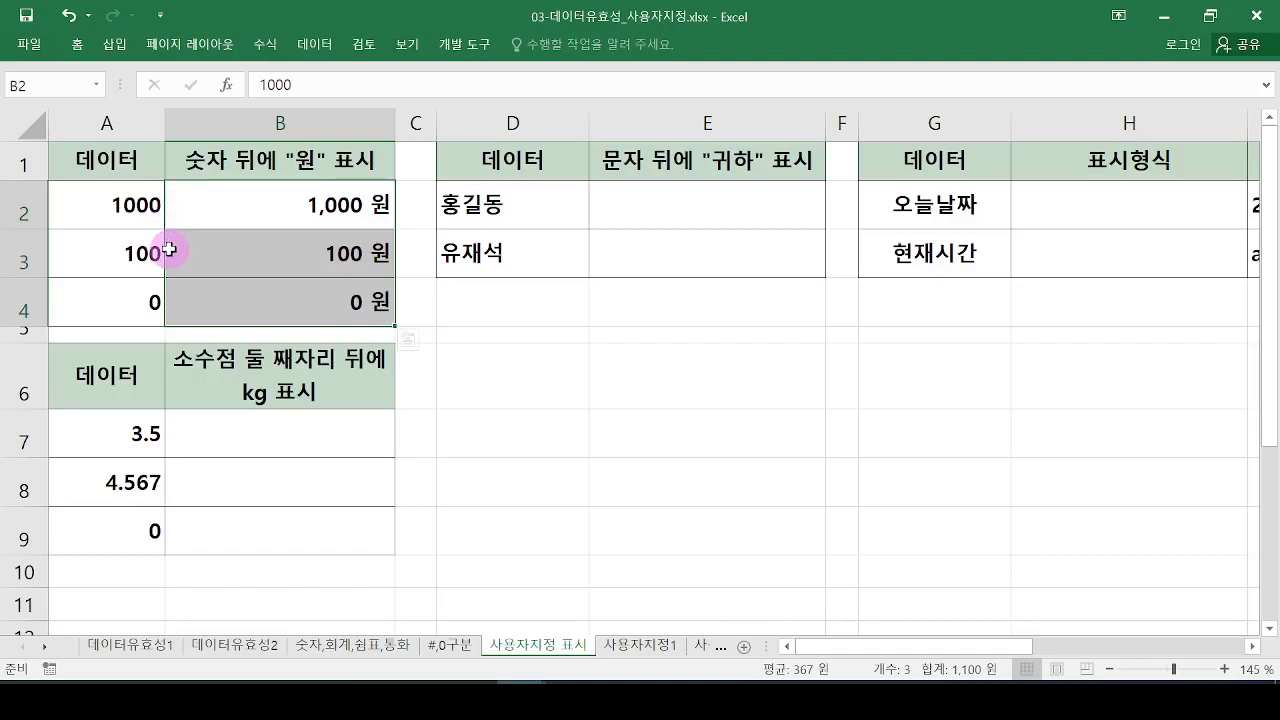
Fill the values of A7:A9 across into B7:B9 and draw a red frame around the copied numbers.
key("shift+Up")
key("shift+Up")
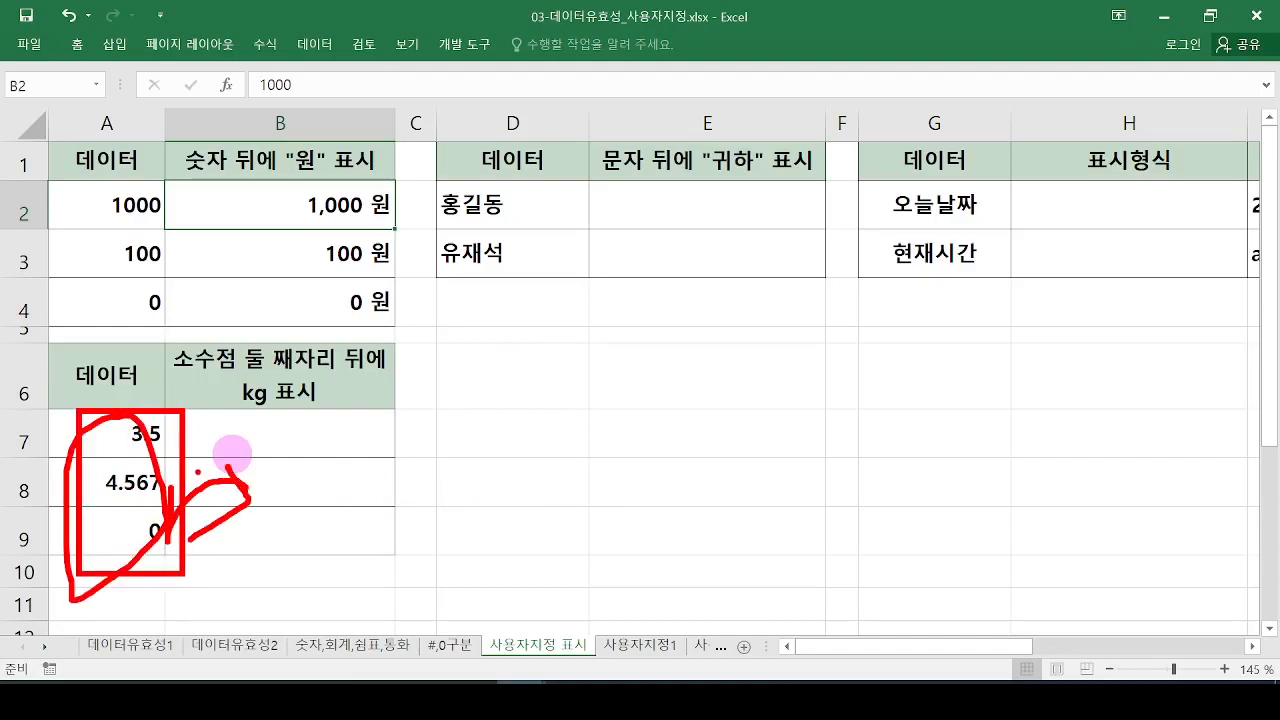
mouse_move(143, 432)
left_mouse_down()
mouse_move(143, 538)
mouse_move(320, 548)
left_mouse_up()
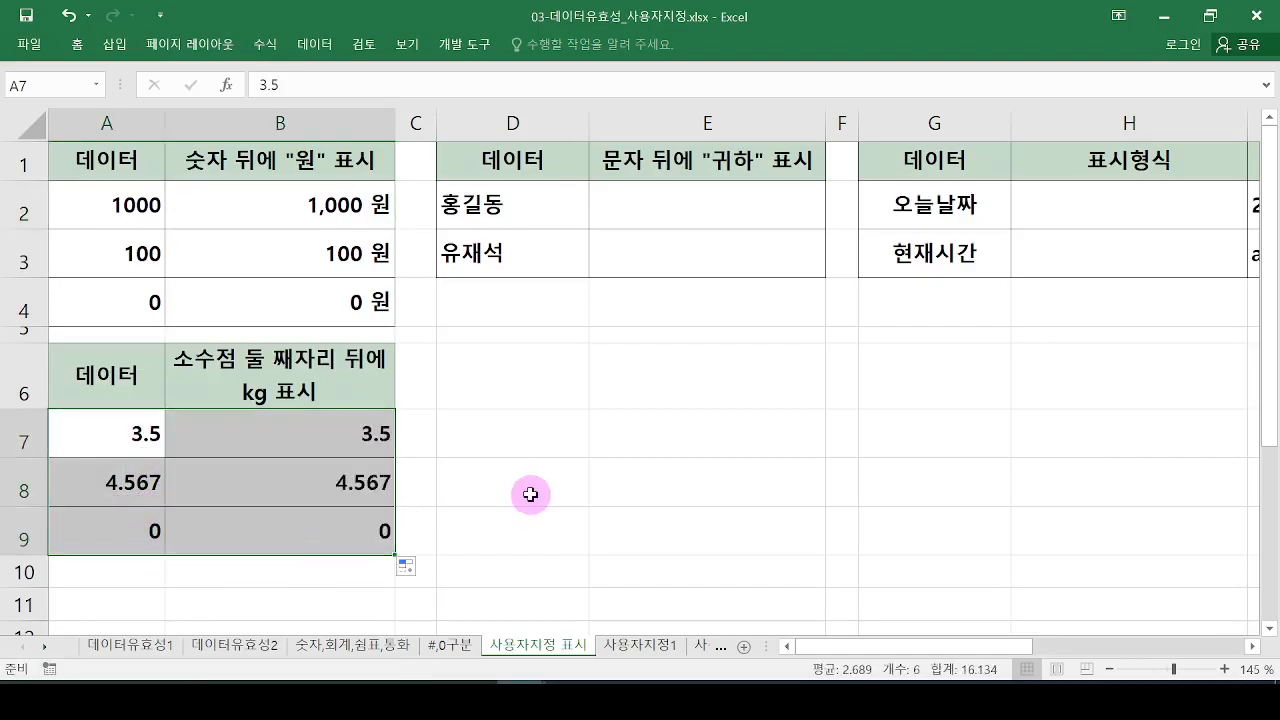
left_click_drag(286, 414, 421, 580)
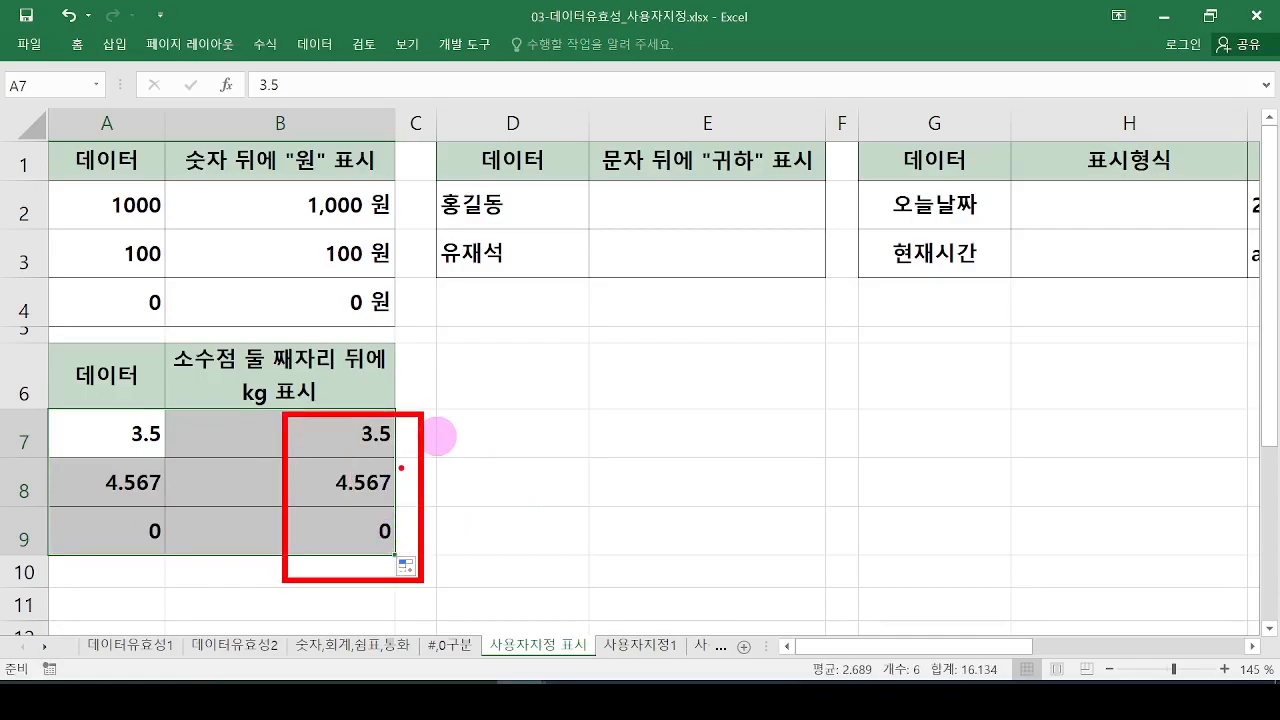
Apply the custom number format 0.00"kg" to cells B7:B9, based on the built-in 0.00 code.
left_click_drag(366, 432, 390, 529)
left_click_drag(241, 414, 416, 559)
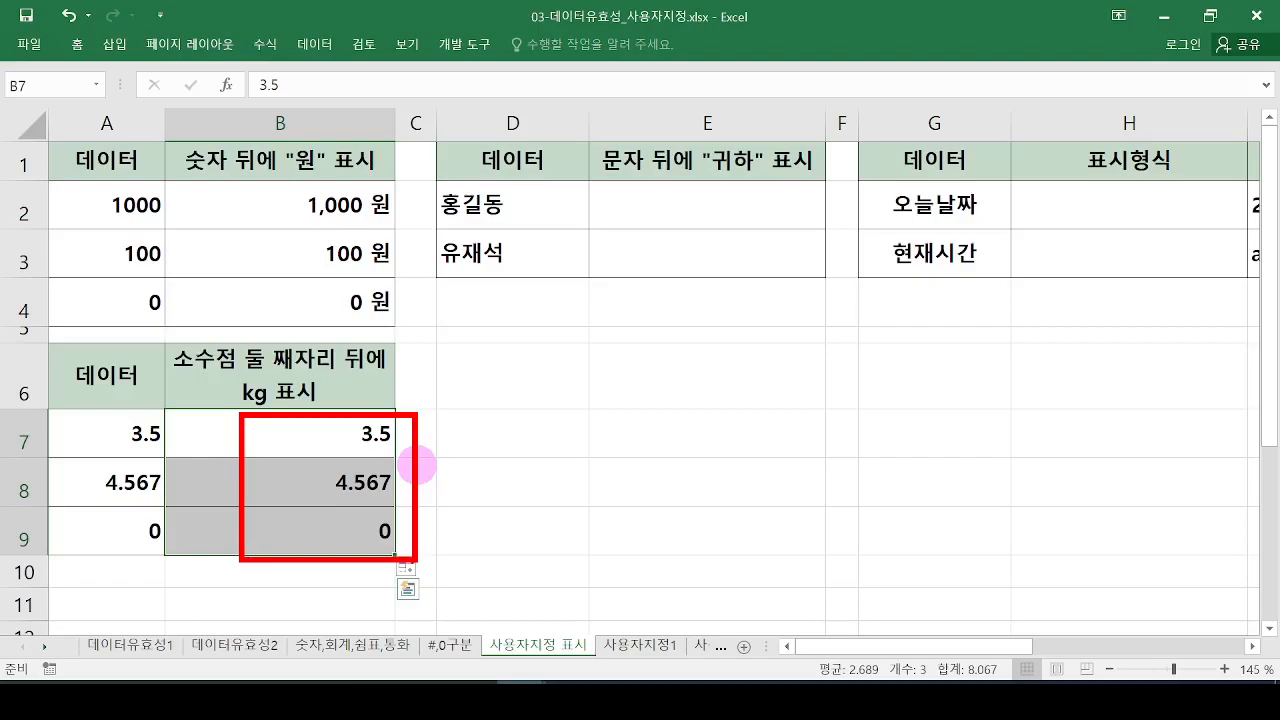
key("ctrl+1")
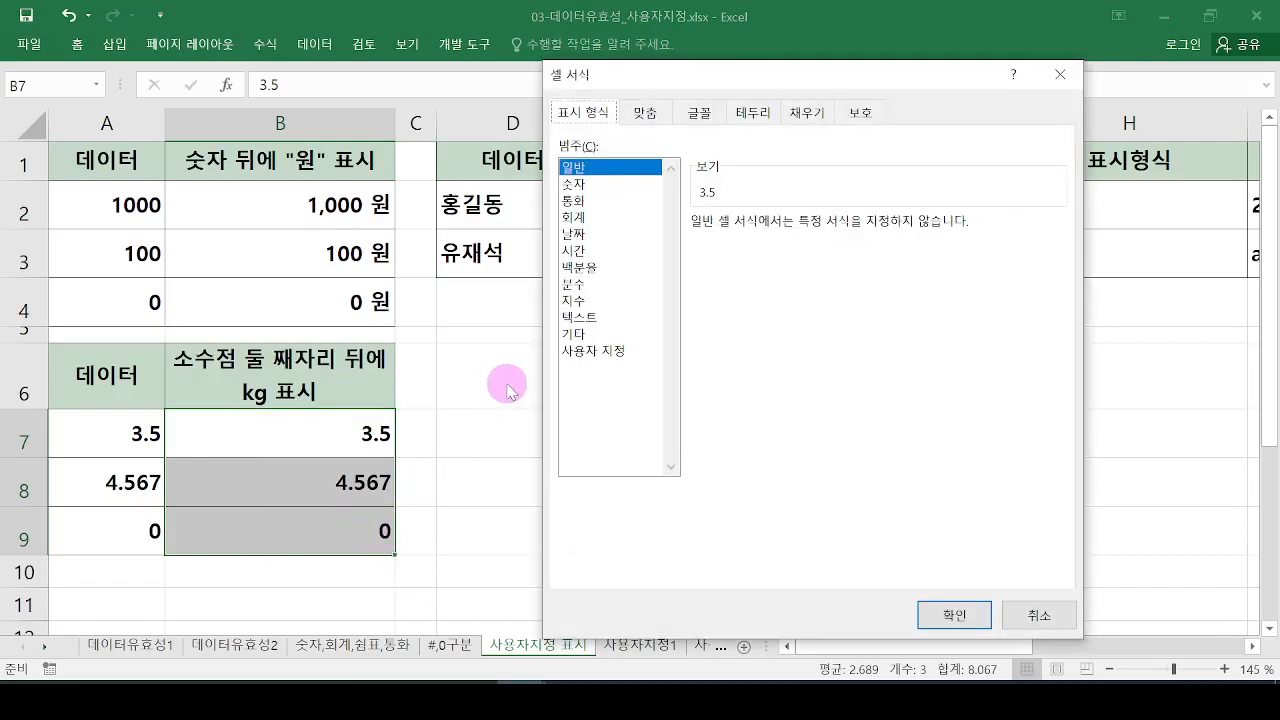
left_click(610, 351)
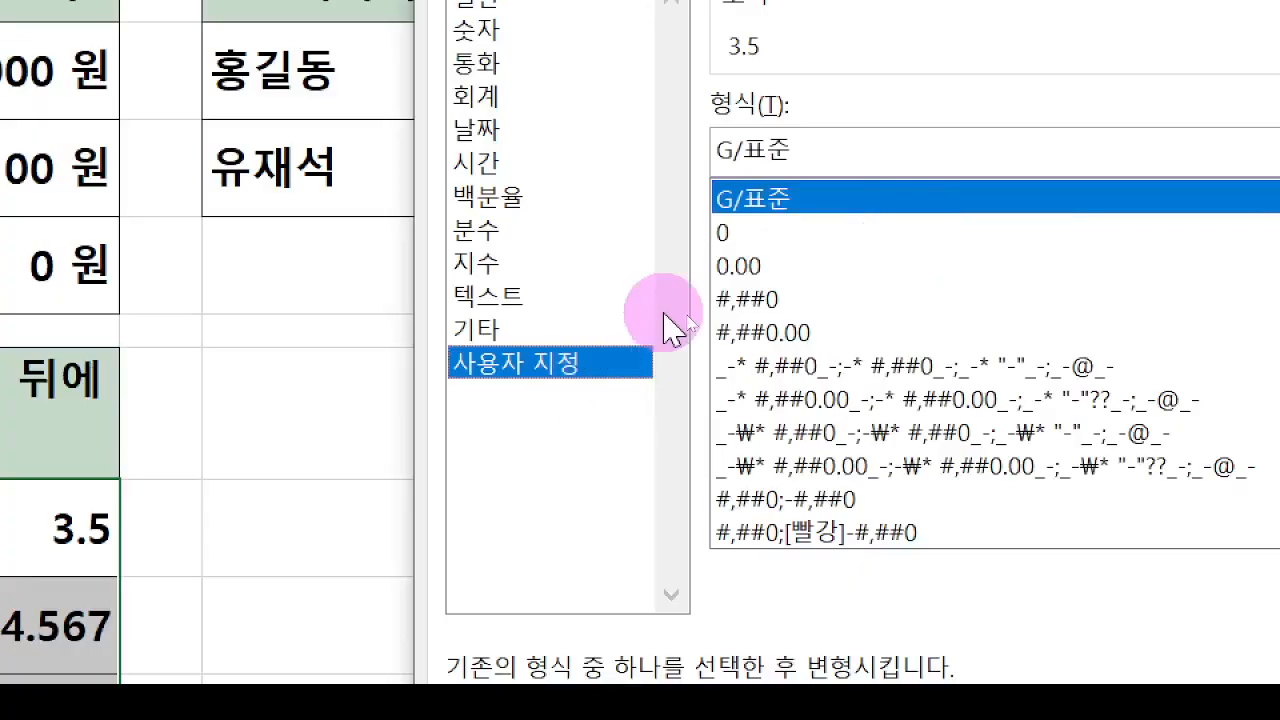
left_click(740, 266)
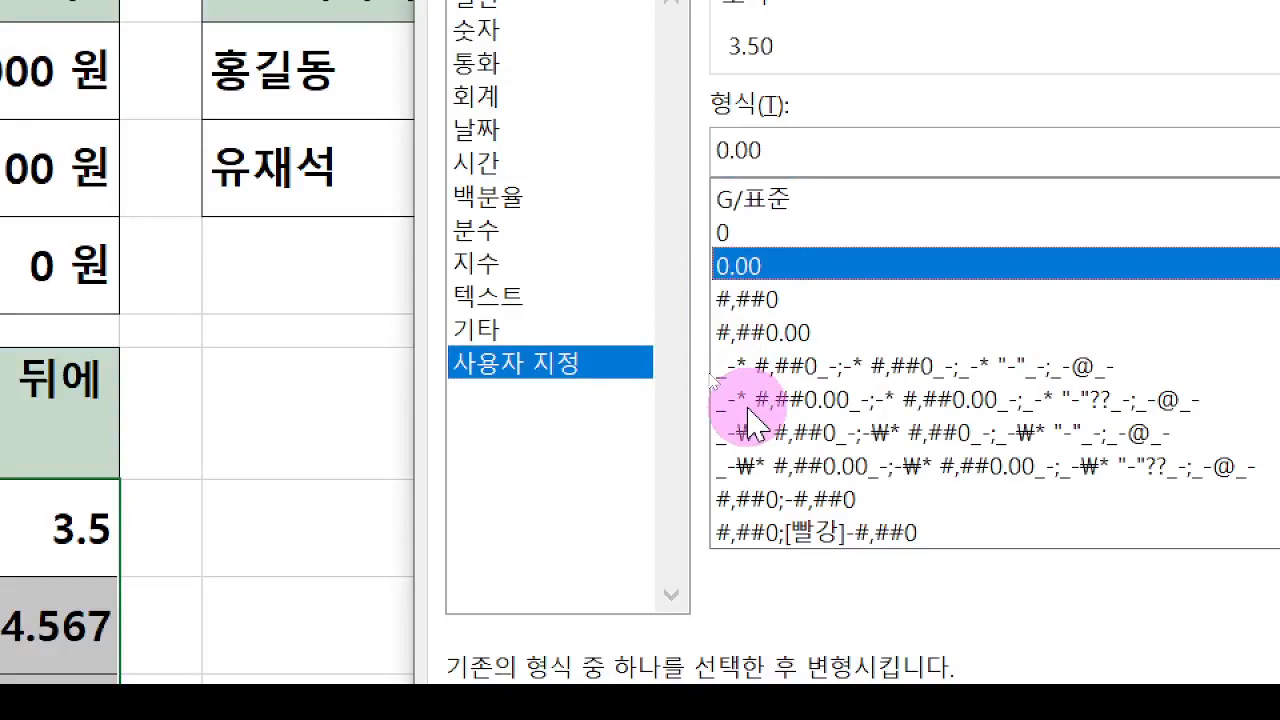
left_click(793, 152)
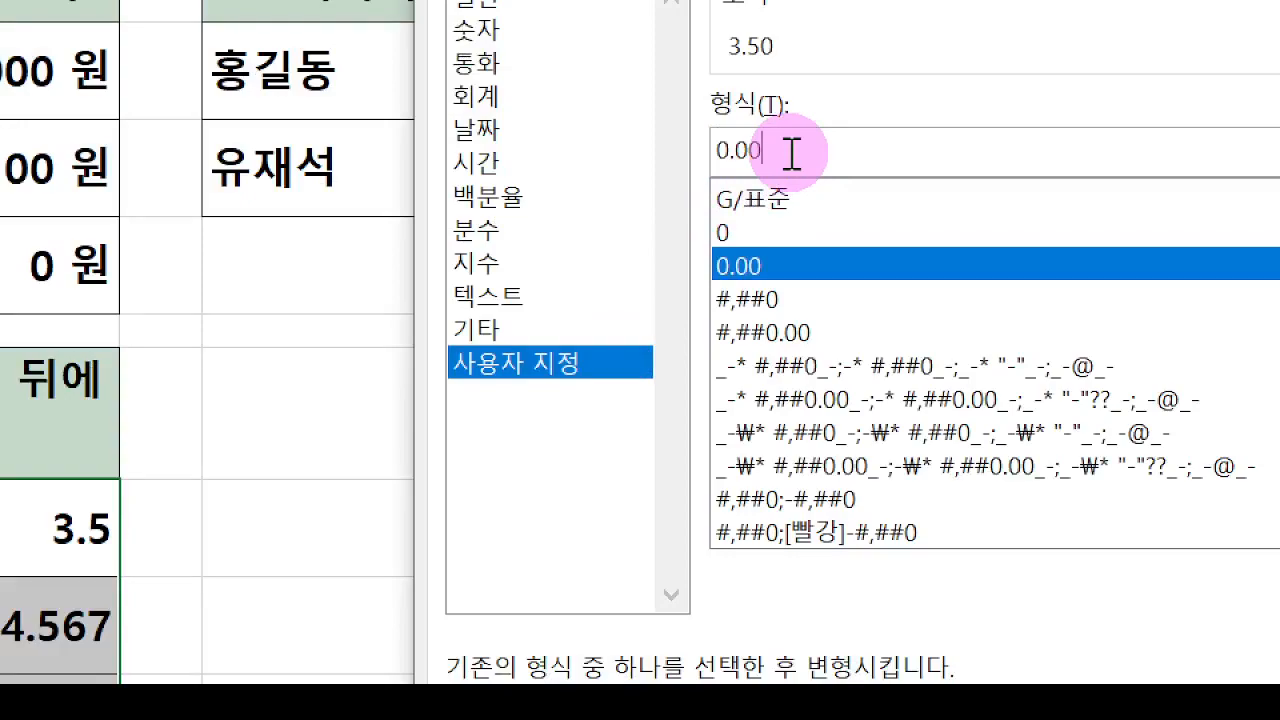
type("\"")
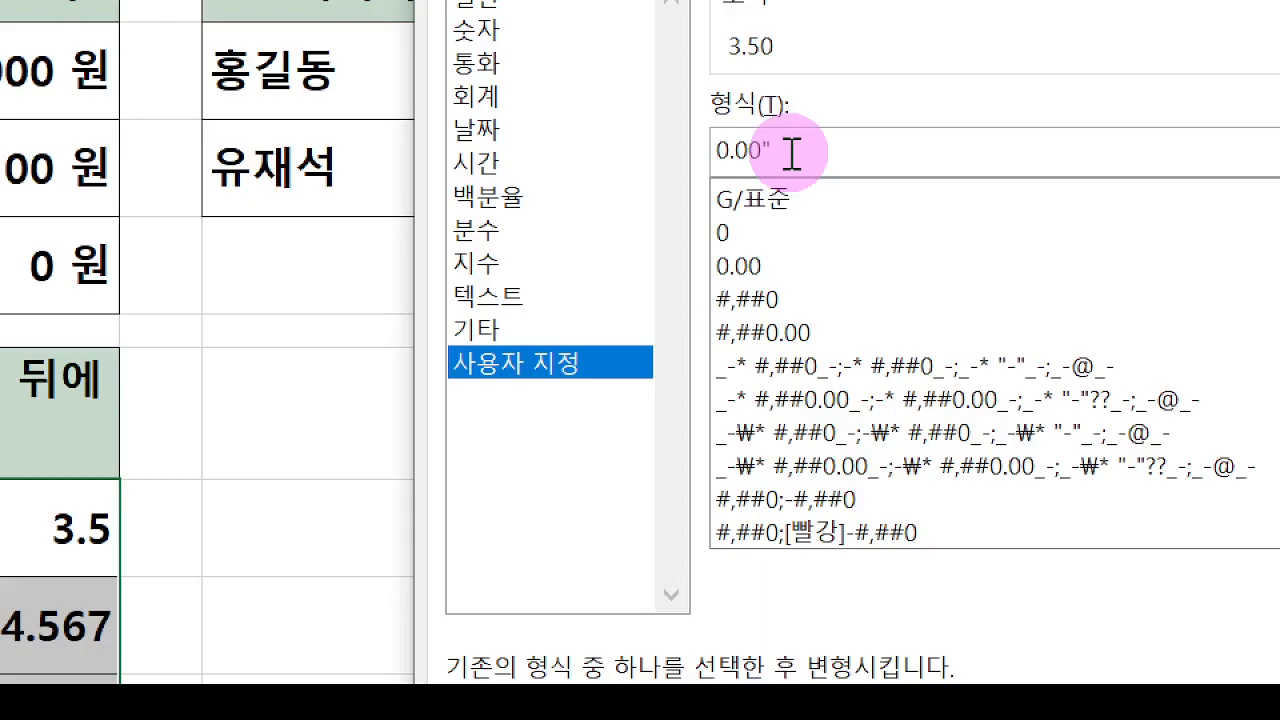
type("kg")
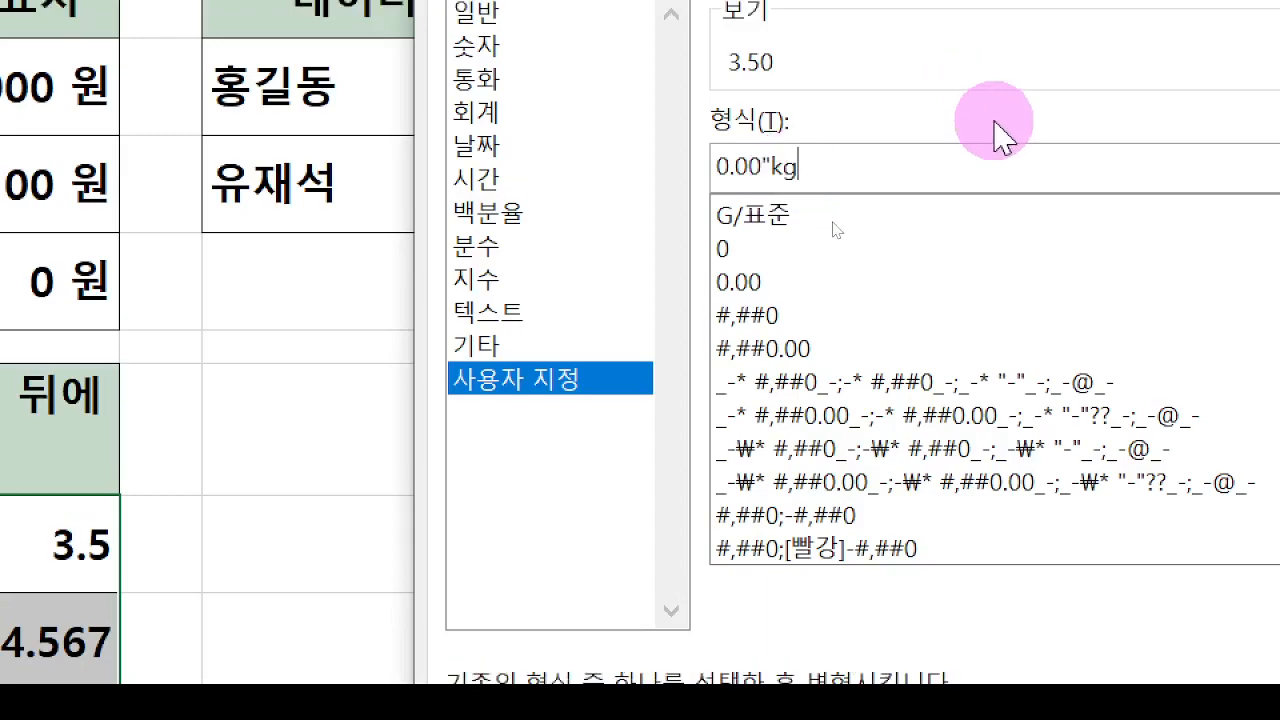
type("\"")
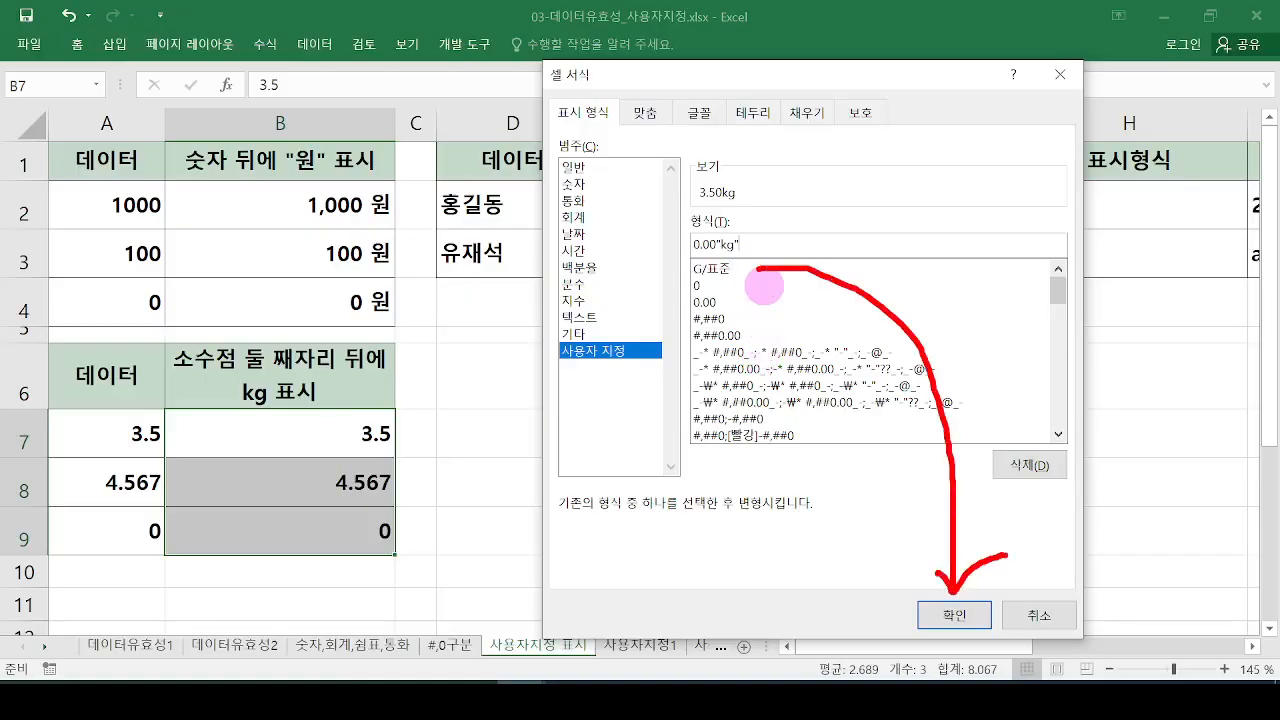
left_click(969, 622)
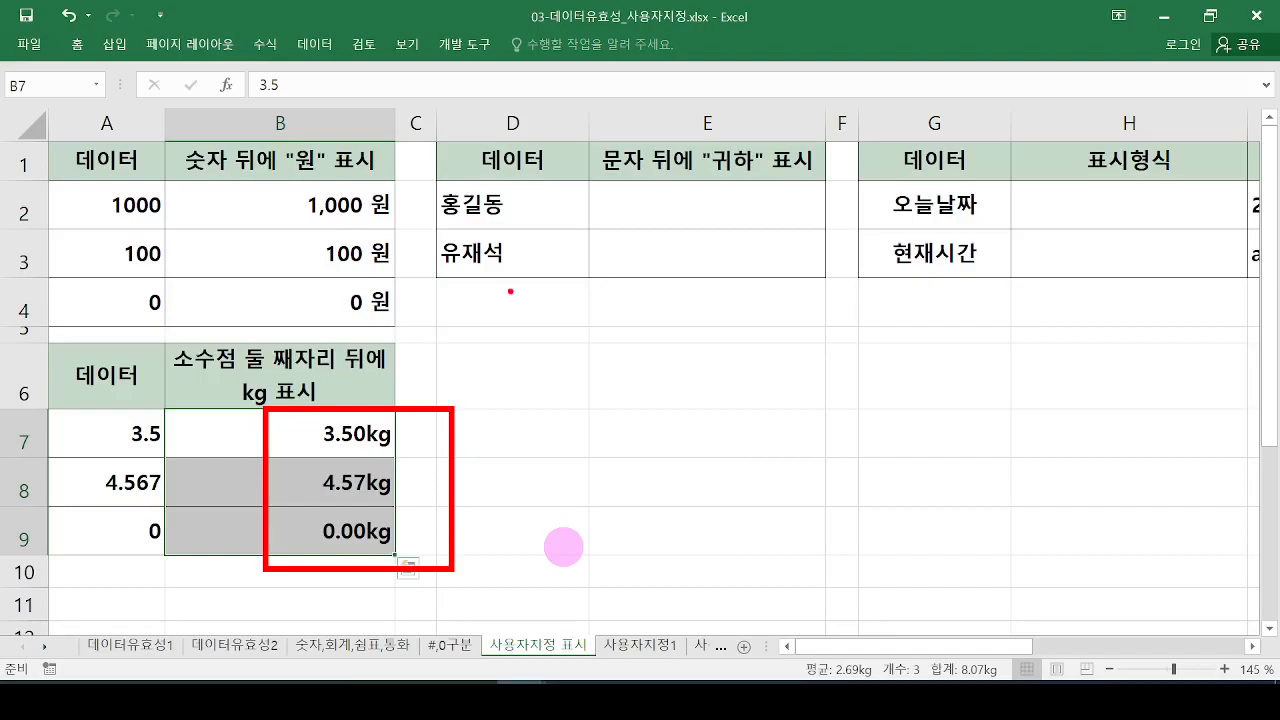
Underline the headers in D1 and E1 with red wavy ink, then clear the markings.
left_click_drag(476, 170, 564, 178)
left_click_drag(608, 182, 772, 186)
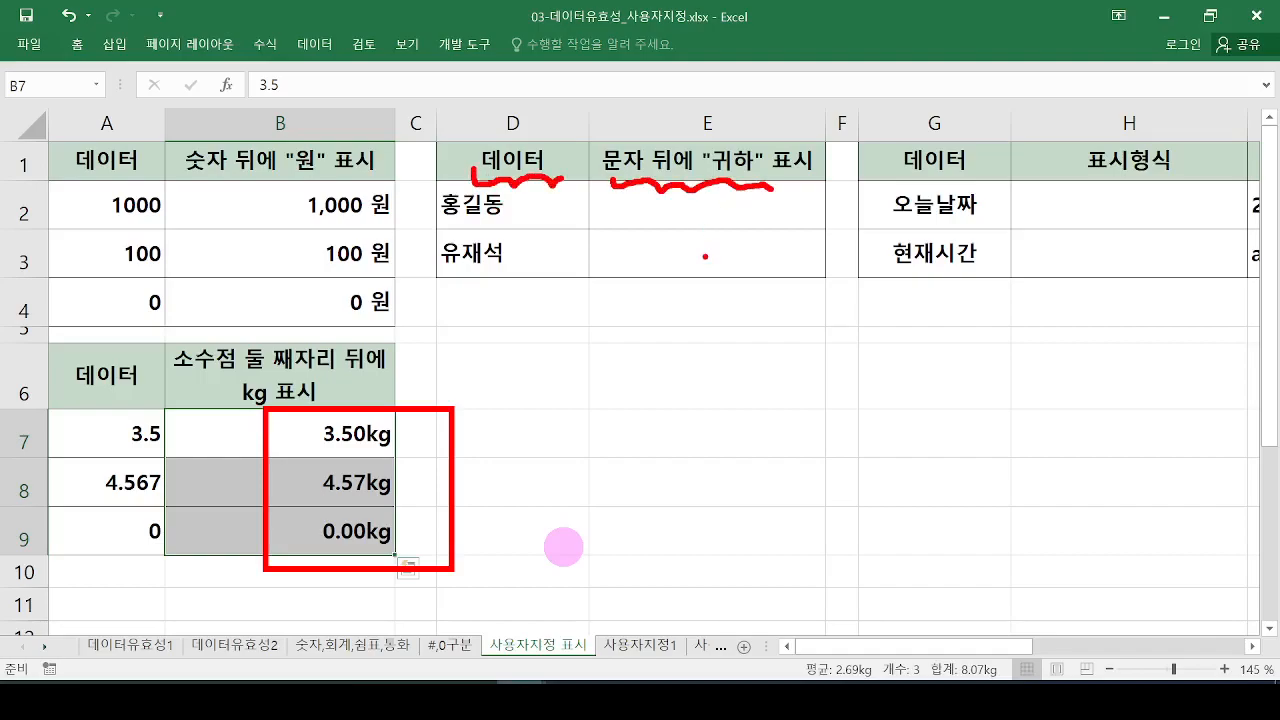
key("Escape")
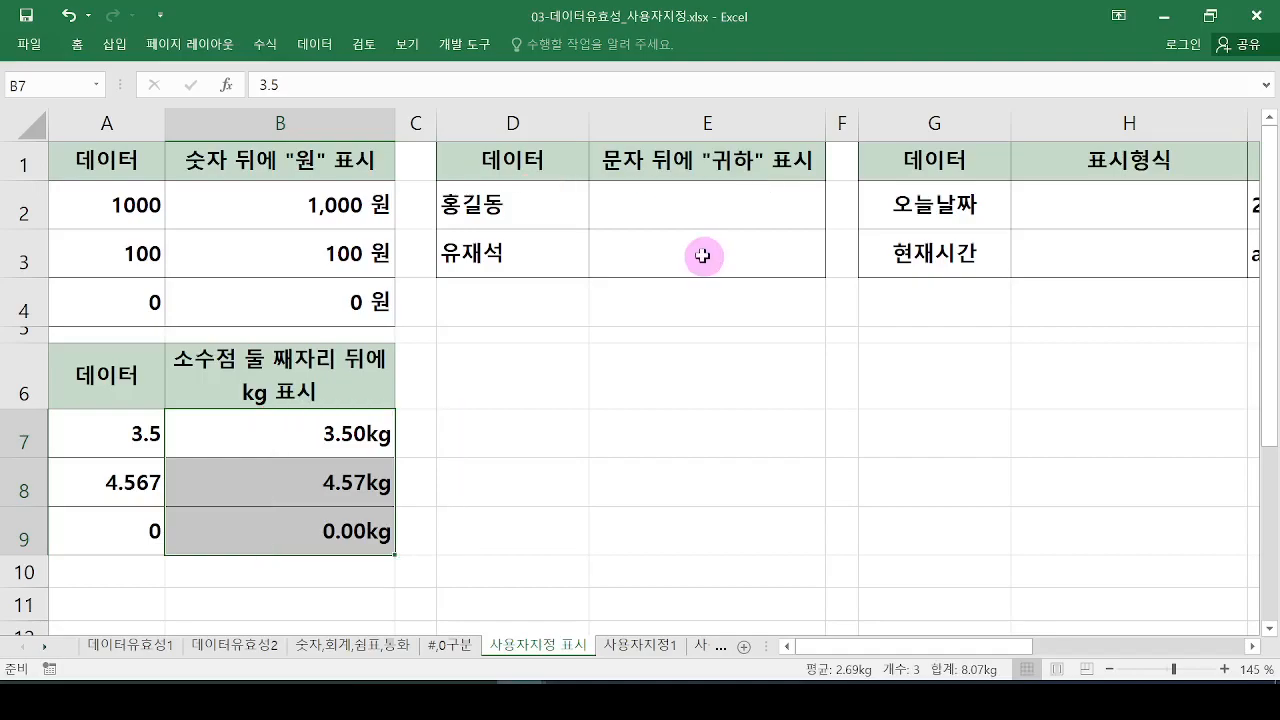
Fill the names in D2:D3 across into E2:E3.
left_click_drag(525, 205, 524, 248)
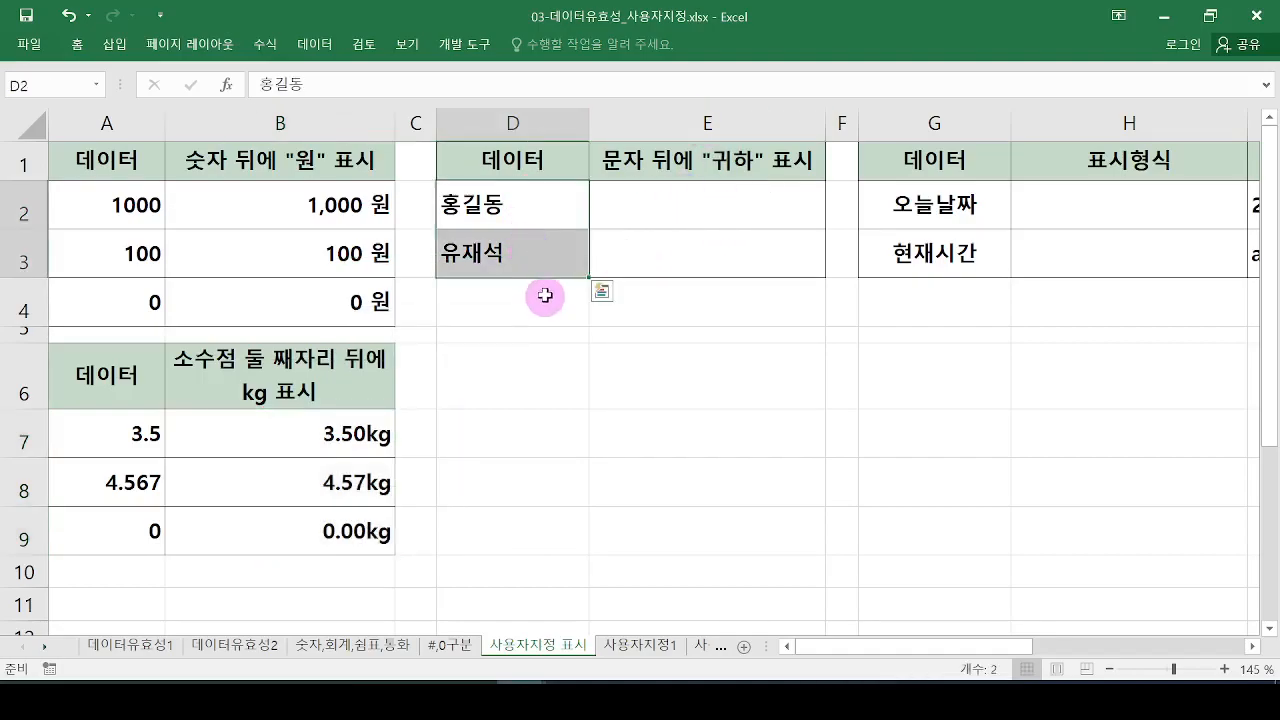
left_click_drag(596, 277, 751, 277)
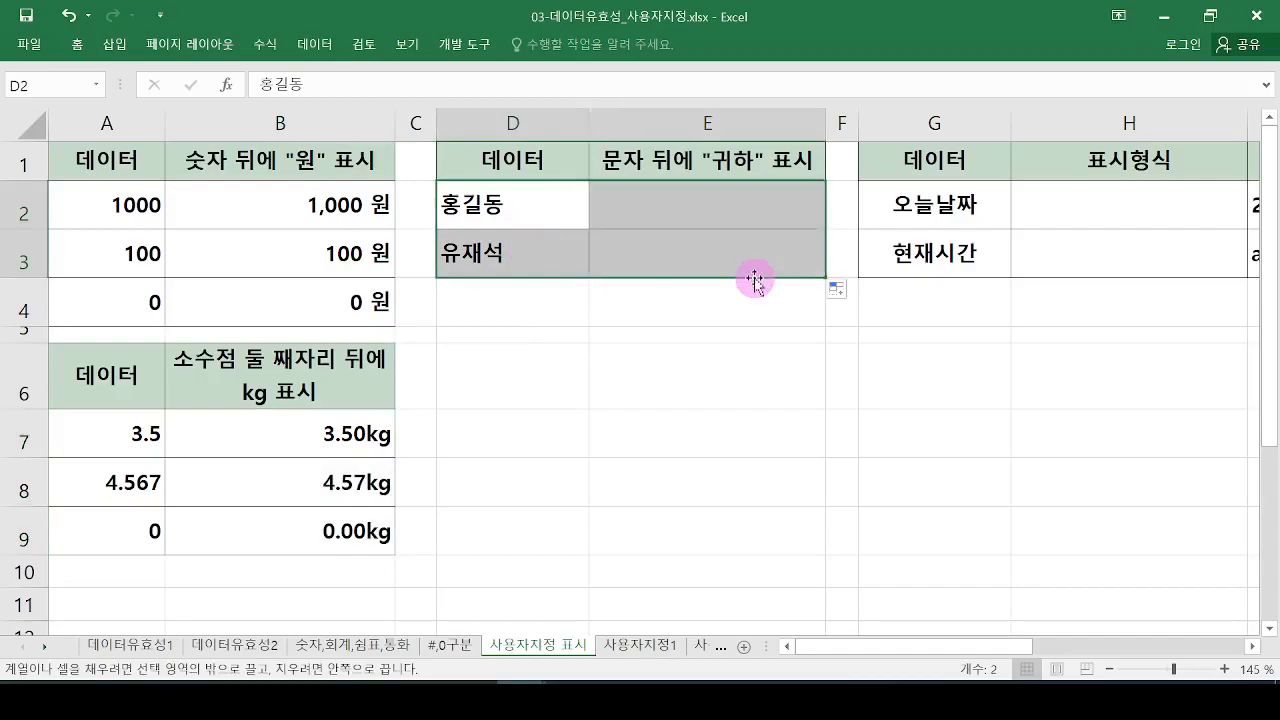
left_click(722, 208)
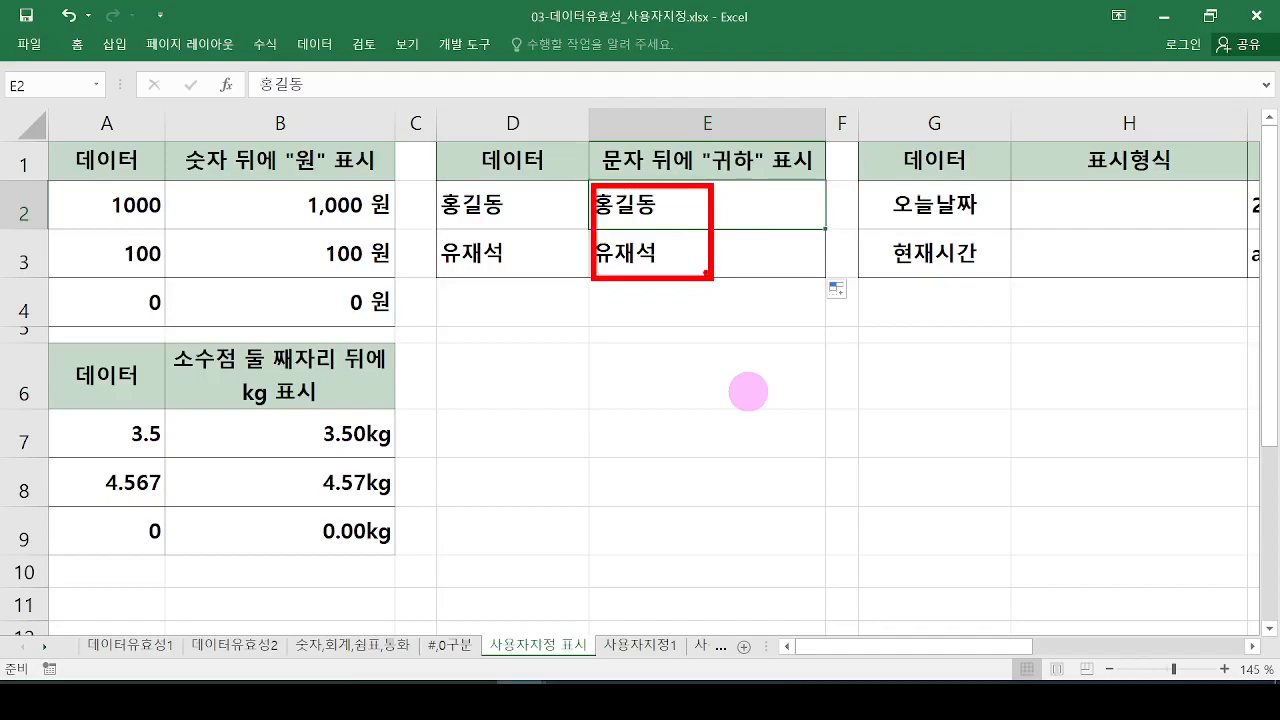
Apply the custom number format @ "귀하" to cells E2:E3.
left_click_drag(694, 214, 694, 245)
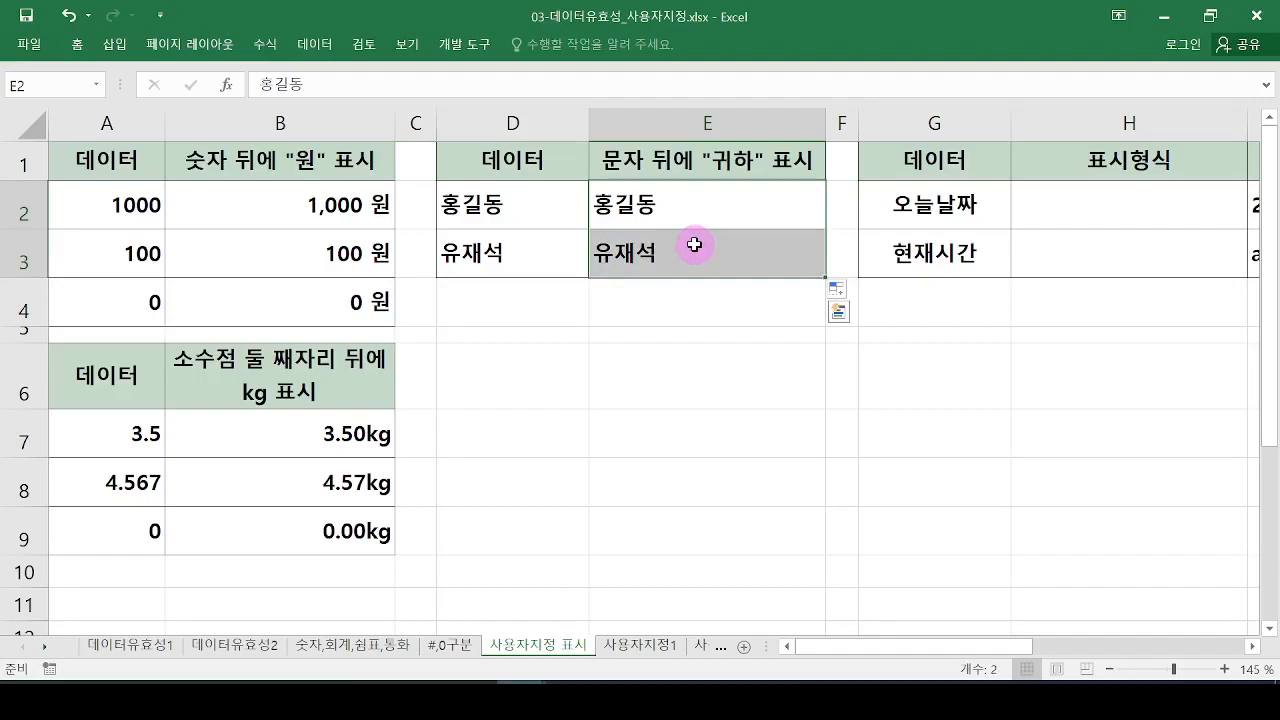
key("ctrl+1")
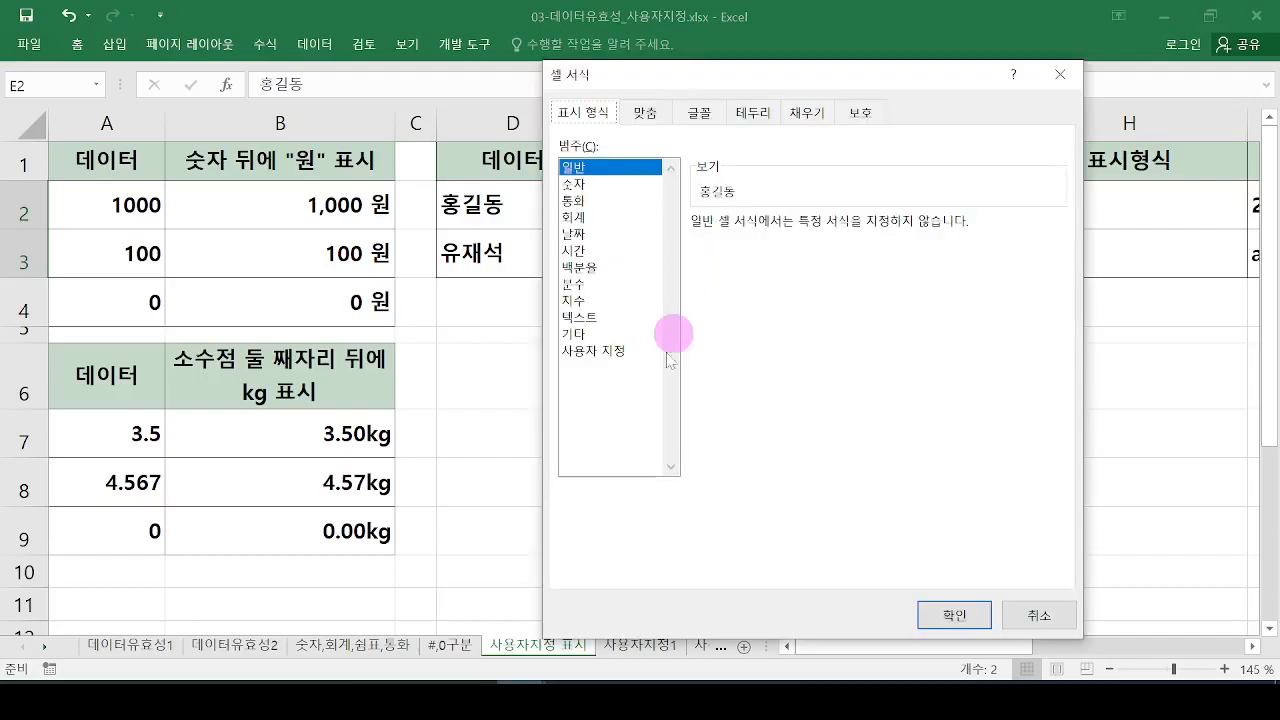
left_click(630, 350)
left_click_drag(709, 83, 905, 105)
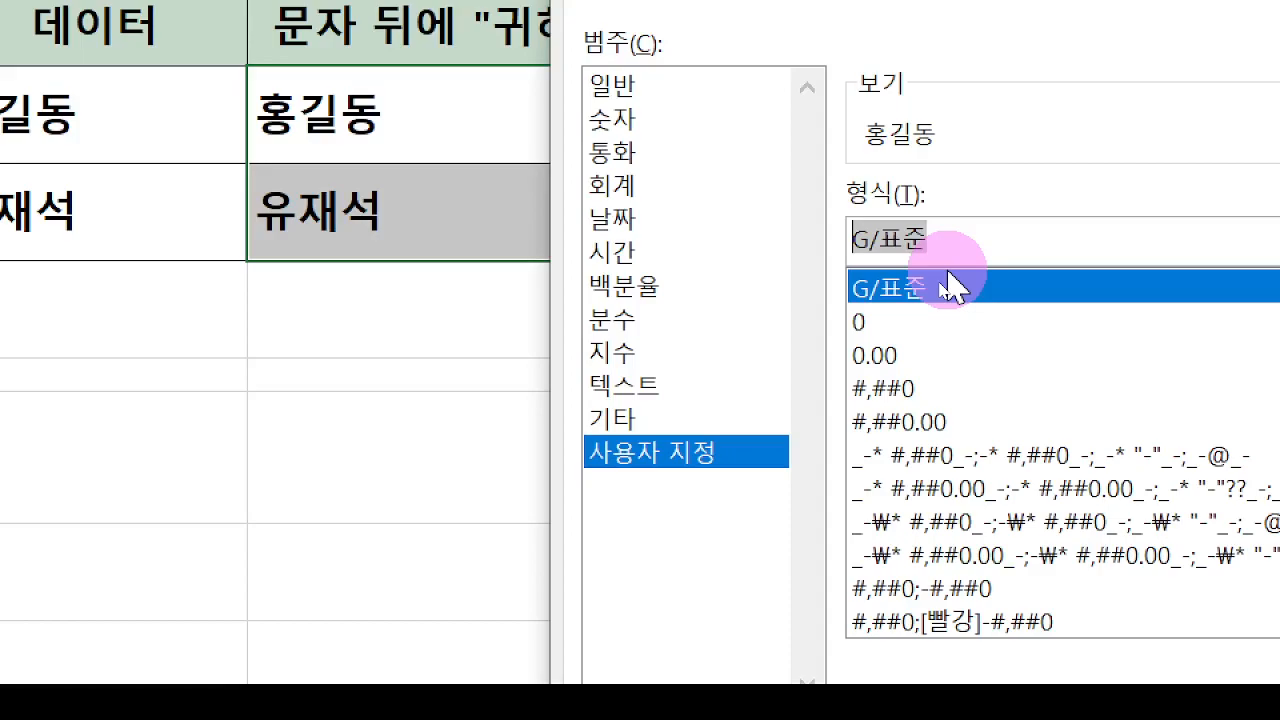
type("@")
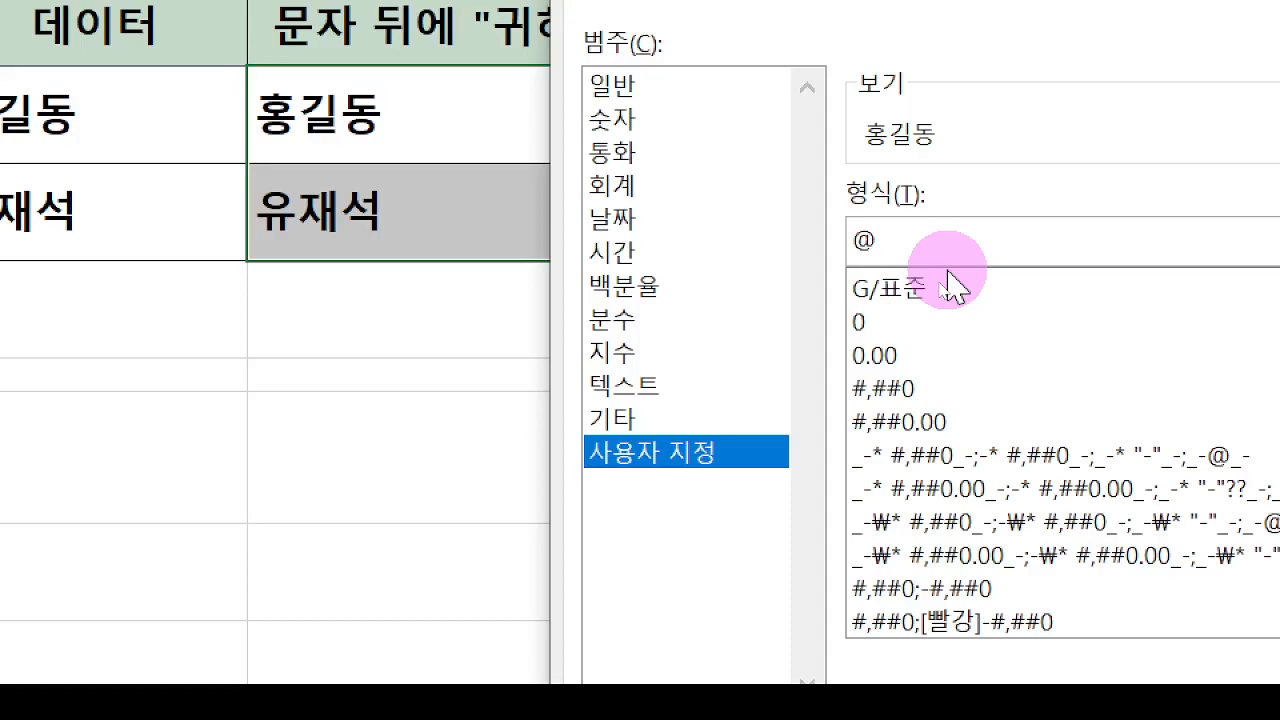
type("\"귀하")
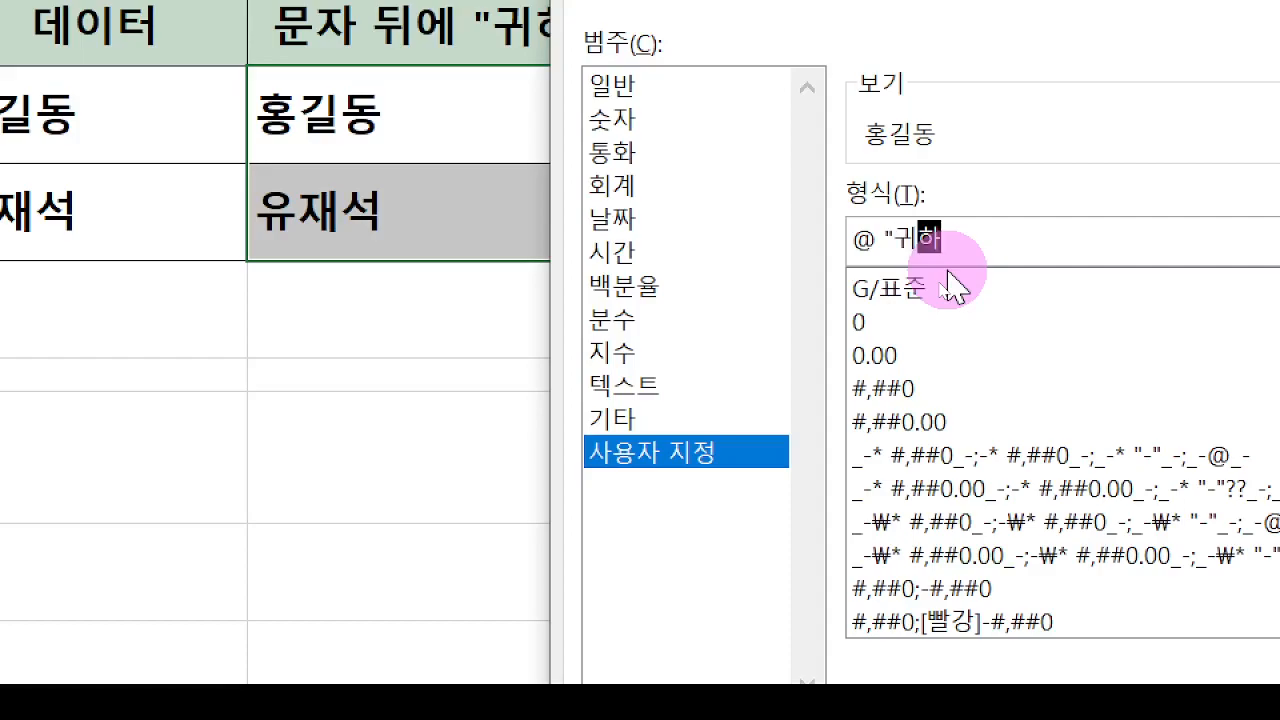
type("\"")
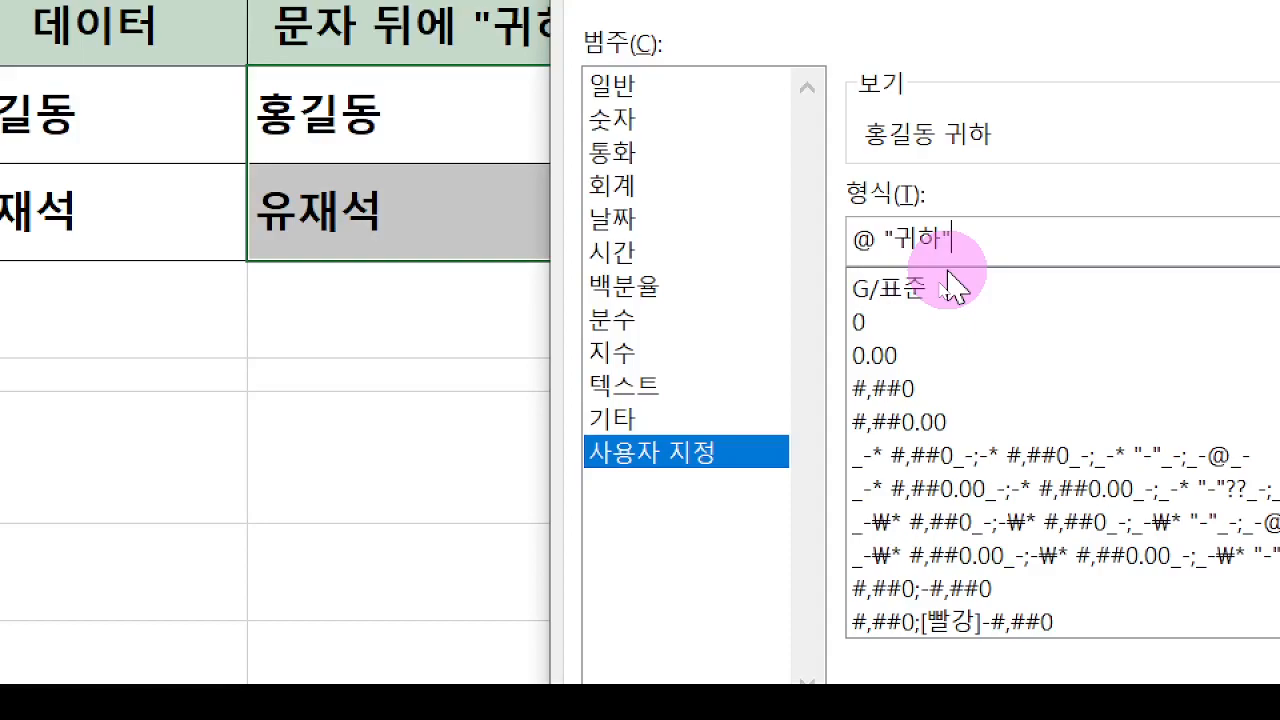
key("Return")
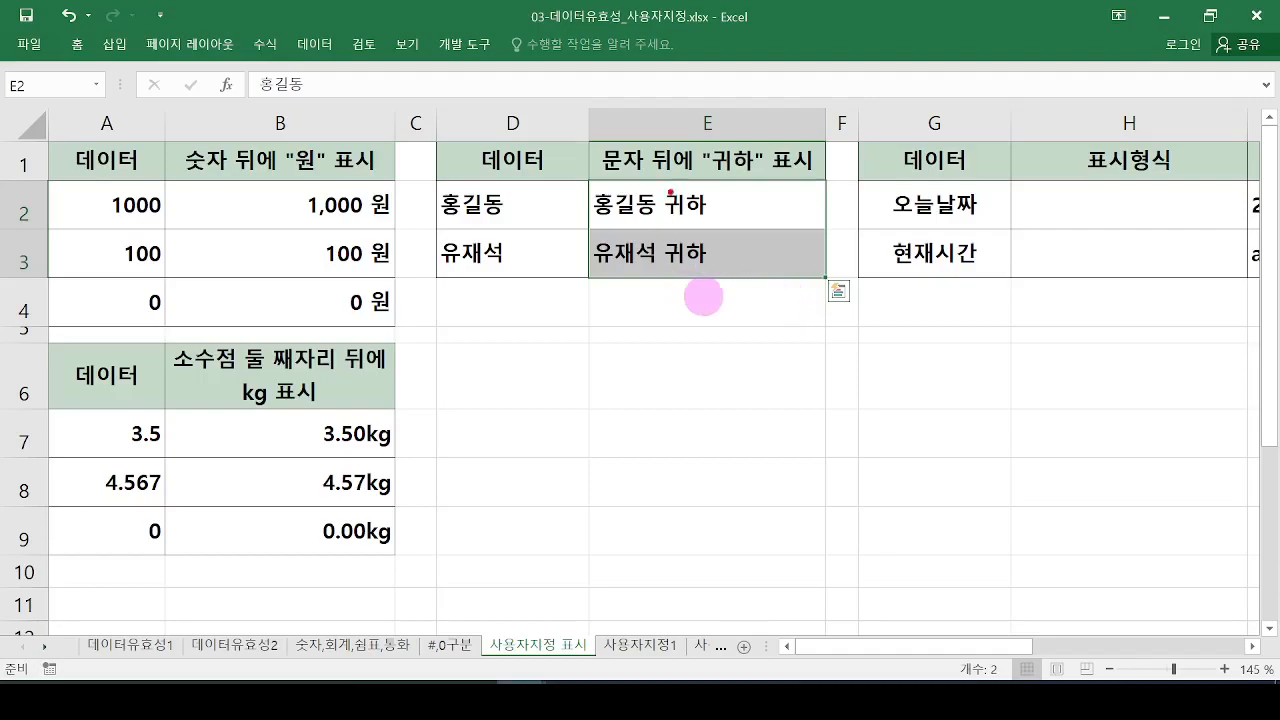
Underline 문자 뒤 in E1, write a large @ sign below the names and mark up column B, clearing the ink at the end.
left_click_drag(603, 174, 675, 170)
mouse_move(634, 360)
left_mouse_down()
mouse_move(604, 369)
mouse_move(652, 367)
mouse_move(636, 302)
mouse_move(676, 395)
left_mouse_up()
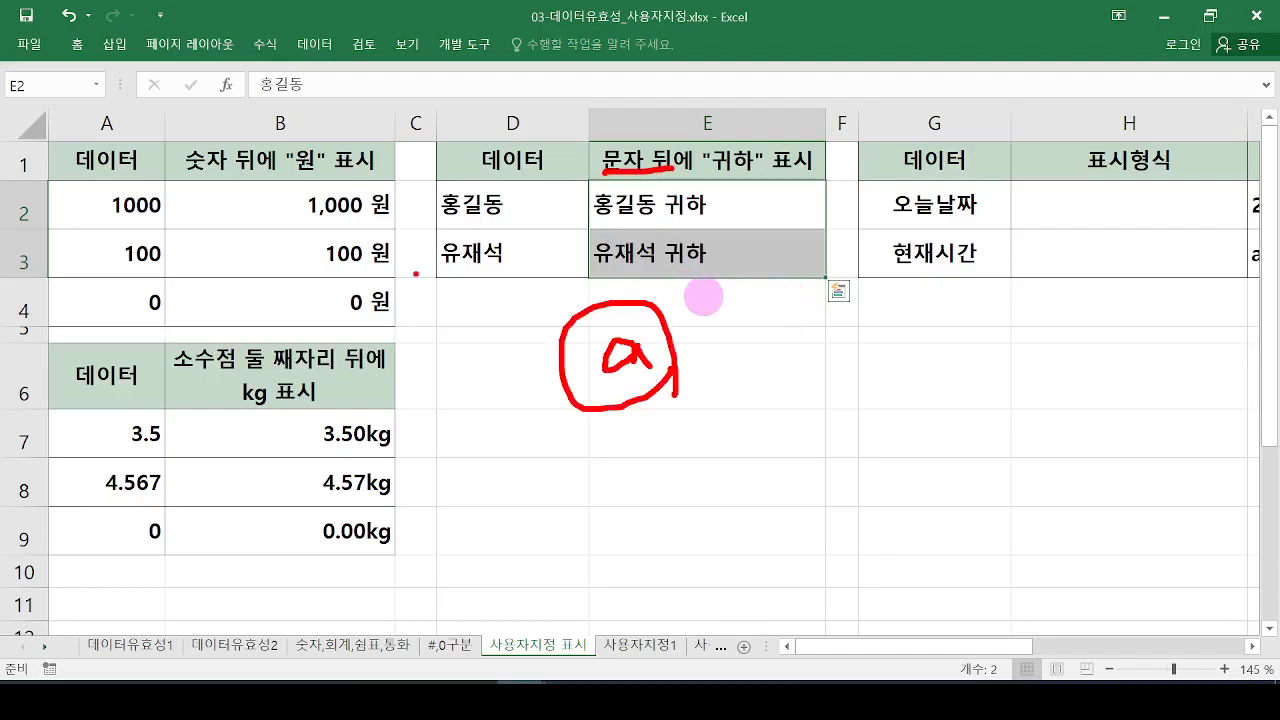
left_click_drag(188, 179, 240, 171)
mouse_move(214, 214)
left_mouse_down()
mouse_move(251, 210)
mouse_move(264, 230)
mouse_move(224, 272)
left_mouse_up()
mouse_move(238, 196)
left_mouse_down()
mouse_move(247, 248)
mouse_move(270, 262)
left_mouse_up()
mouse_move(316, 212)
left_mouse_down()
mouse_move(308, 250)
mouse_move(326, 228)
mouse_move(328, 260)
left_mouse_up()
key("Escape")
Frame the 0 in B4 with red ink and draw a # sign beside it, clearing the ink at the end.
key("ctrl+2")
mouse_move(378, 318)
left_mouse_down()
mouse_move(360, 276)
mouse_move(368, 332)
left_mouse_up()
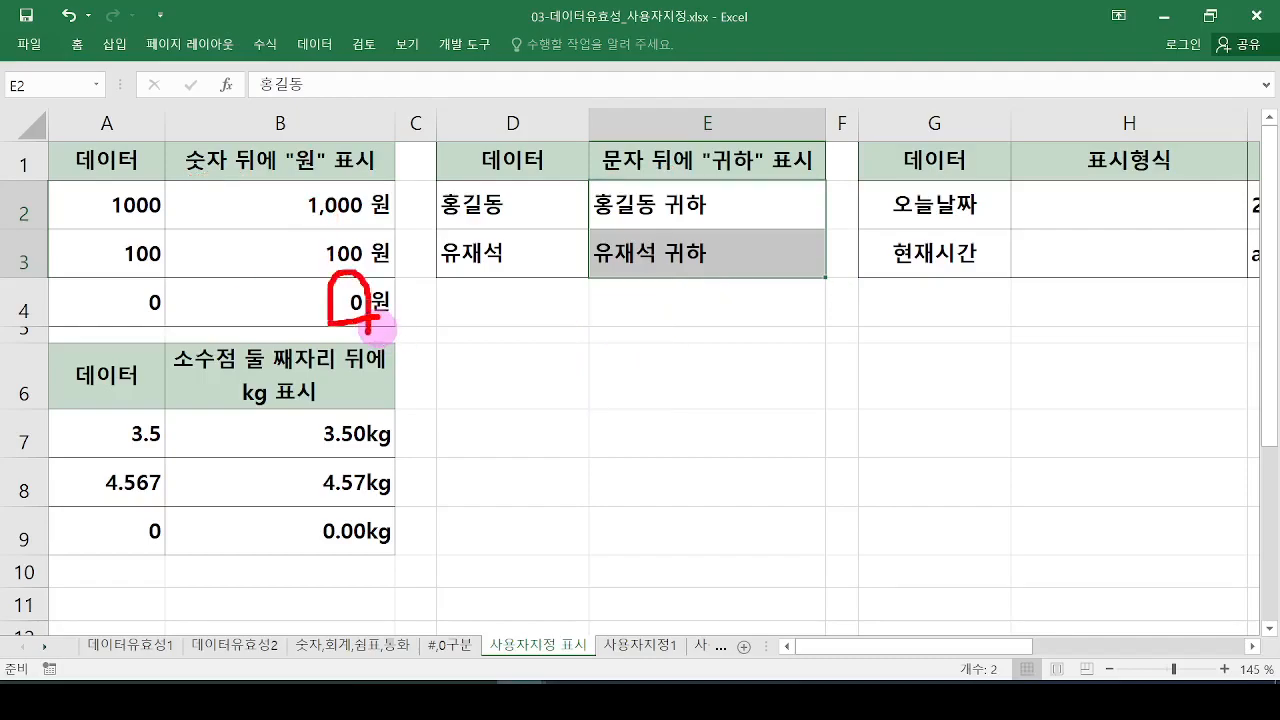
left_click_drag(414, 304, 468, 303)
left_click_drag(410, 338, 468, 336)
mouse_move(433, 286)
left_mouse_down()
mouse_move(437, 368)
mouse_move(453, 297)
mouse_move(451, 355)
left_mouse_up()
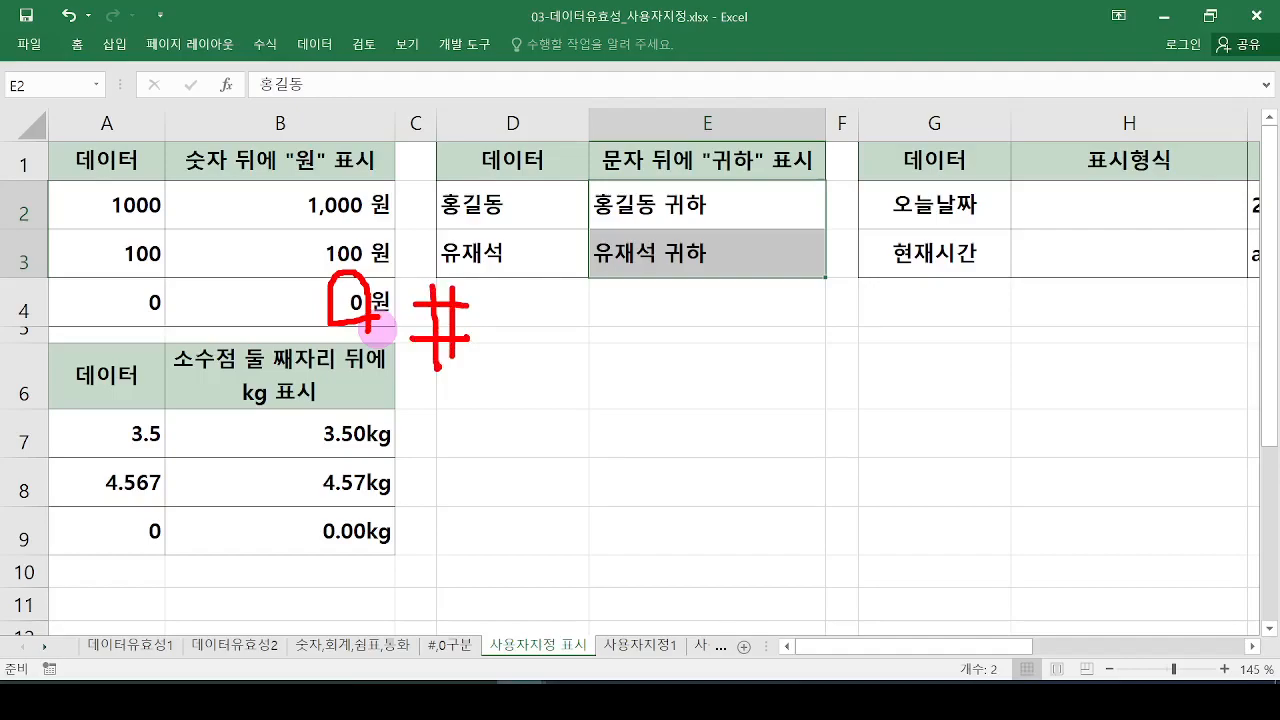
key("Escape")
Zoom the sheet out to 115% and examine the date format code reference beside the G1:I3 table.
left_click_drag(986, 646, 1075, 648)
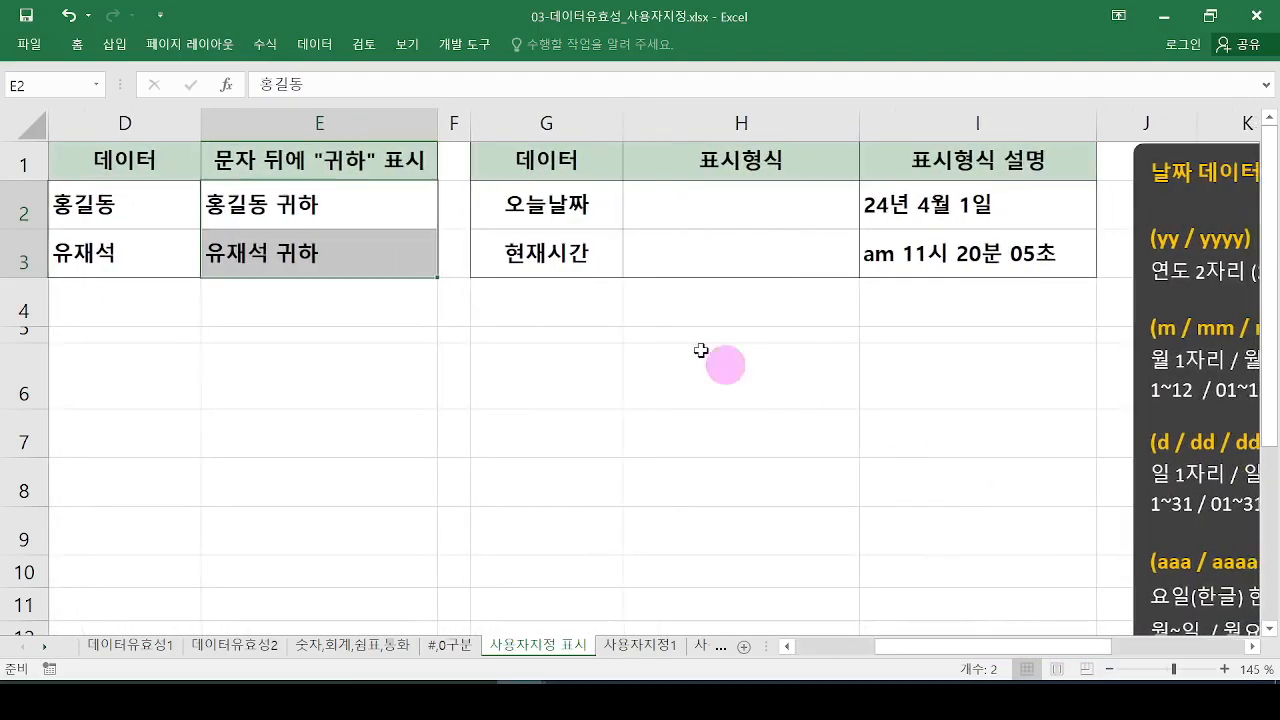
left_click(736, 207)
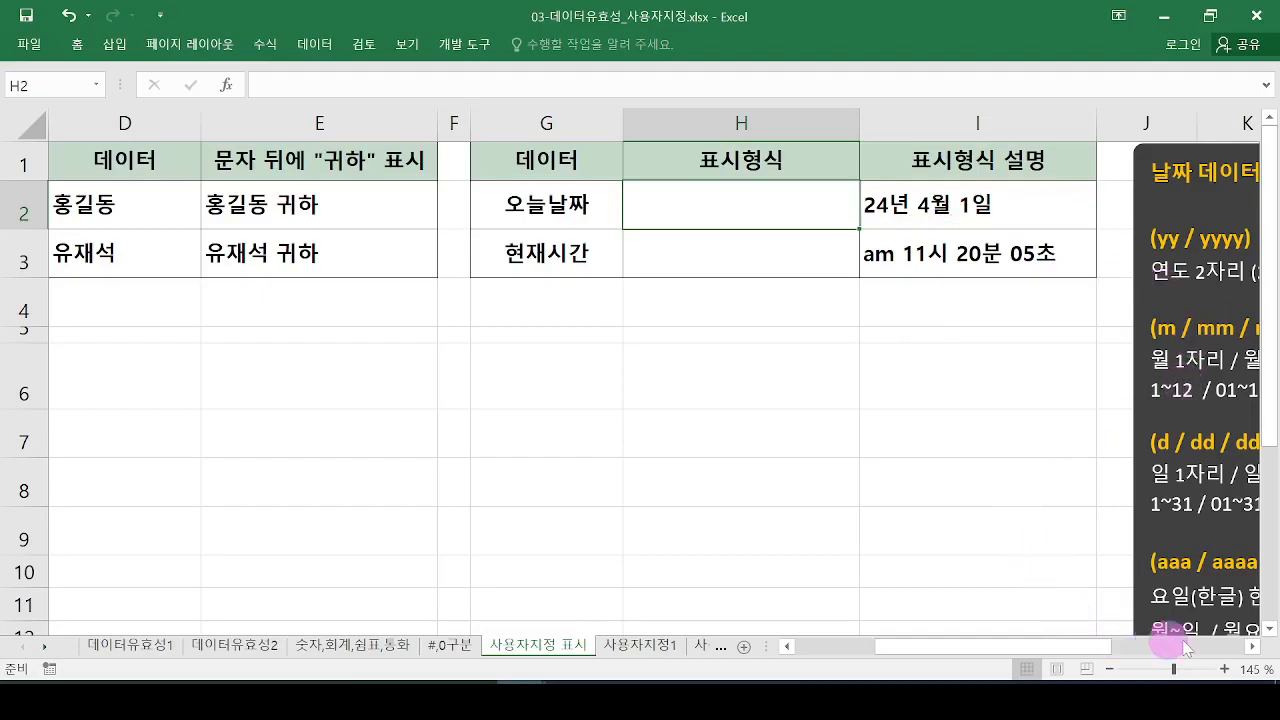
left_click(1251, 646)
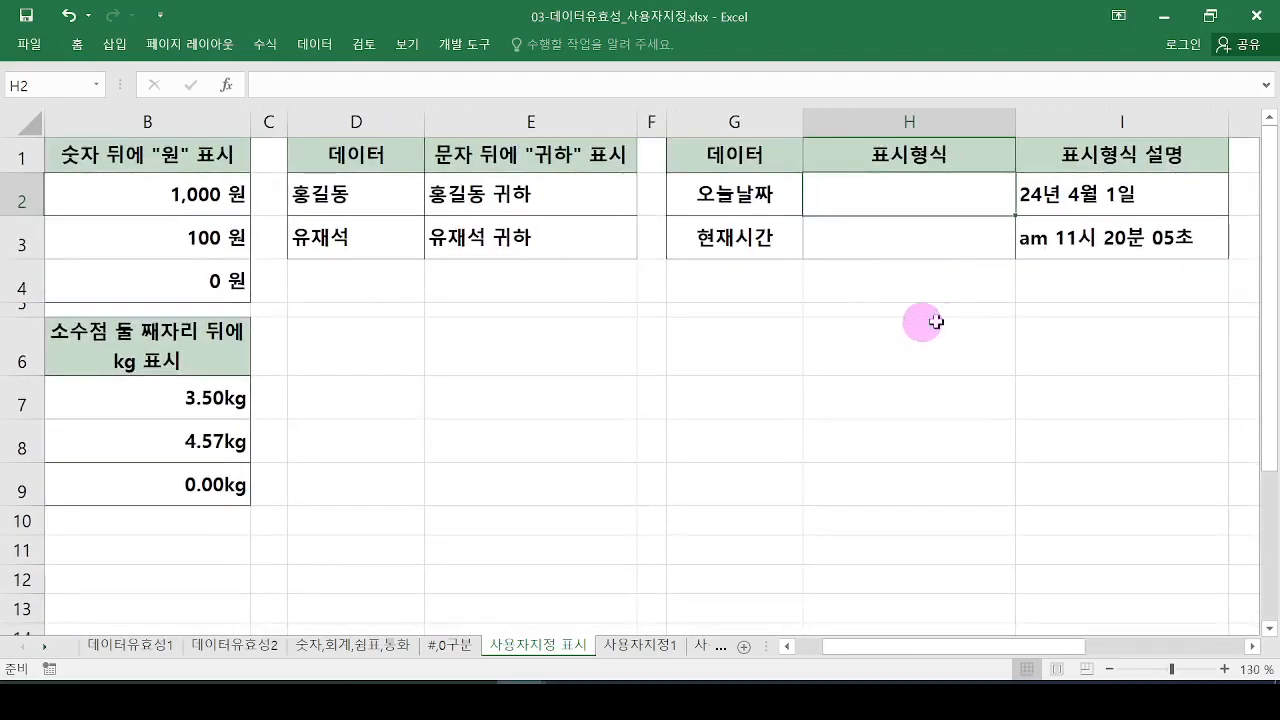
left_click(990, 330)
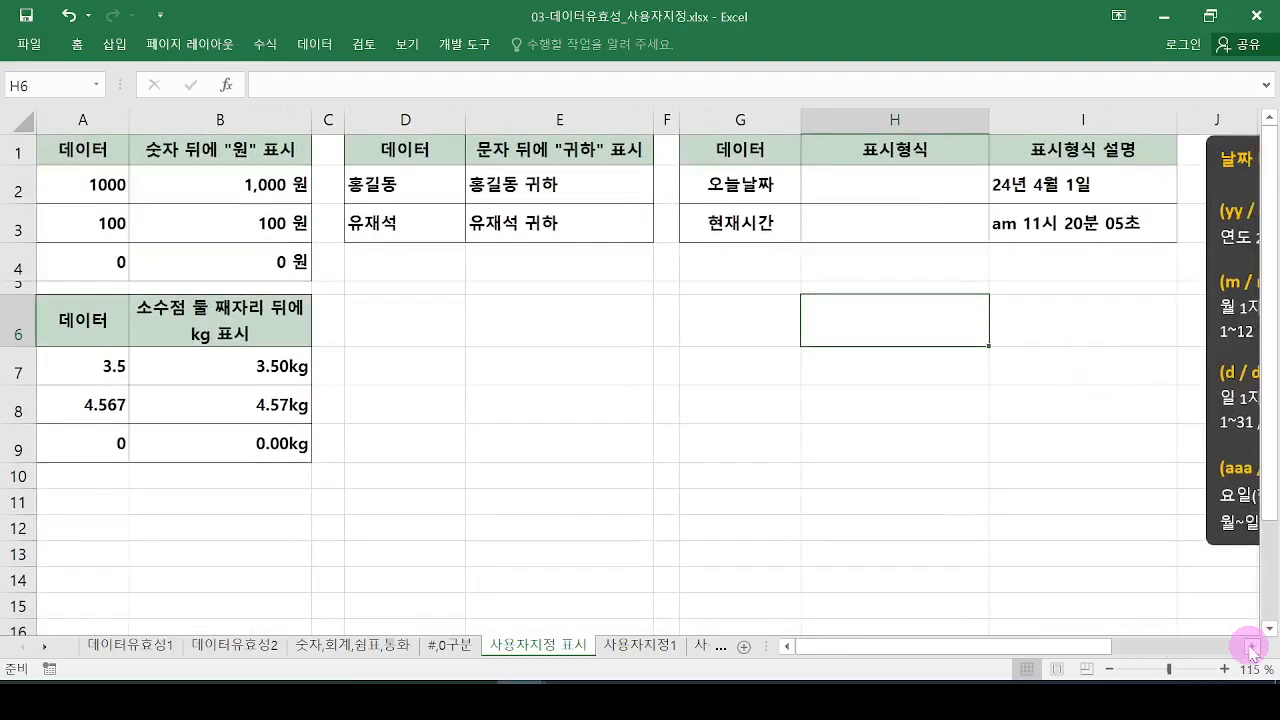
left_click(1252, 647)
left_click(1252, 647)
left_click(1252, 647)
left_click(1252, 647)
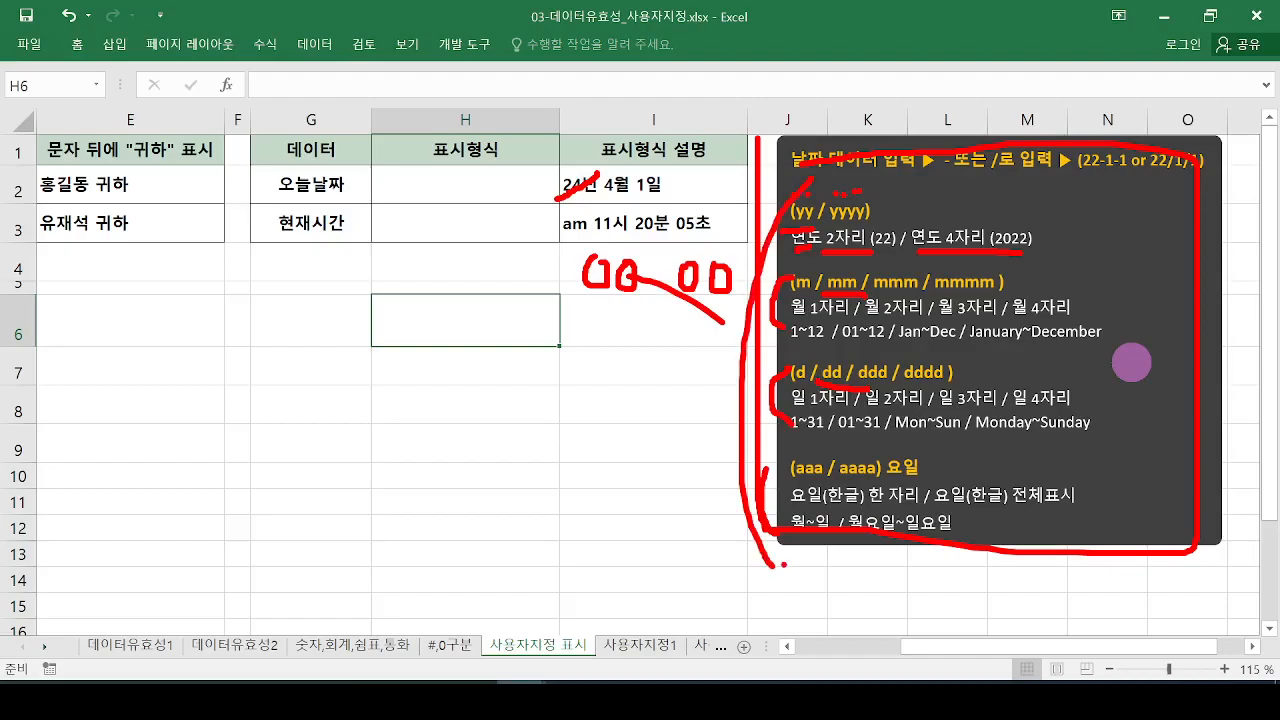
key("Escape")
Enter today's date, 2024-04-04, in cell H2 as a fixed value.
left_click(423, 181)
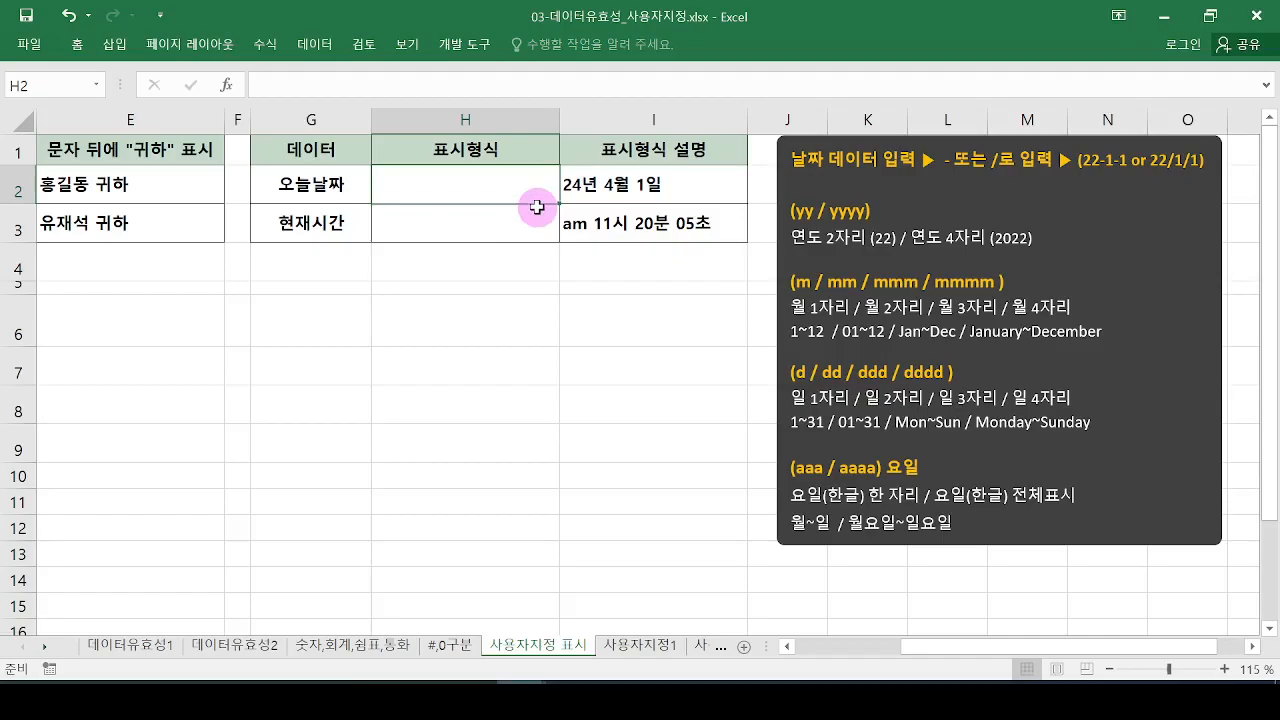
key("ctrl+semicolon")
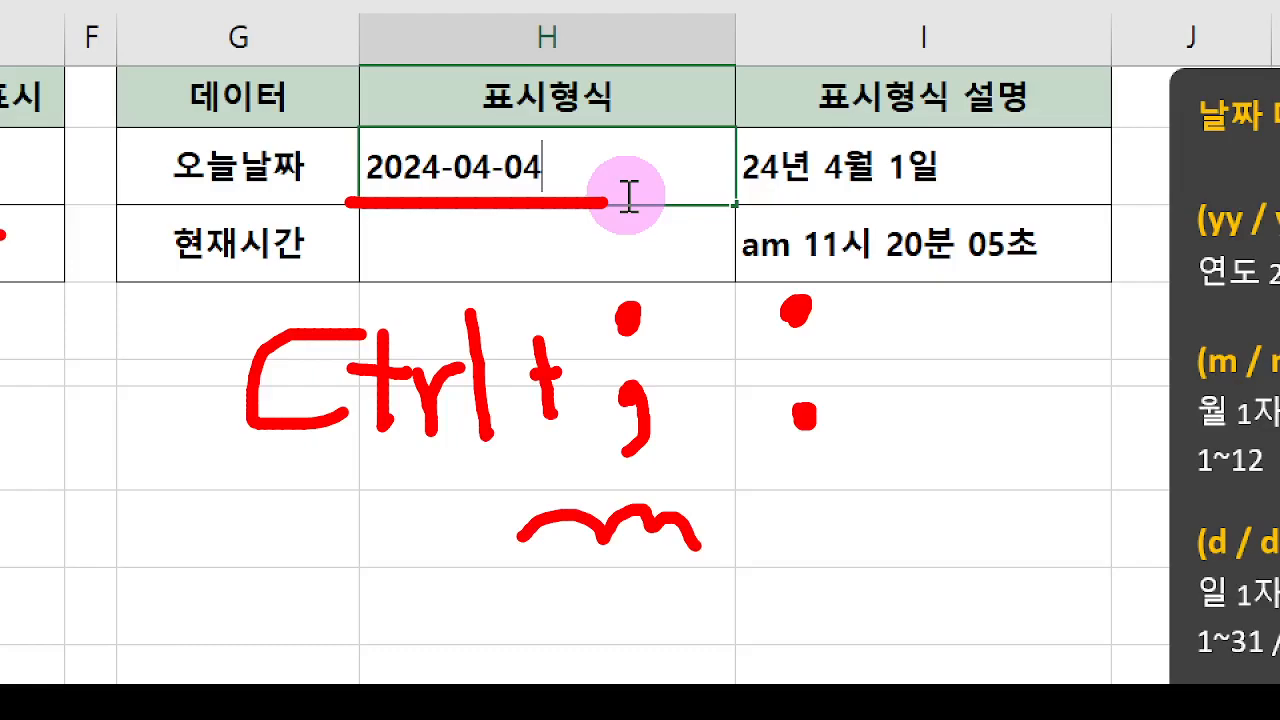
key("Escape")
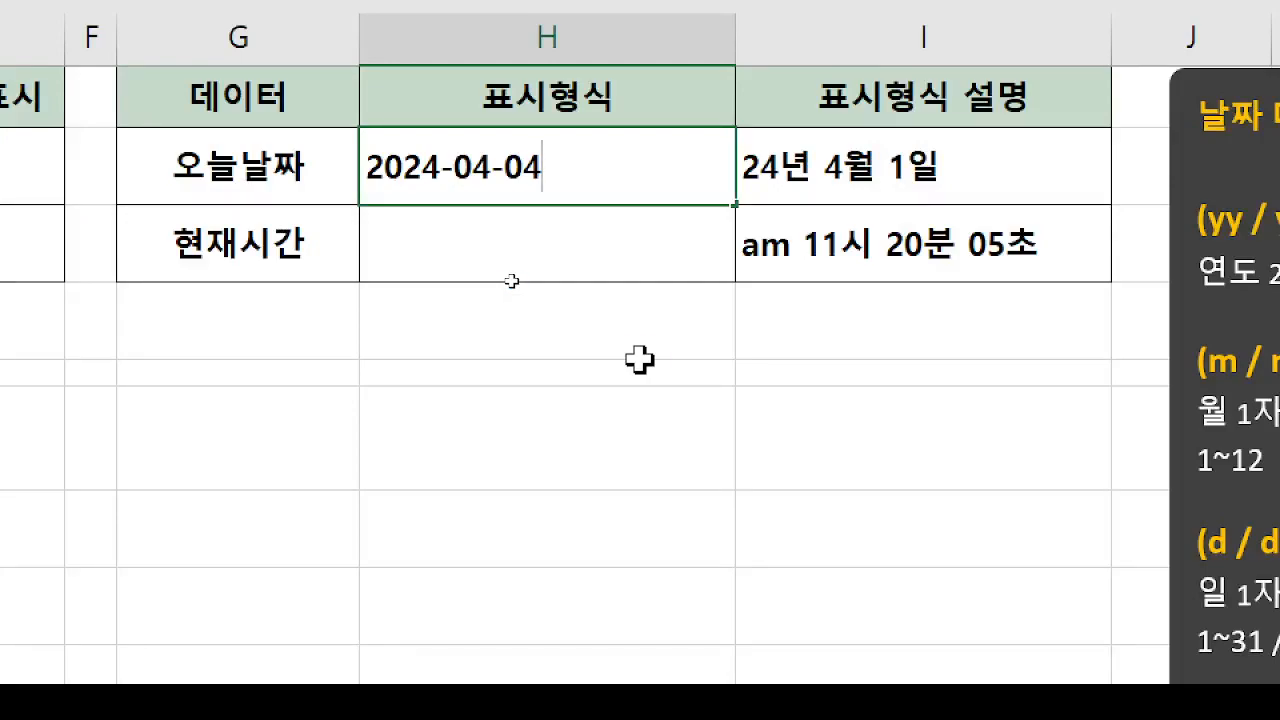
key("Return")
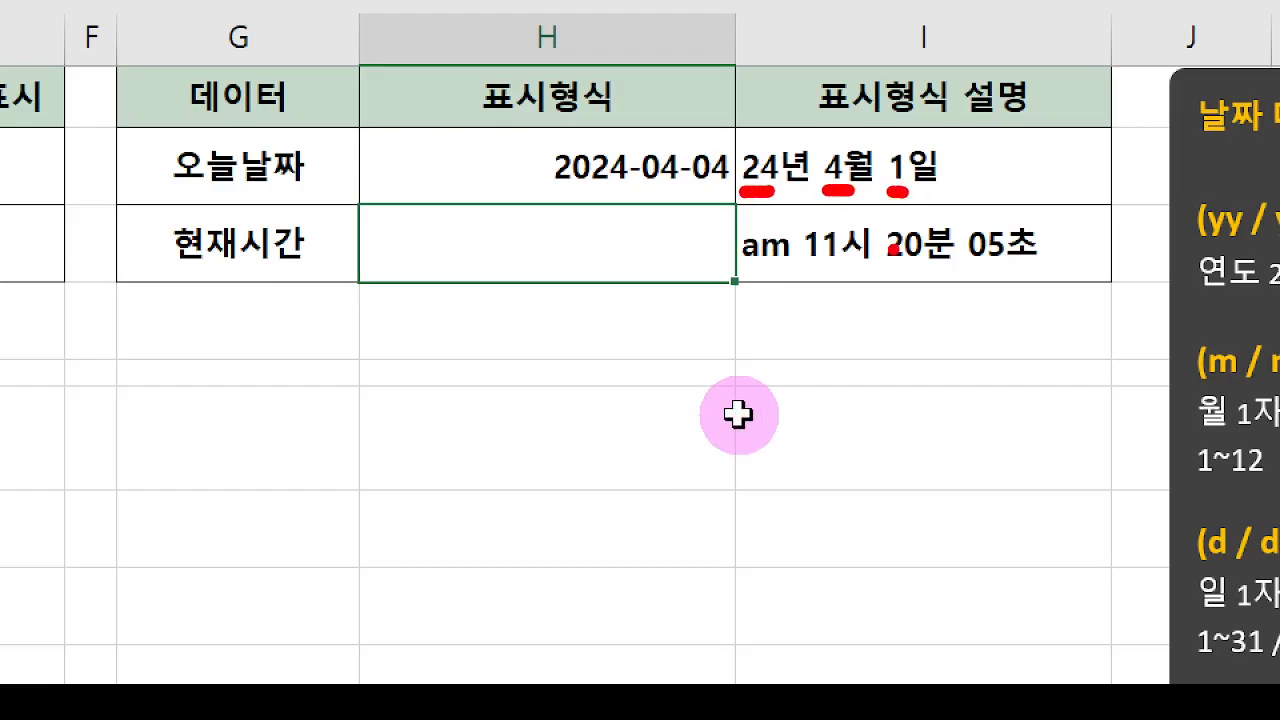
Preview the date in H2 with the 12年 3月 14日 format and put the cursor into its custom format code.
left_click(540, 169)
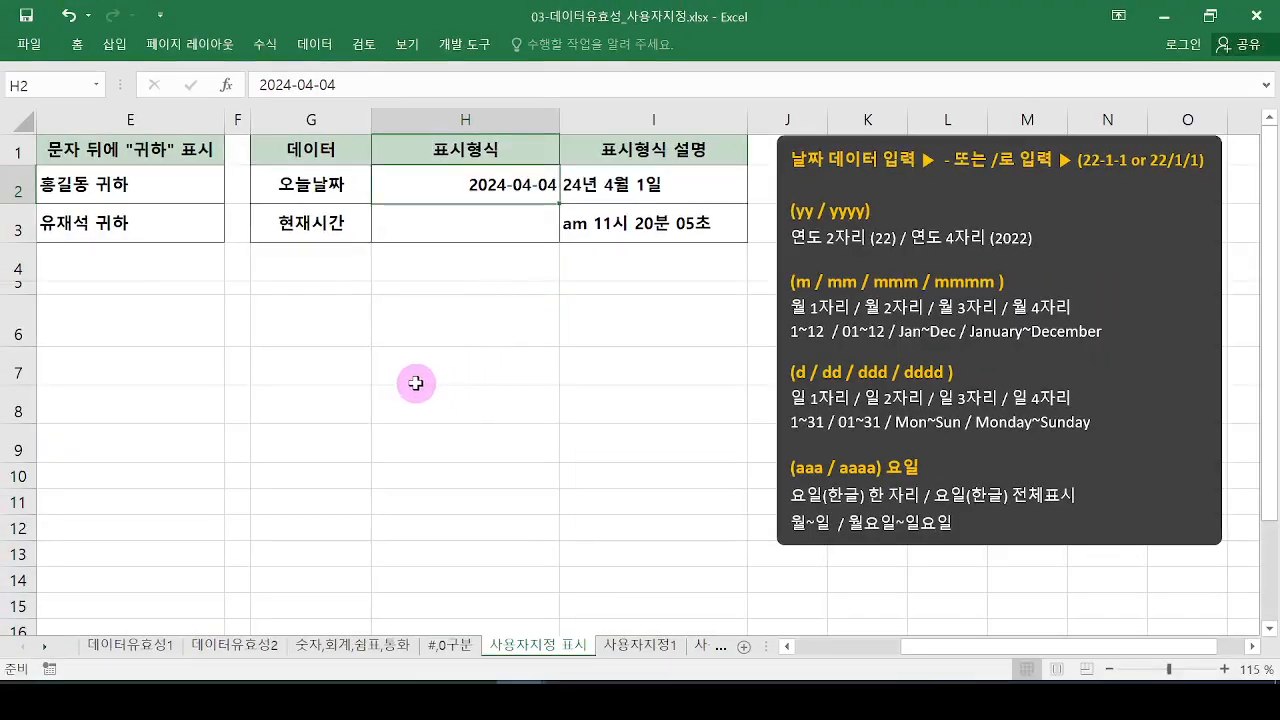
key("ctrl+1")
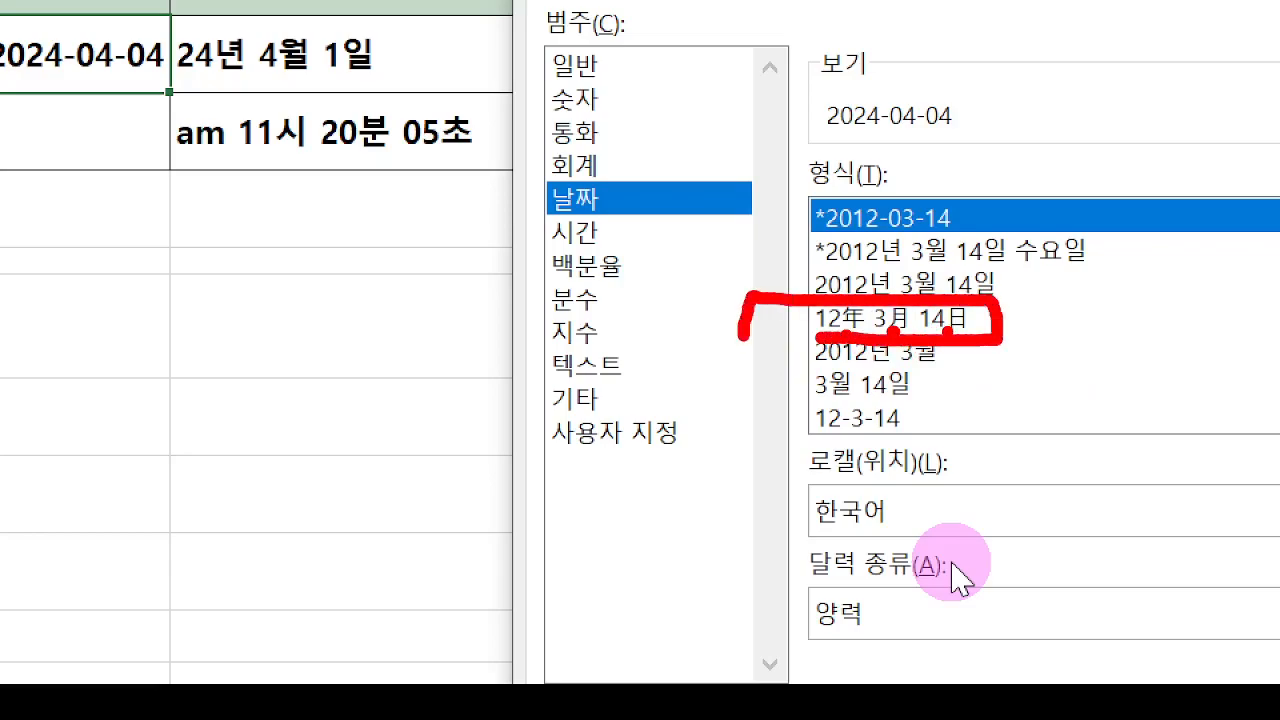
left_click(842, 320)
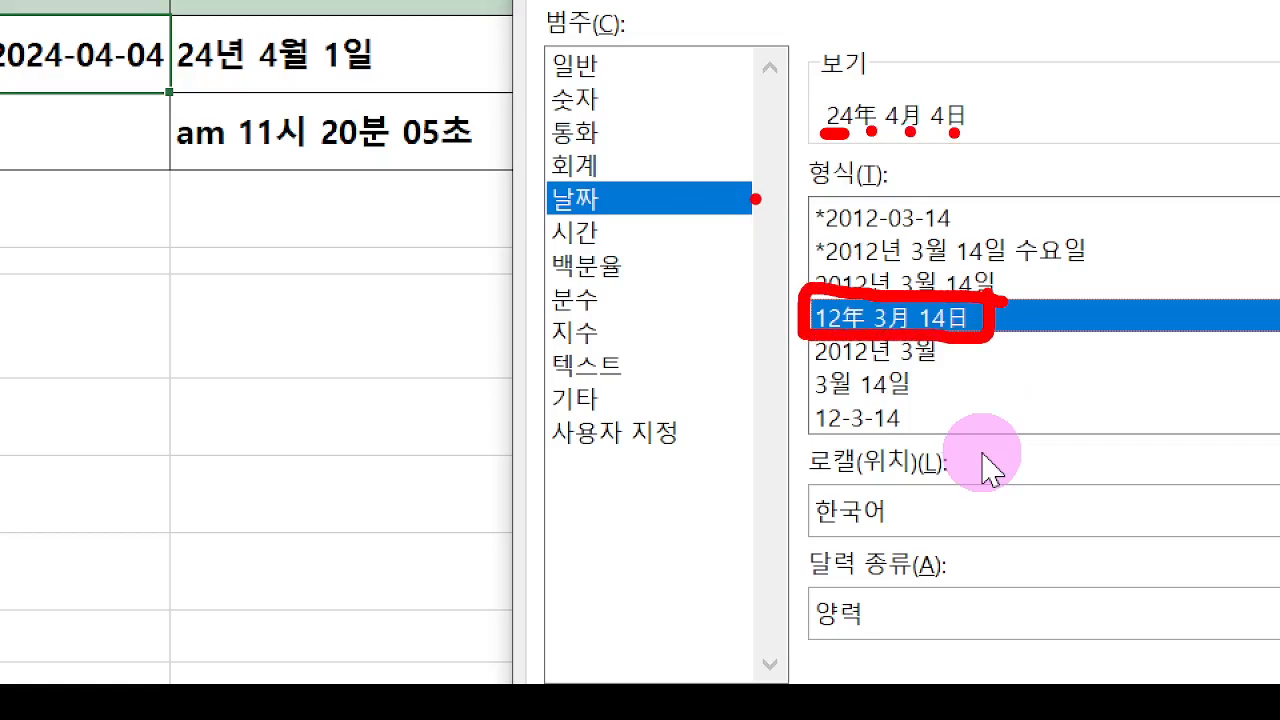
mouse_move(680, 103)
left_mouse_down()
mouse_move(980, 109)
mouse_move(737, 105)
mouse_move(684, 86)
left_mouse_up()
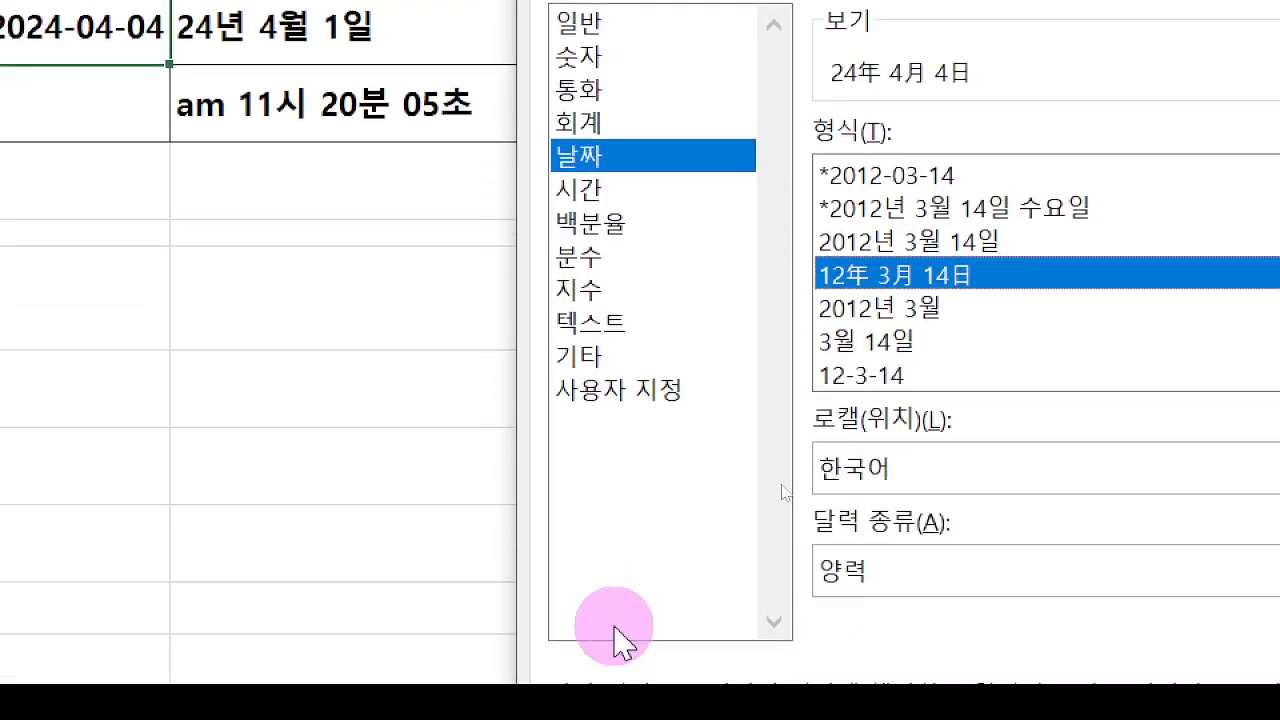
left_click(662, 564)
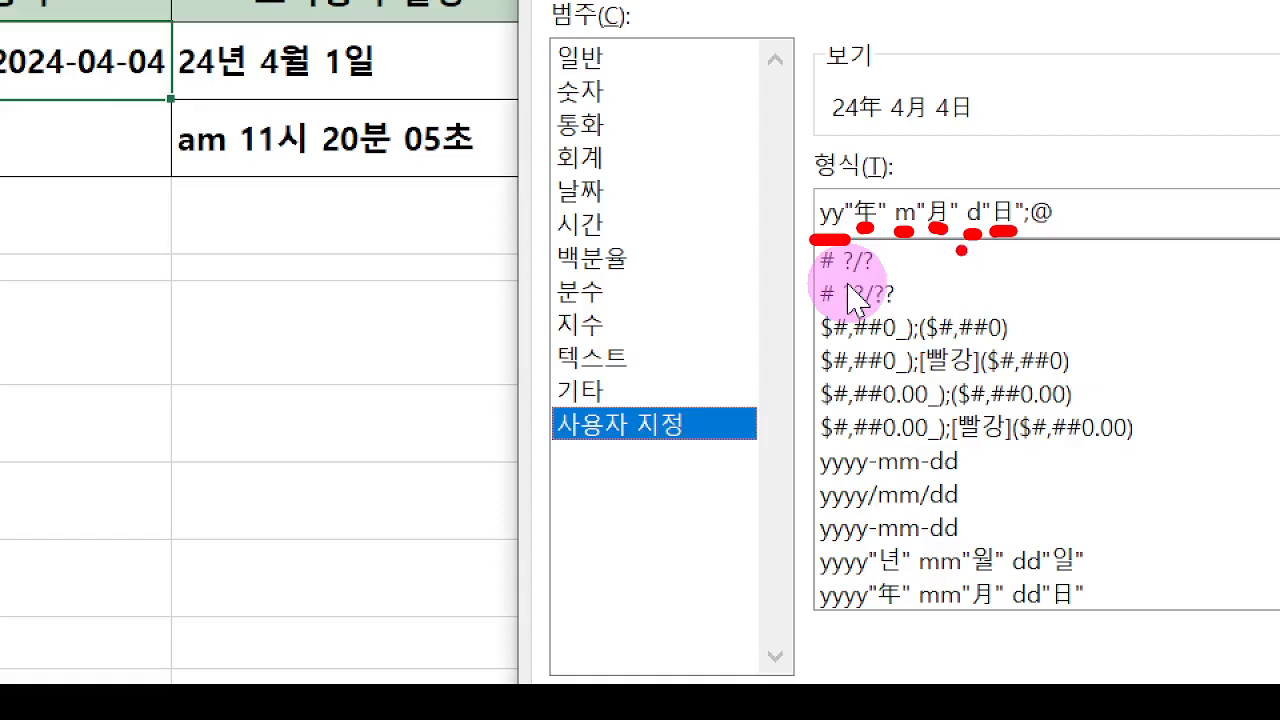
double_click(857, 210)
left_click(862, 207)
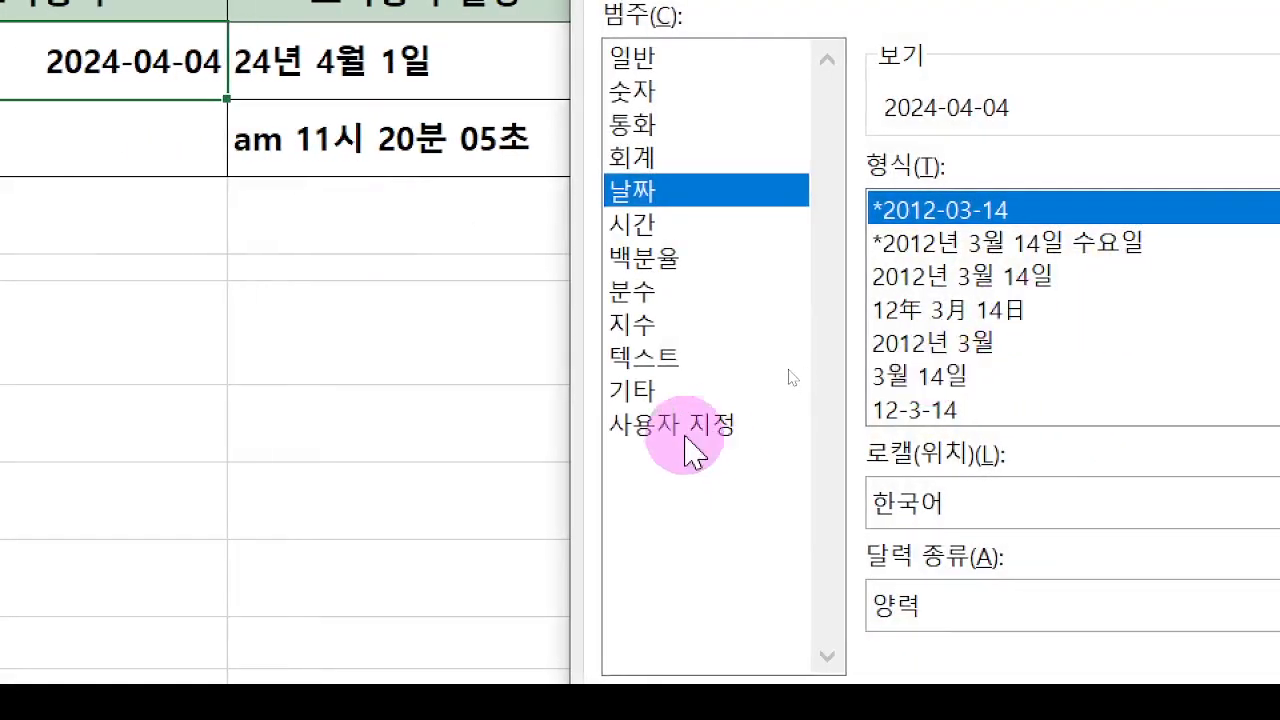
Compare the custom codes behind the default date format and the 12年 3月 14日 format.
left_click(690, 430)
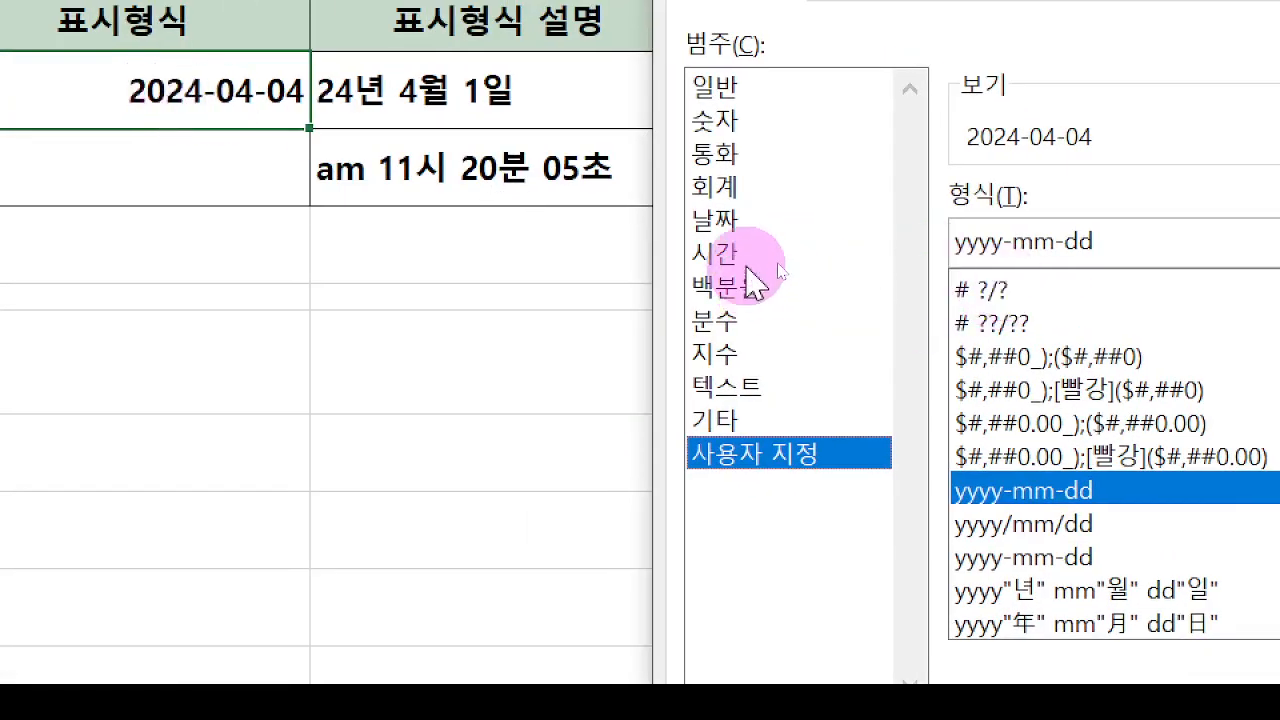
left_click(790, 222)
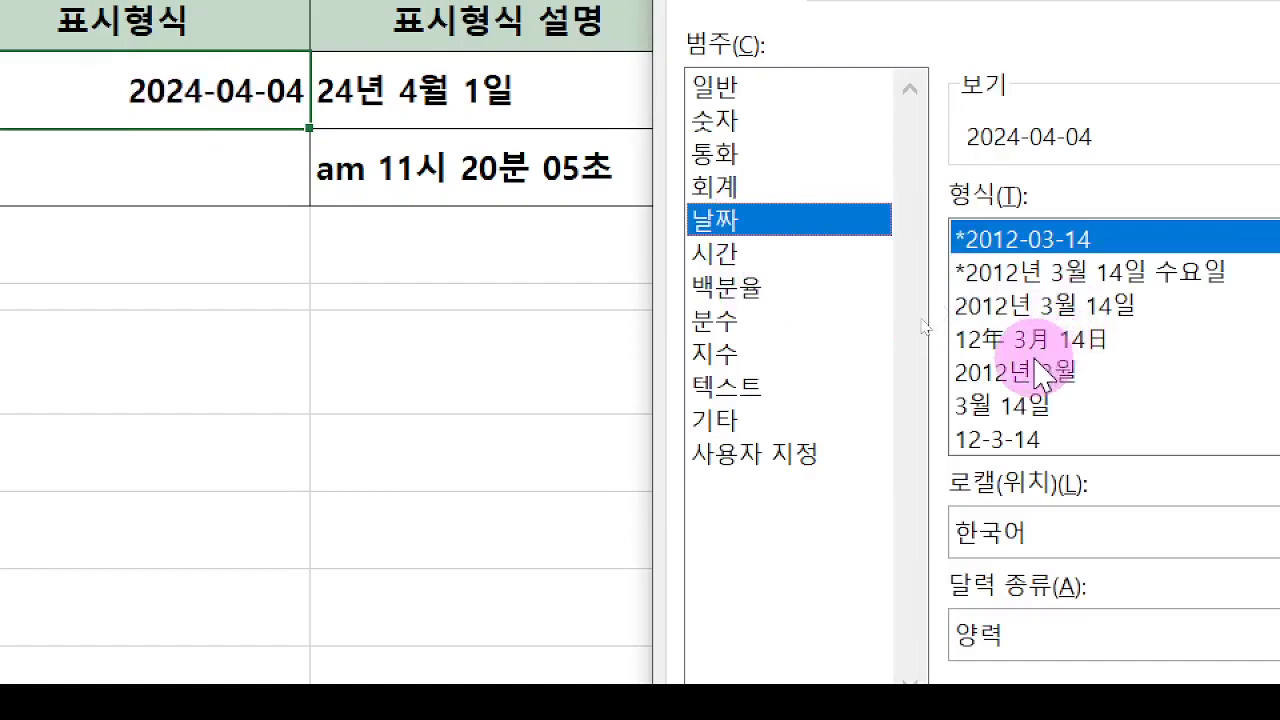
left_click(1038, 340)
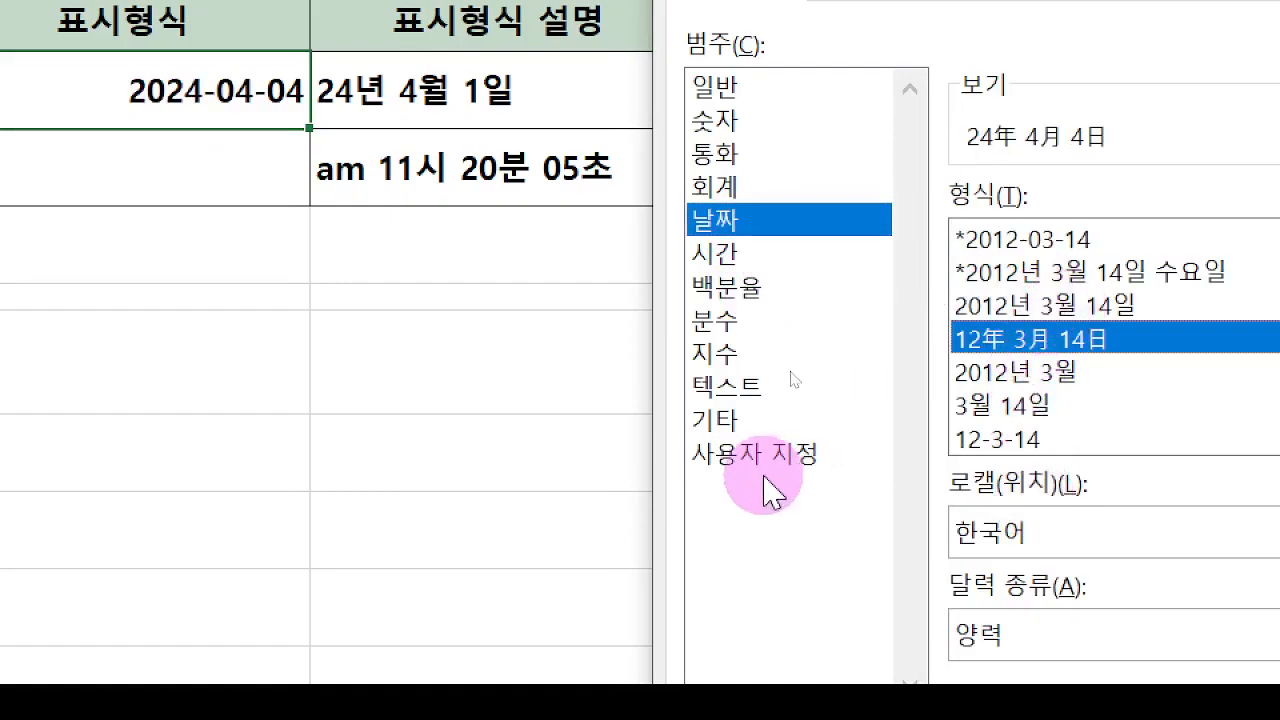
left_click(790, 457)
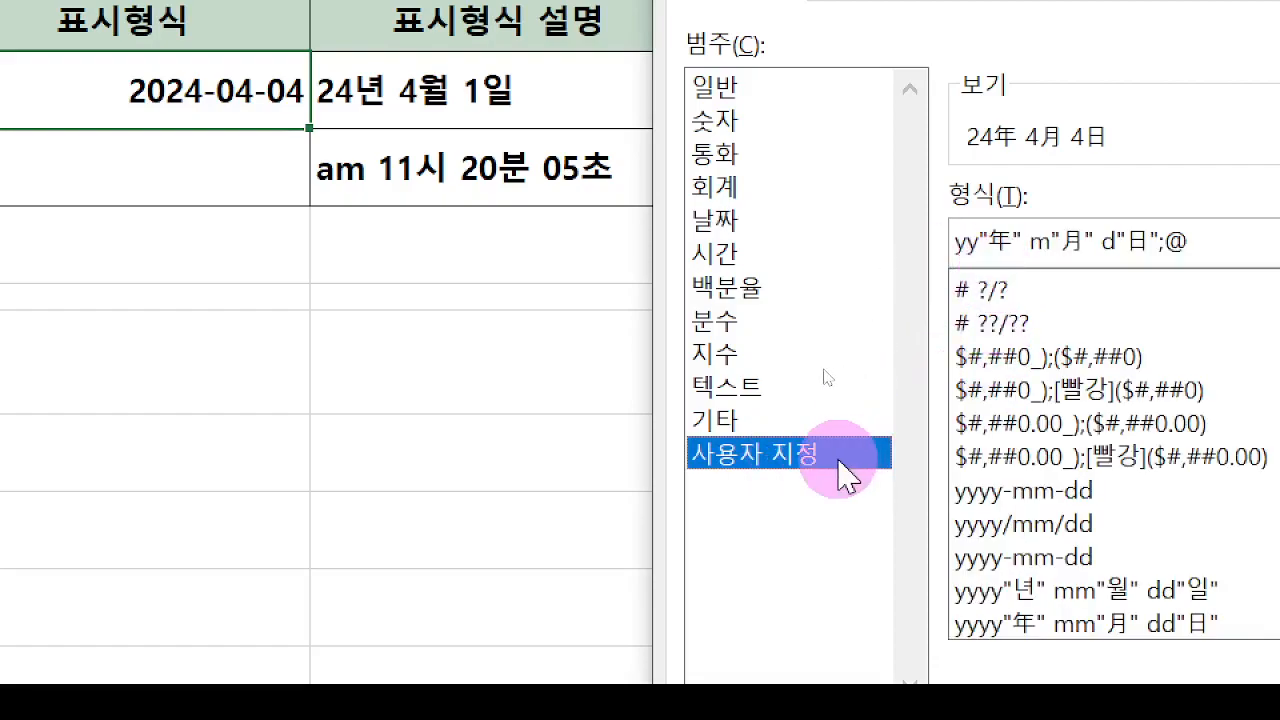
Base H2's format on 2012년 3월 14일, shorten its year code to yy and apply yy"년" m"월" d"일";@.
left_click(728, 230)
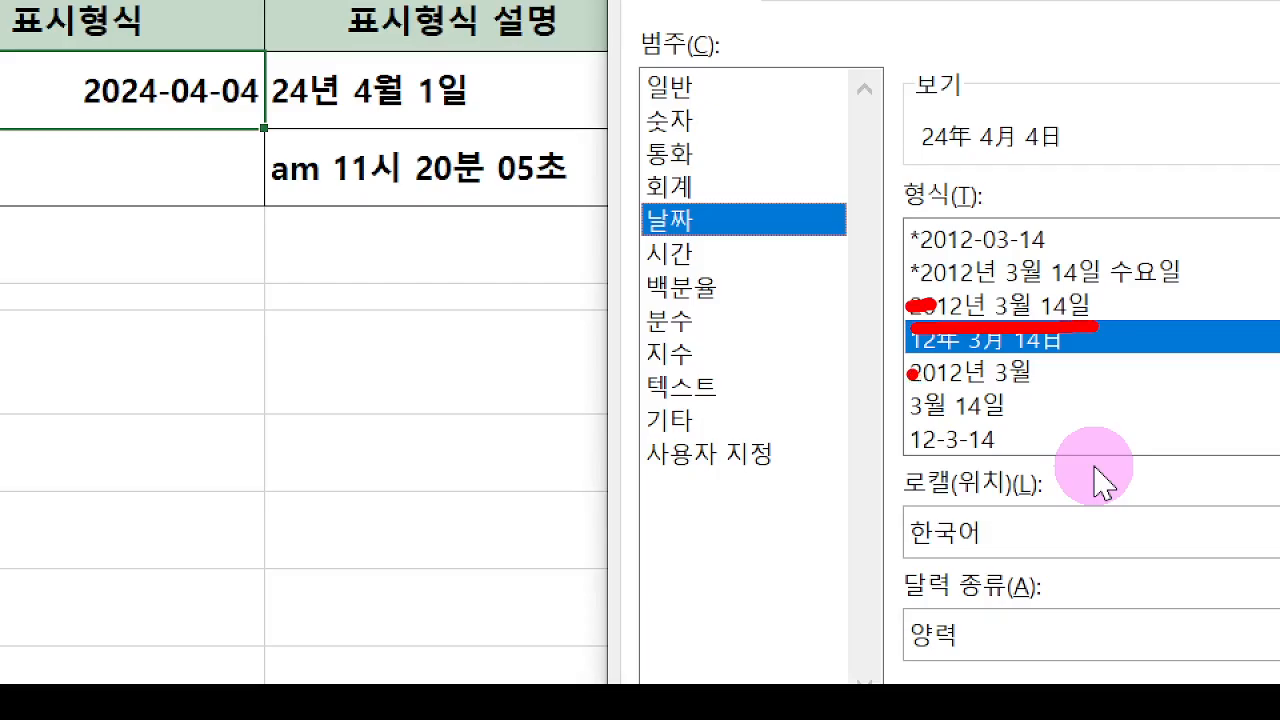
left_click(1000, 303)
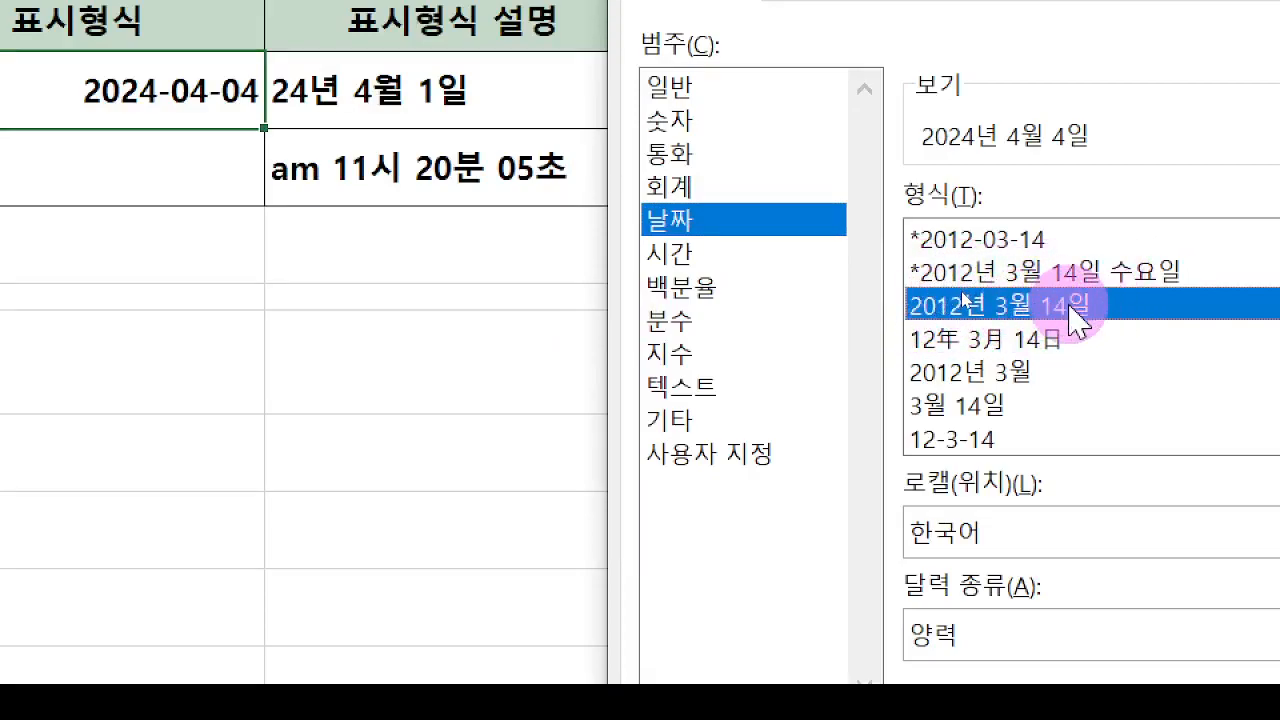
left_click(737, 458)
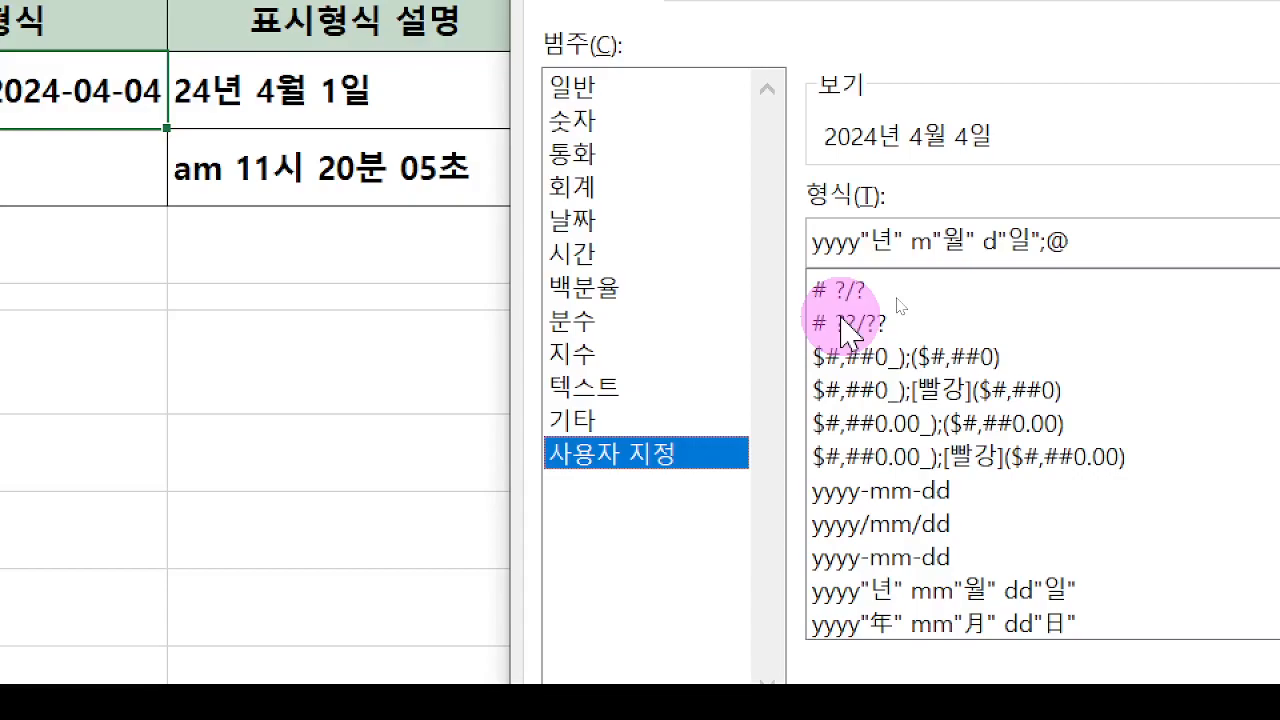
left_click(850, 245)
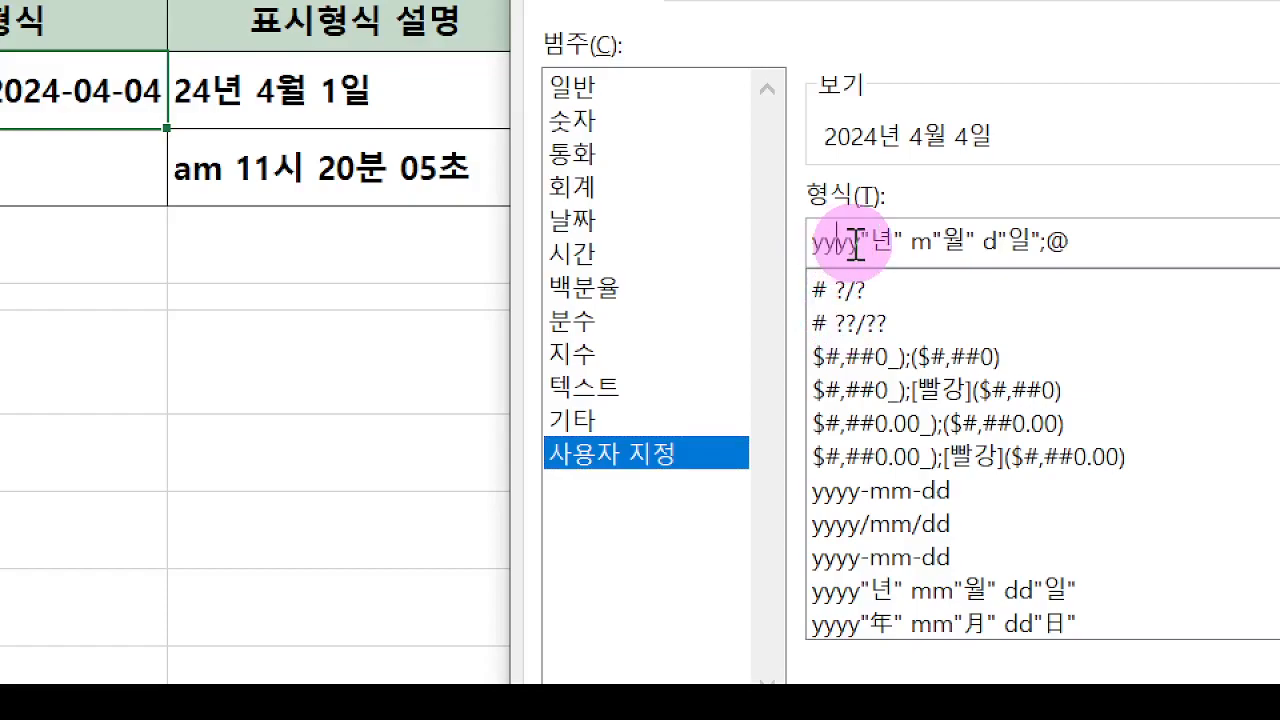
key("BackSpace")
key("BackSpace")
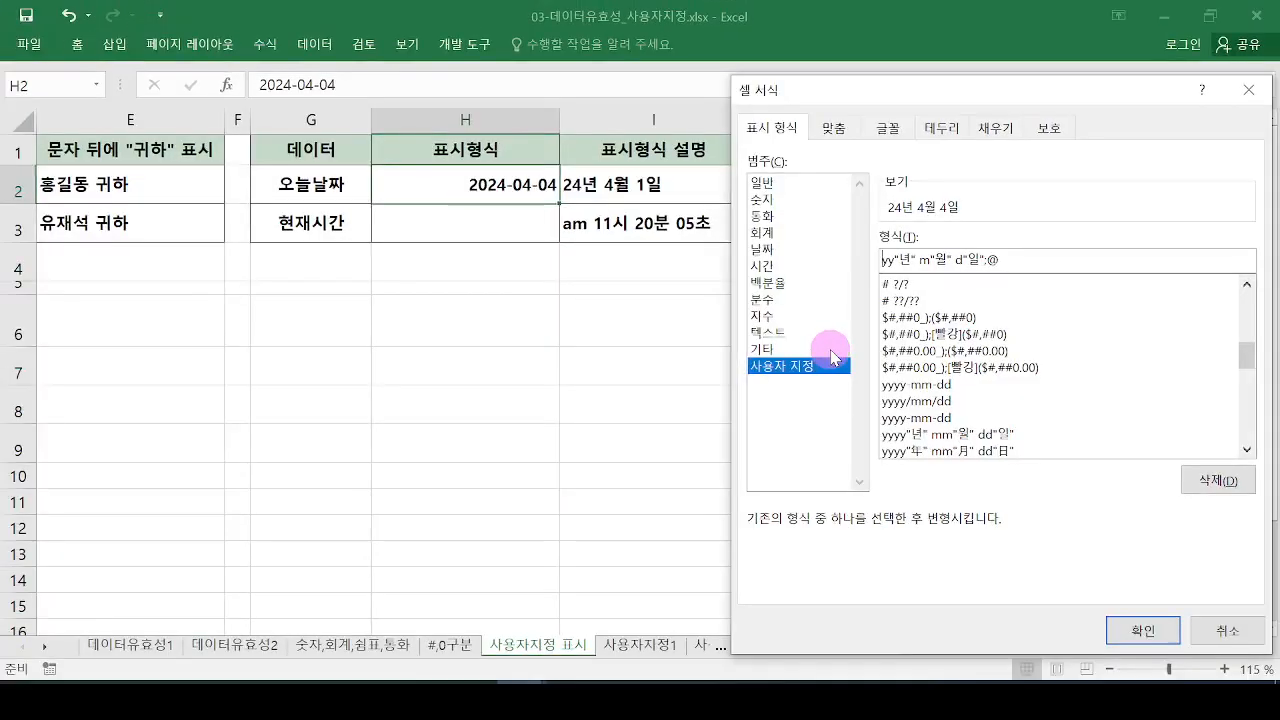
key("Return")
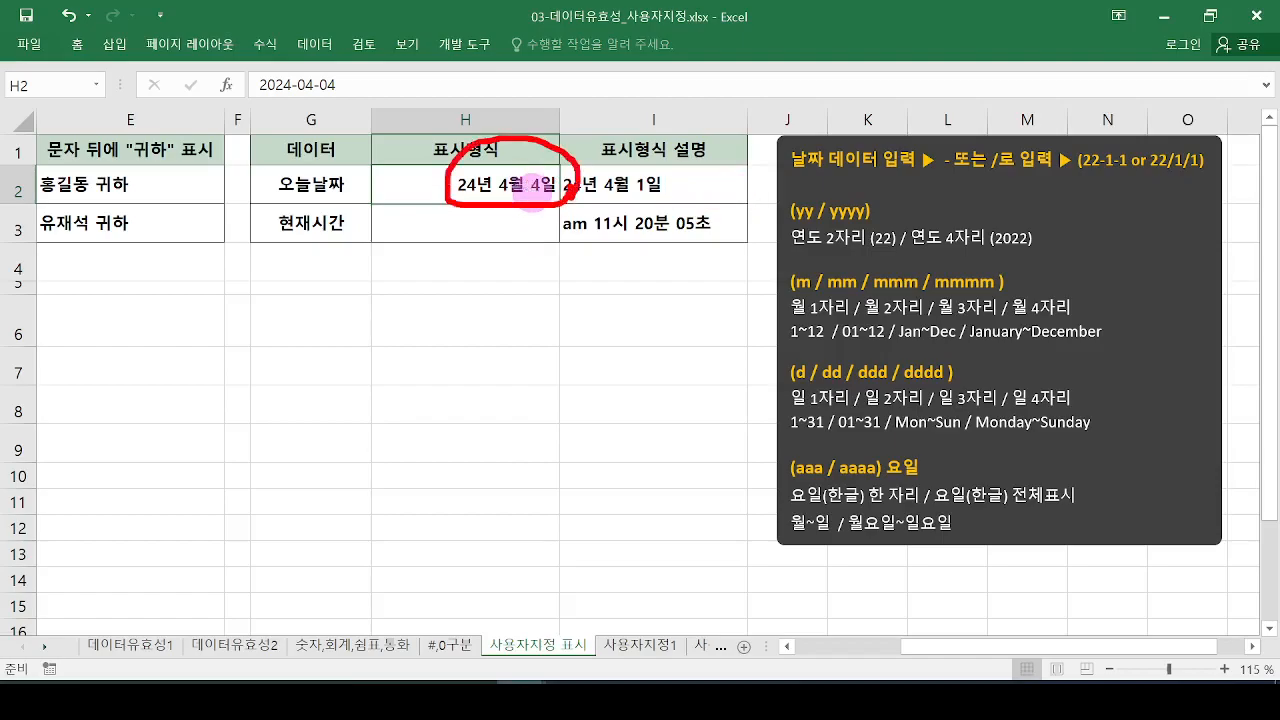
Reopen H2's cell format settings clear of the date code reference and mark the 날짜 category in red ink, clearing the ink at the end.
key("ctrl+1")
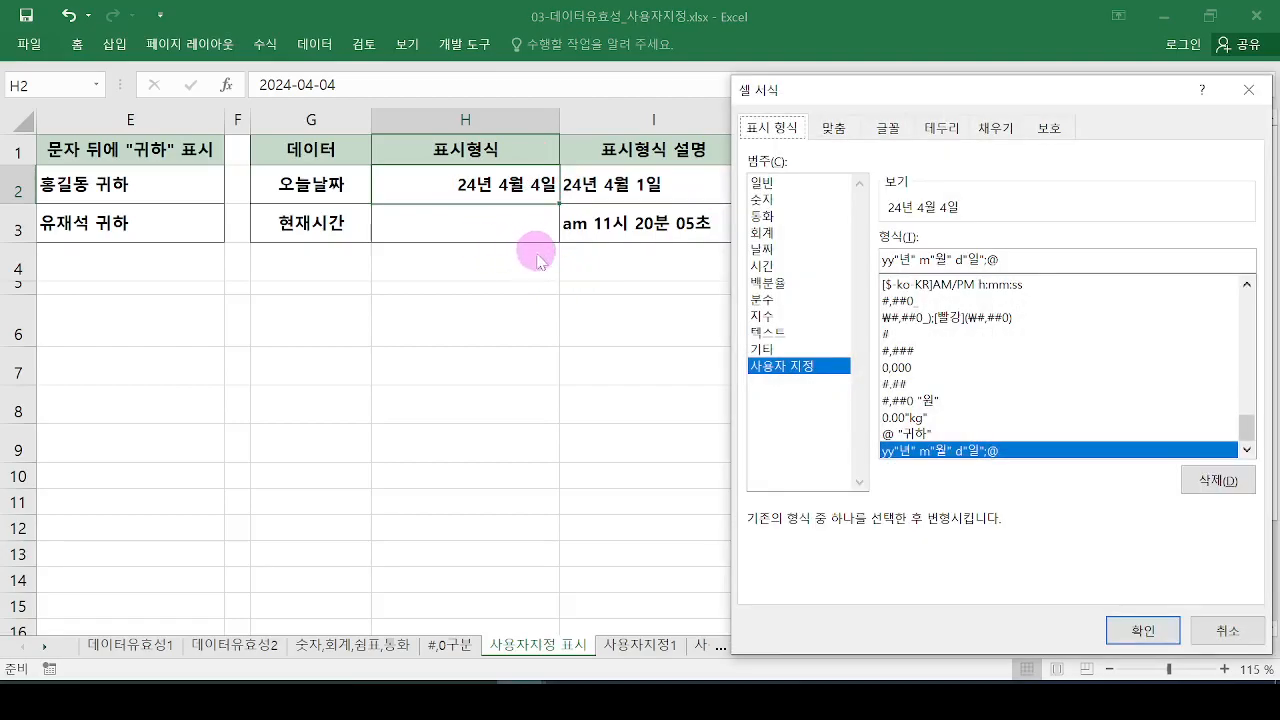
left_click_drag(845, 89, 308, 71)
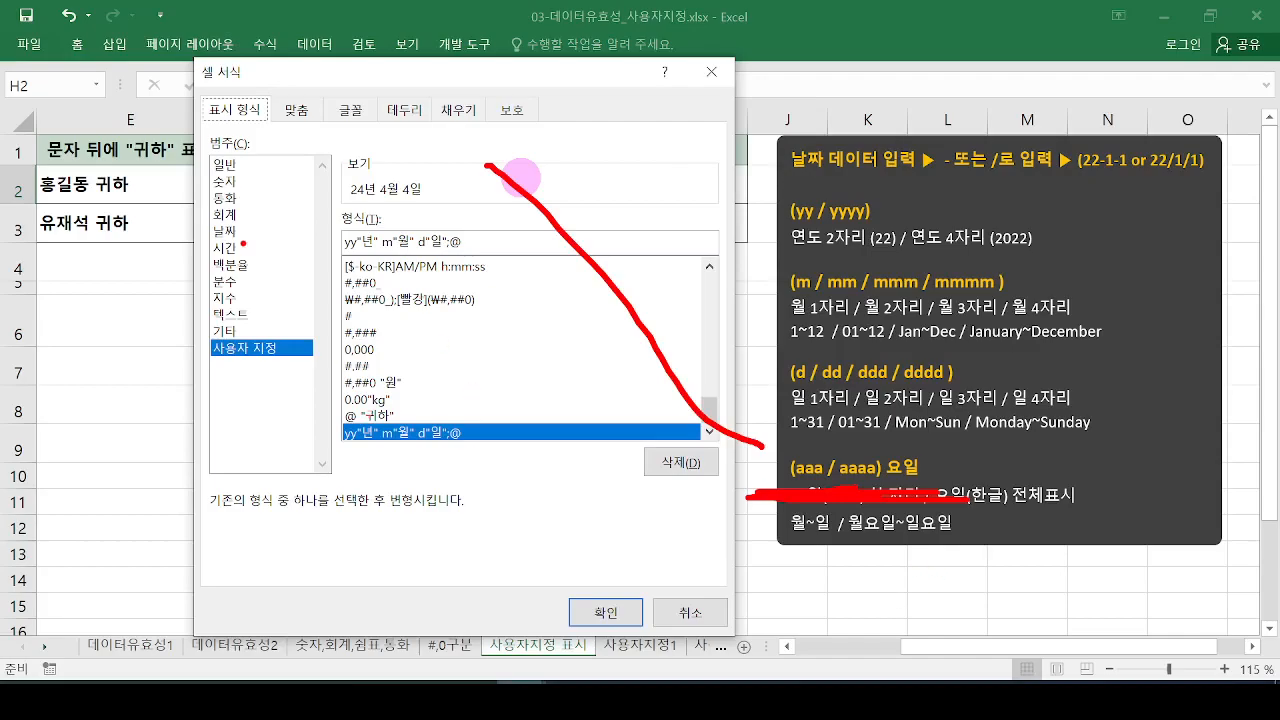
mouse_move(247, 230)
left_mouse_down()
mouse_move(224, 222)
mouse_move(210, 246)
mouse_move(332, 195)
left_mouse_up()
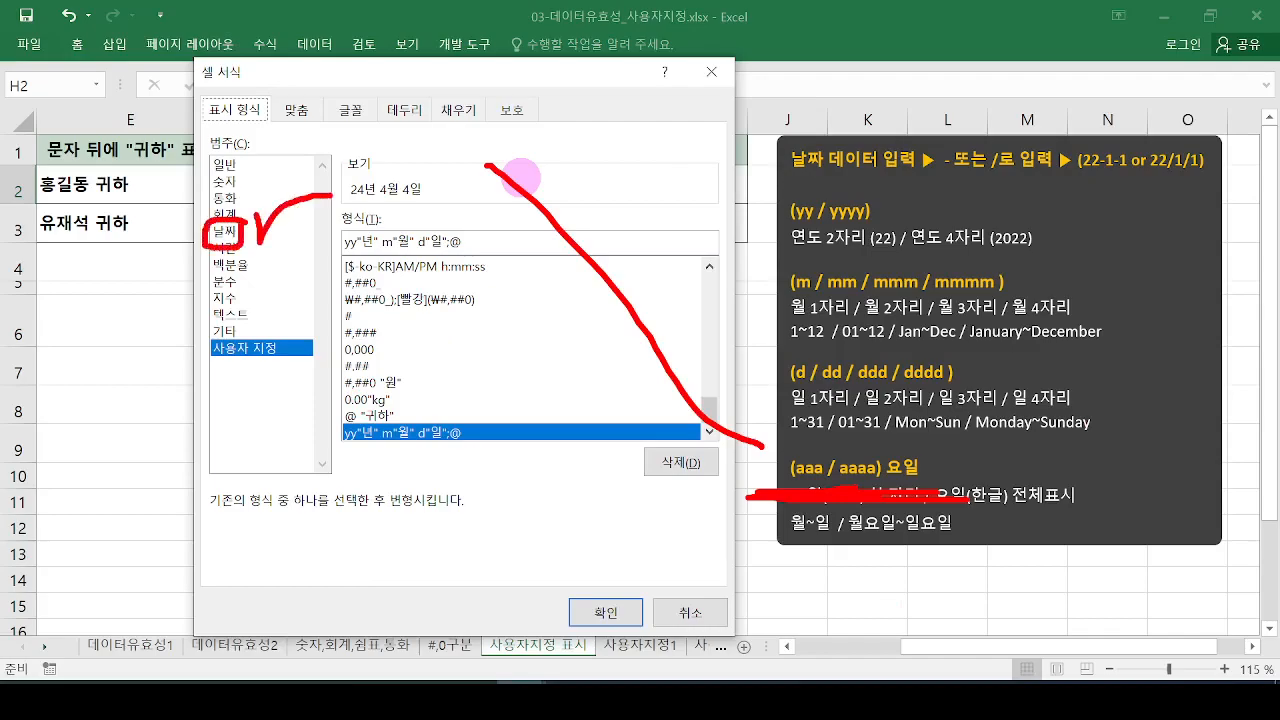
key("Escape")
Choose the *2012년 3월 14일 수요일 date format for H2 and bring up its custom code.
left_click(225, 230)
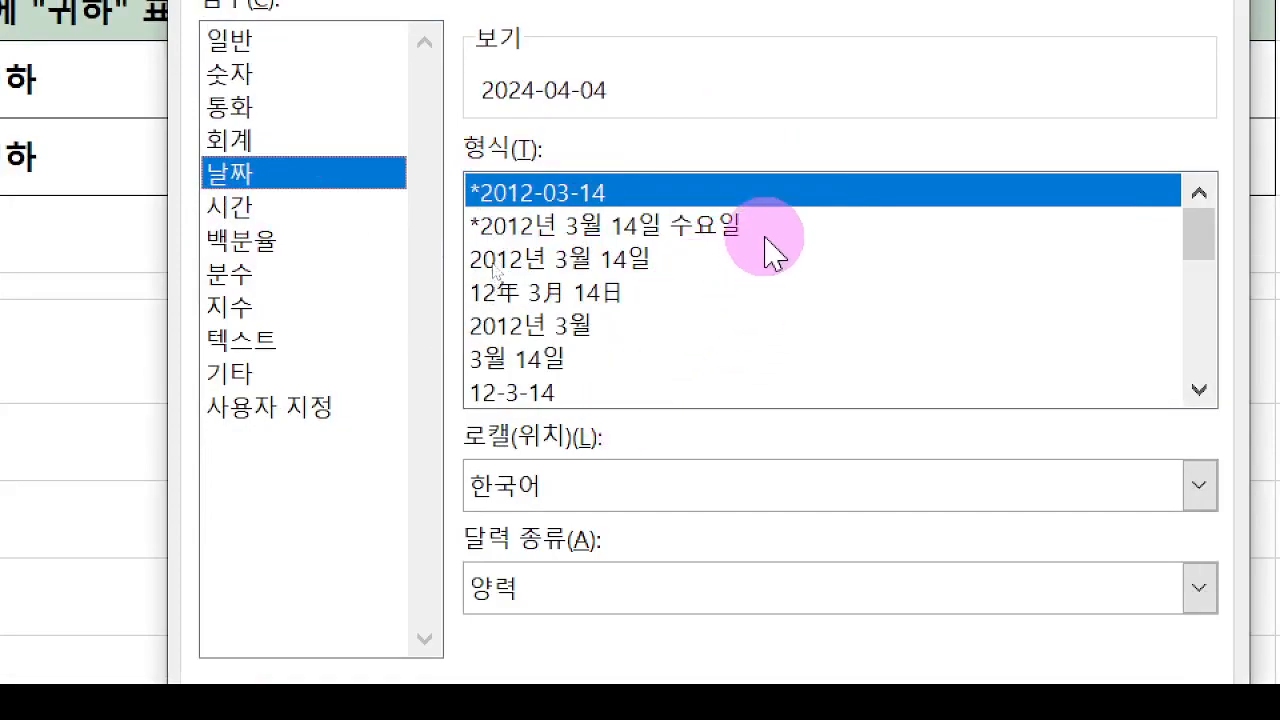
left_click_drag(751, 245, 751, 240)
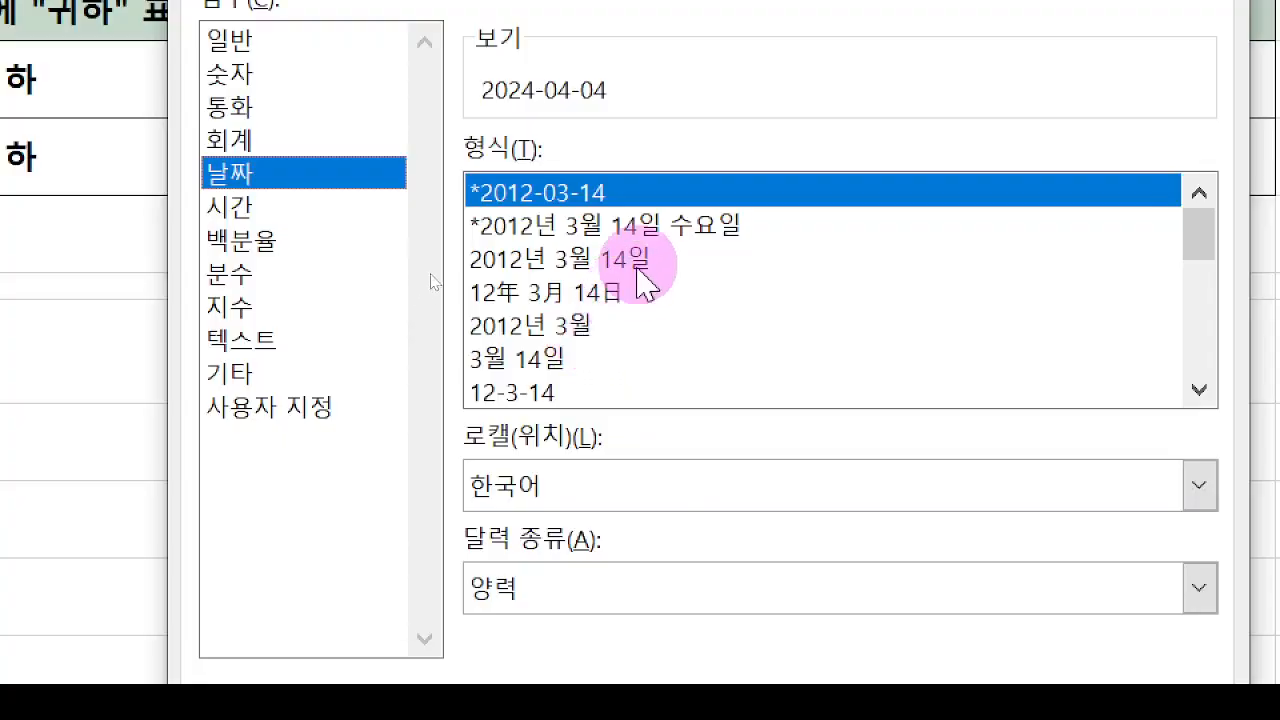
left_click(664, 228)
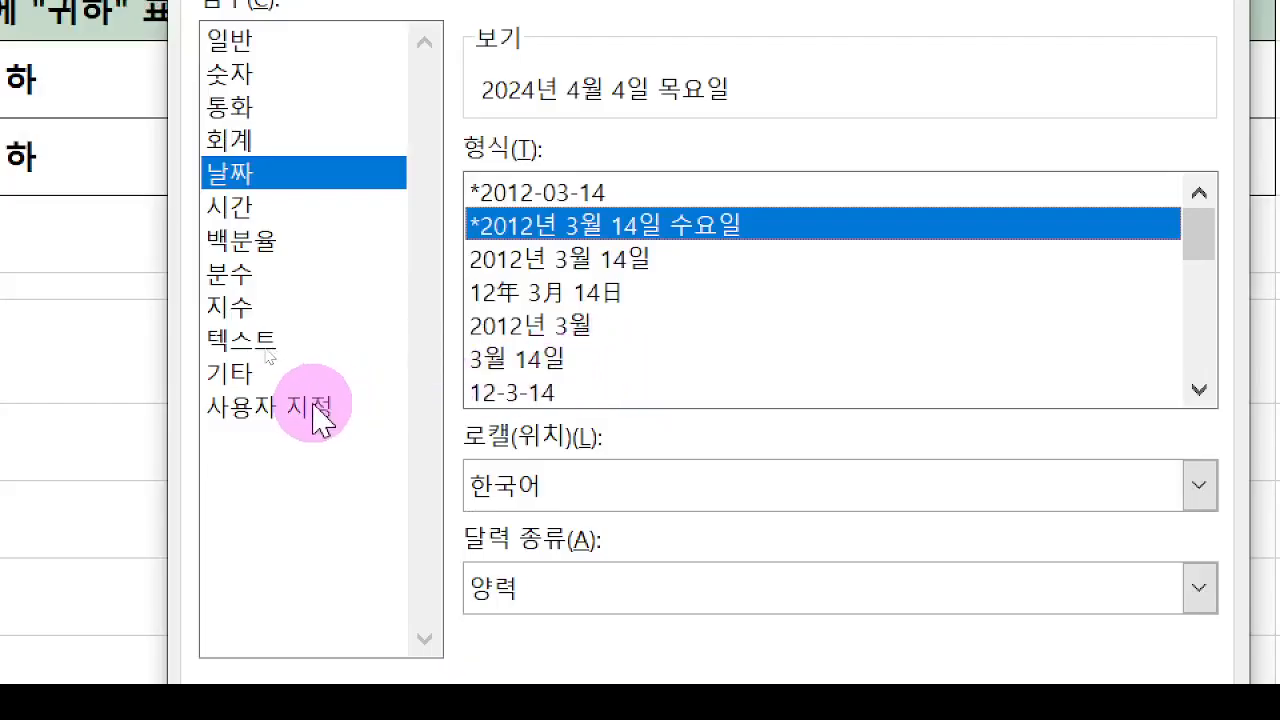
left_click(321, 414)
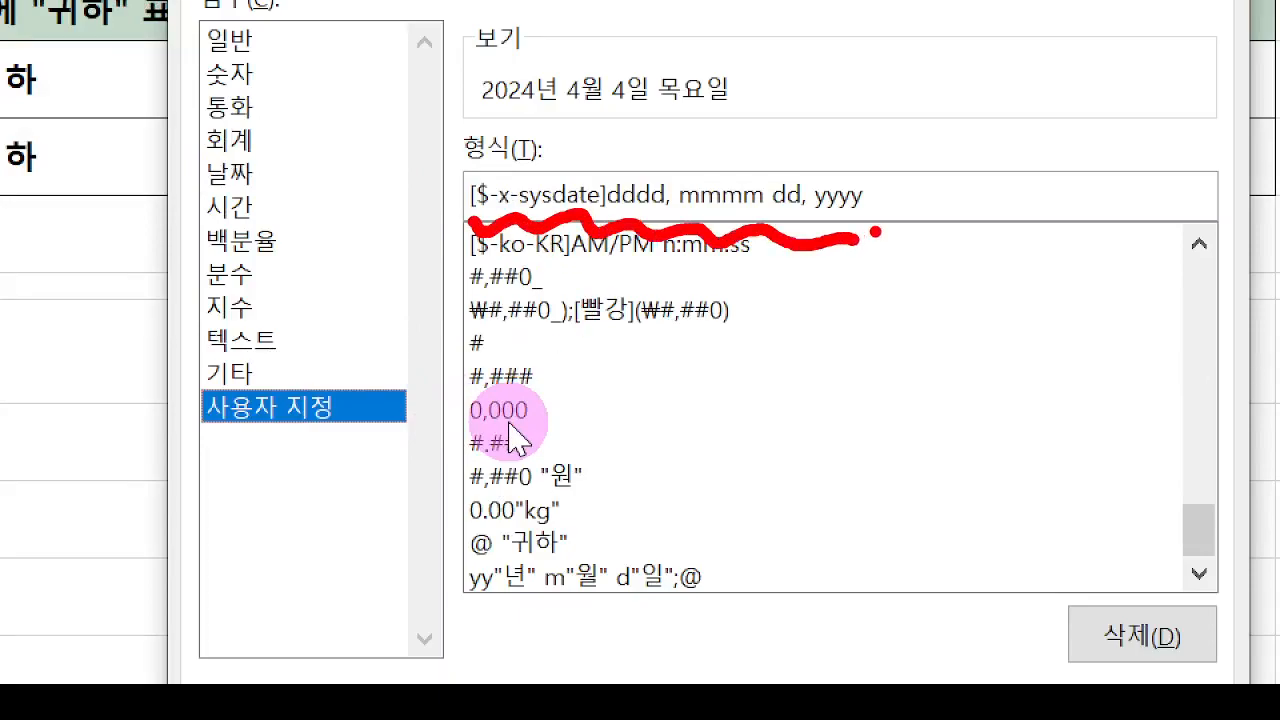
Mark up the dddd and yyyy codes and the weekday in the preview with red ink, clearing the ink at the end.
mouse_move(987, 168)
left_mouse_down()
mouse_move(1010, 205)
mouse_move(1040, 185)
mouse_move(1058, 195)
mouse_move(1062, 220)
left_mouse_up()
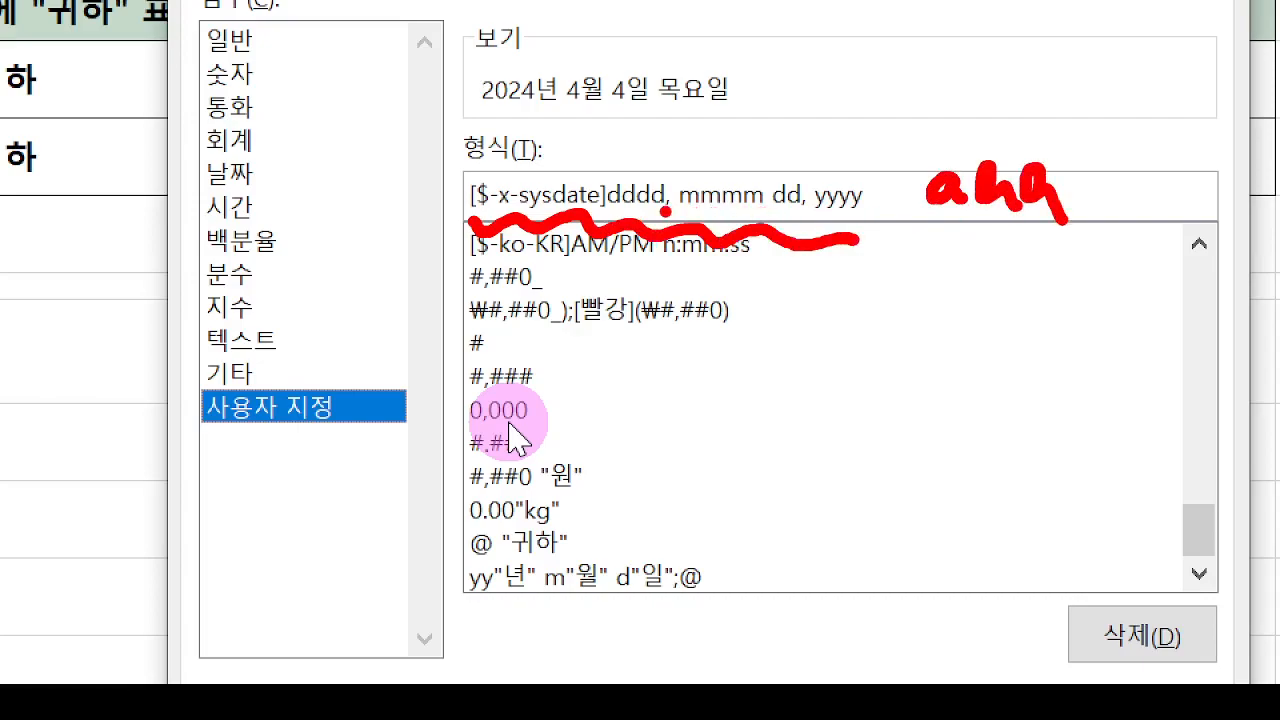
left_click_drag(665, 212, 600, 214)
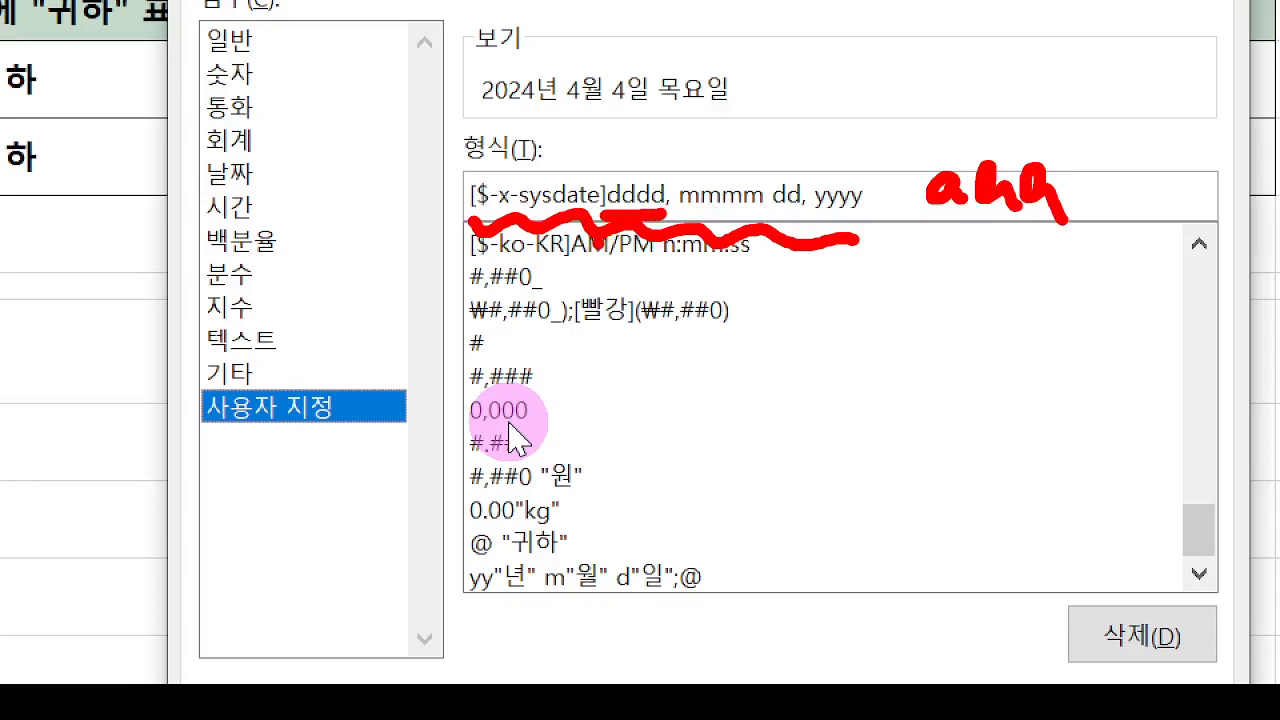
left_click_drag(466, 127, 755, 127)
mouse_move(675, 45)
left_mouse_down()
mouse_move(642, 74)
mouse_move(680, 140)
left_mouse_up()
left_click_drag(740, 45, 735, 150)
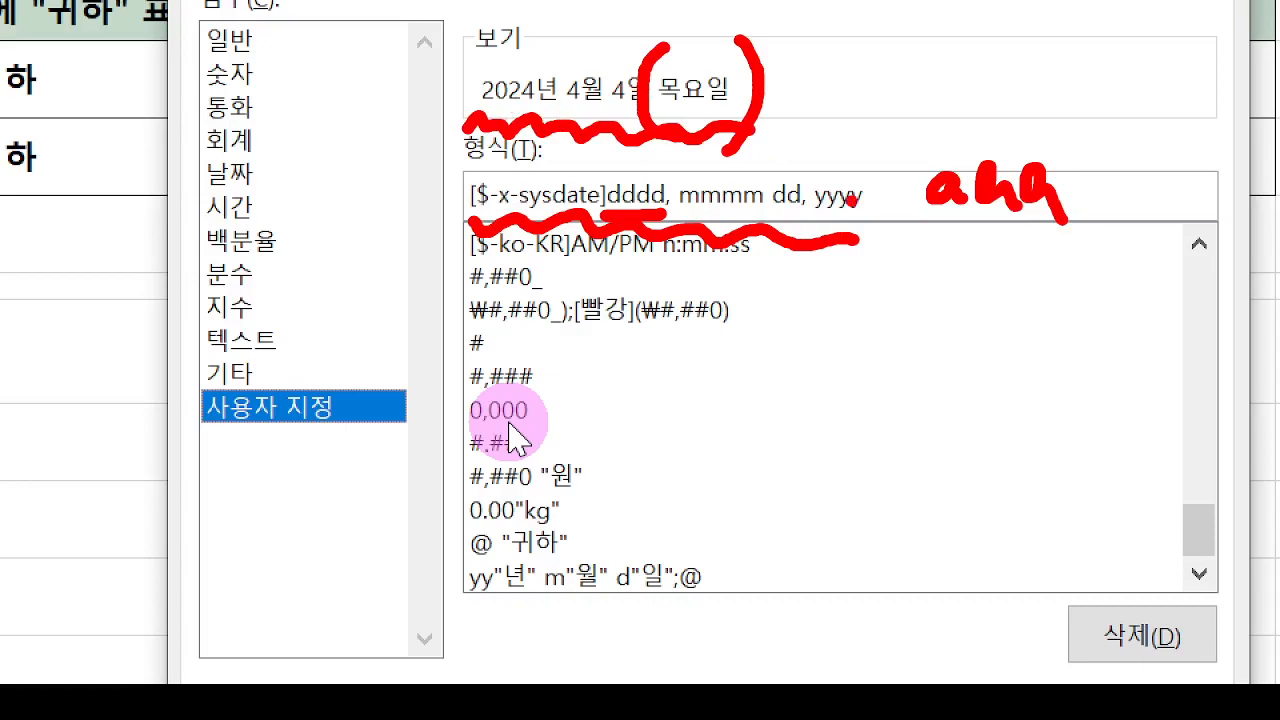
key("Escape")
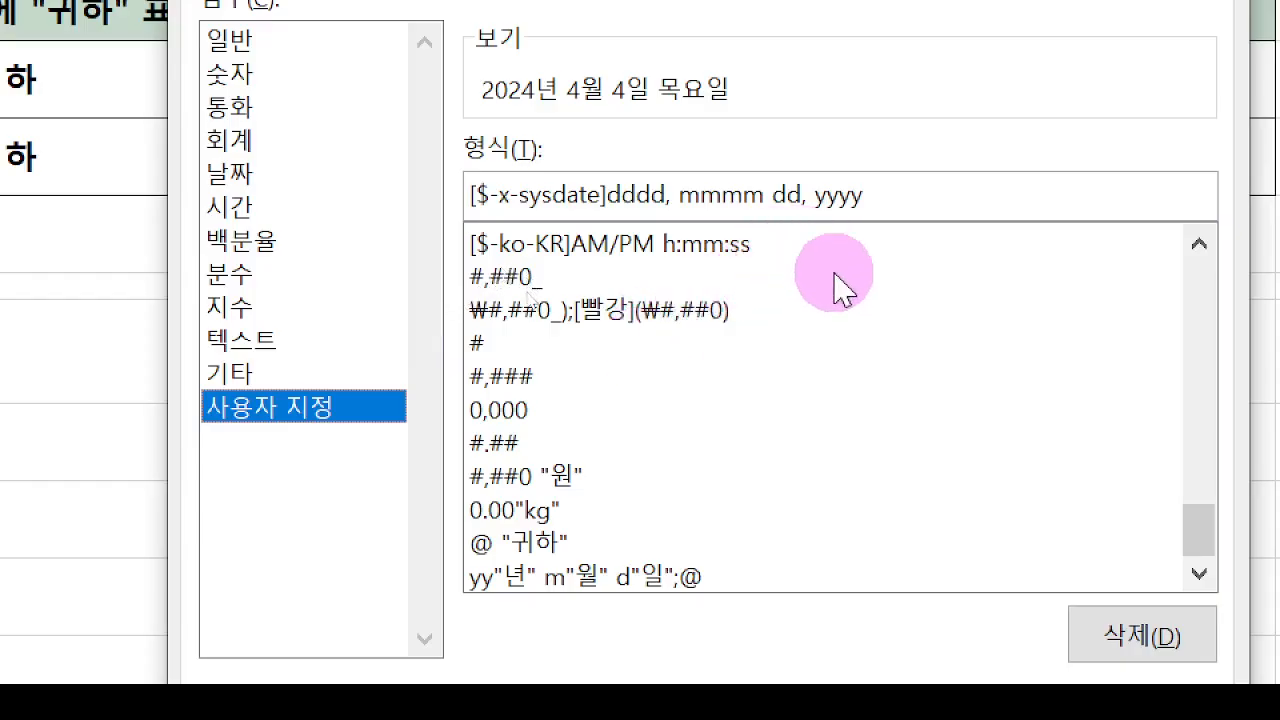
key("ctrl+2")
left_click_drag(817, 221, 895, 213)
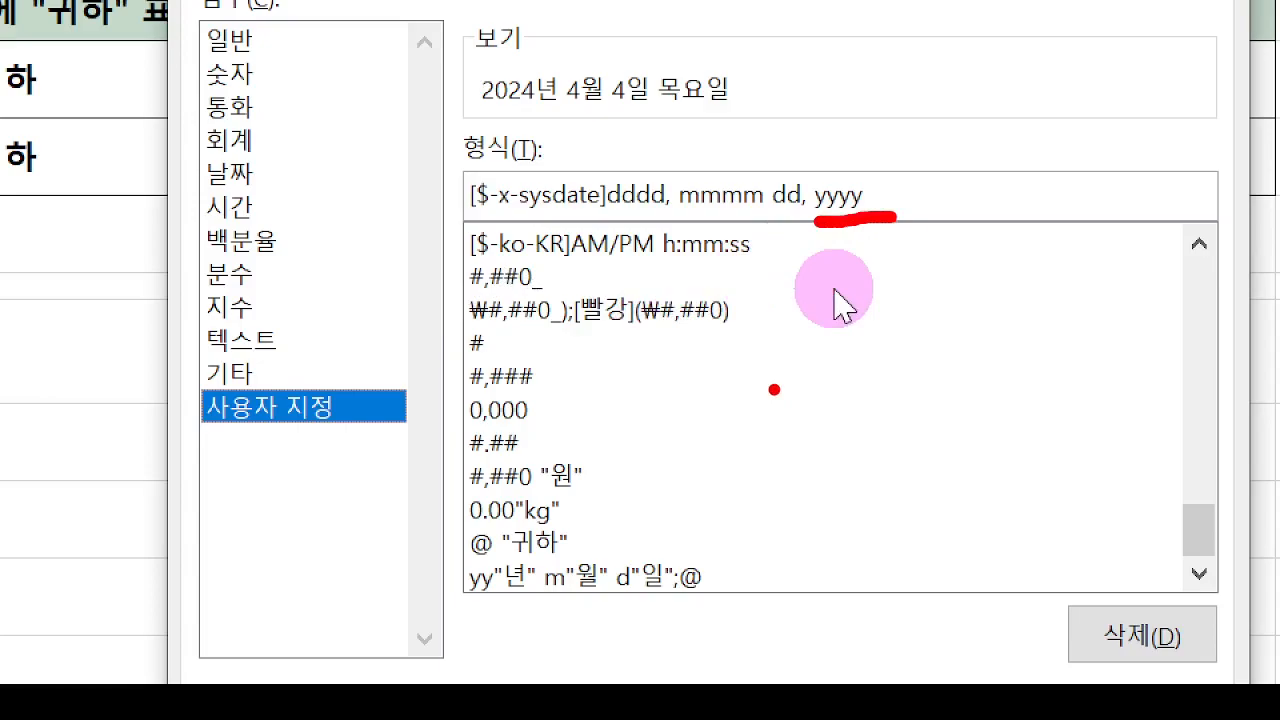
key("Escape")
Shorten the year code to yy and apply [$-x-sysdate]dddd, mmmm dd, yy to H2.
left_click(878, 195)
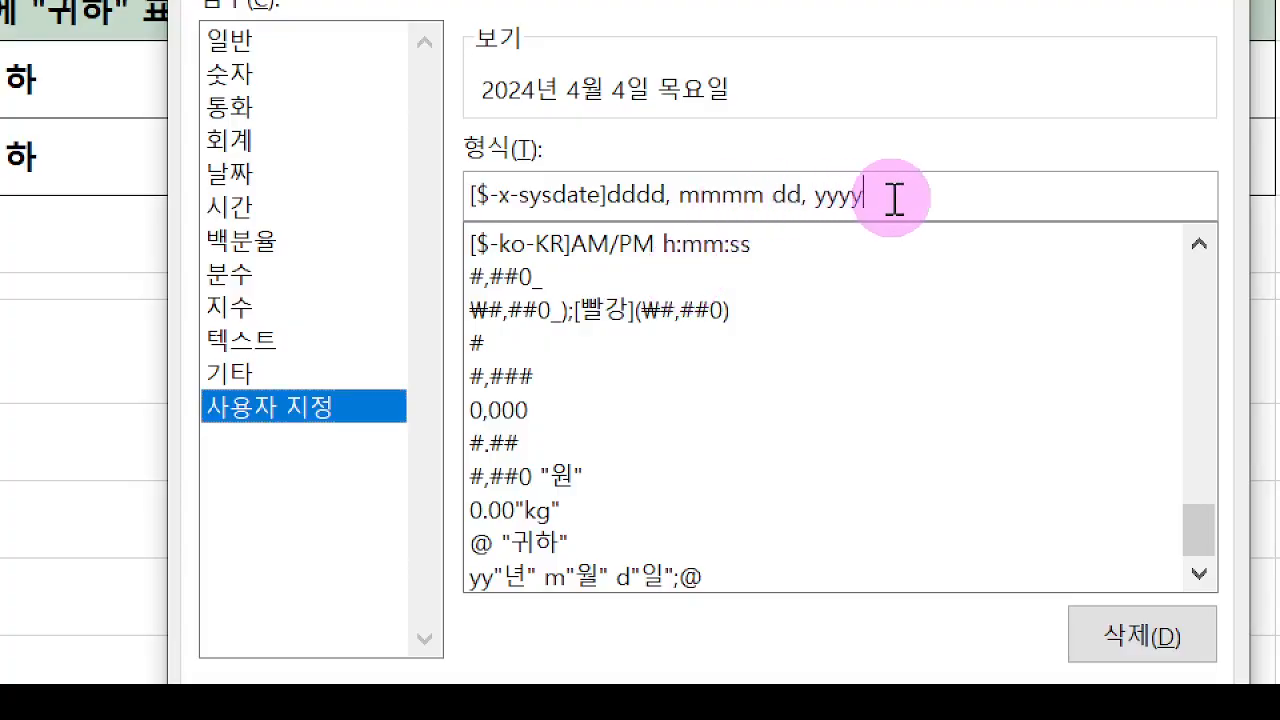
key("BackSpace")
key("BackSpace")
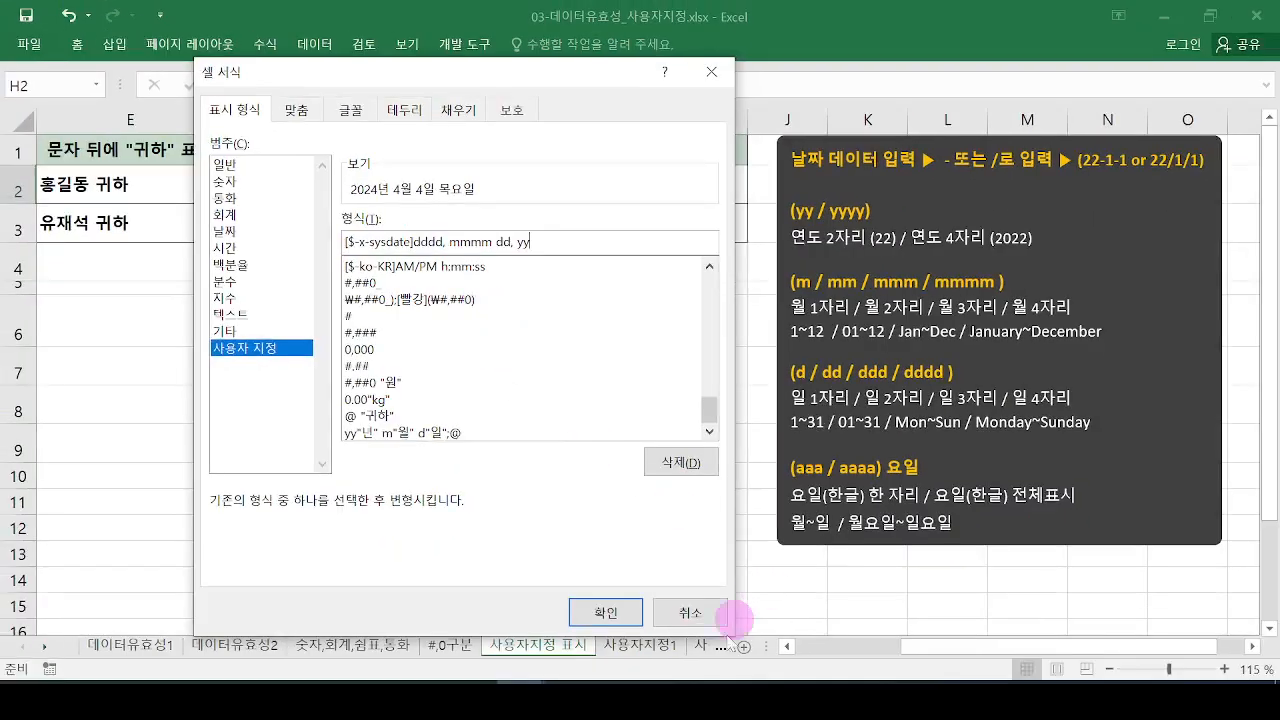
left_click(603, 611)
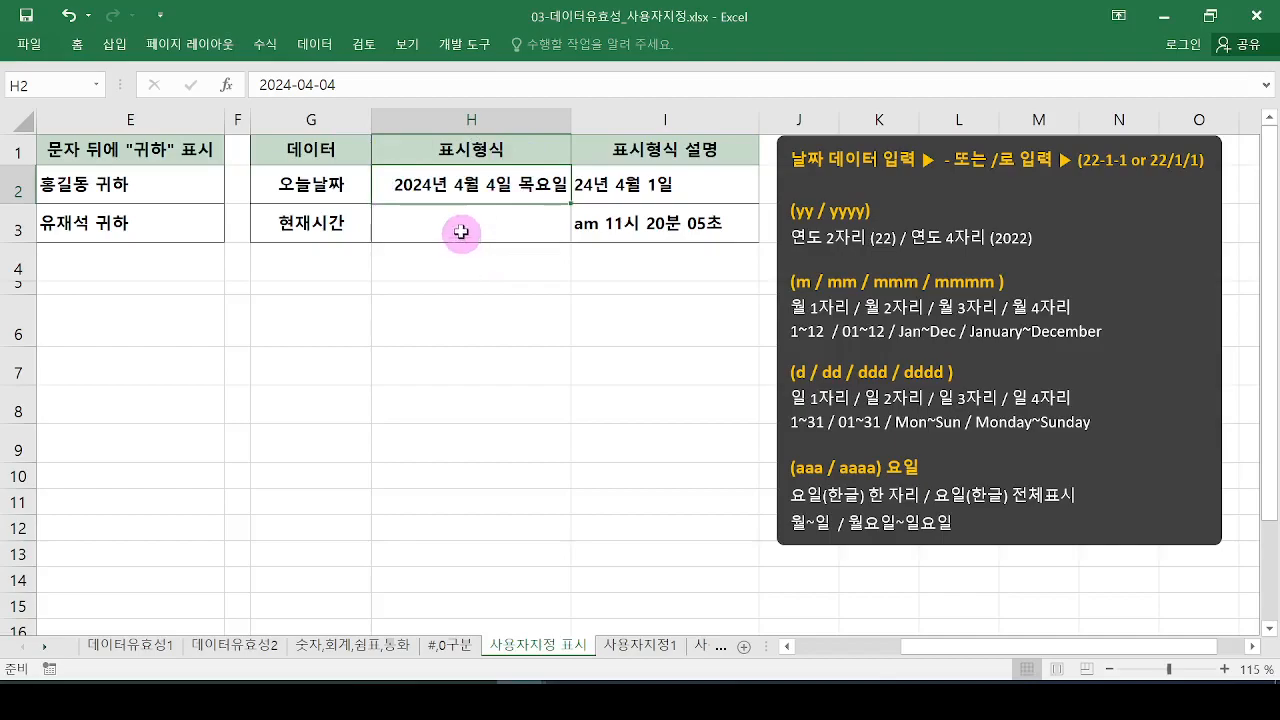
Replace H2's custom format code with yy-m-d aaa and apply it.
key("ctrl+1")
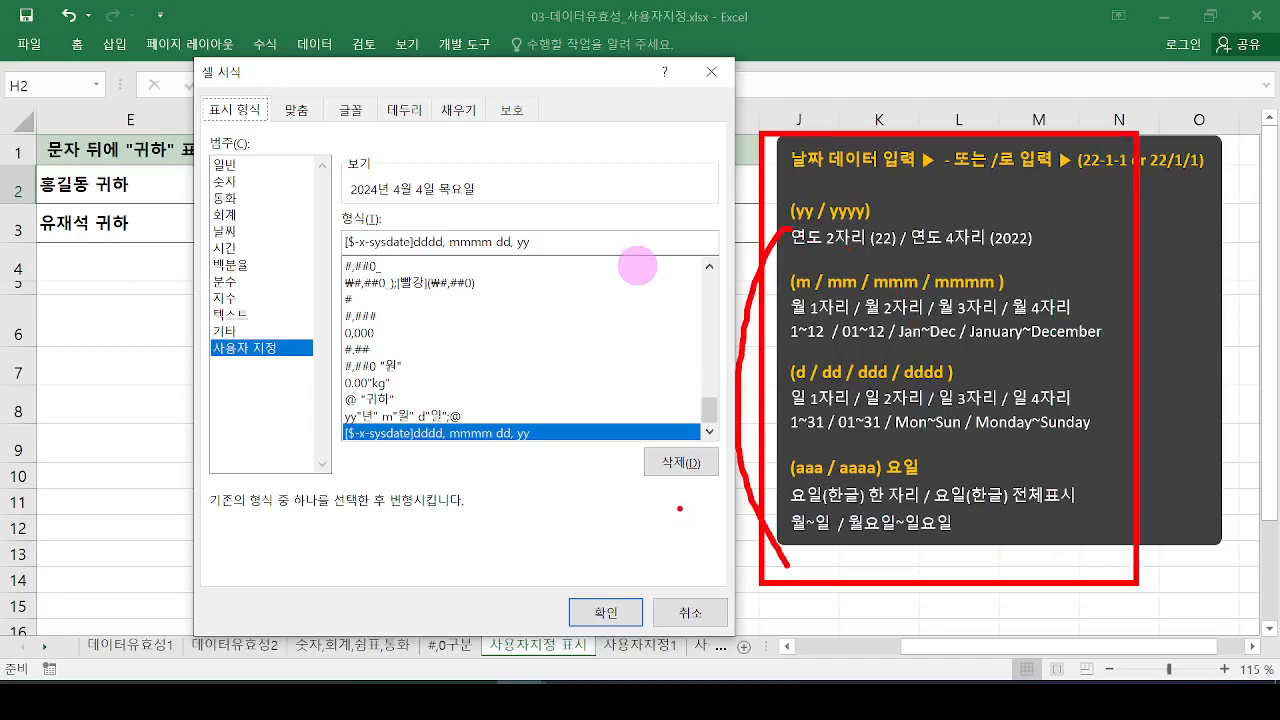
left_click_drag(563, 241, 251, 251)
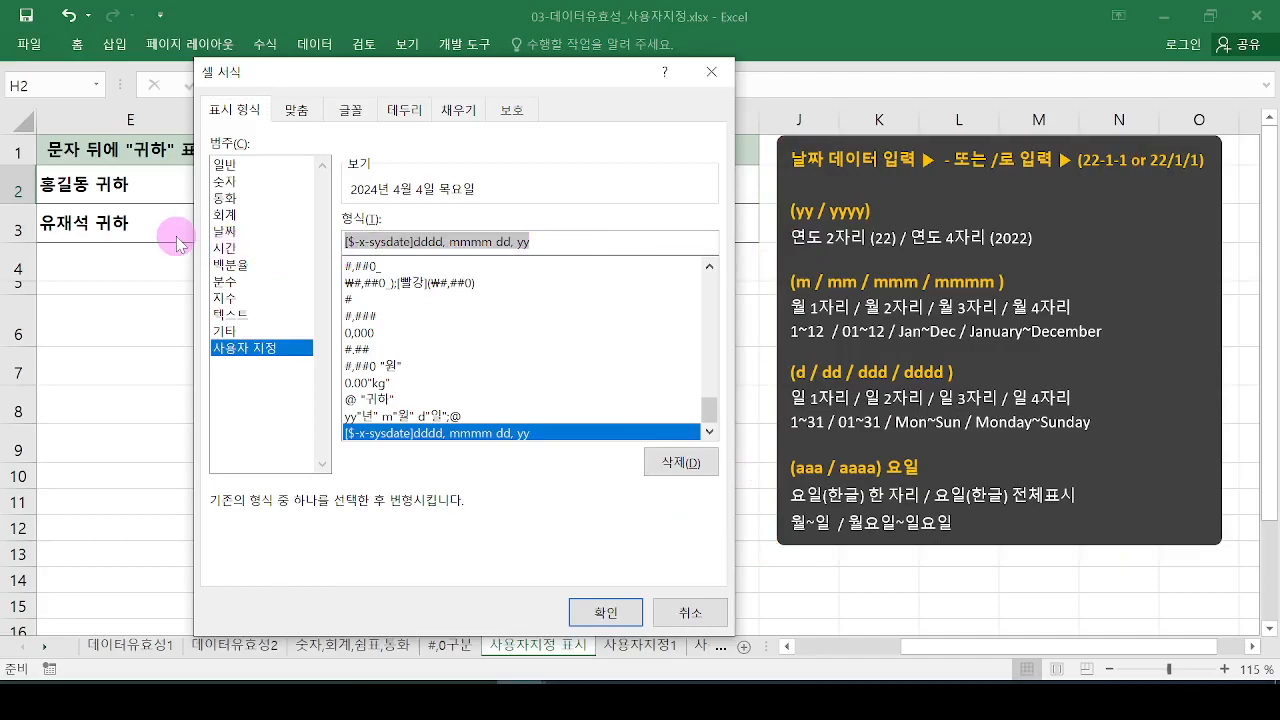
type("yy")
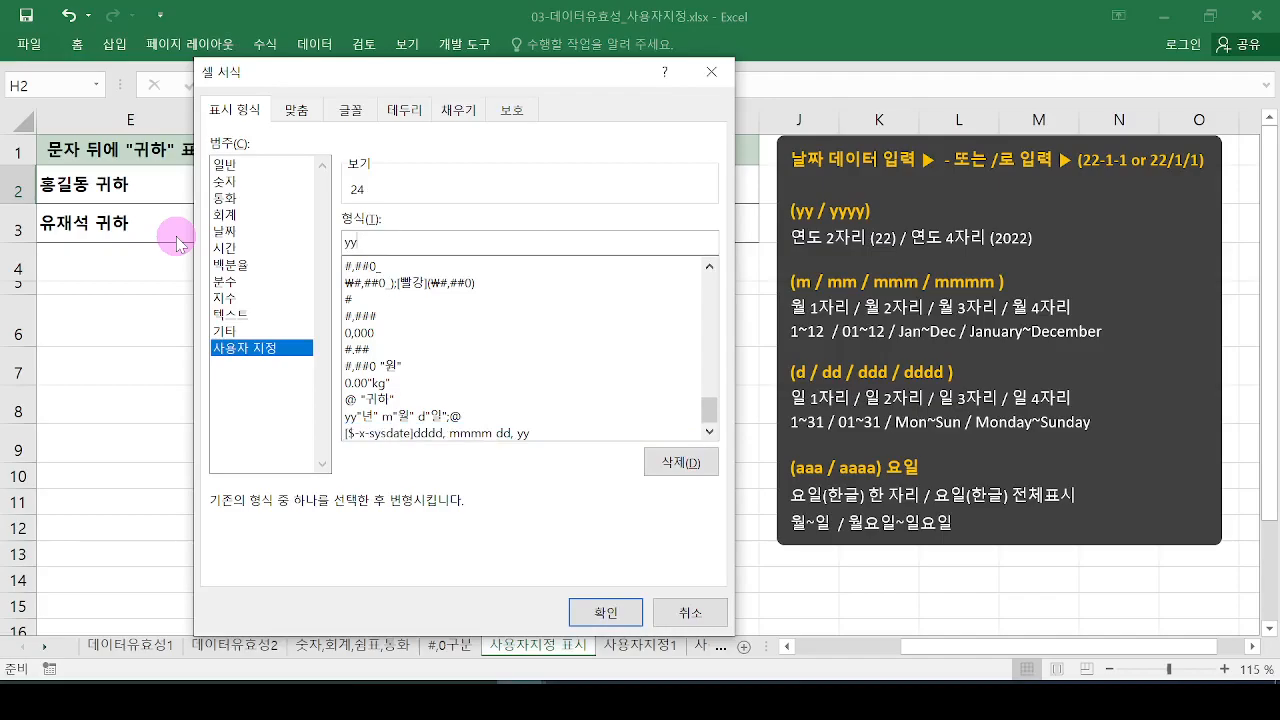
type("-")
type("m-d")
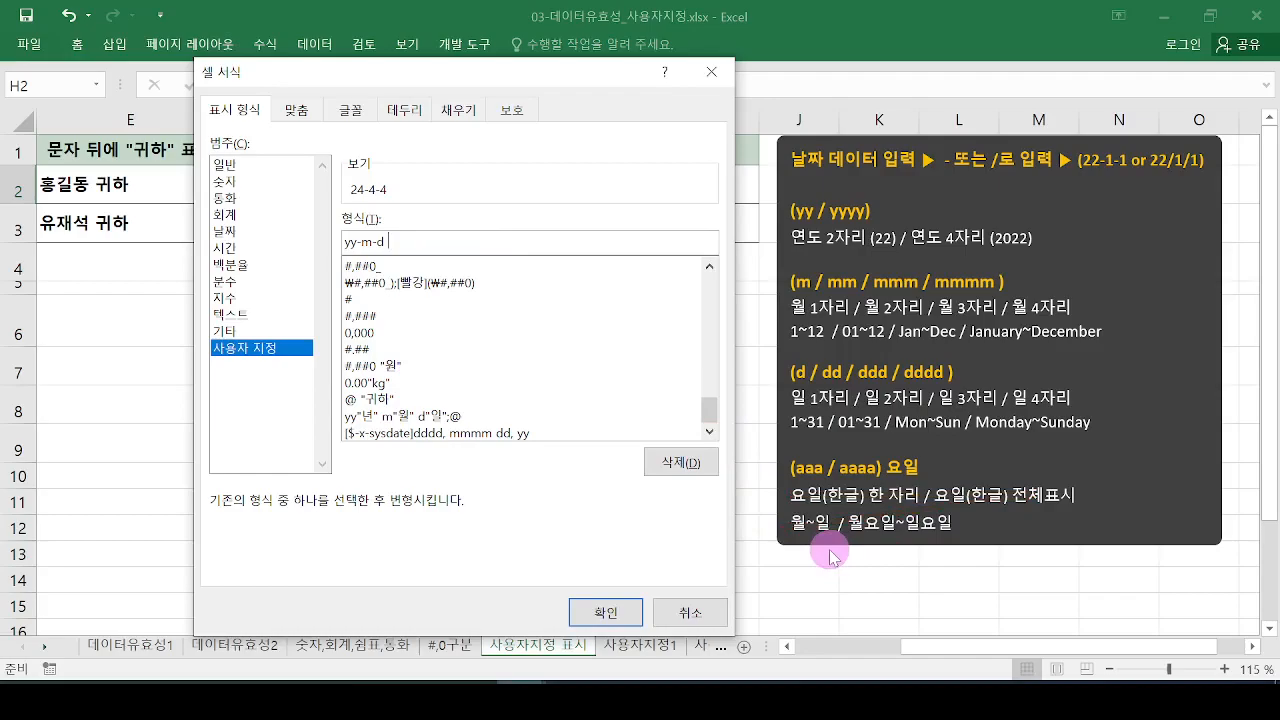
type("aaa")
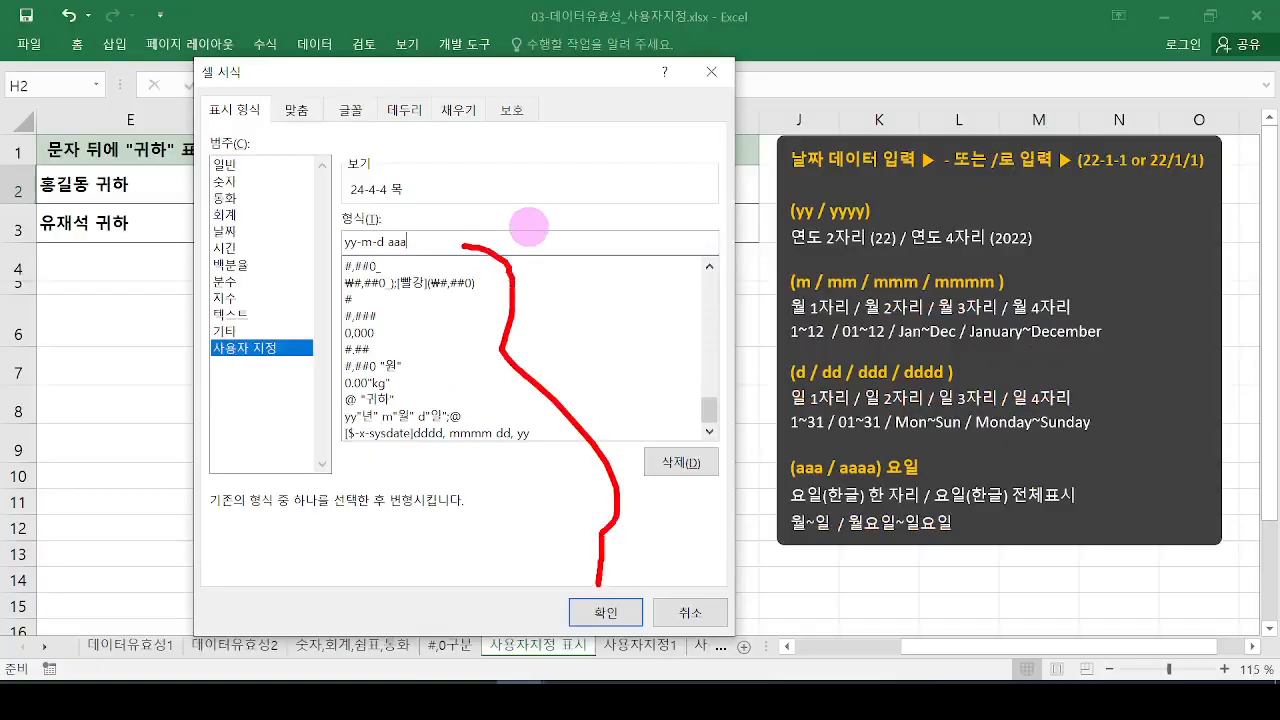
left_click(605, 614)
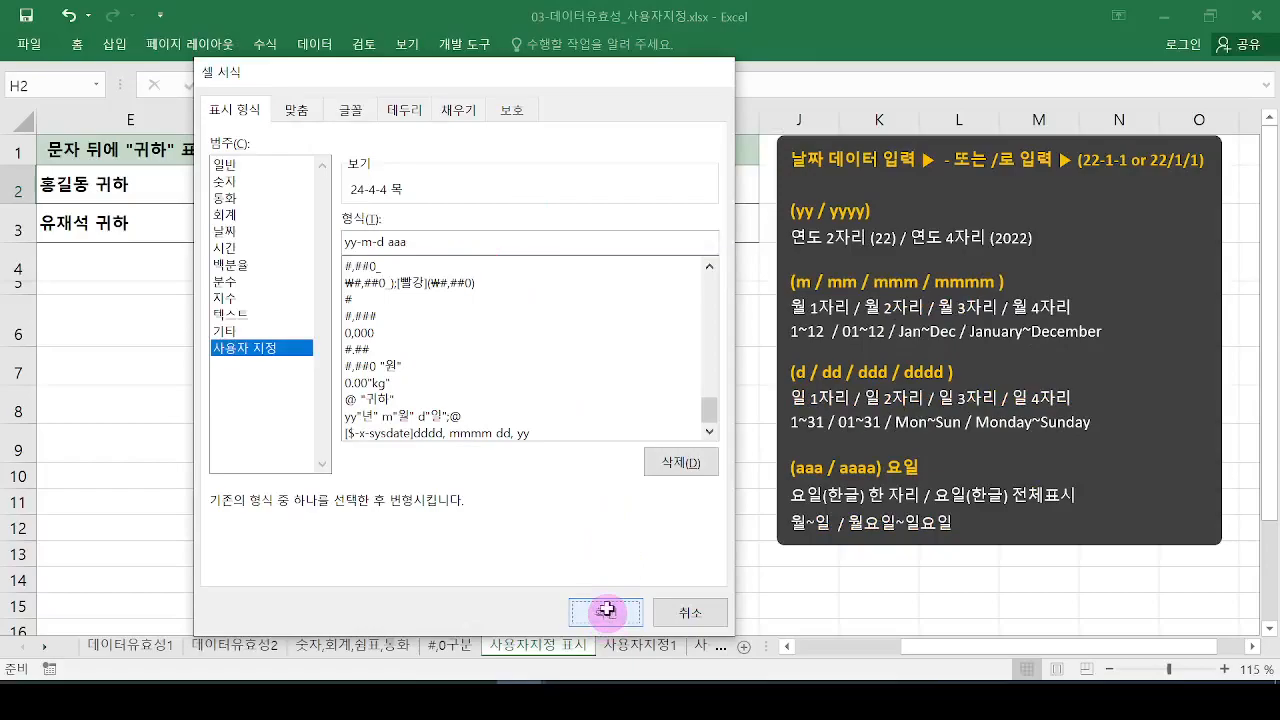